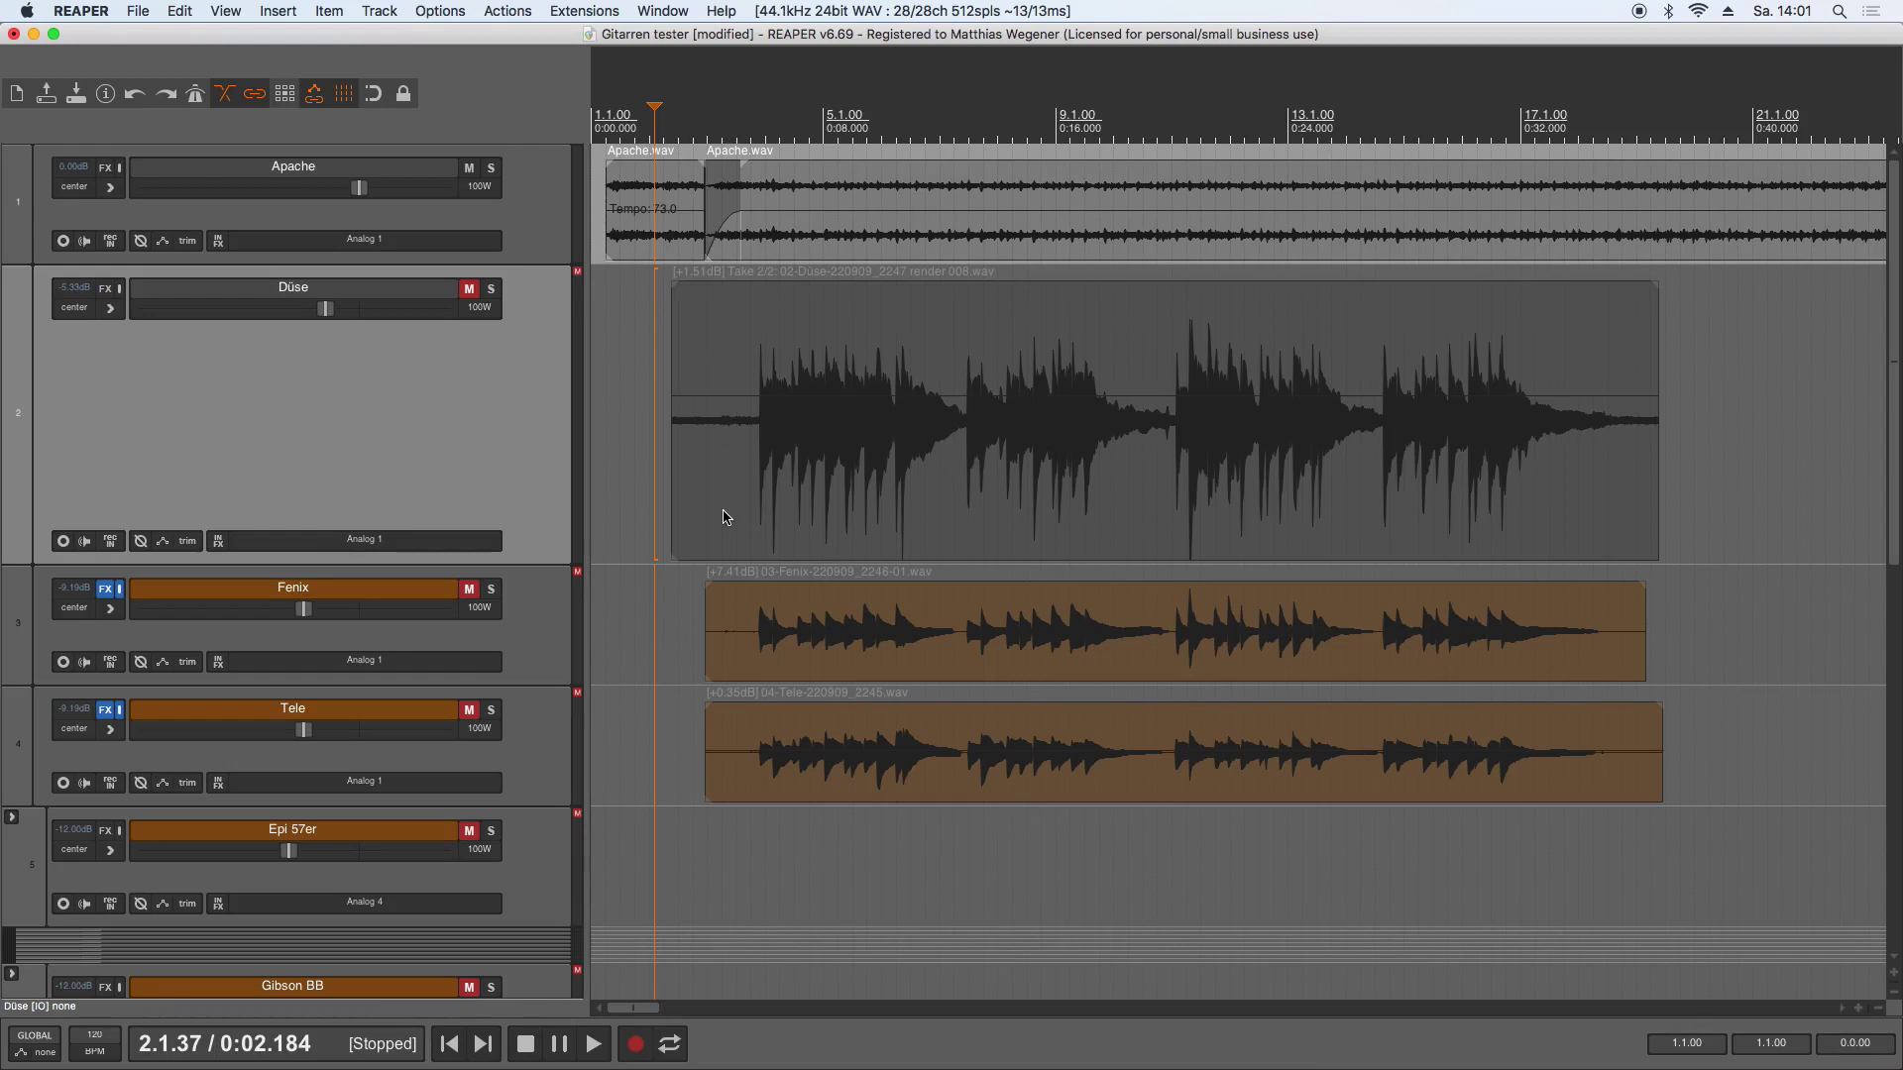
Step: Switch to Firefox and read the forum's Denoiser latency report and Tukan Studios' reply to it
key("super+Tab")
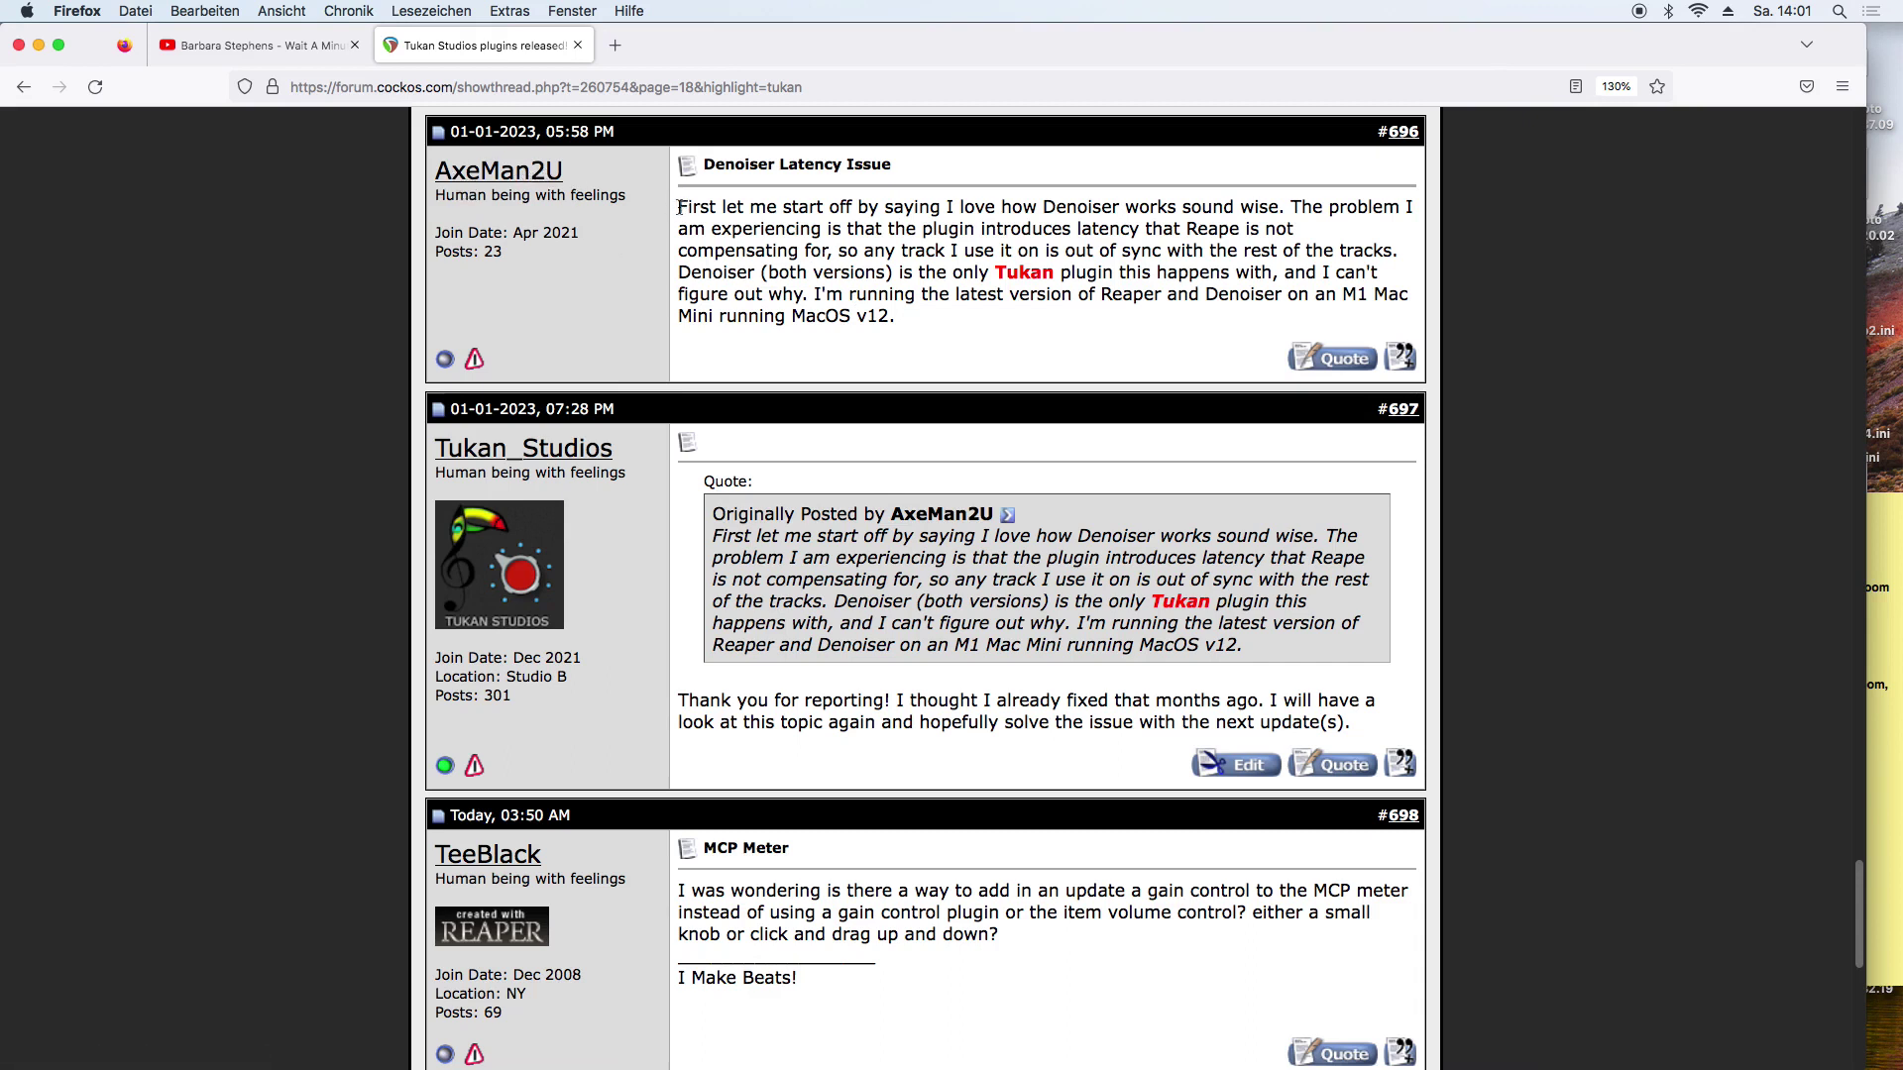
left_click_drag(678, 207, 1287, 200)
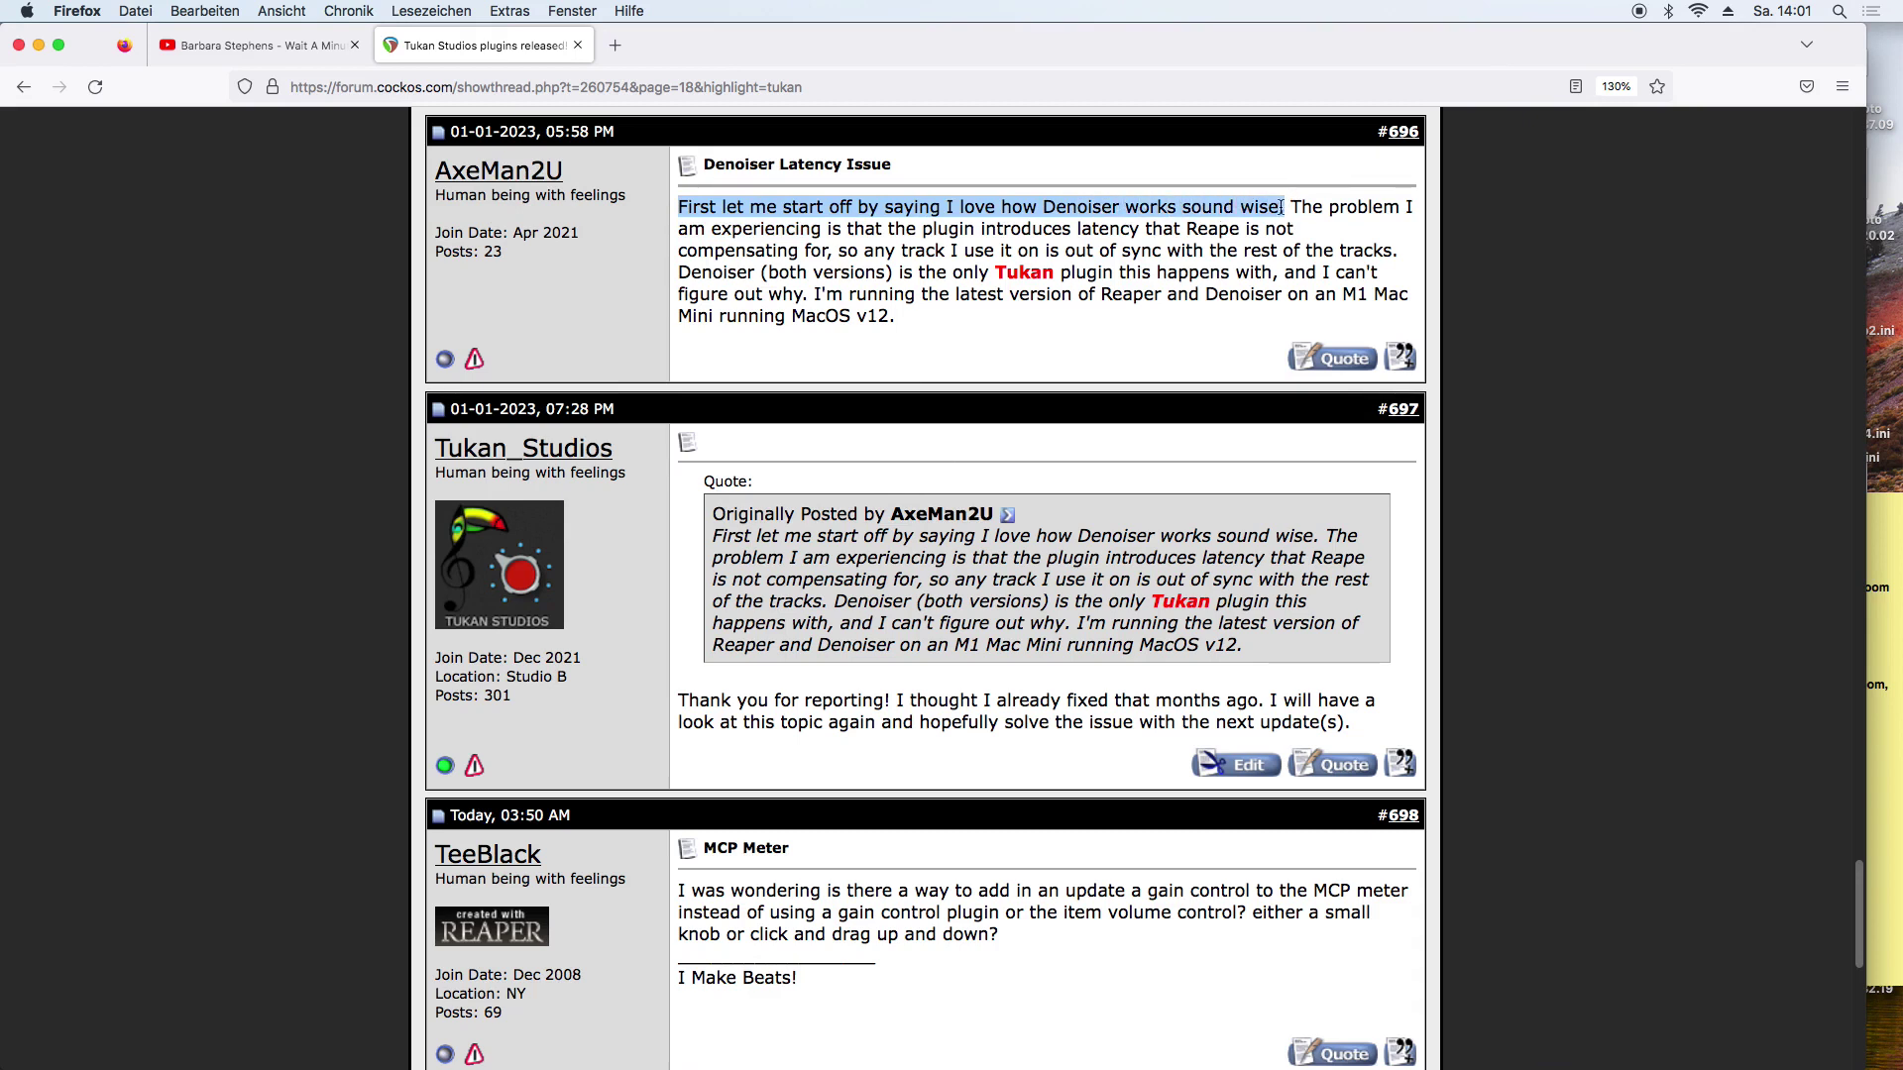
left_click_drag(981, 230, 923, 252)
left_click(926, 255)
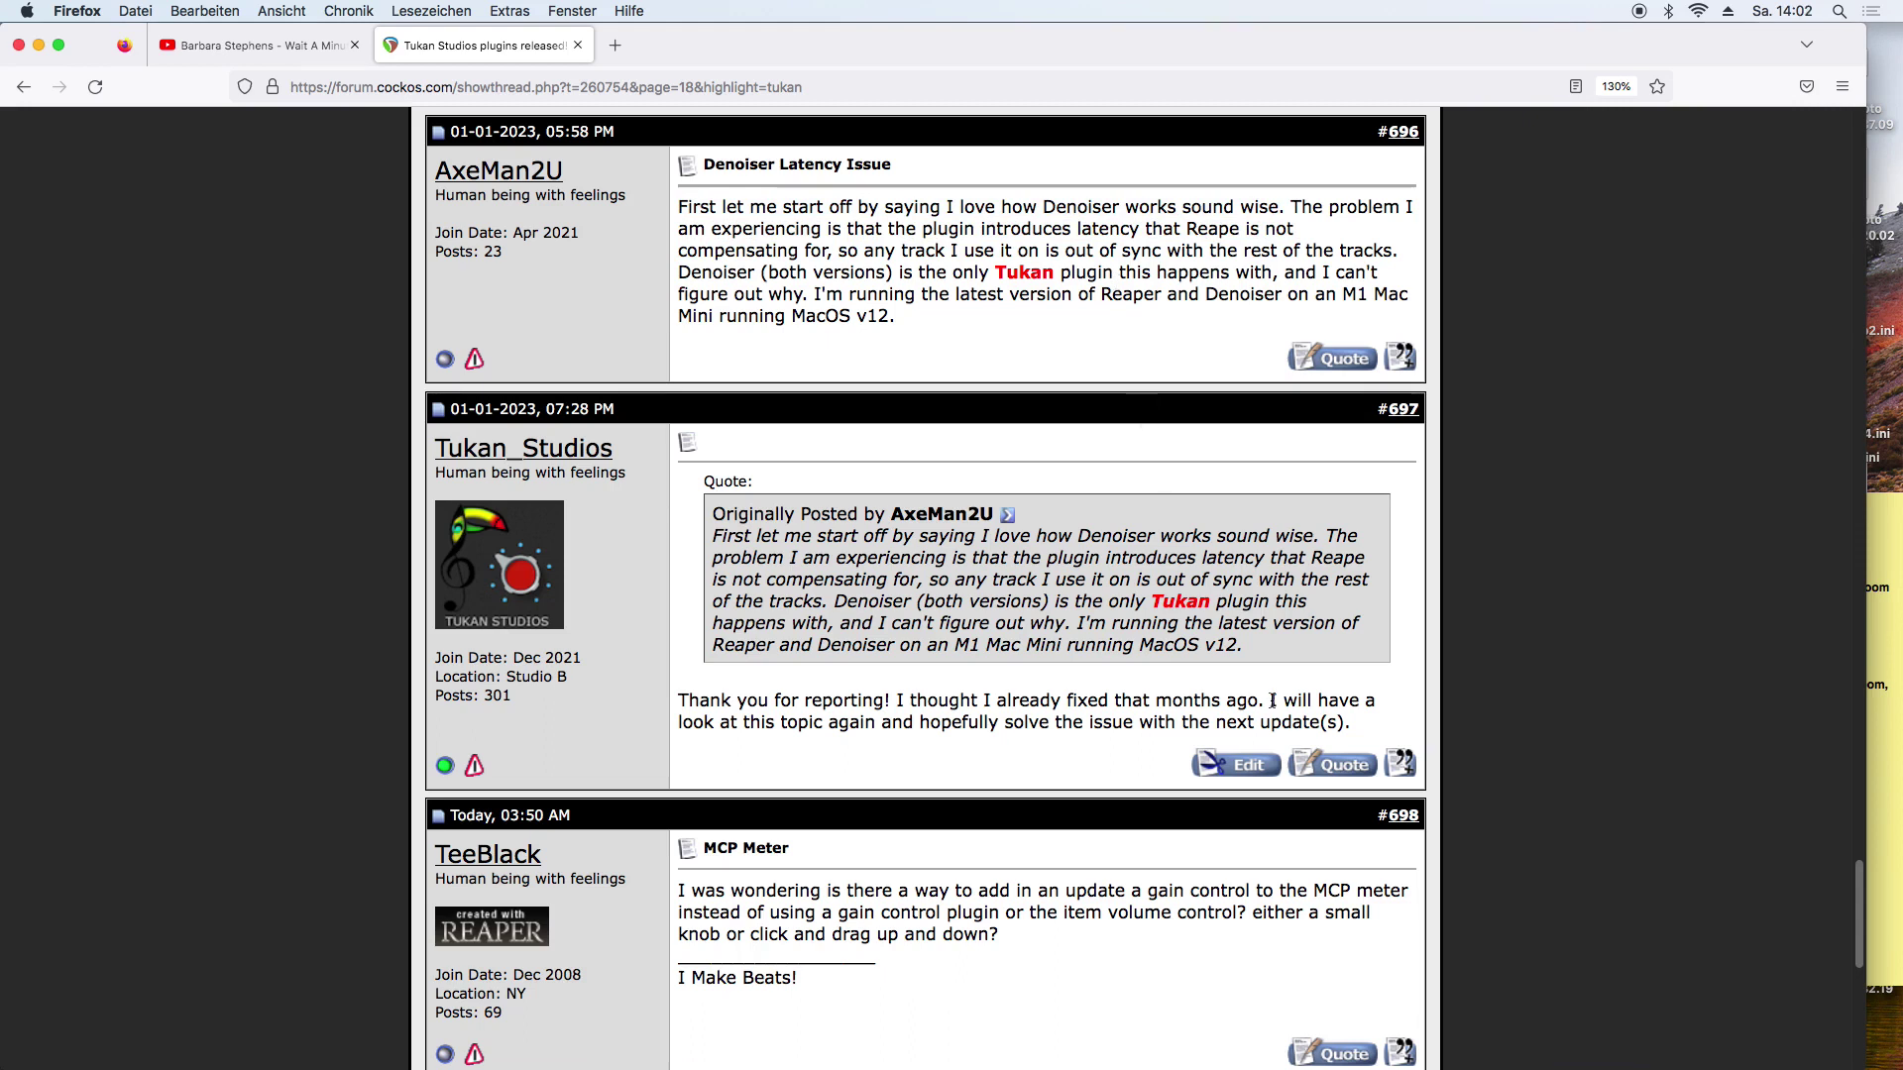
left_click_drag(1270, 700, 890, 700)
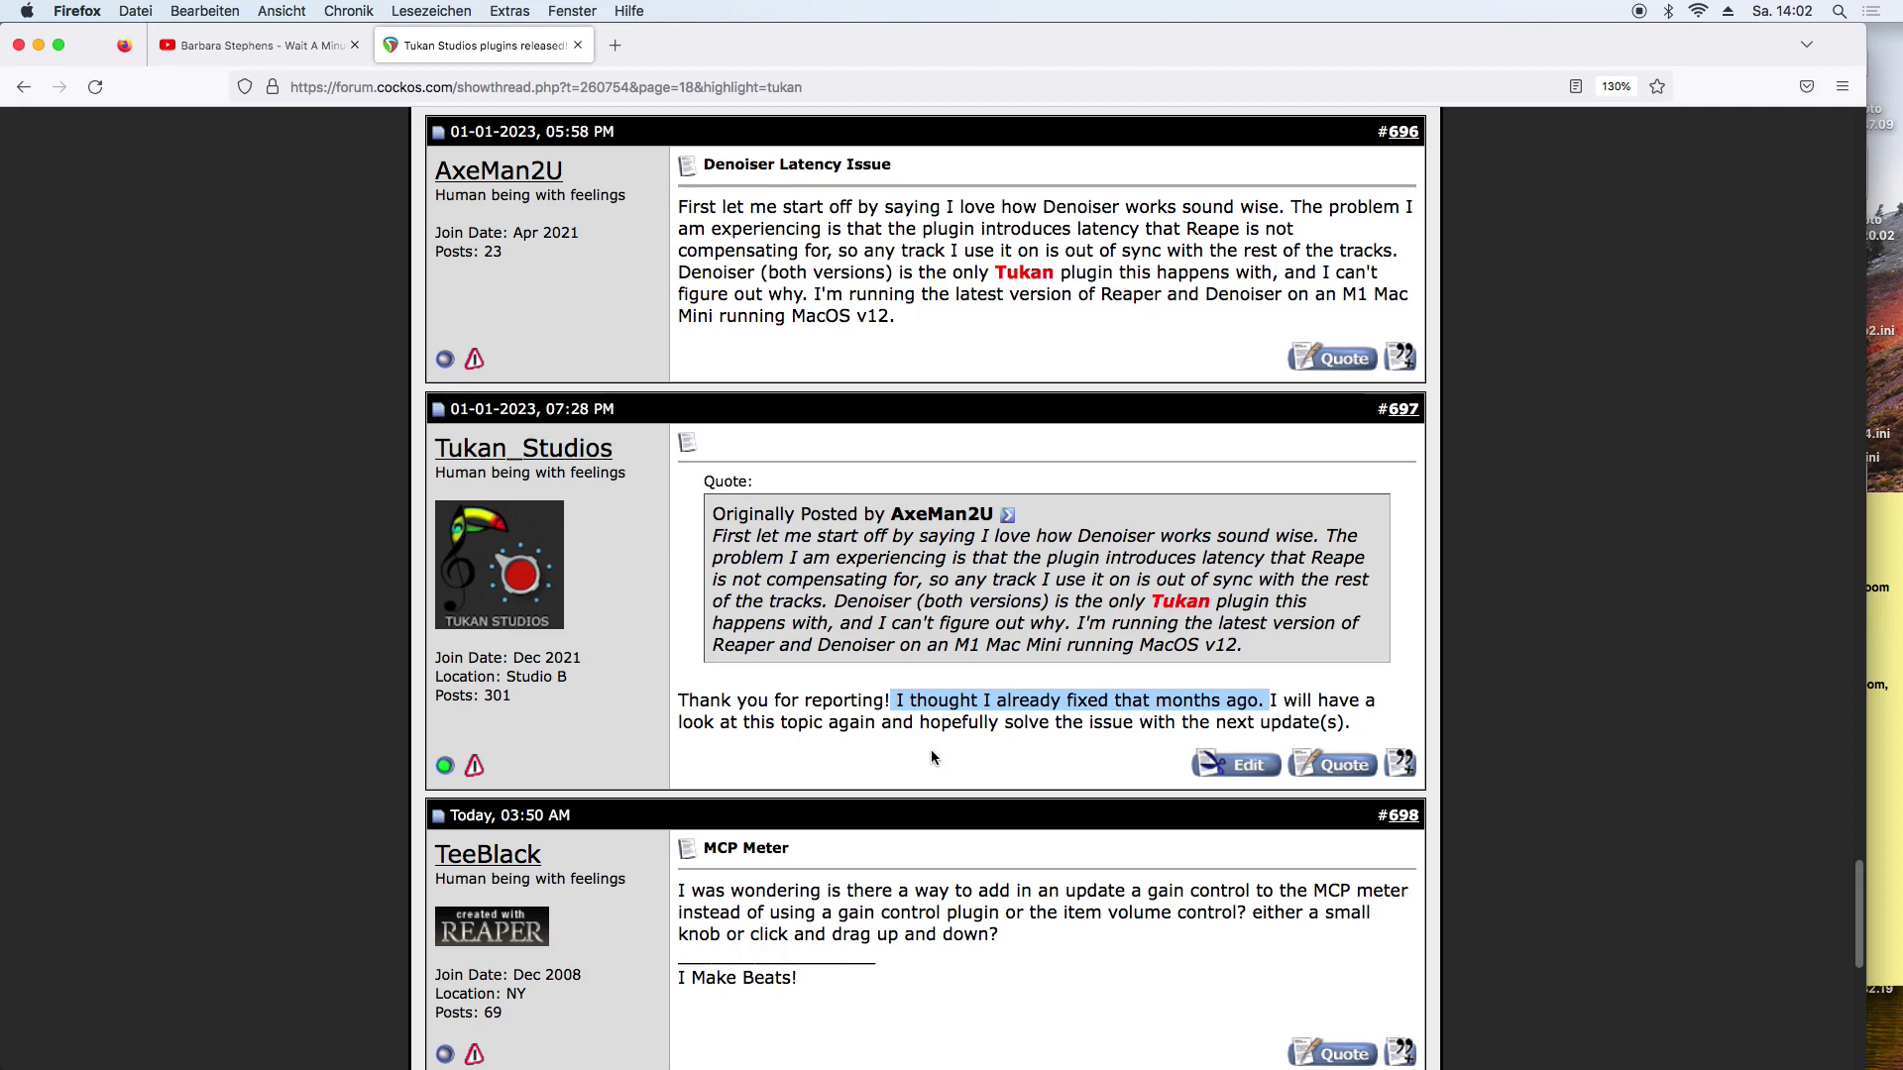
Step: Switch back to REAPER and audition the Apache backing track from about 4 seconds
key("super+Tab")
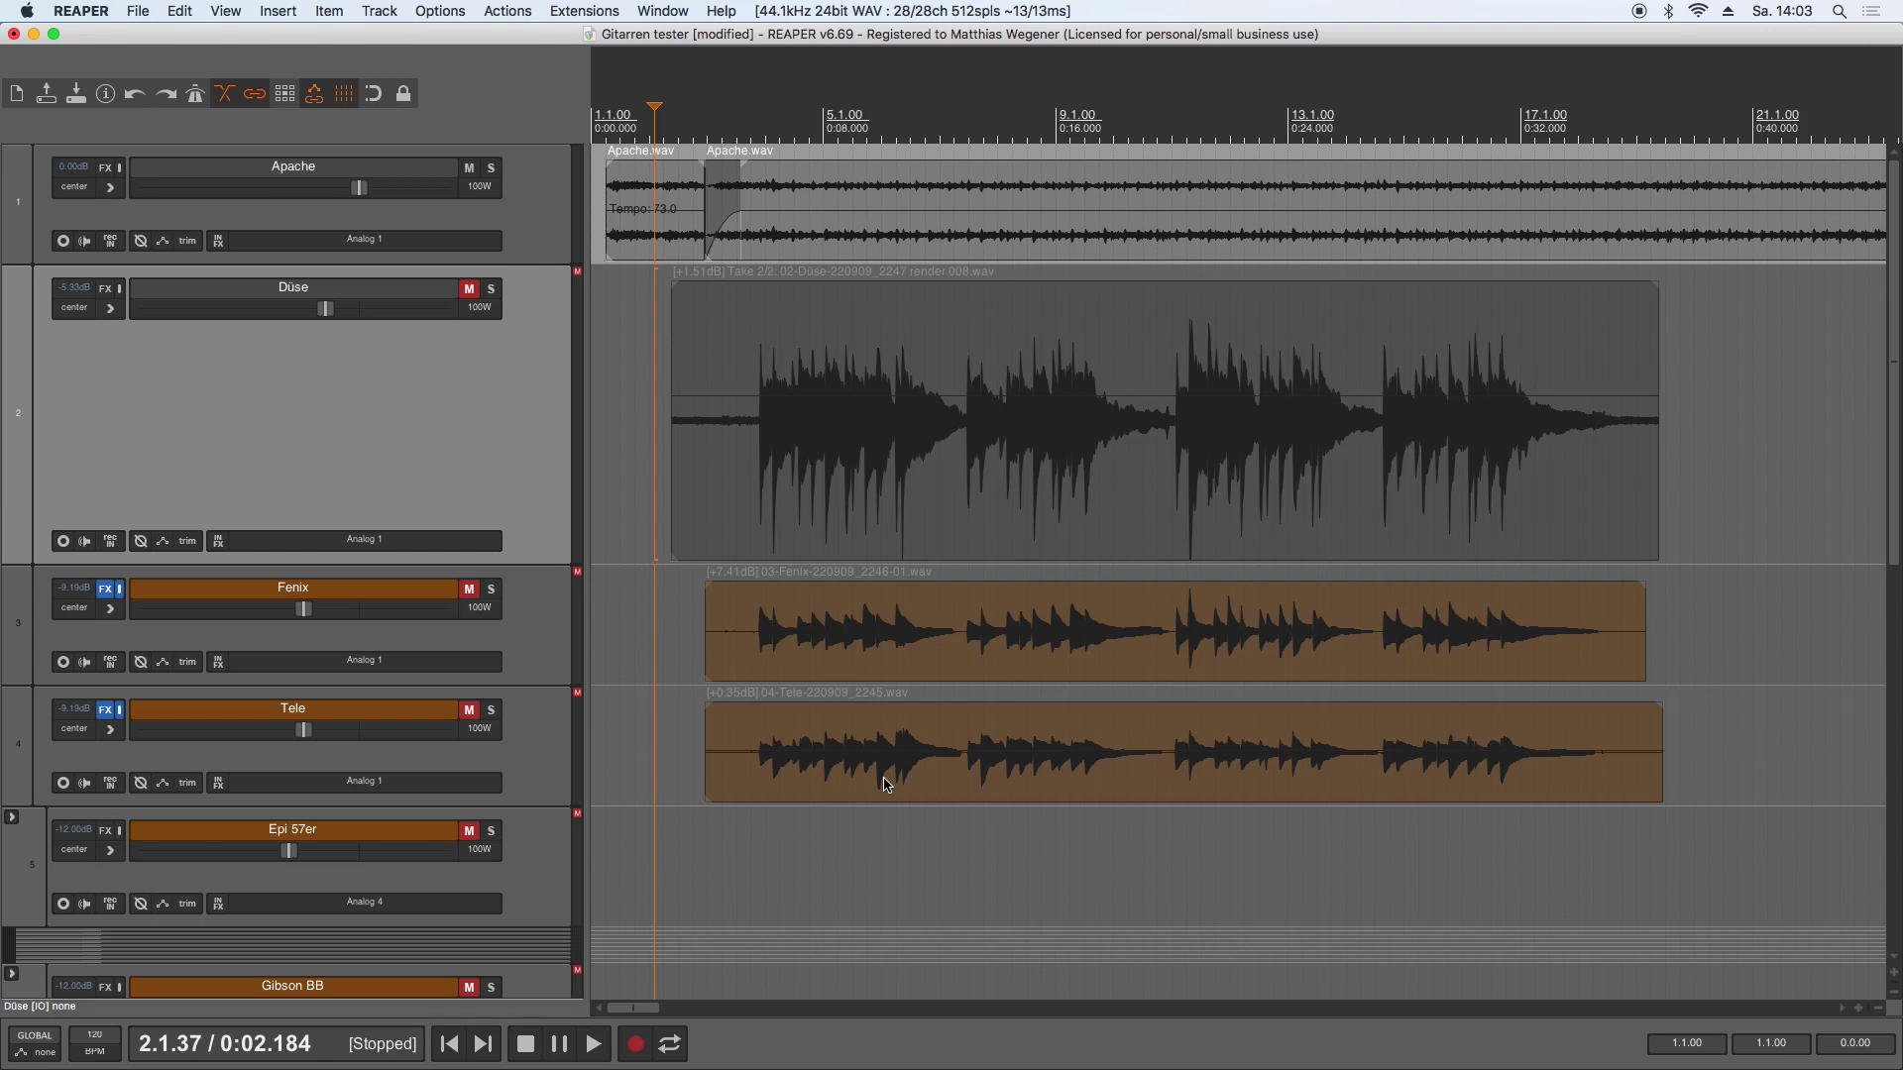
left_click(710, 131)
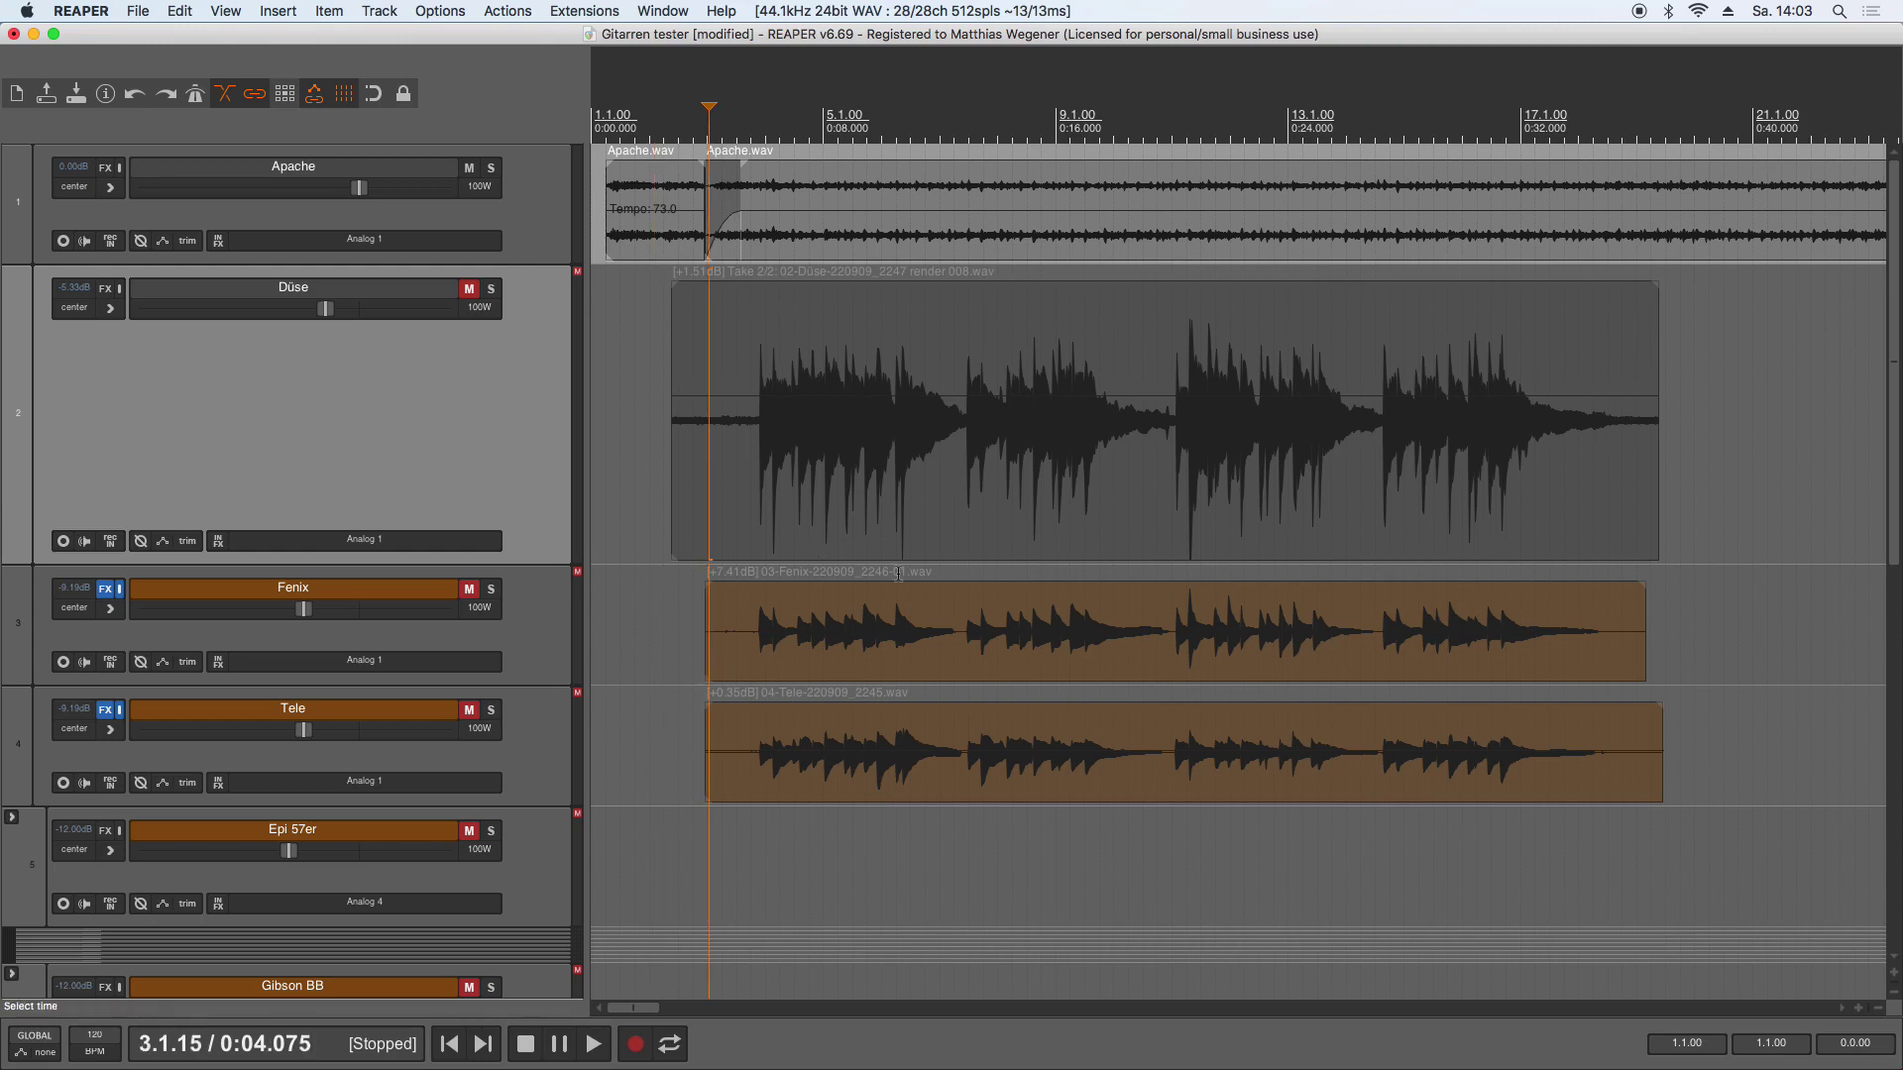
key("space")
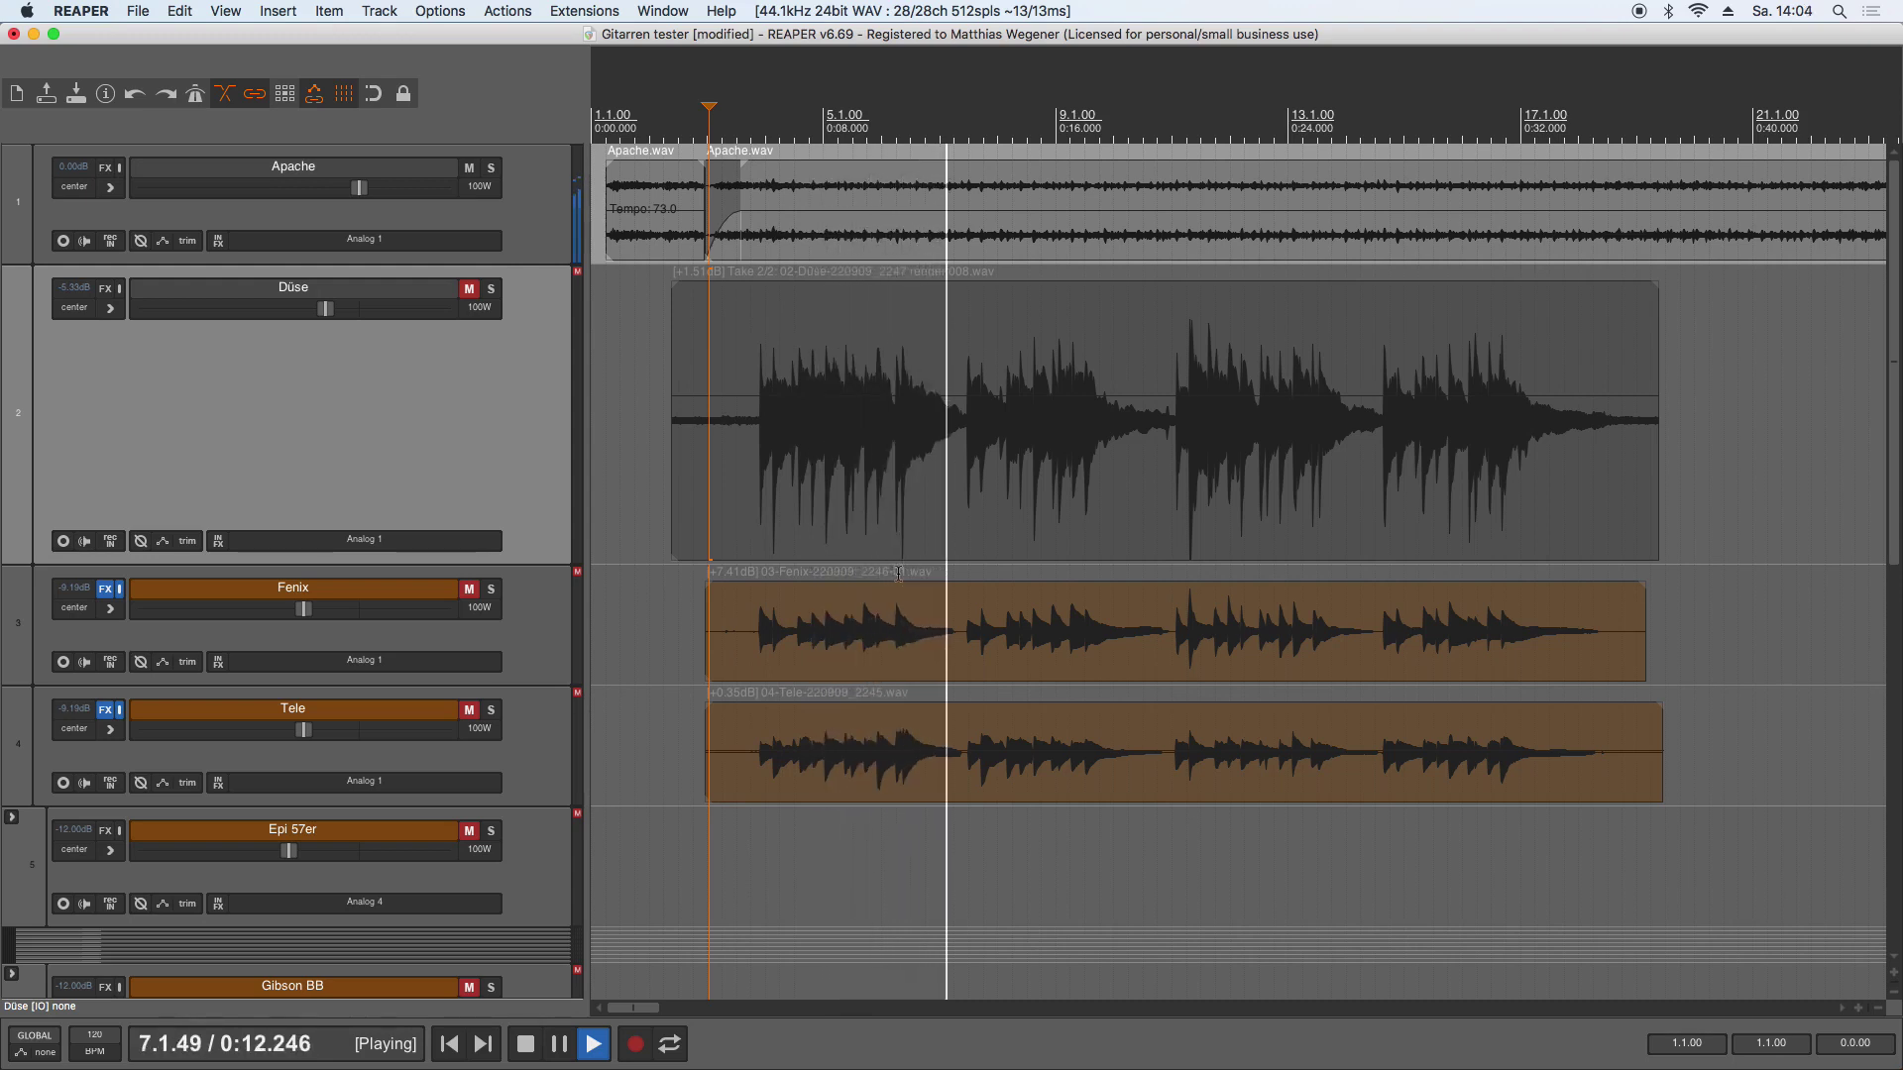
key("space")
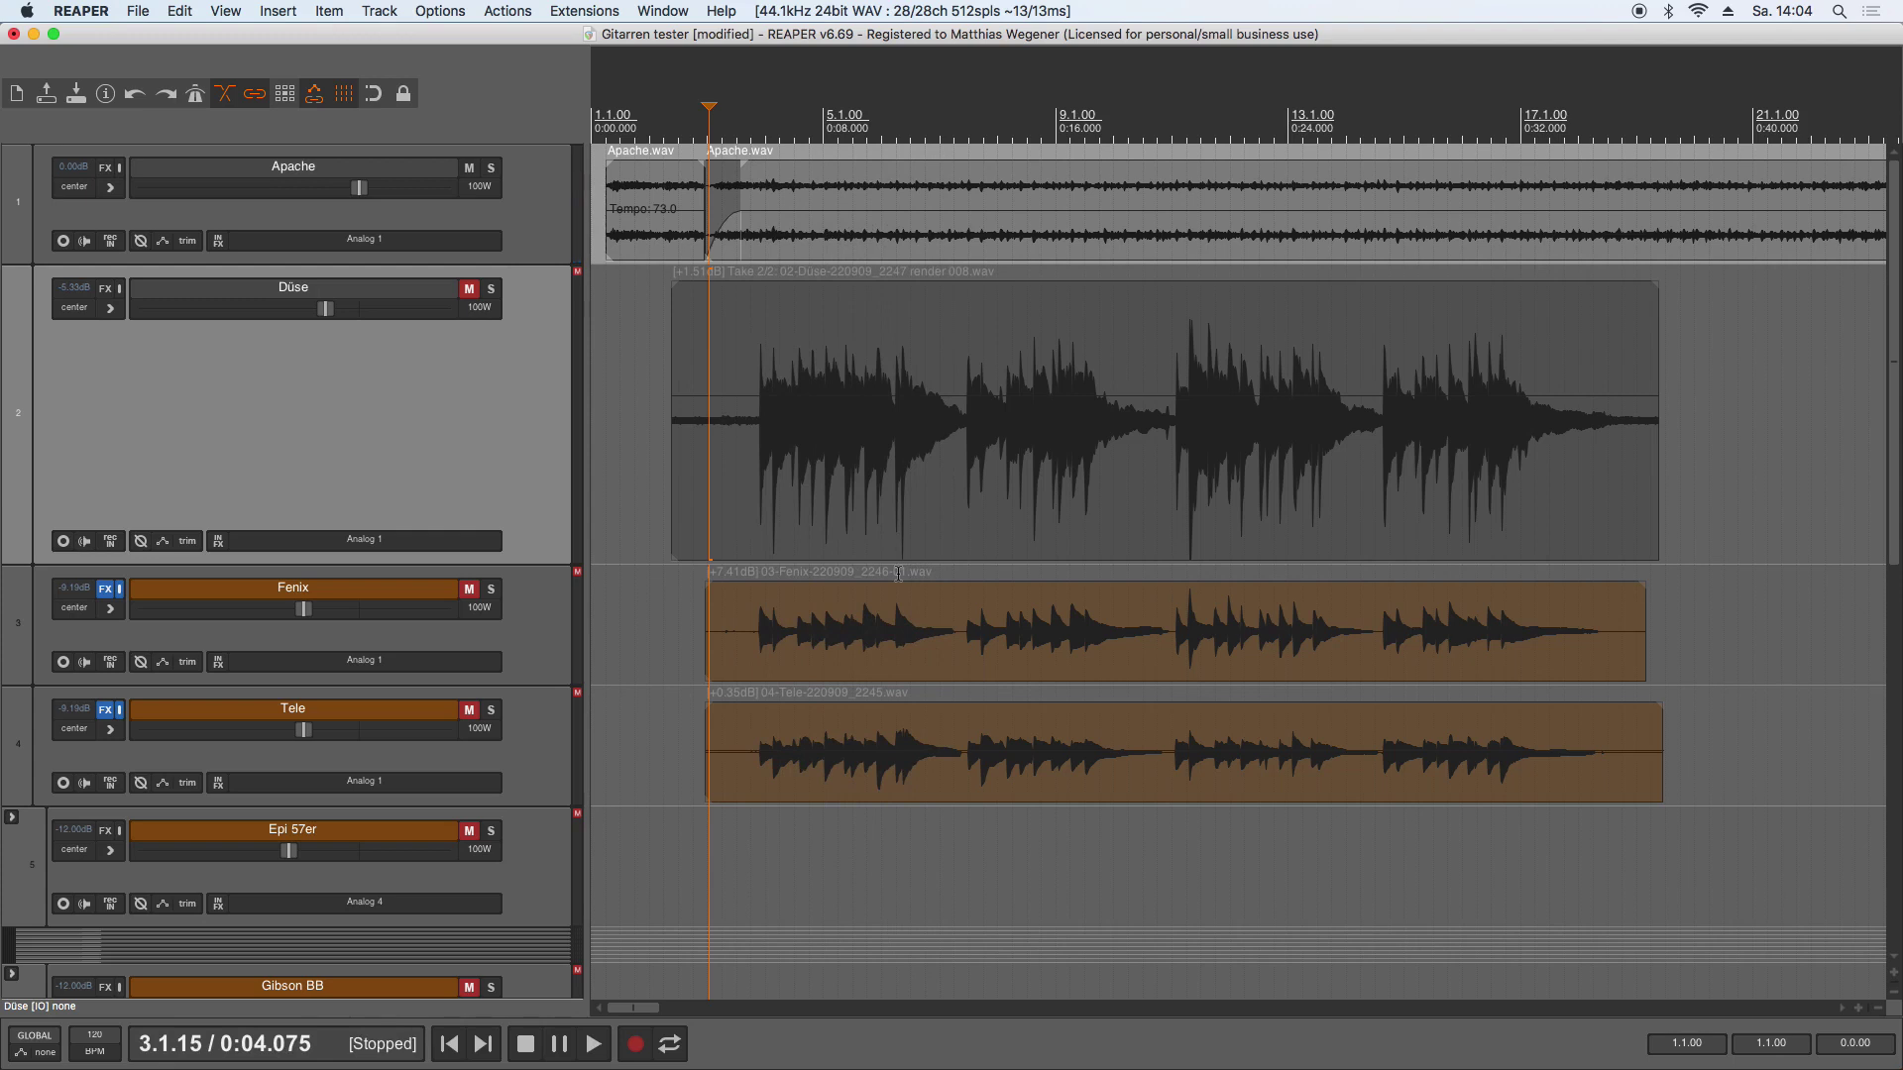
Step: Unmute the Düse guitar track and audition it together with the backing track
left_click(468, 288)
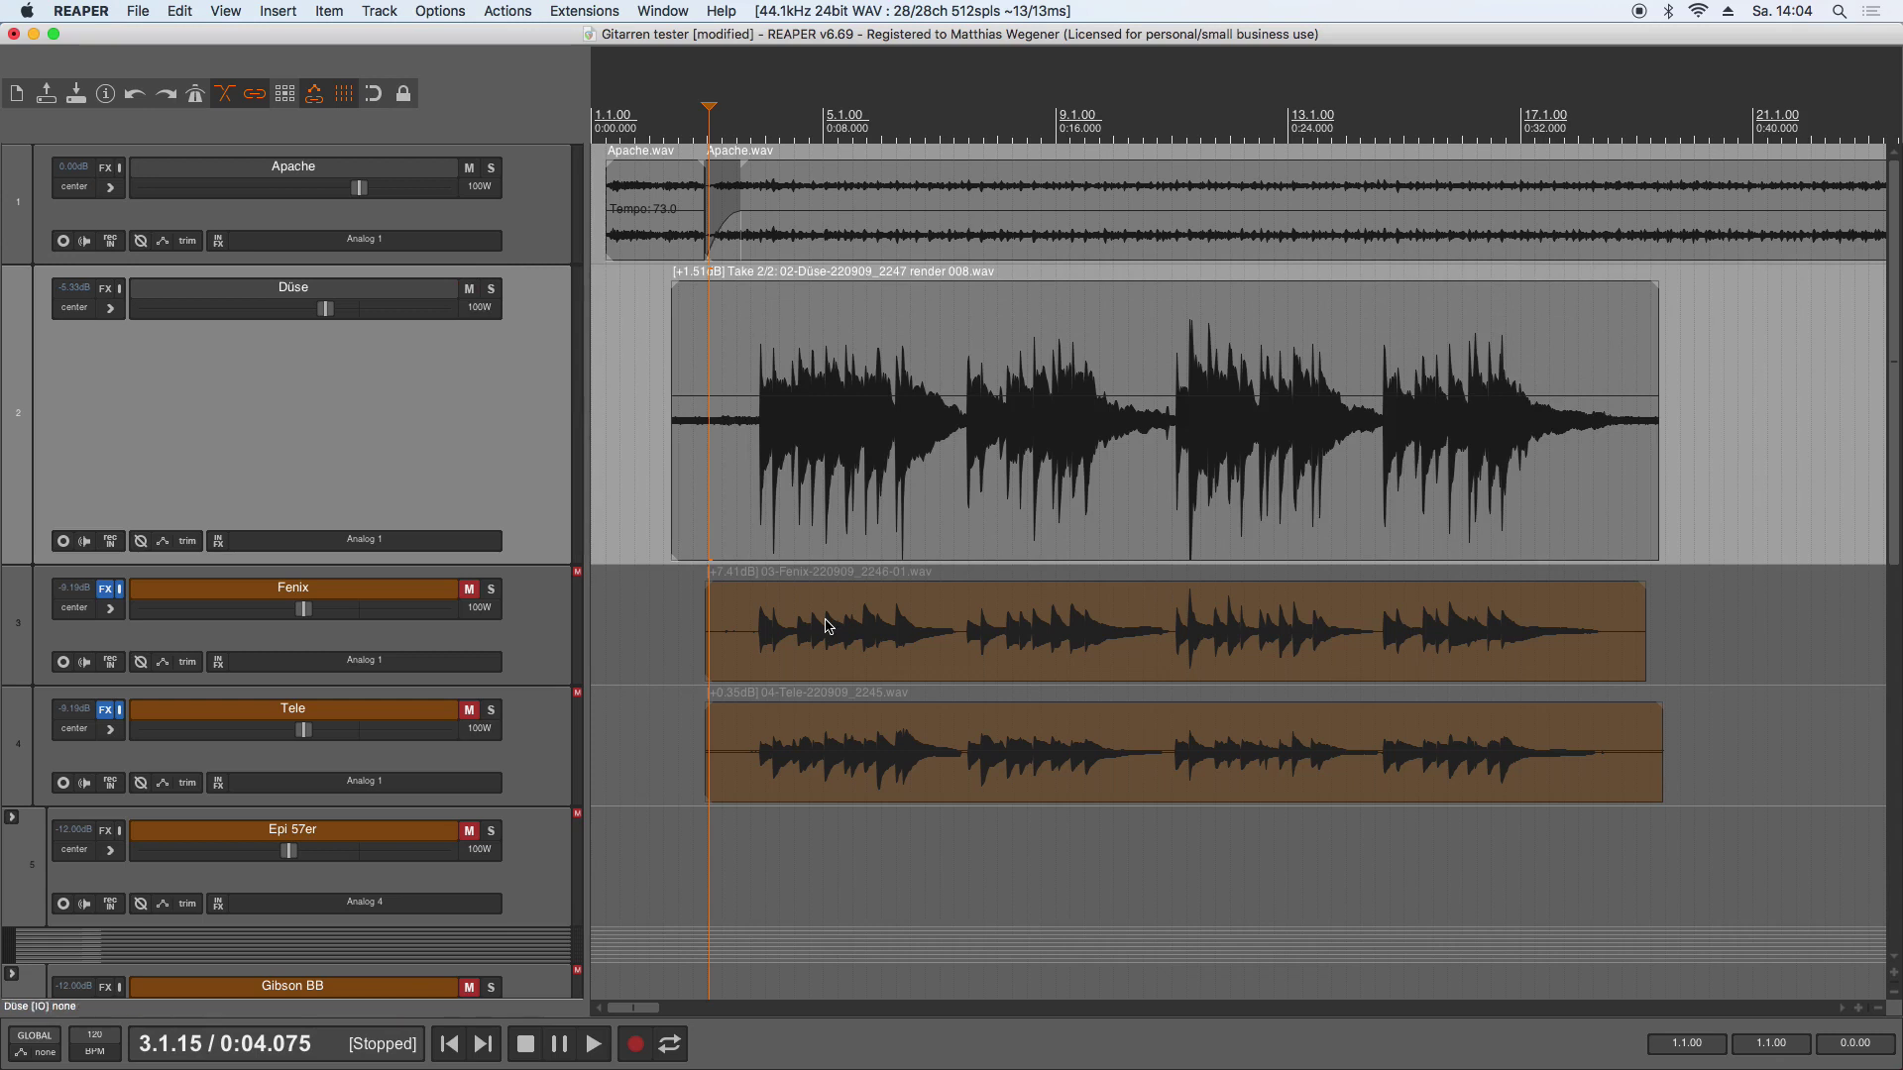
key("space")
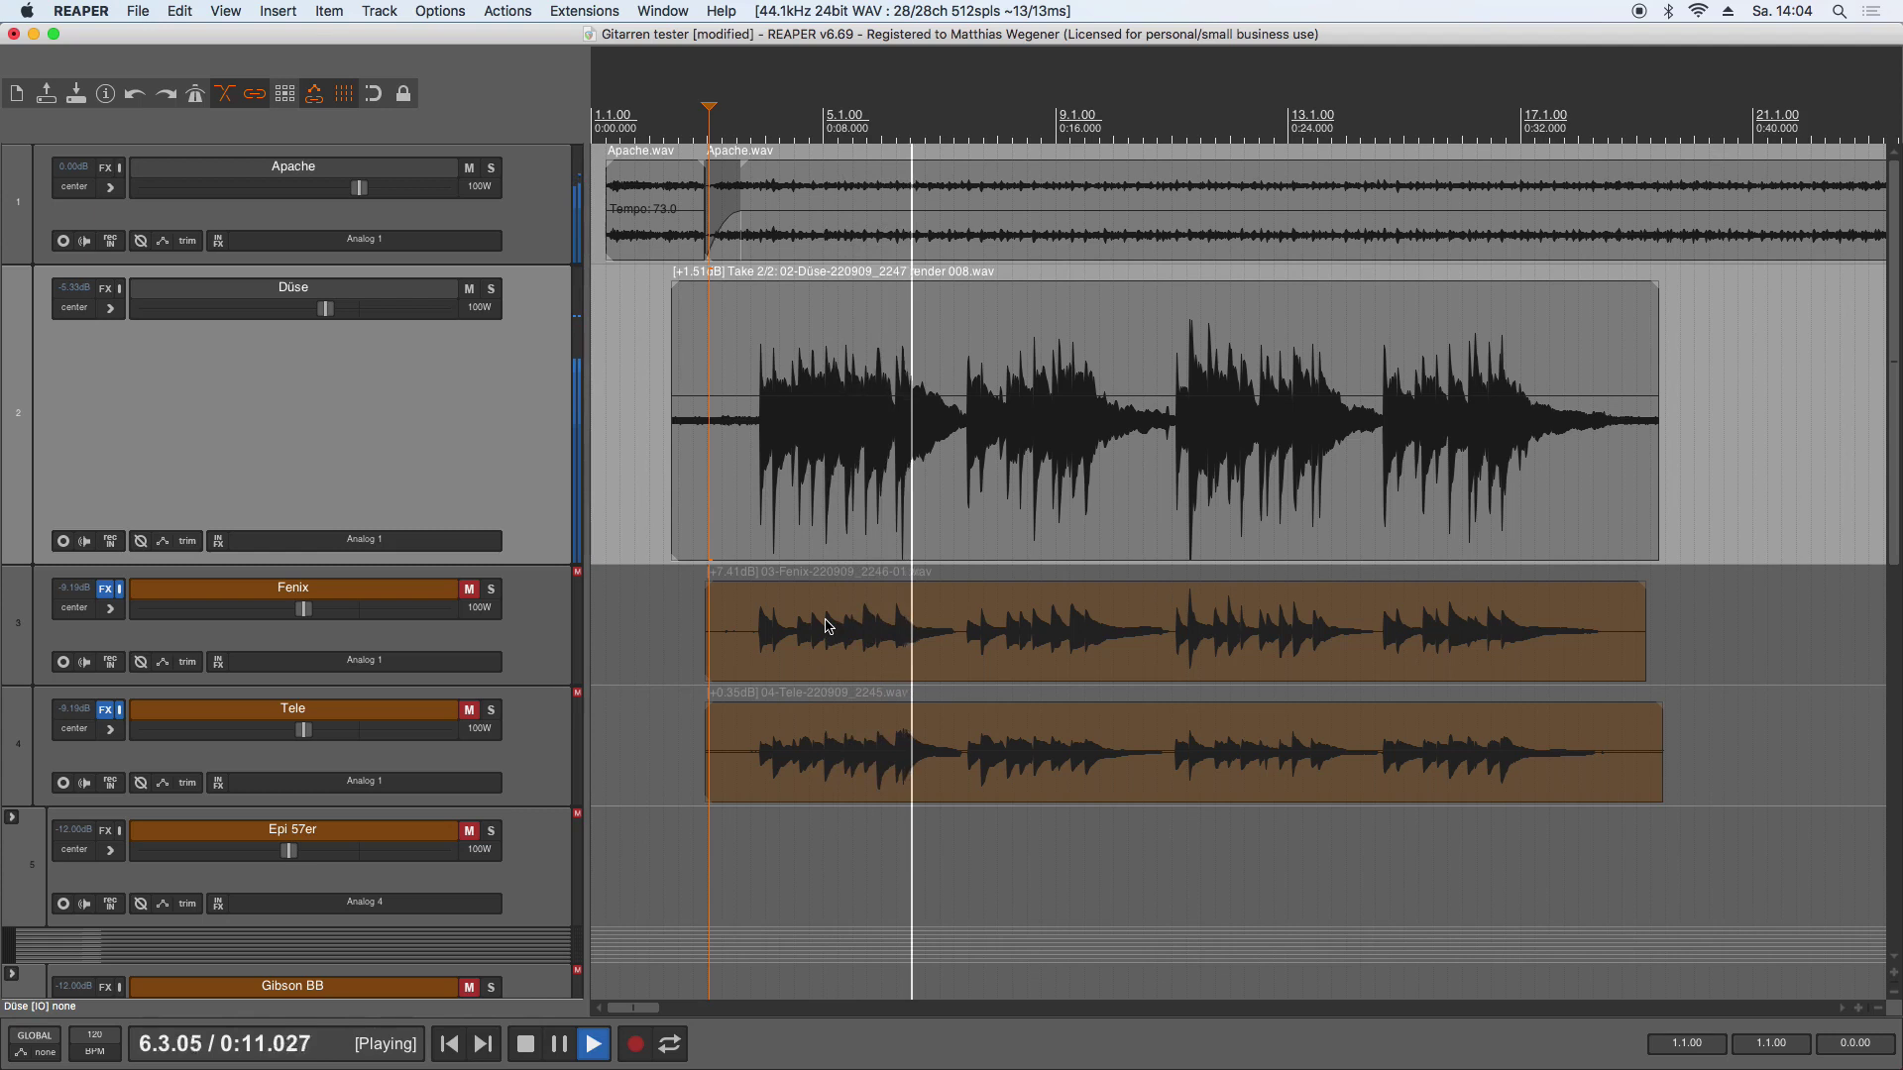
key("space")
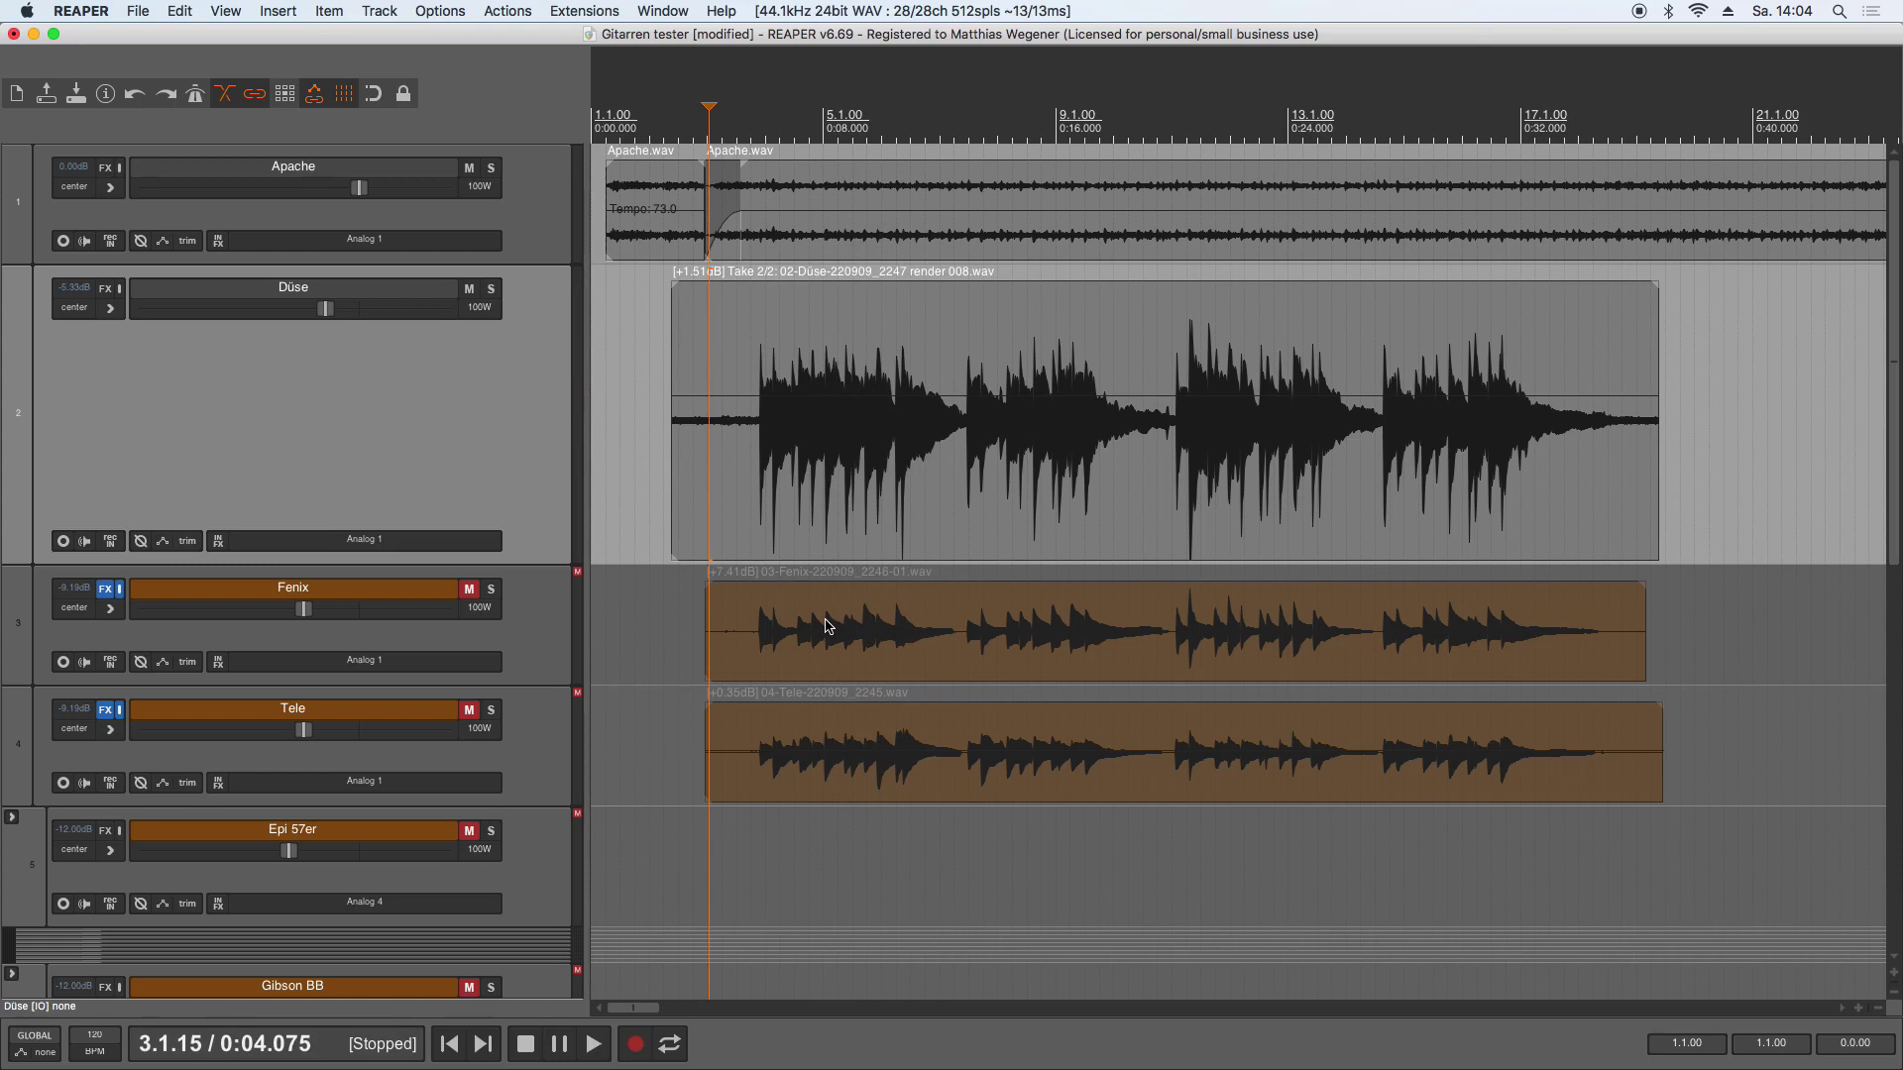
Step: Solo the Düse track and audition its noise-only lead-in with looping enabled over a time selection from 2.2.95 to 2.4.75
left_click(490, 289)
scroll(737, 506, "up", 1)
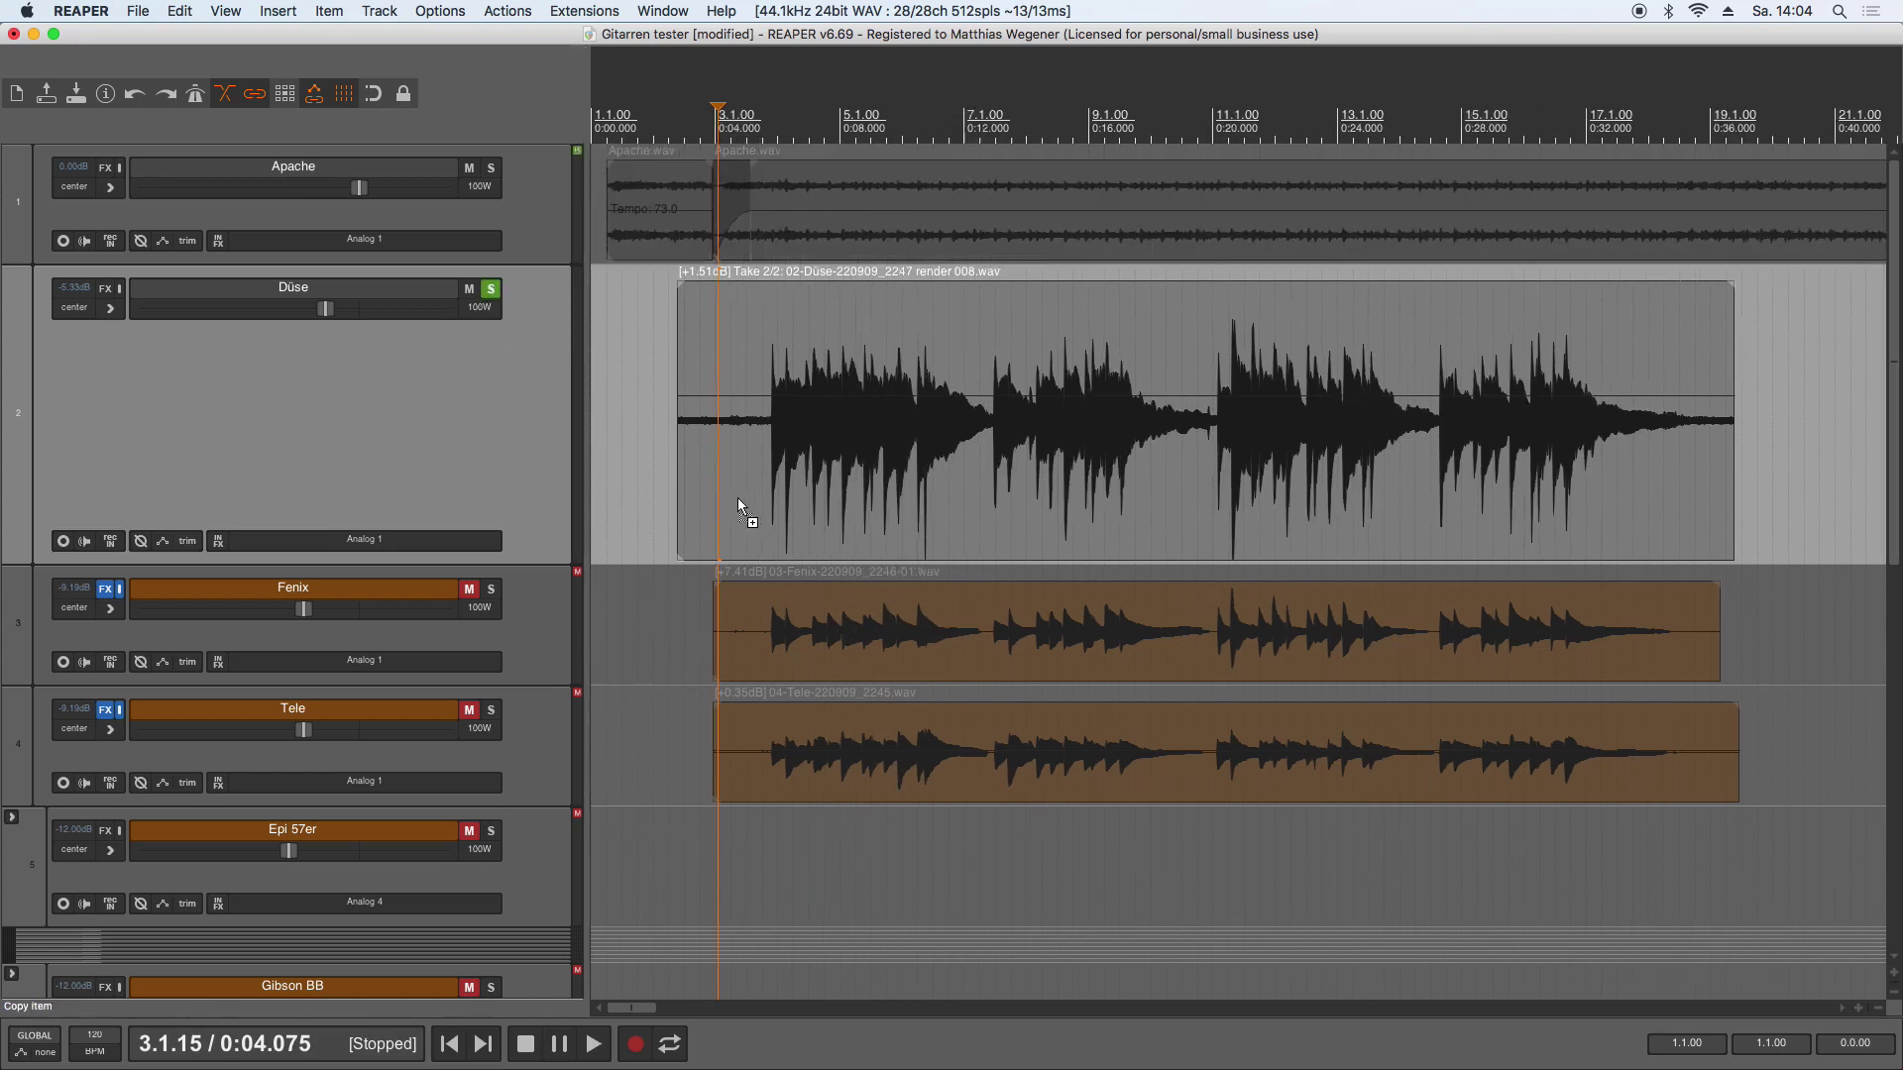
scroll(737, 505, "up", 6)
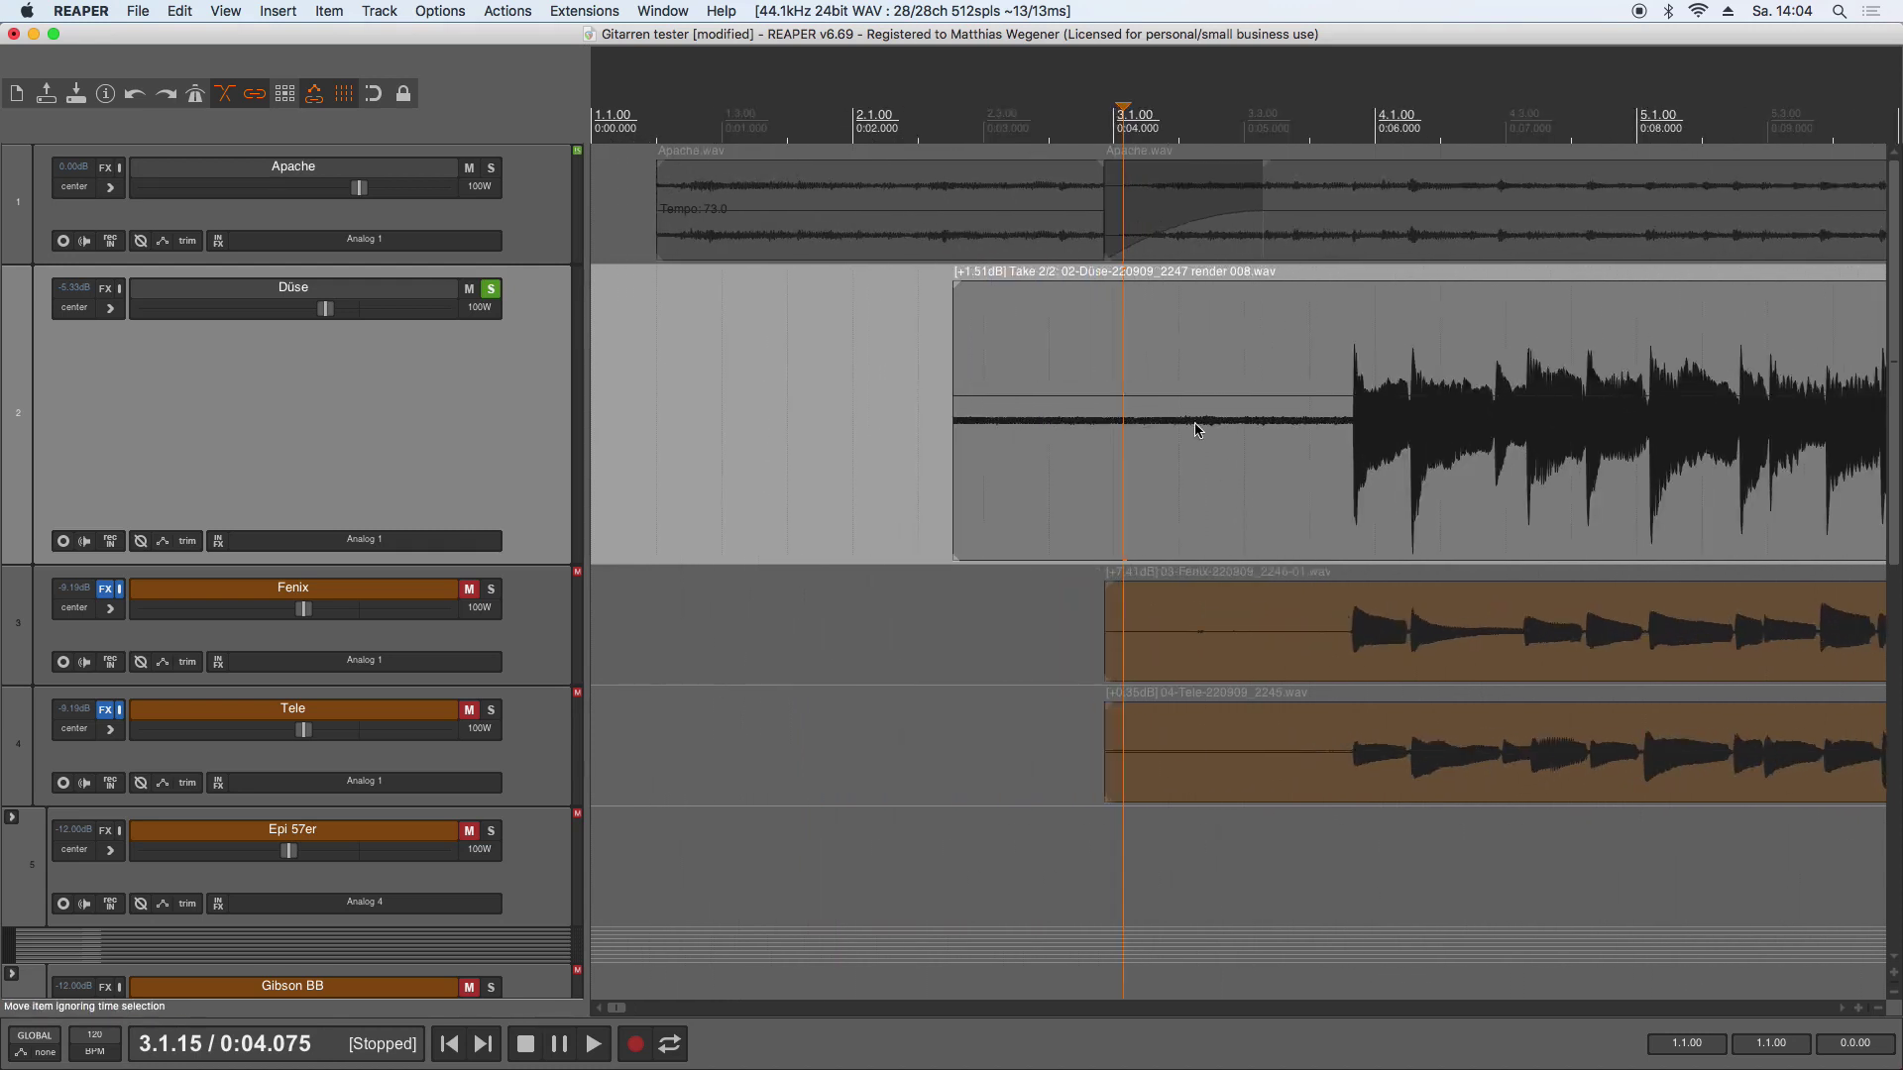
left_click_drag(979, 126, 1097, 125)
left_click(1026, 129)
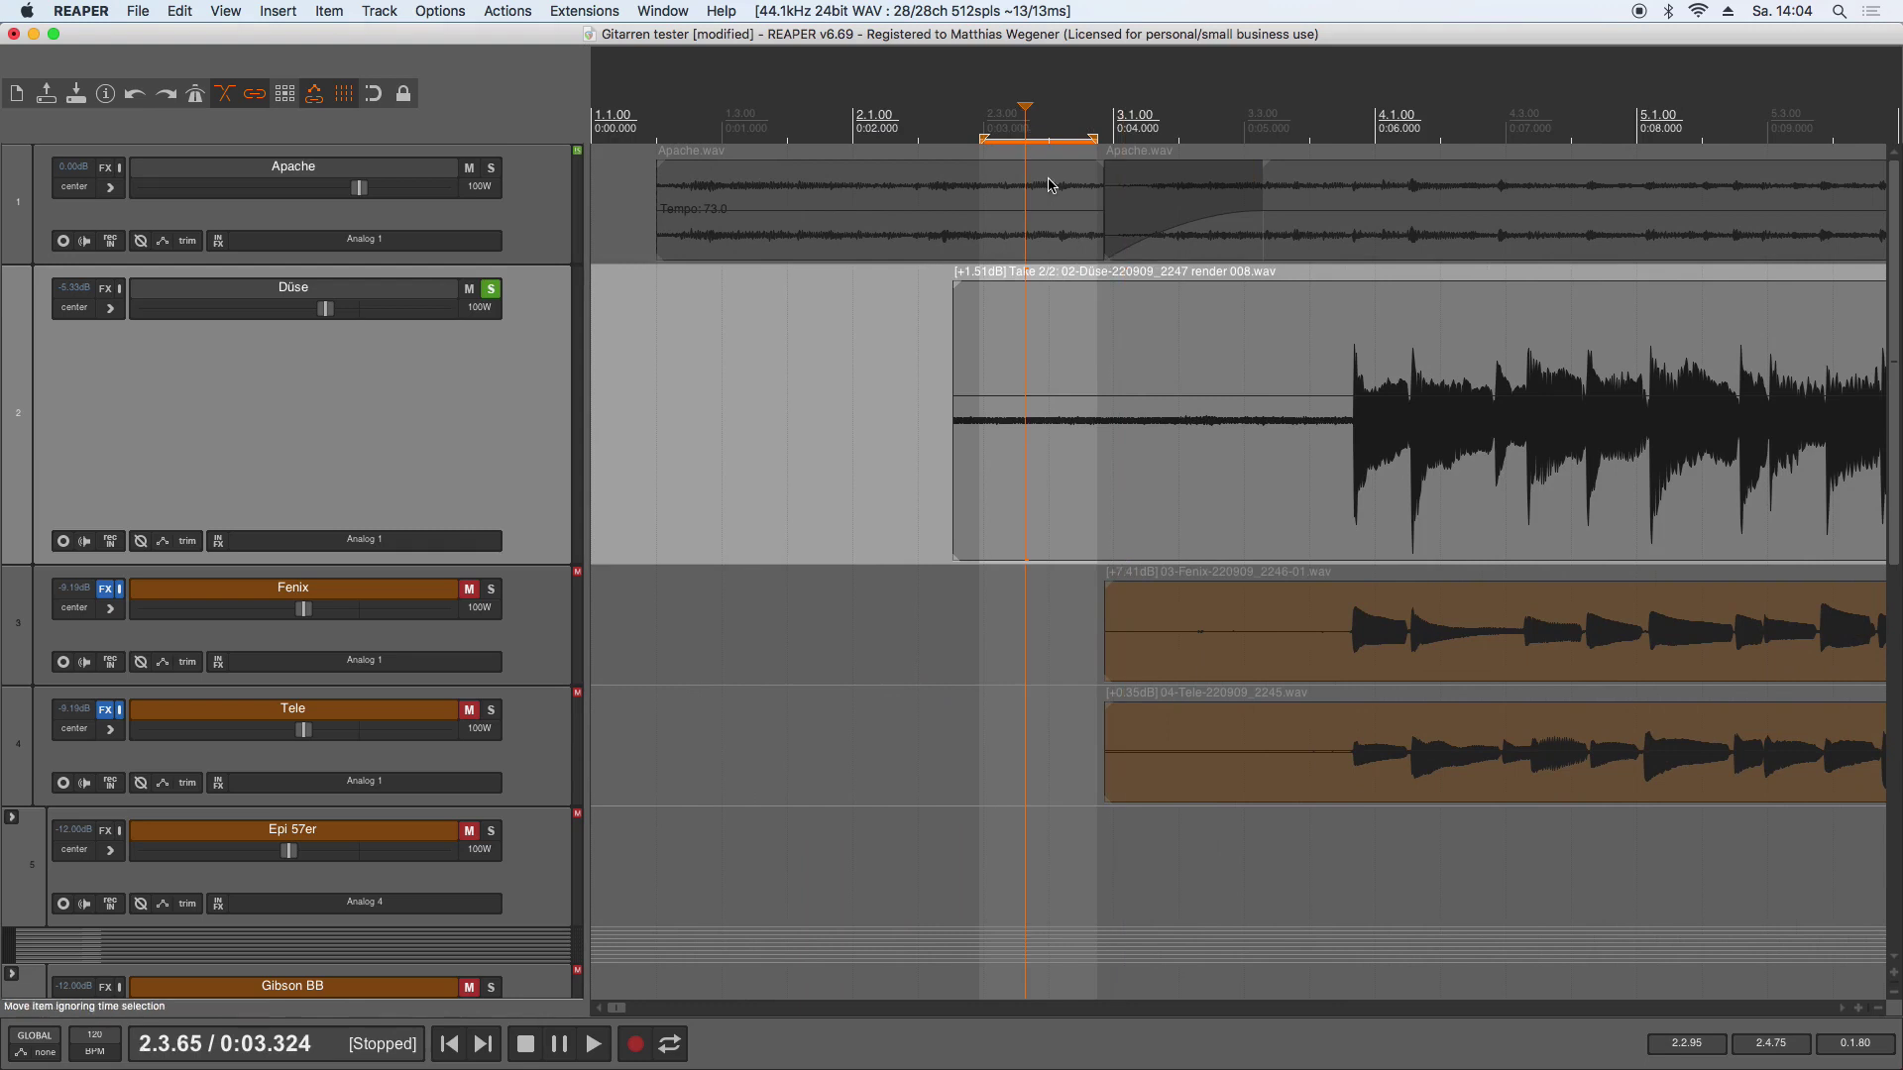
key("r")
key("space")
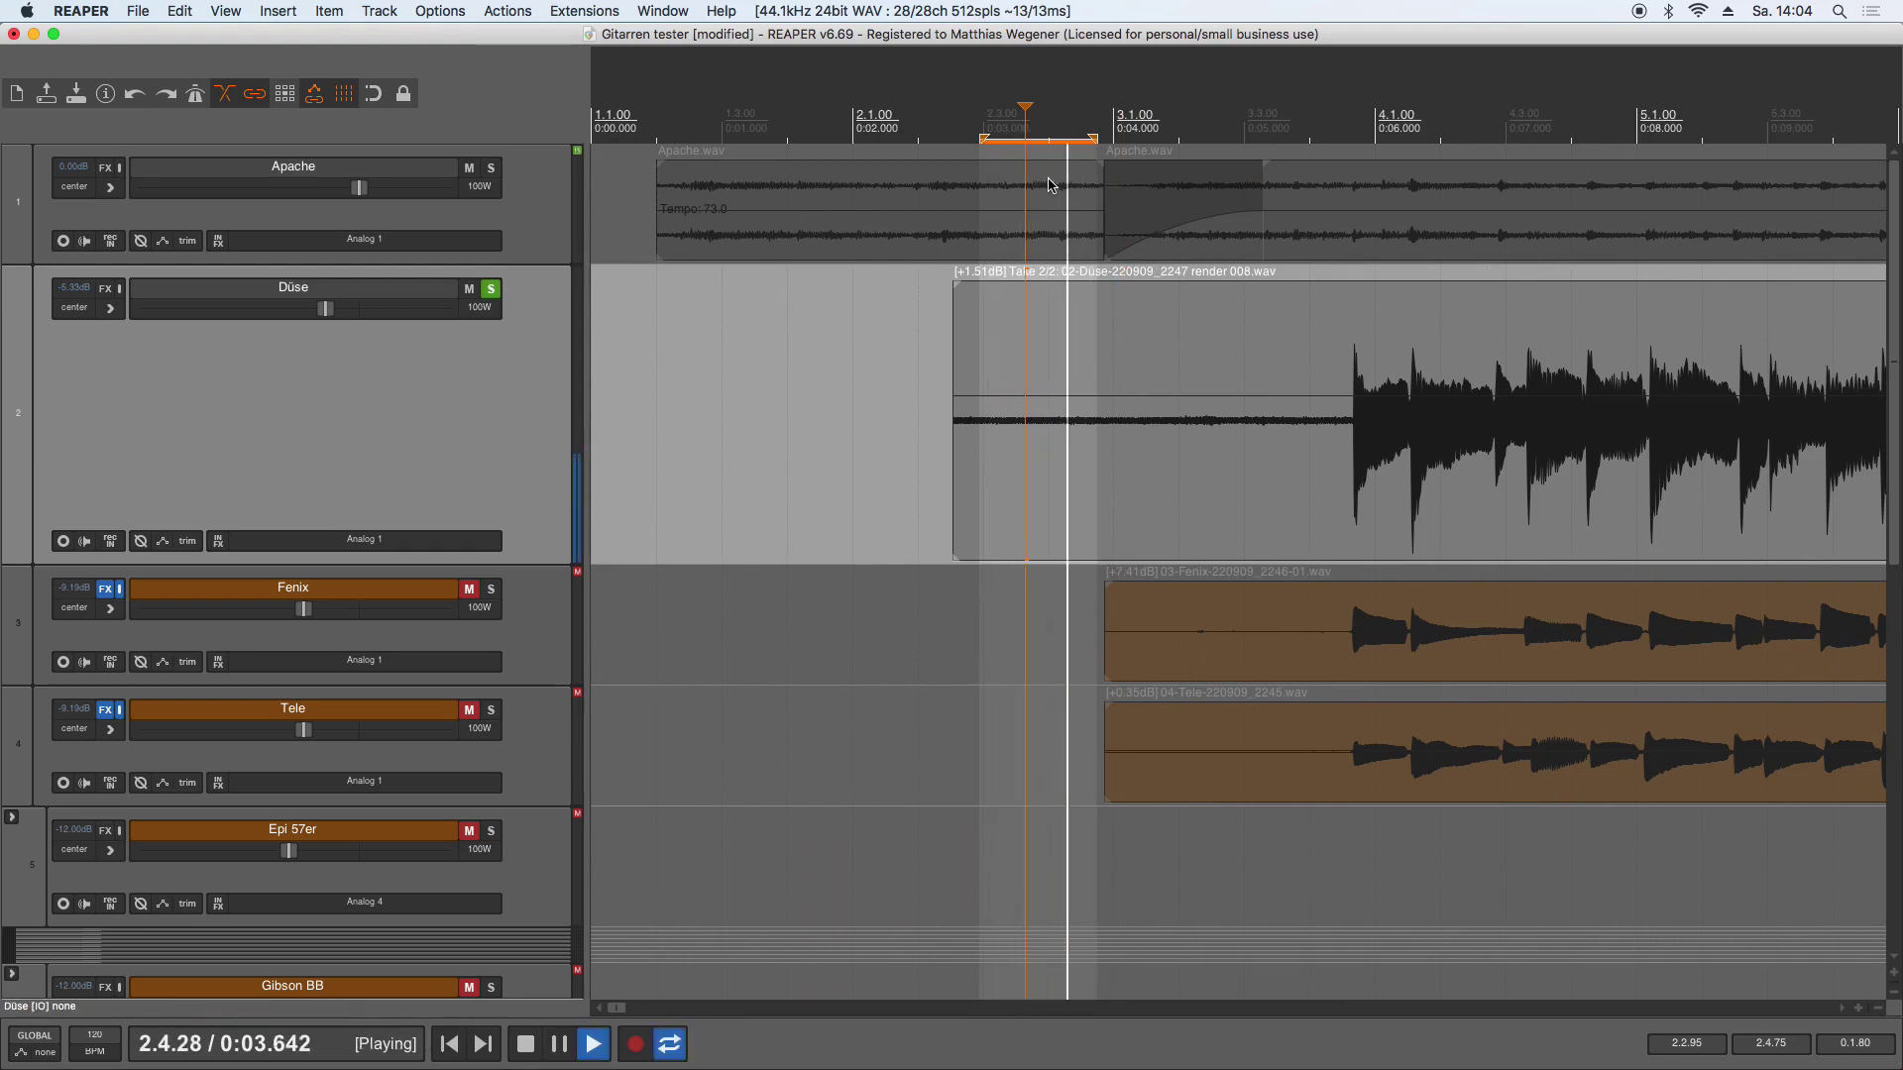
key("space")
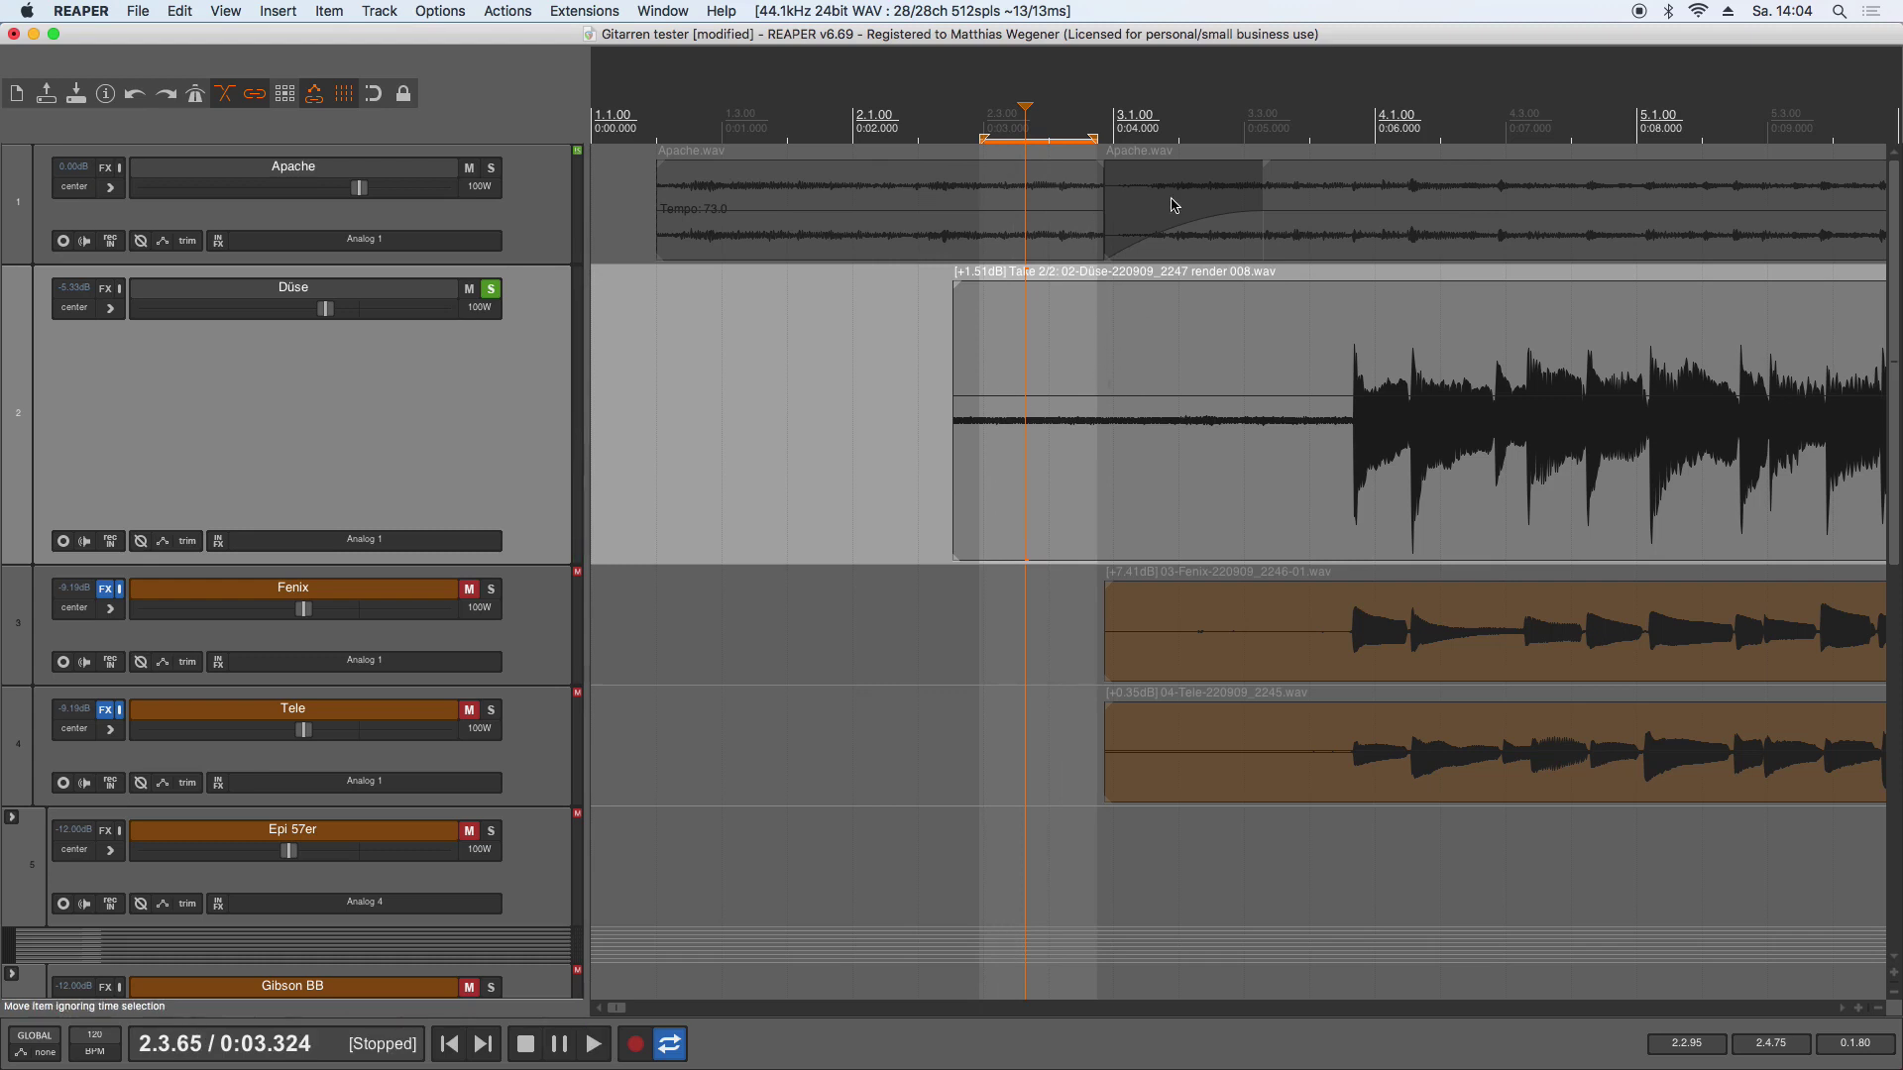
Step: Audition the Düse track's noise just after the loop selection and again from the selection's start at 2.2.95
key("Tab")
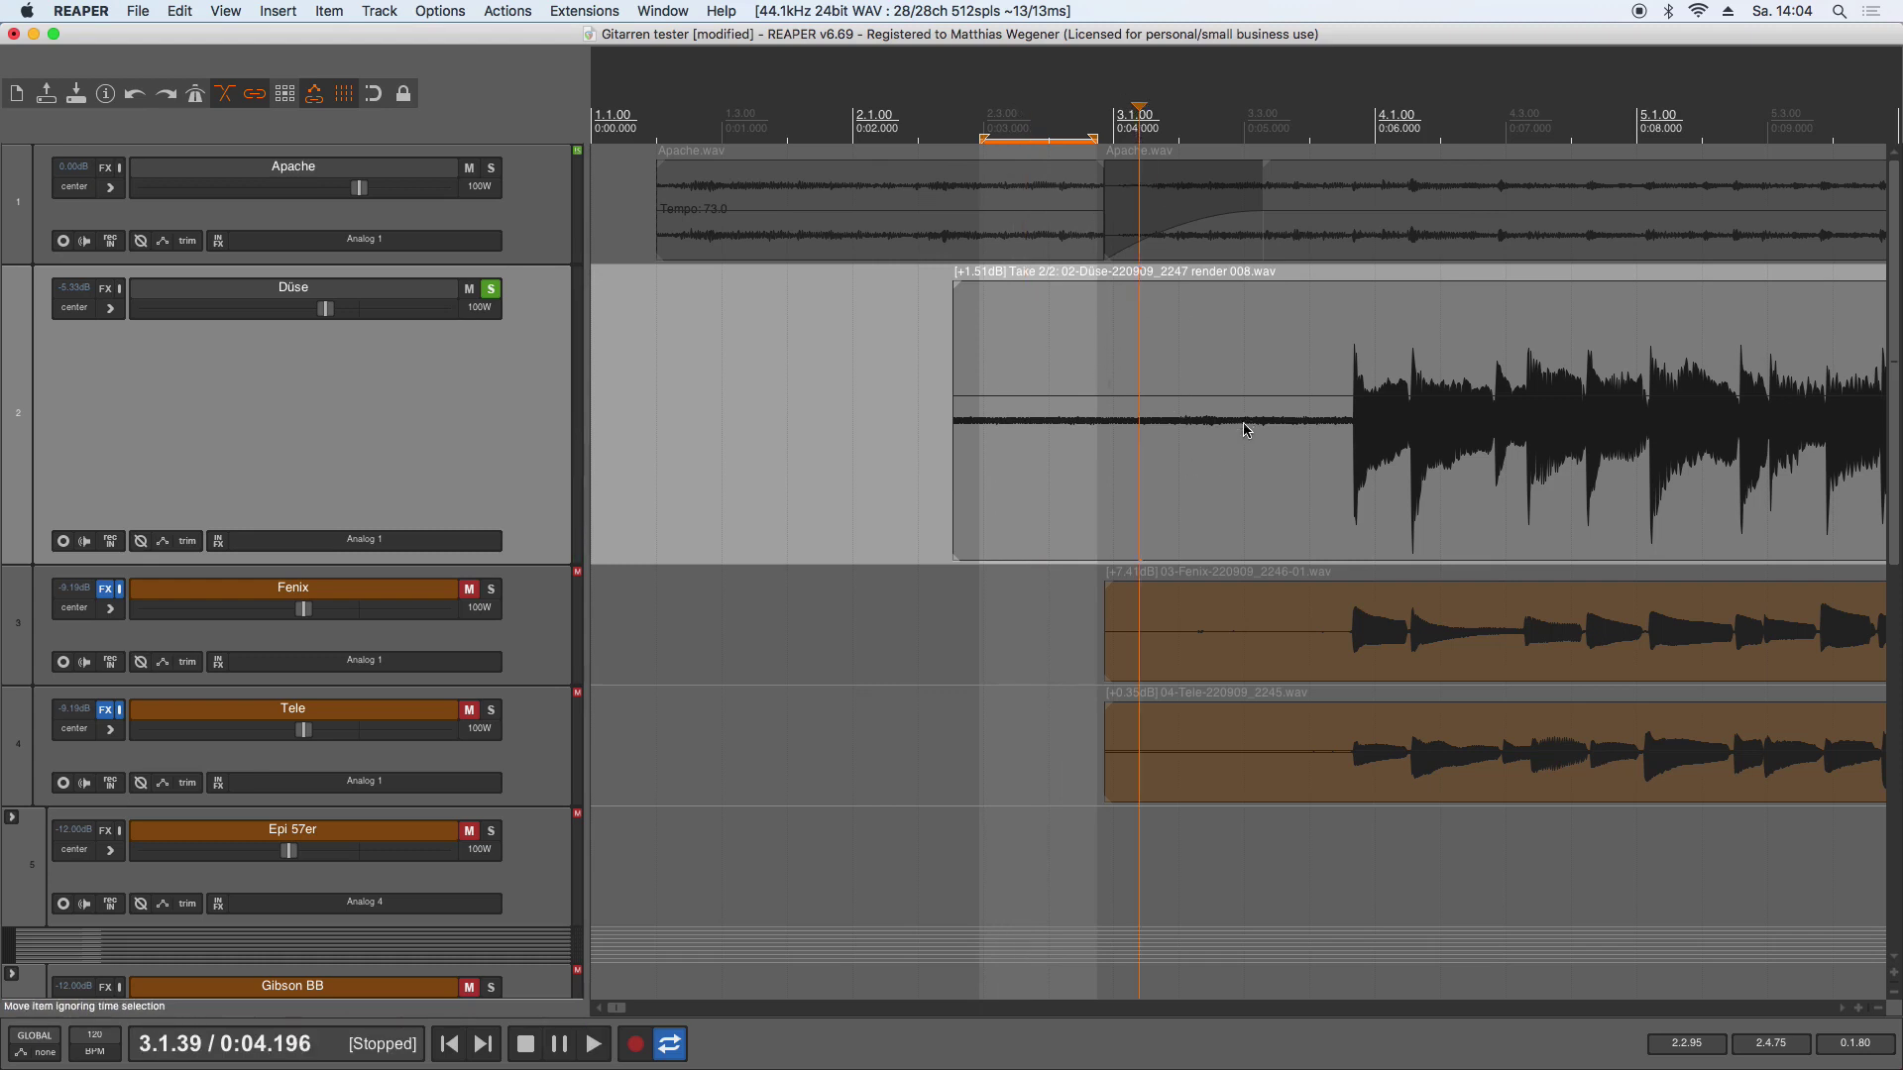
key("space")
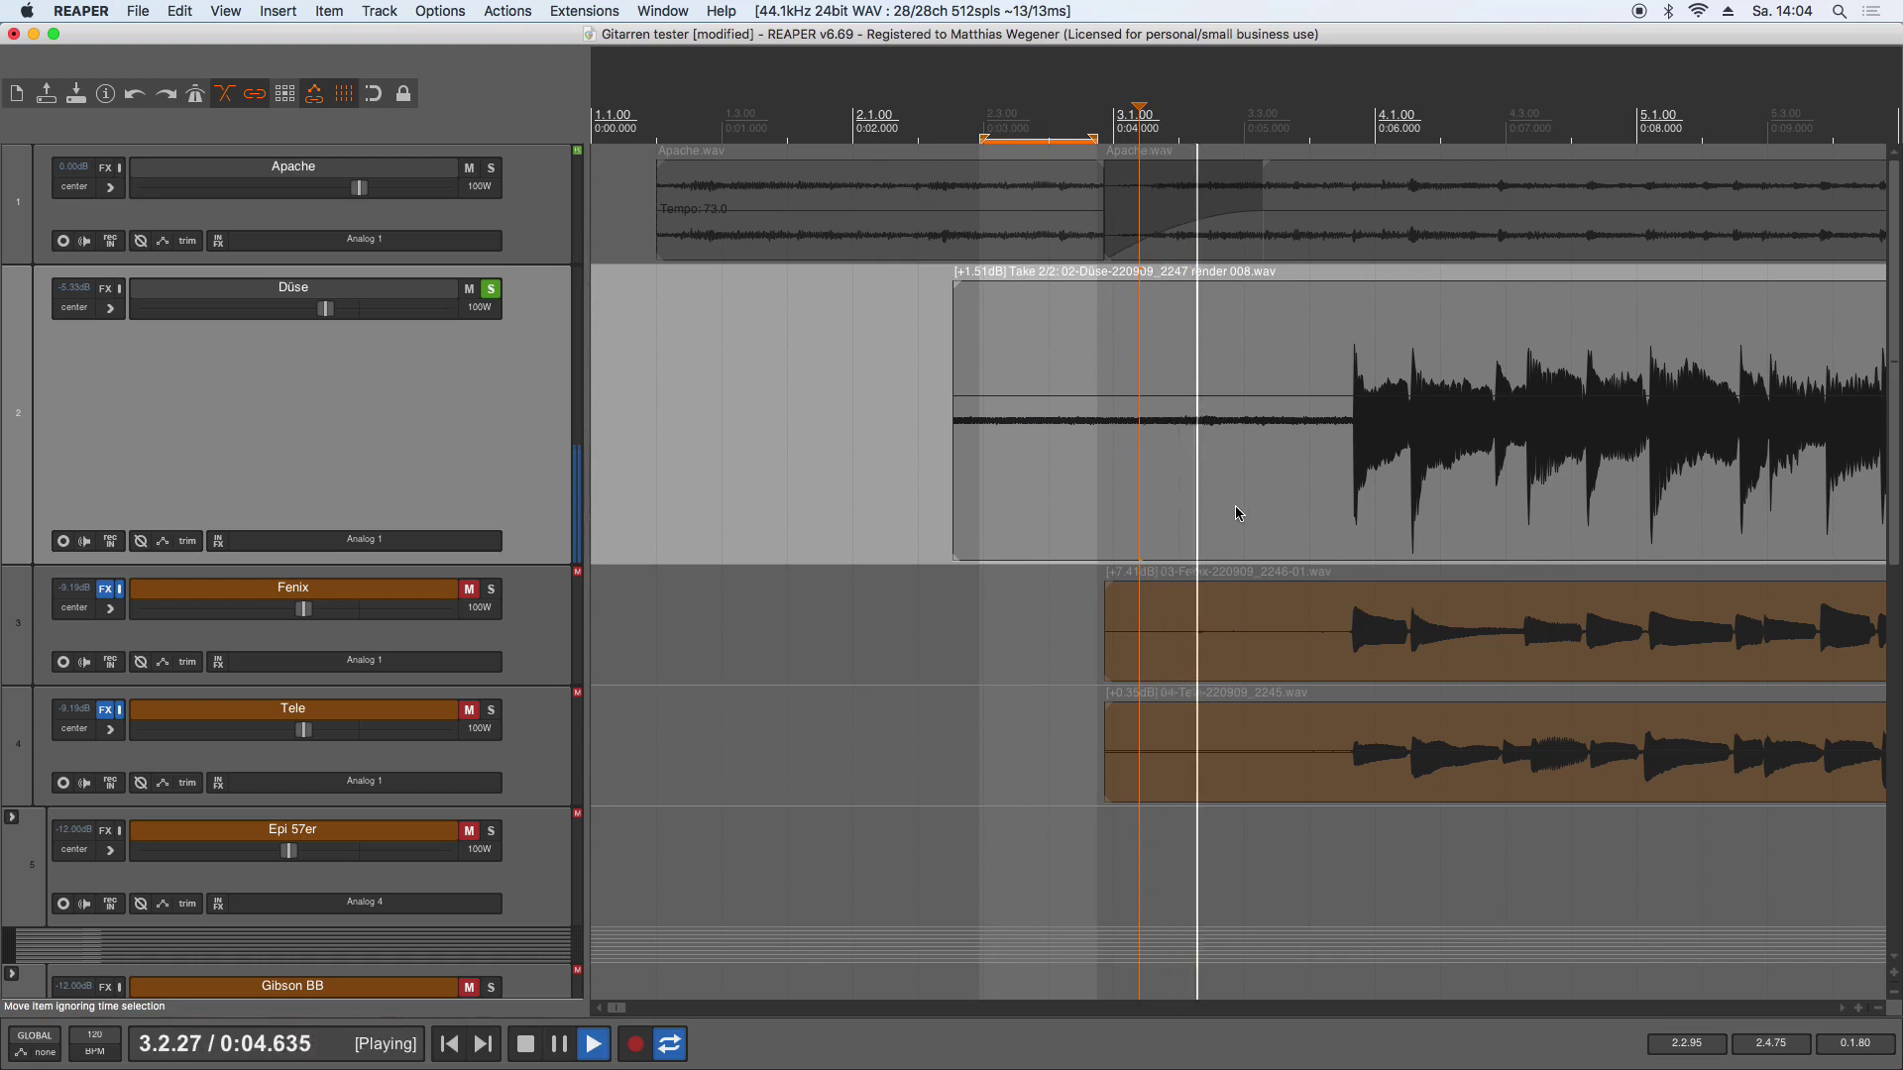
key("space")
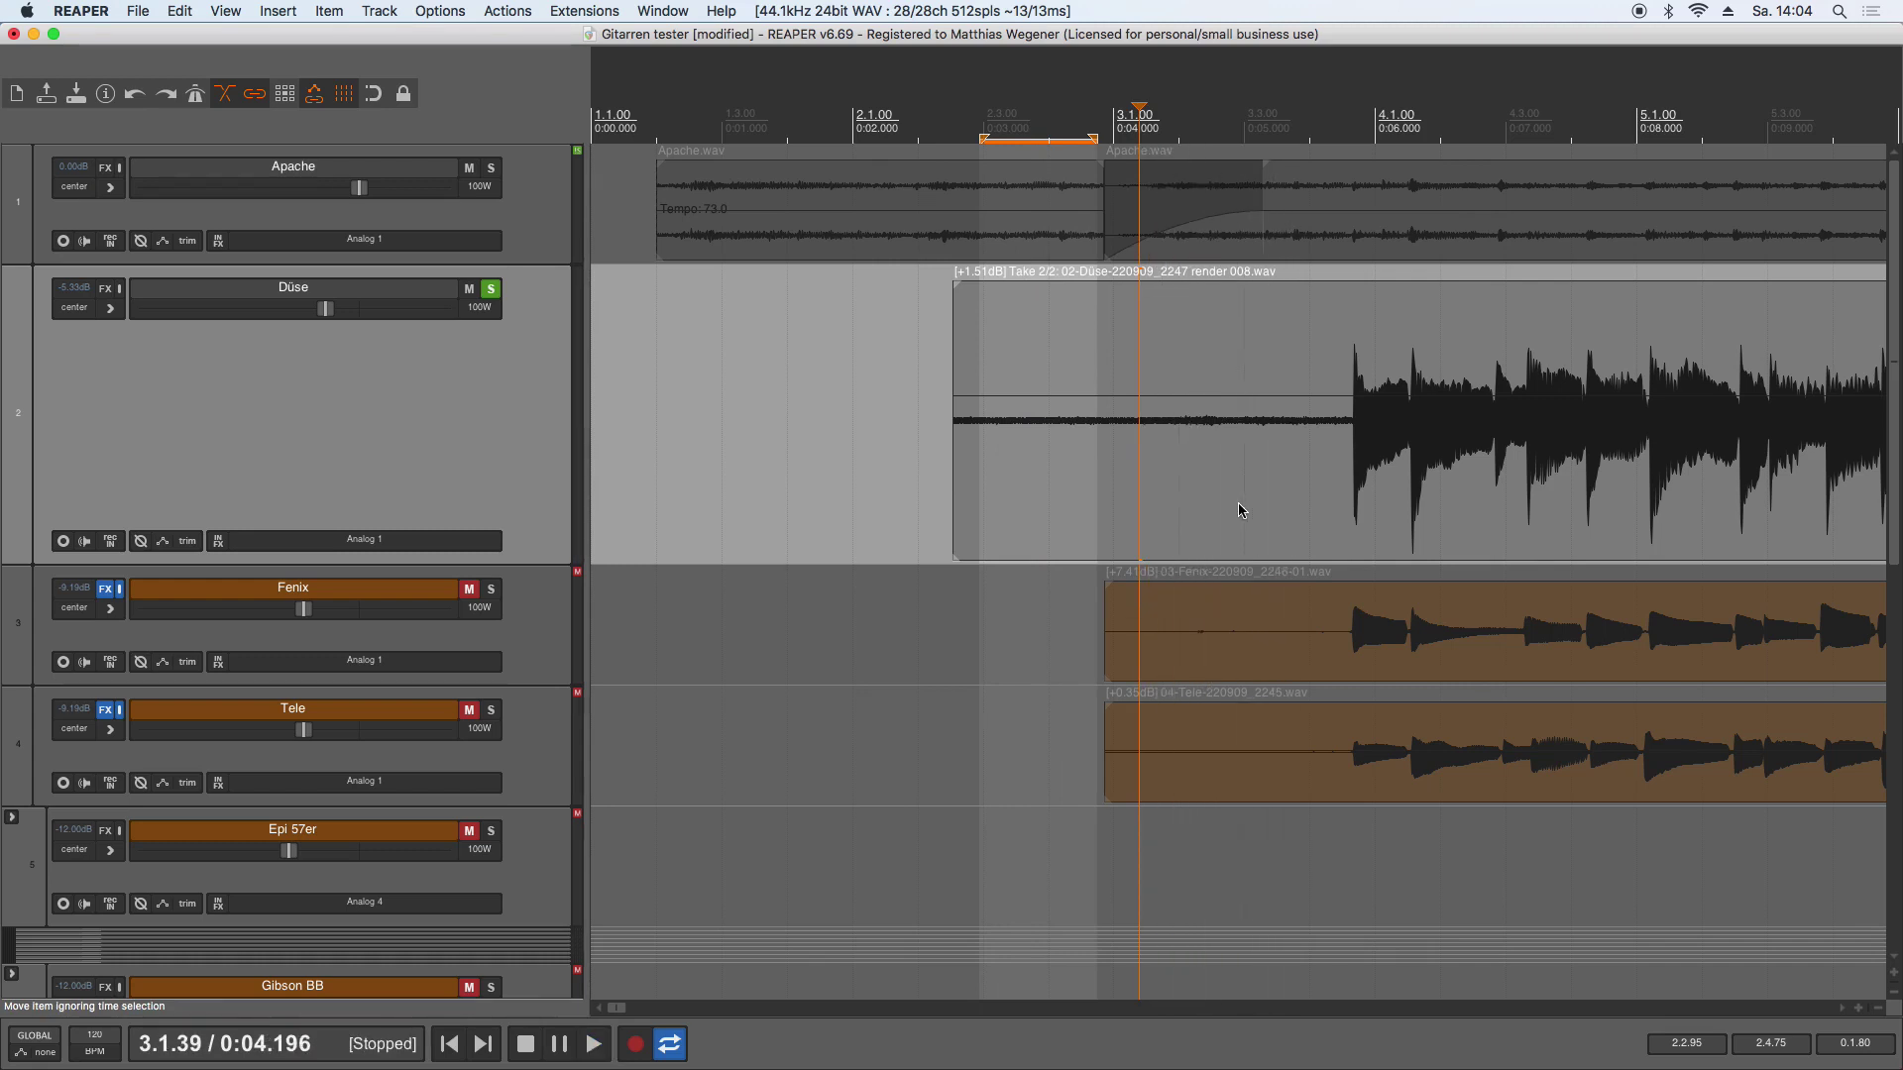
key("shift+Tab")
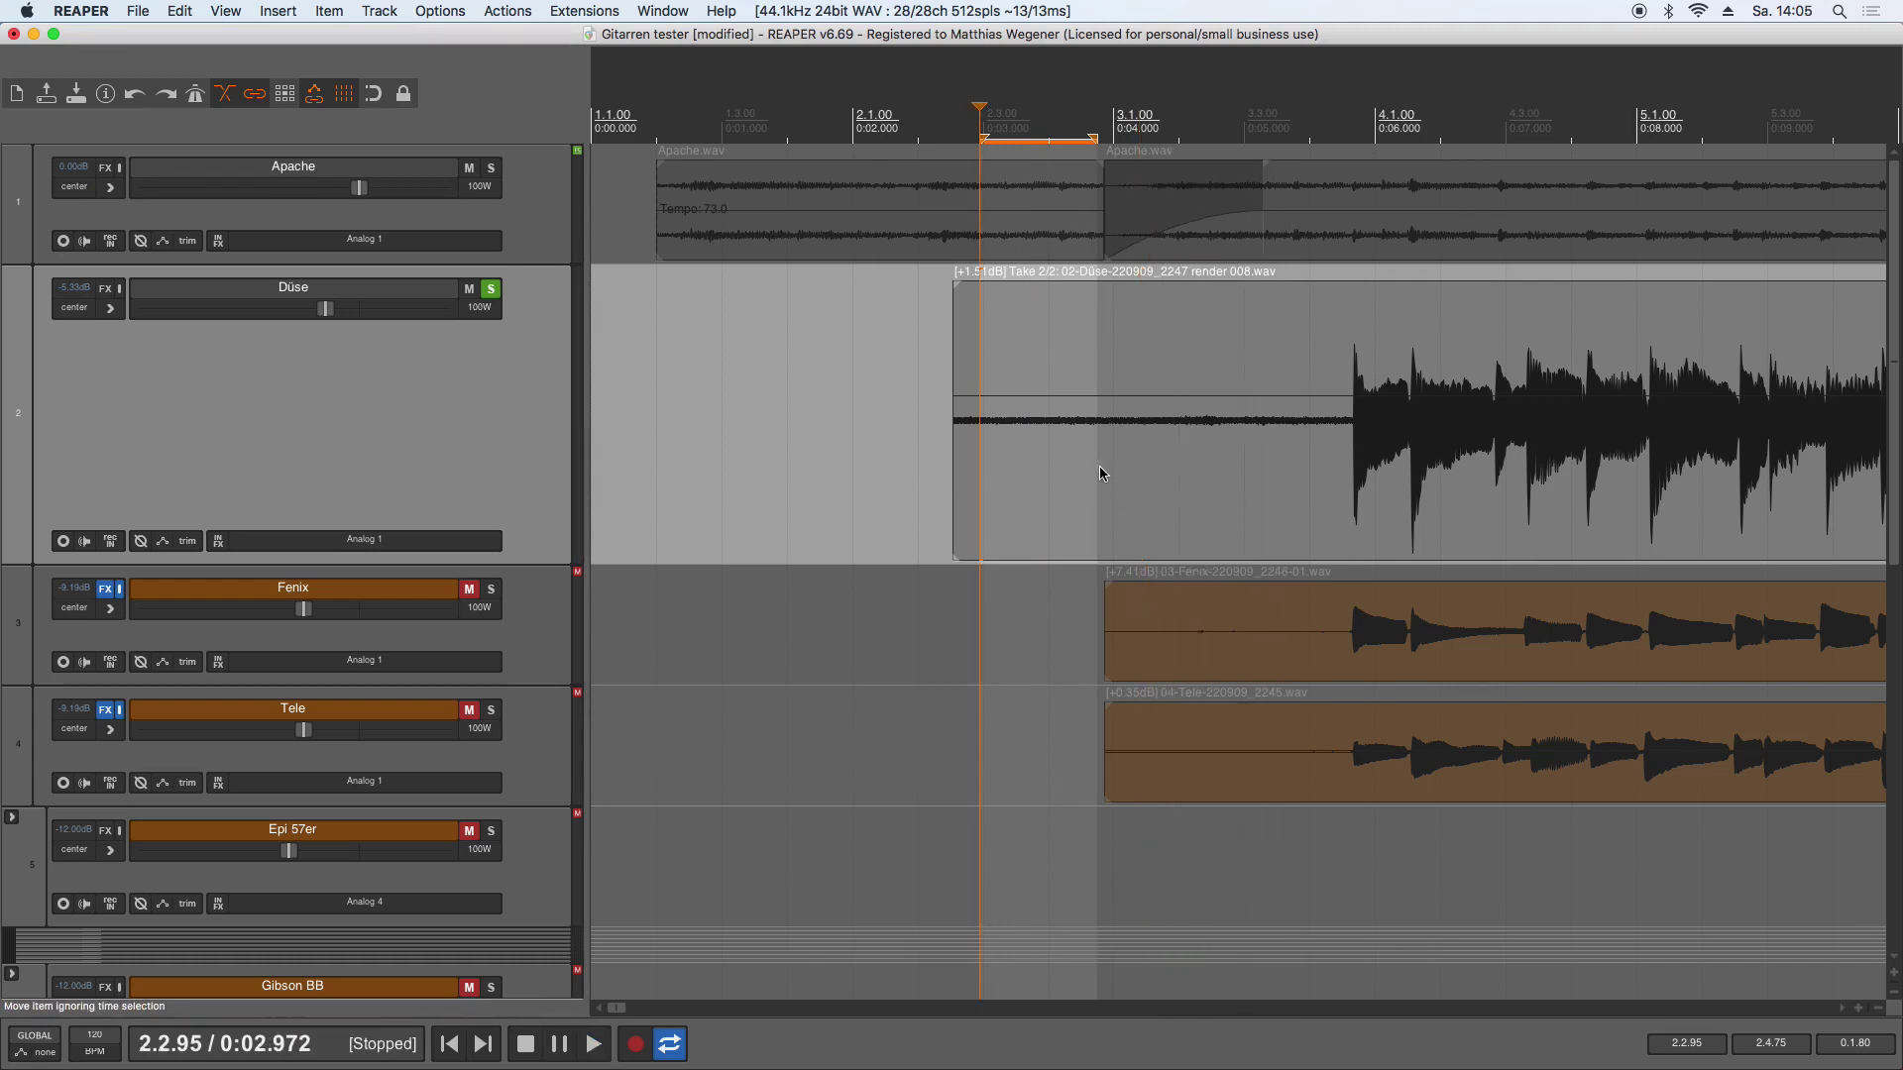
key("space")
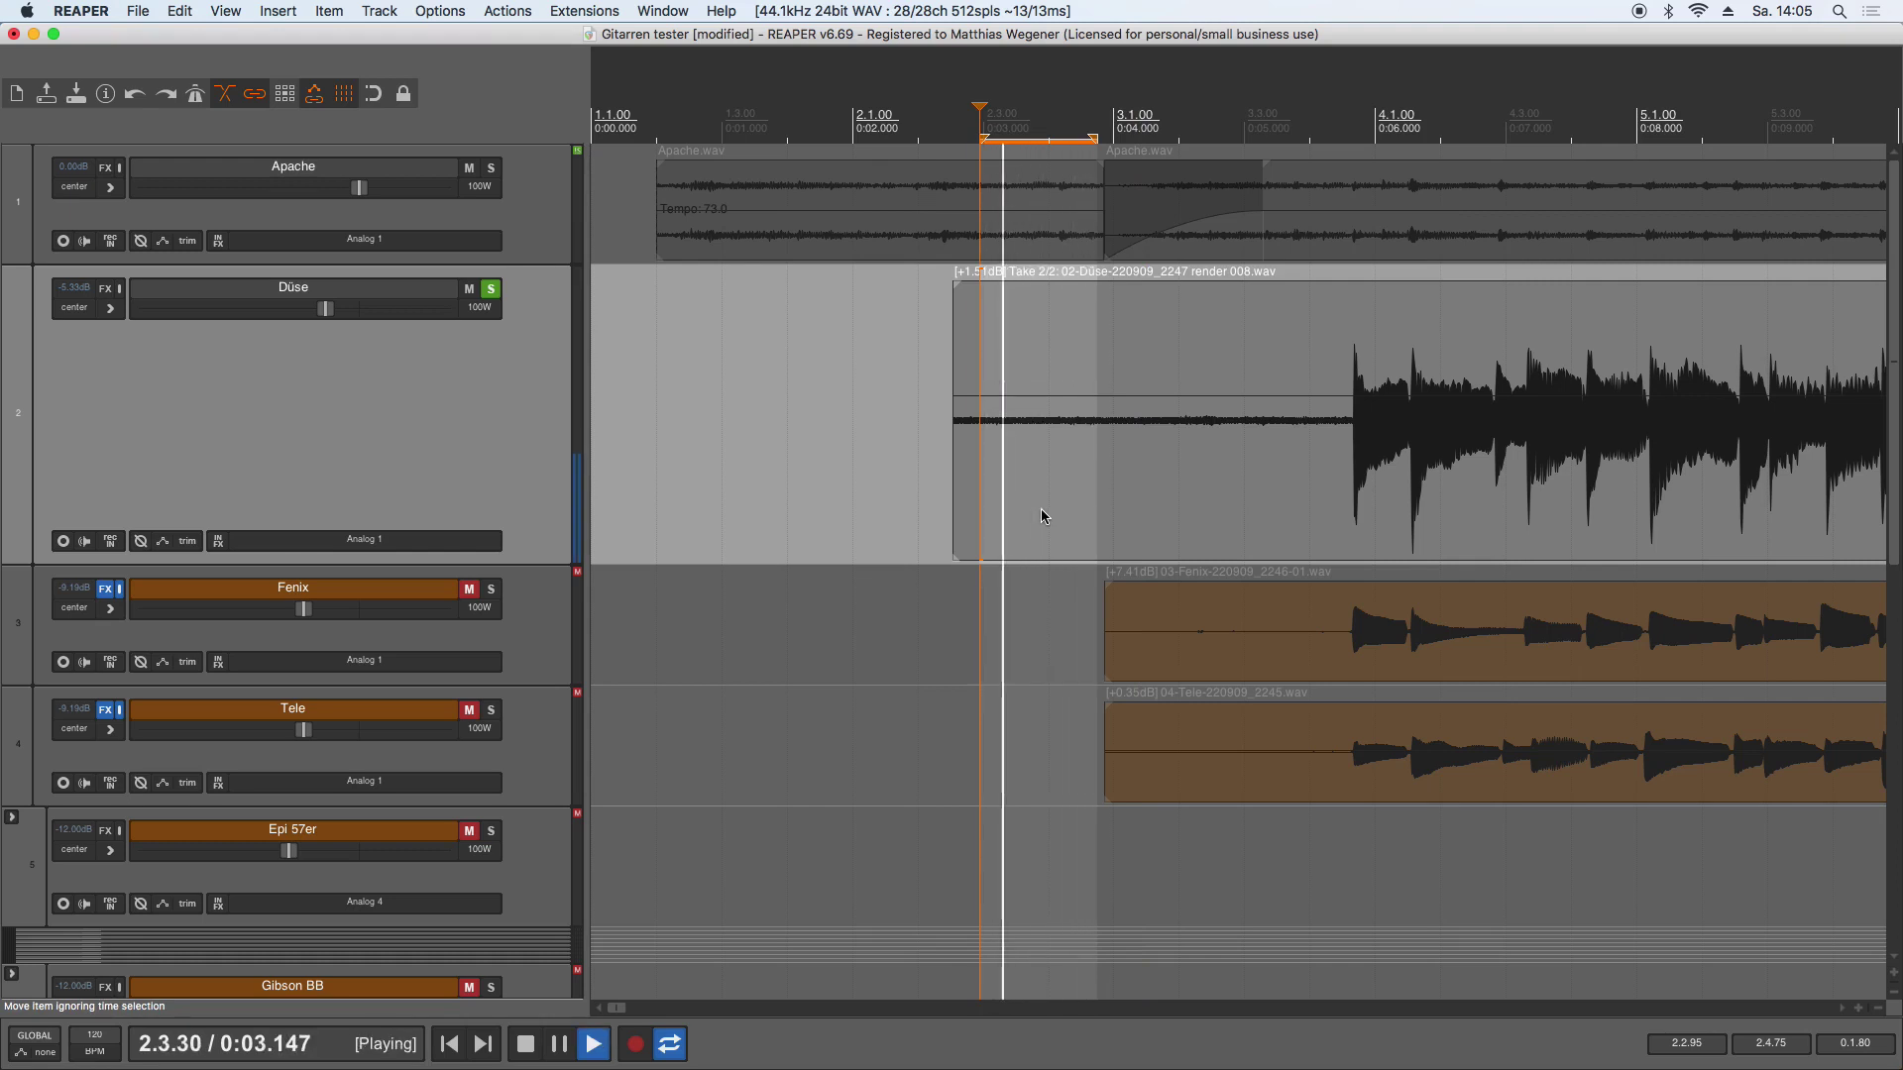
key("space")
Step: Add the JS: Black DeNoiser S2 (Tukan) effect to the Düse track and place its window below the waveform
left_click(105, 289)
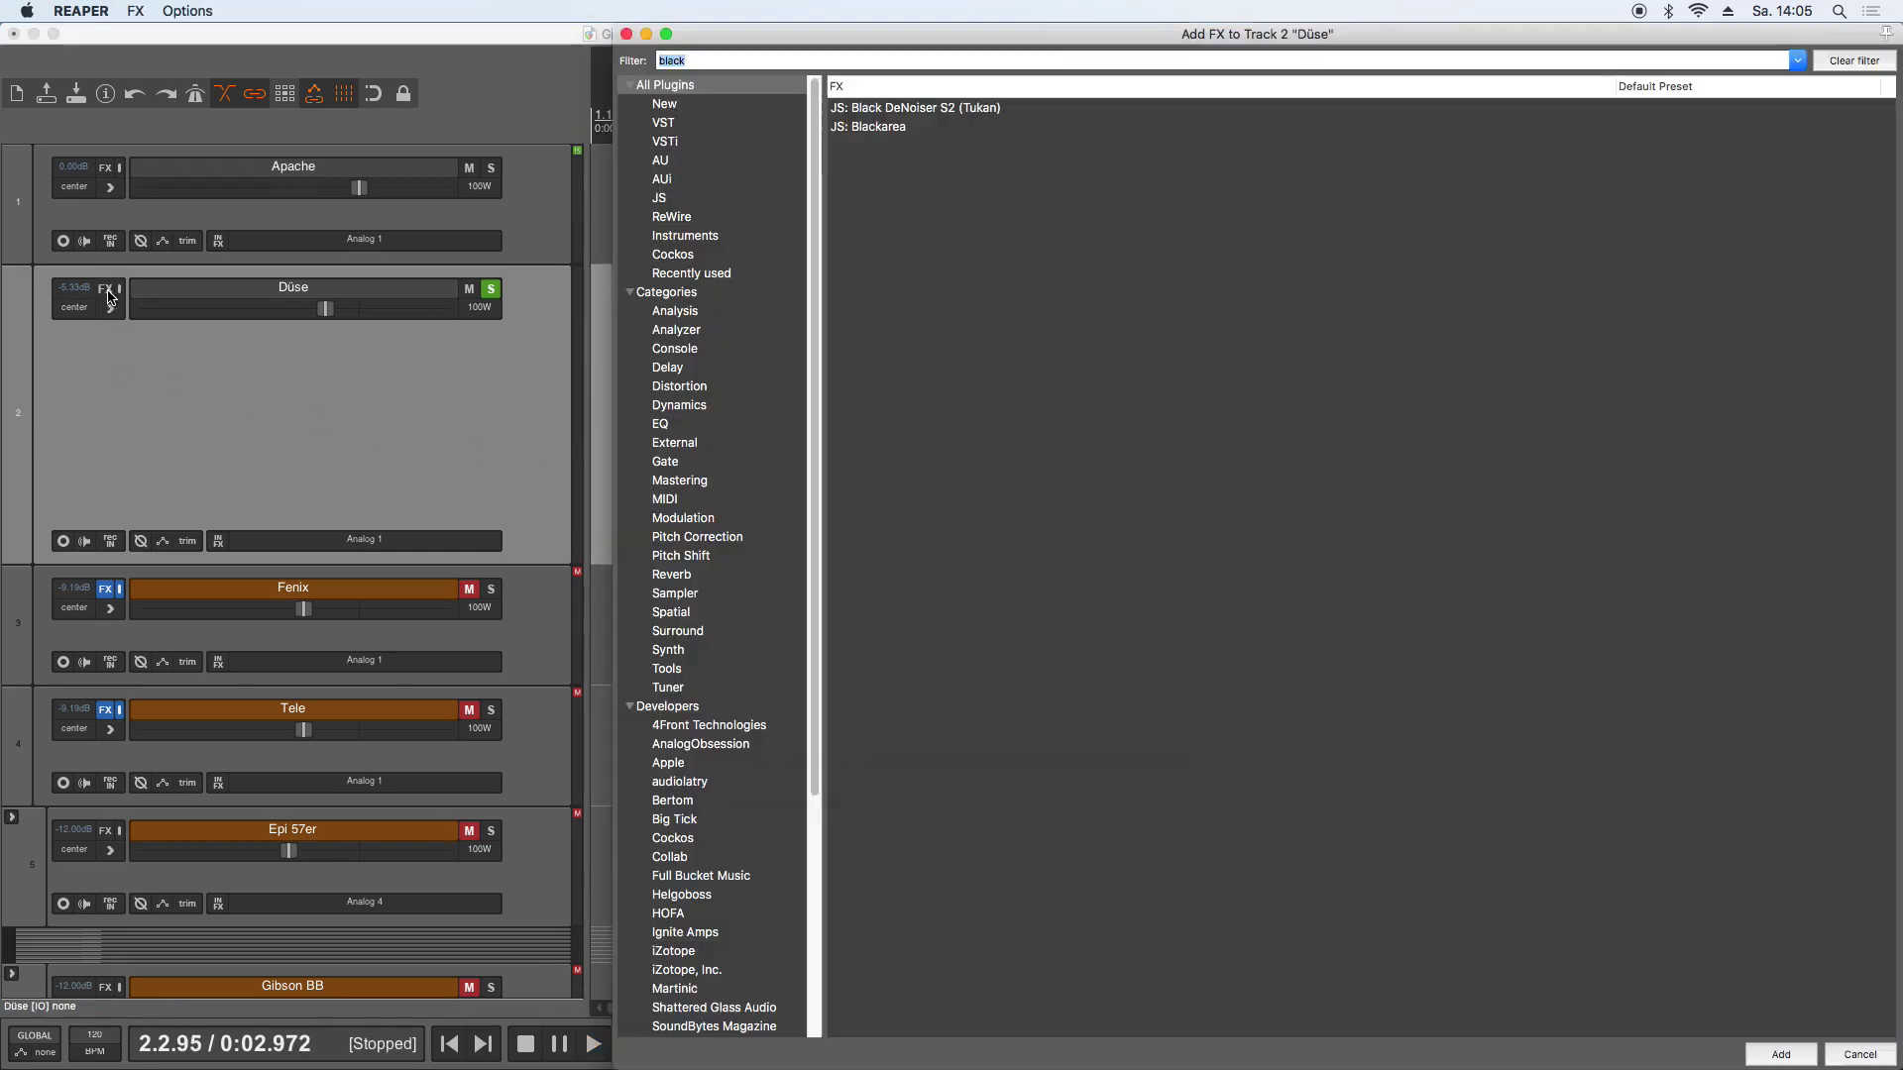
double_click(914, 109)
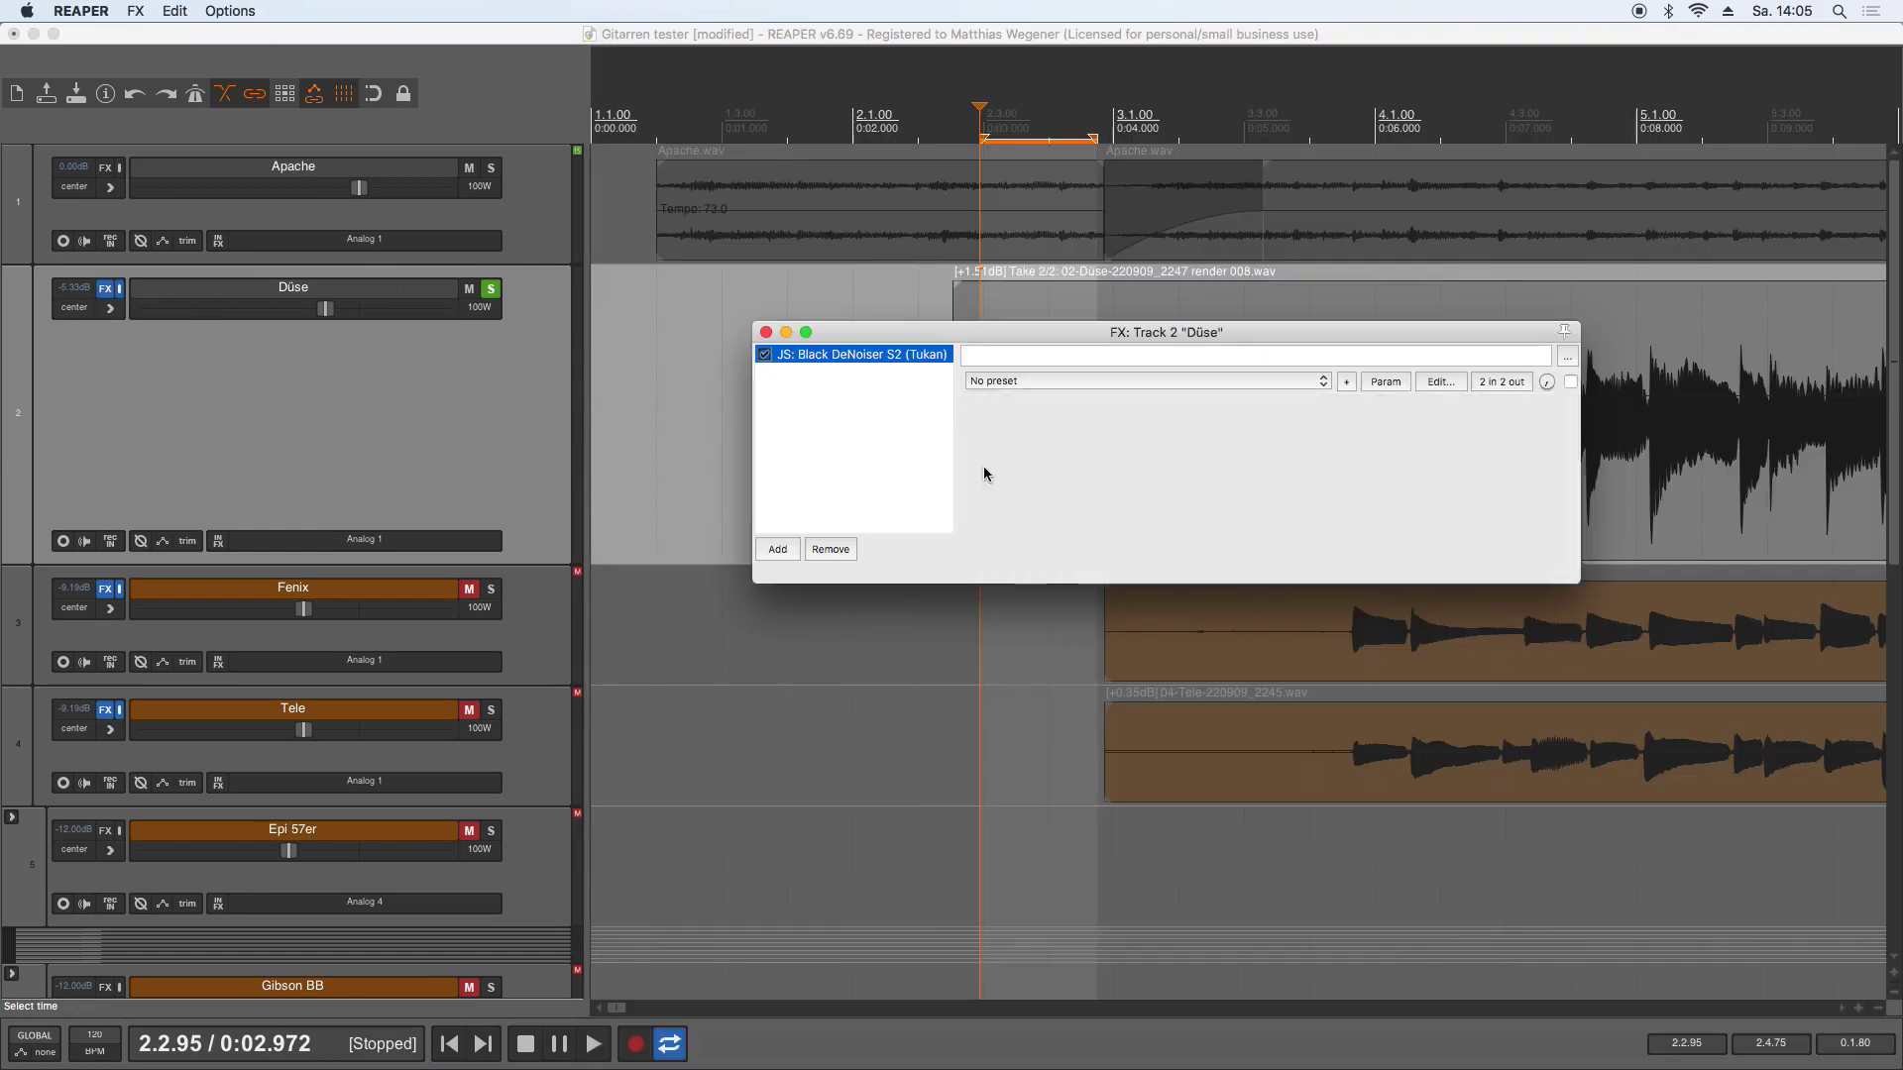
left_click_drag(1050, 341, 912, 523)
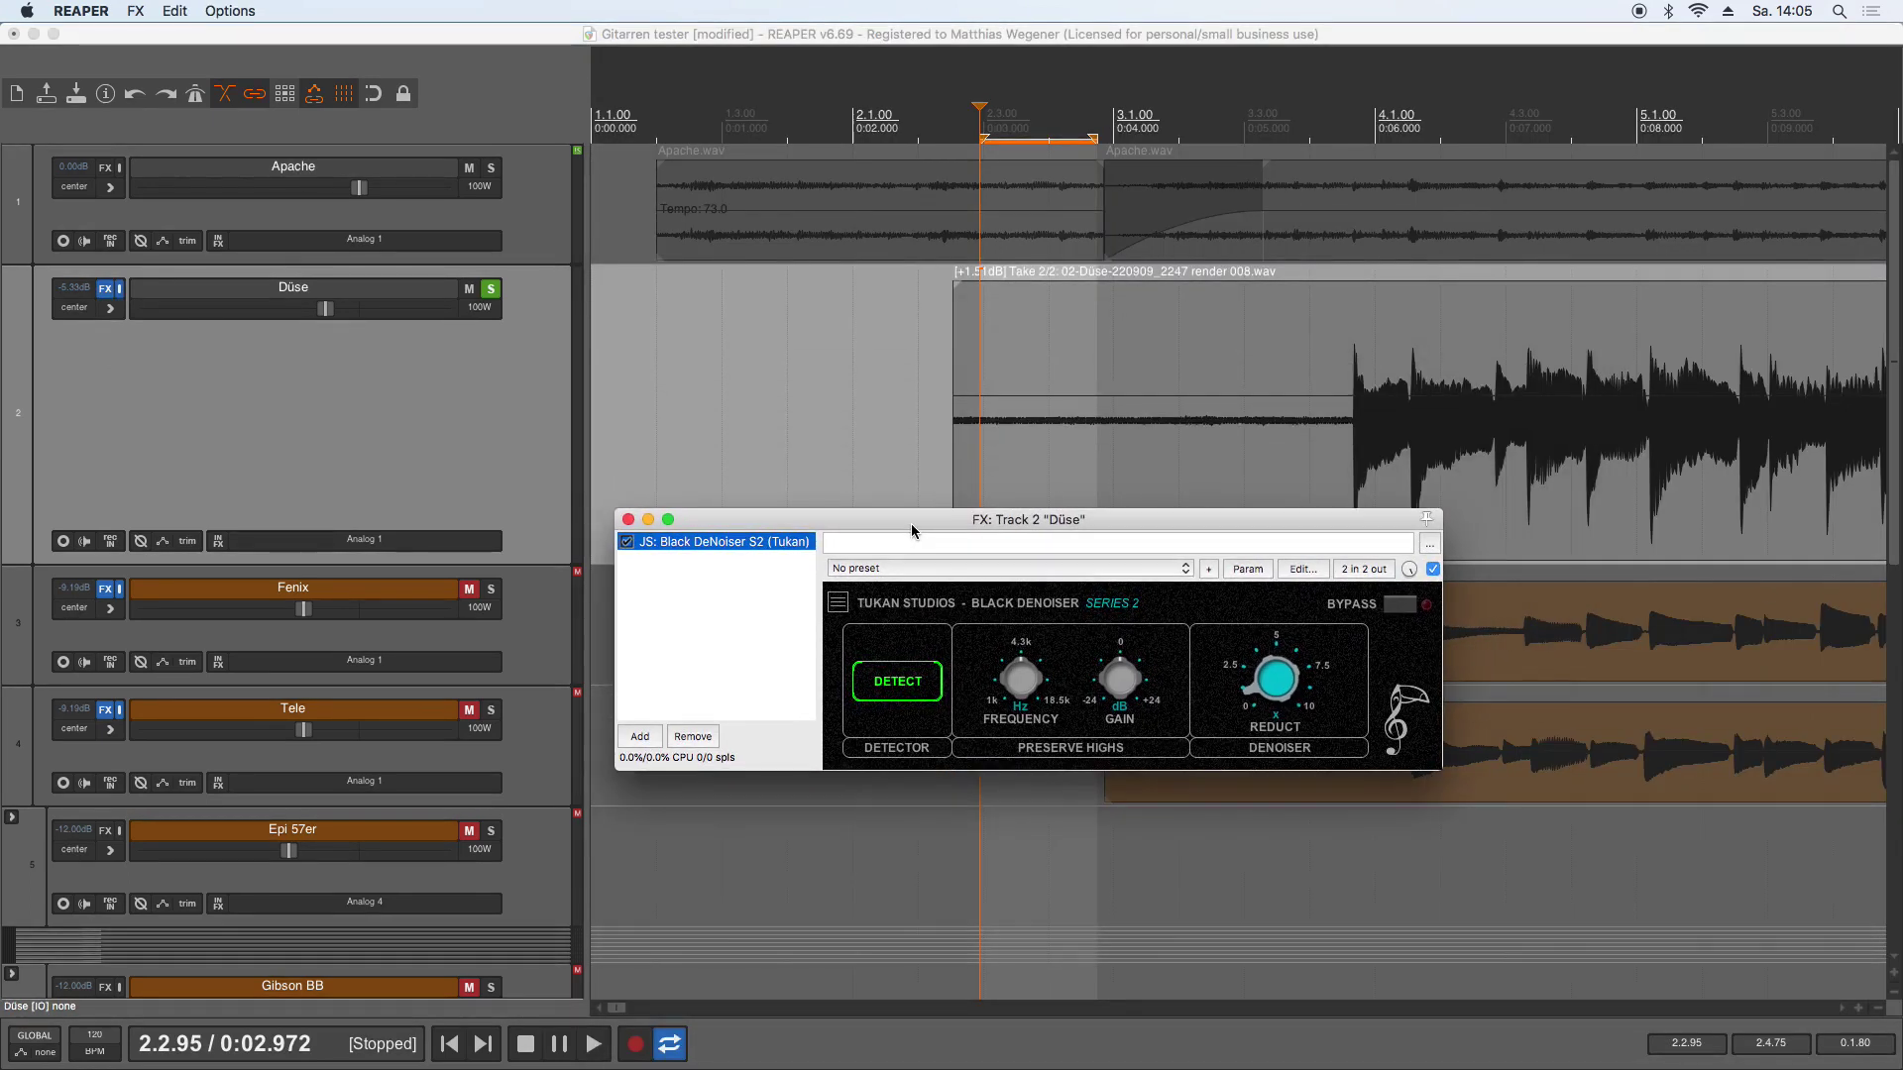
Step: Detect the noise profile while the noise-only selection loops, and audition the denoiser with Reduct at about 2
key("space")
left_click(913, 694)
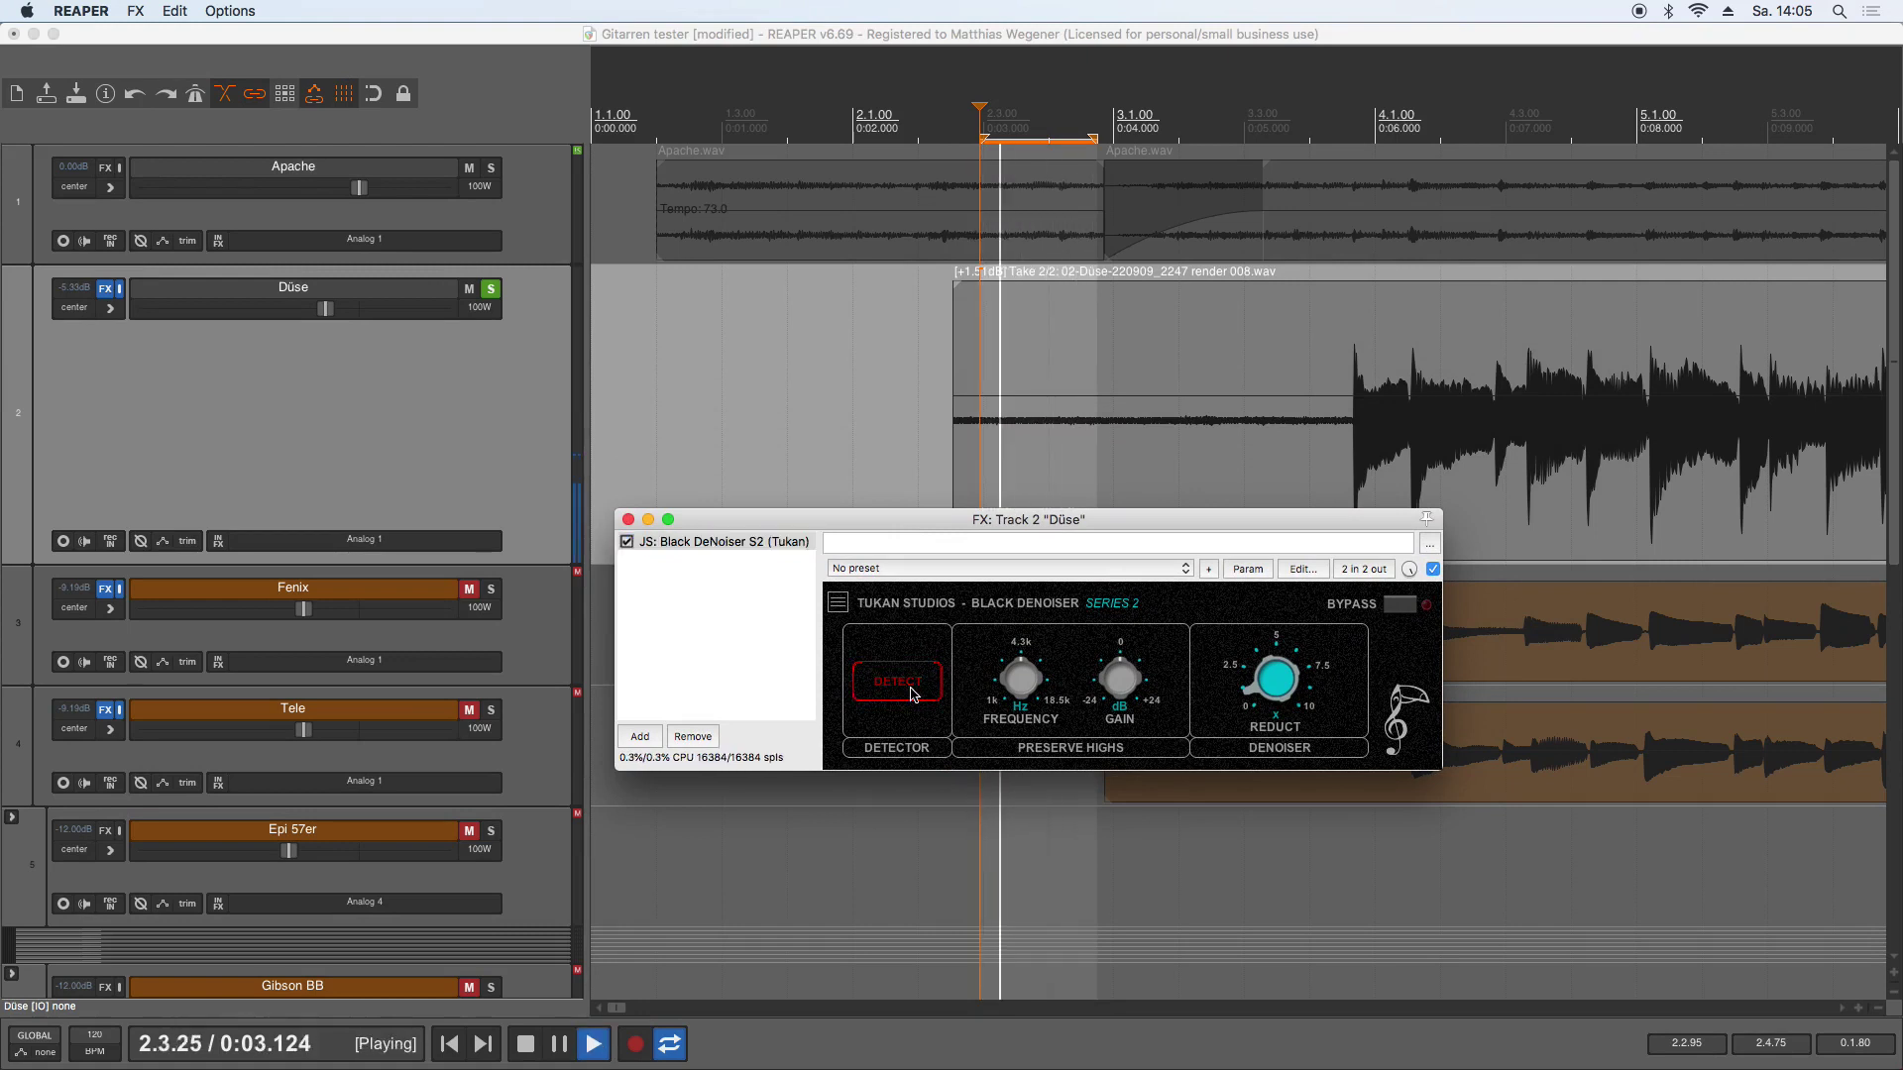
left_click(913, 693)
key("space")
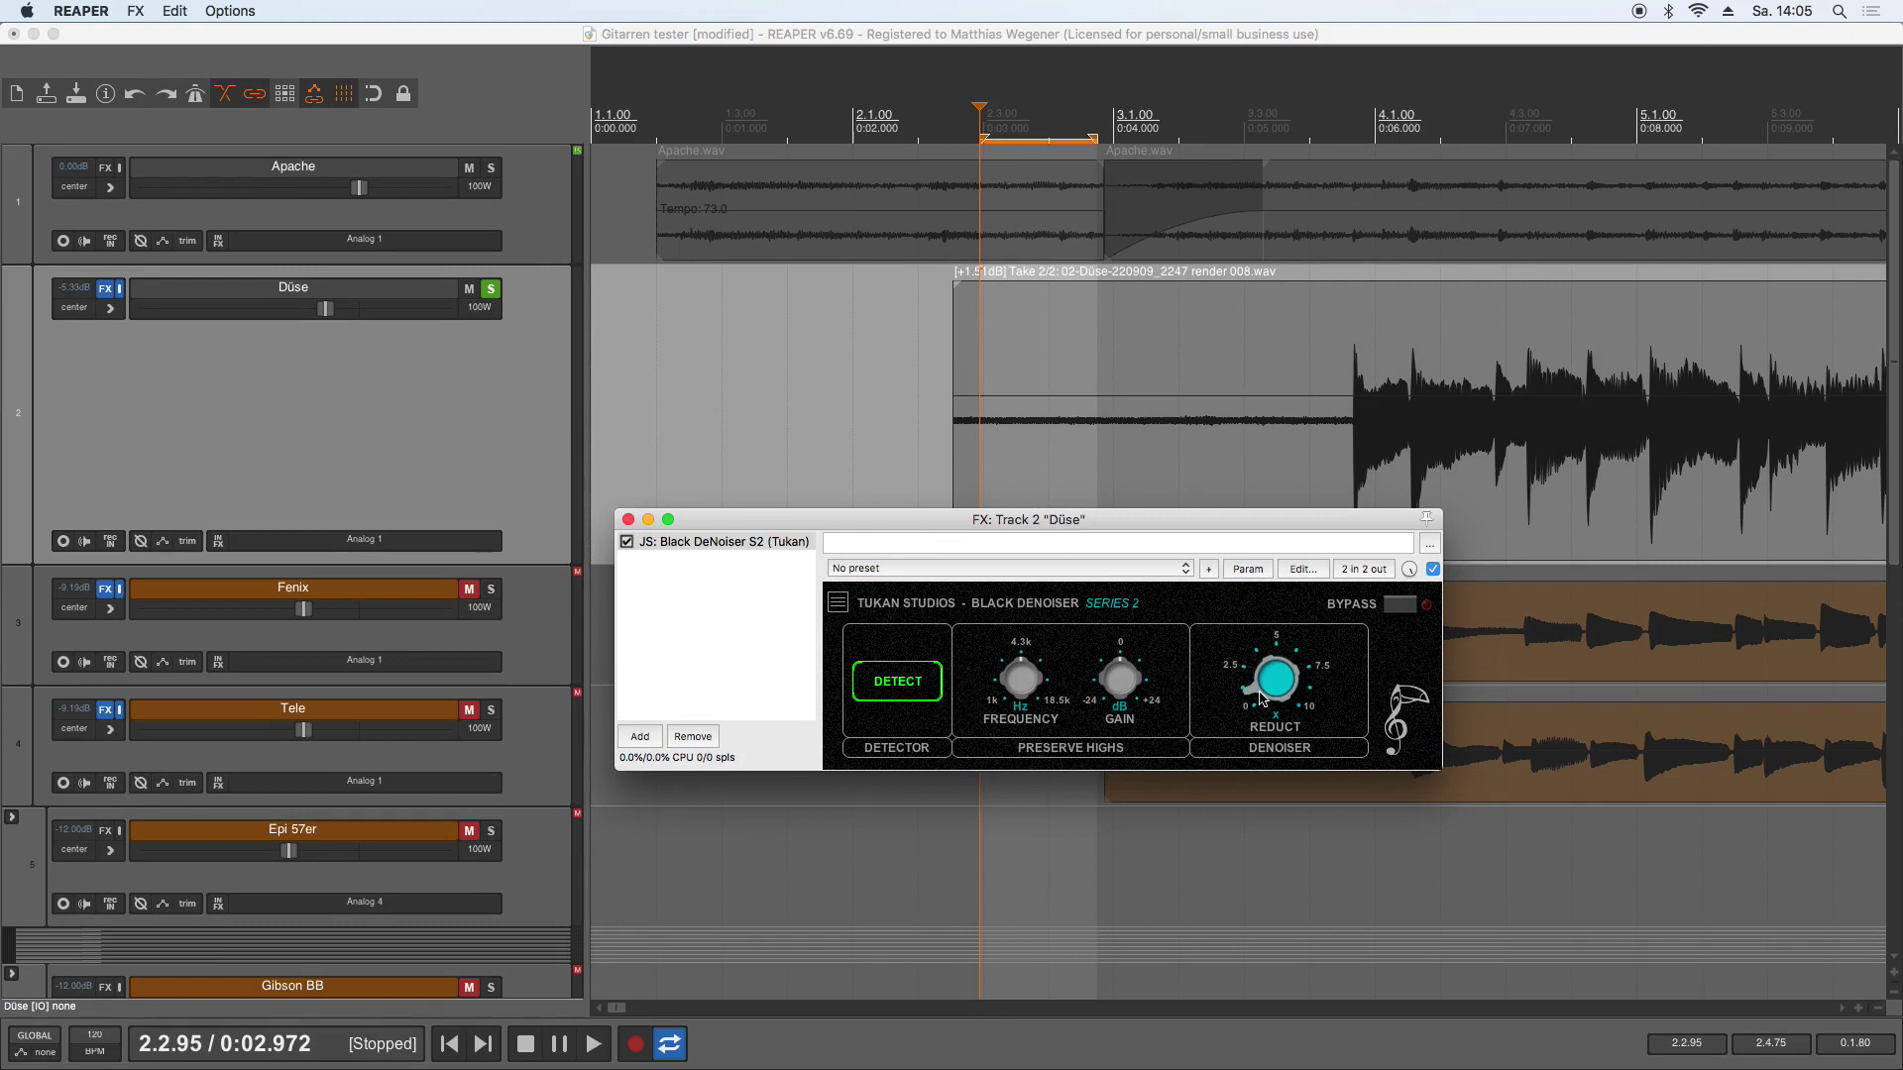
left_click_drag(1276, 692, 1270, 667)
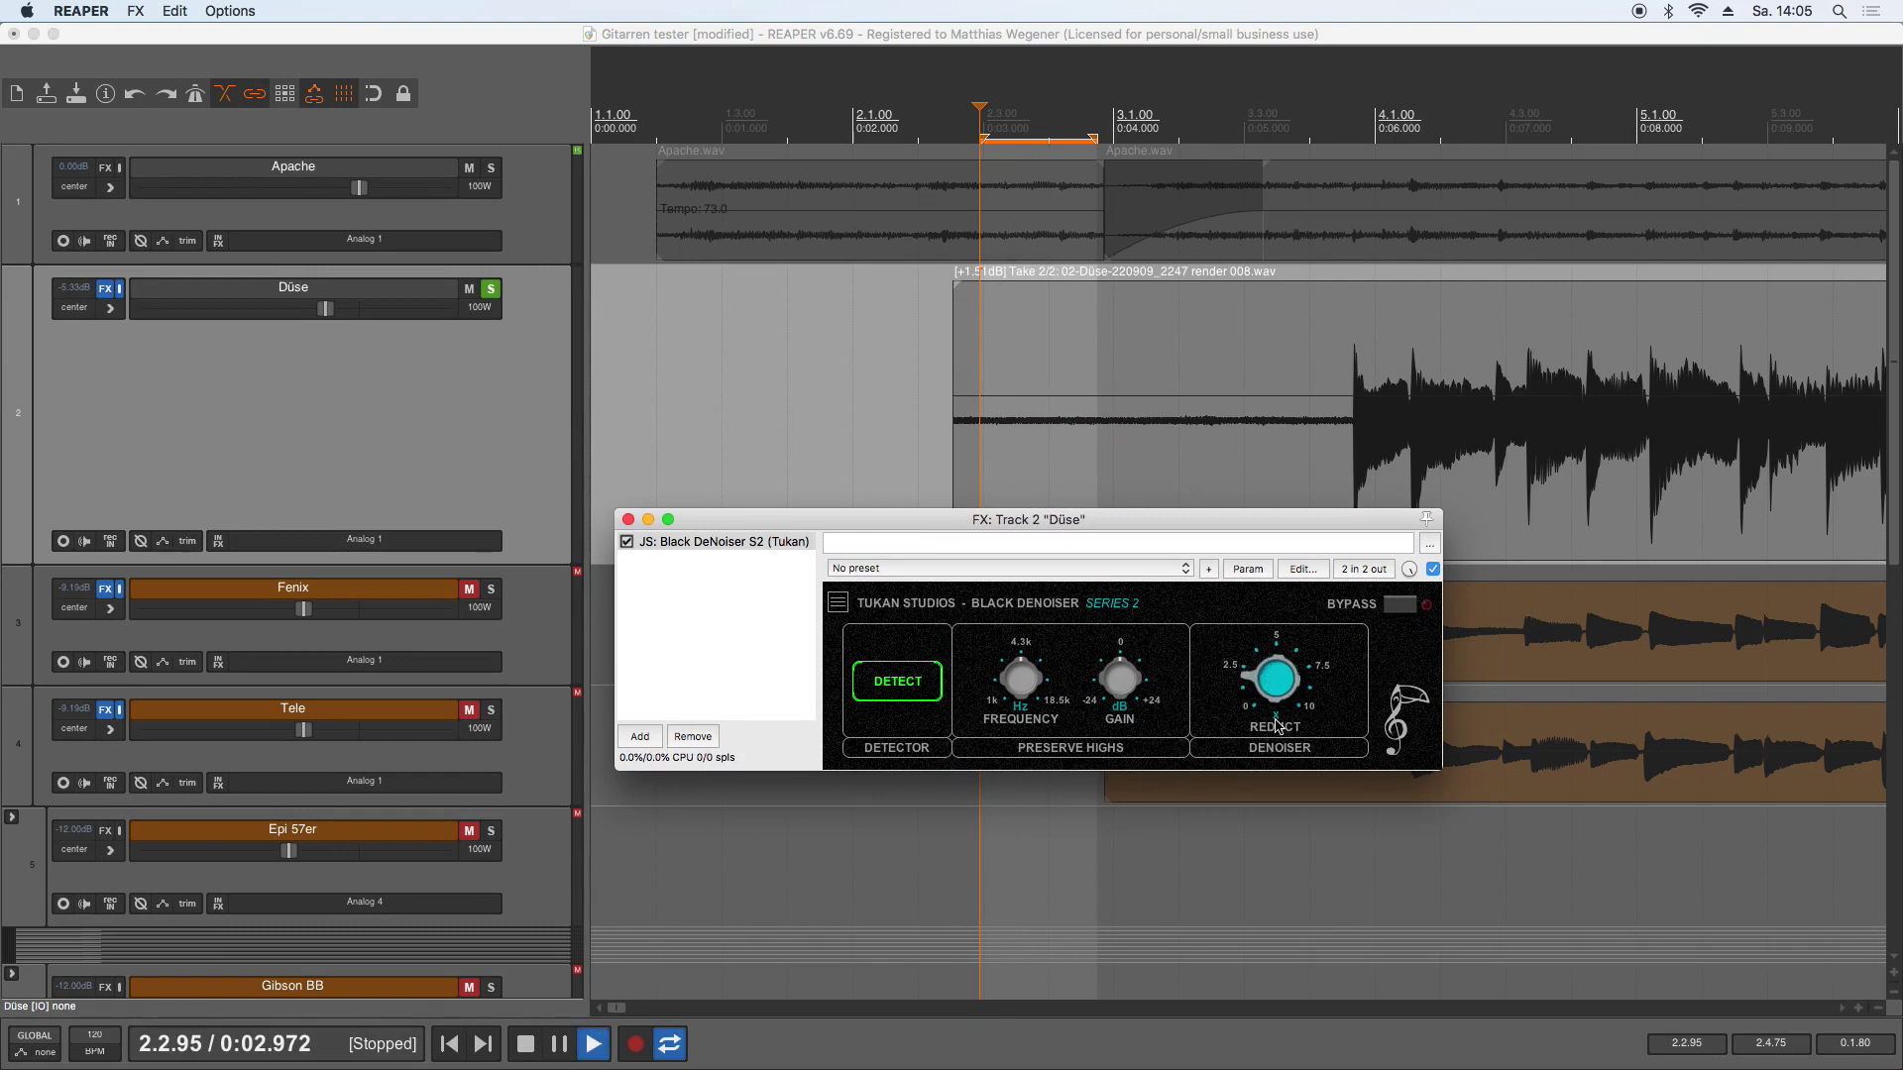
key("space")
key("space")
Step: Unsolo the Düse track and audition the denoised guitar with the backing track from about 5 seconds
left_click(1243, 132)
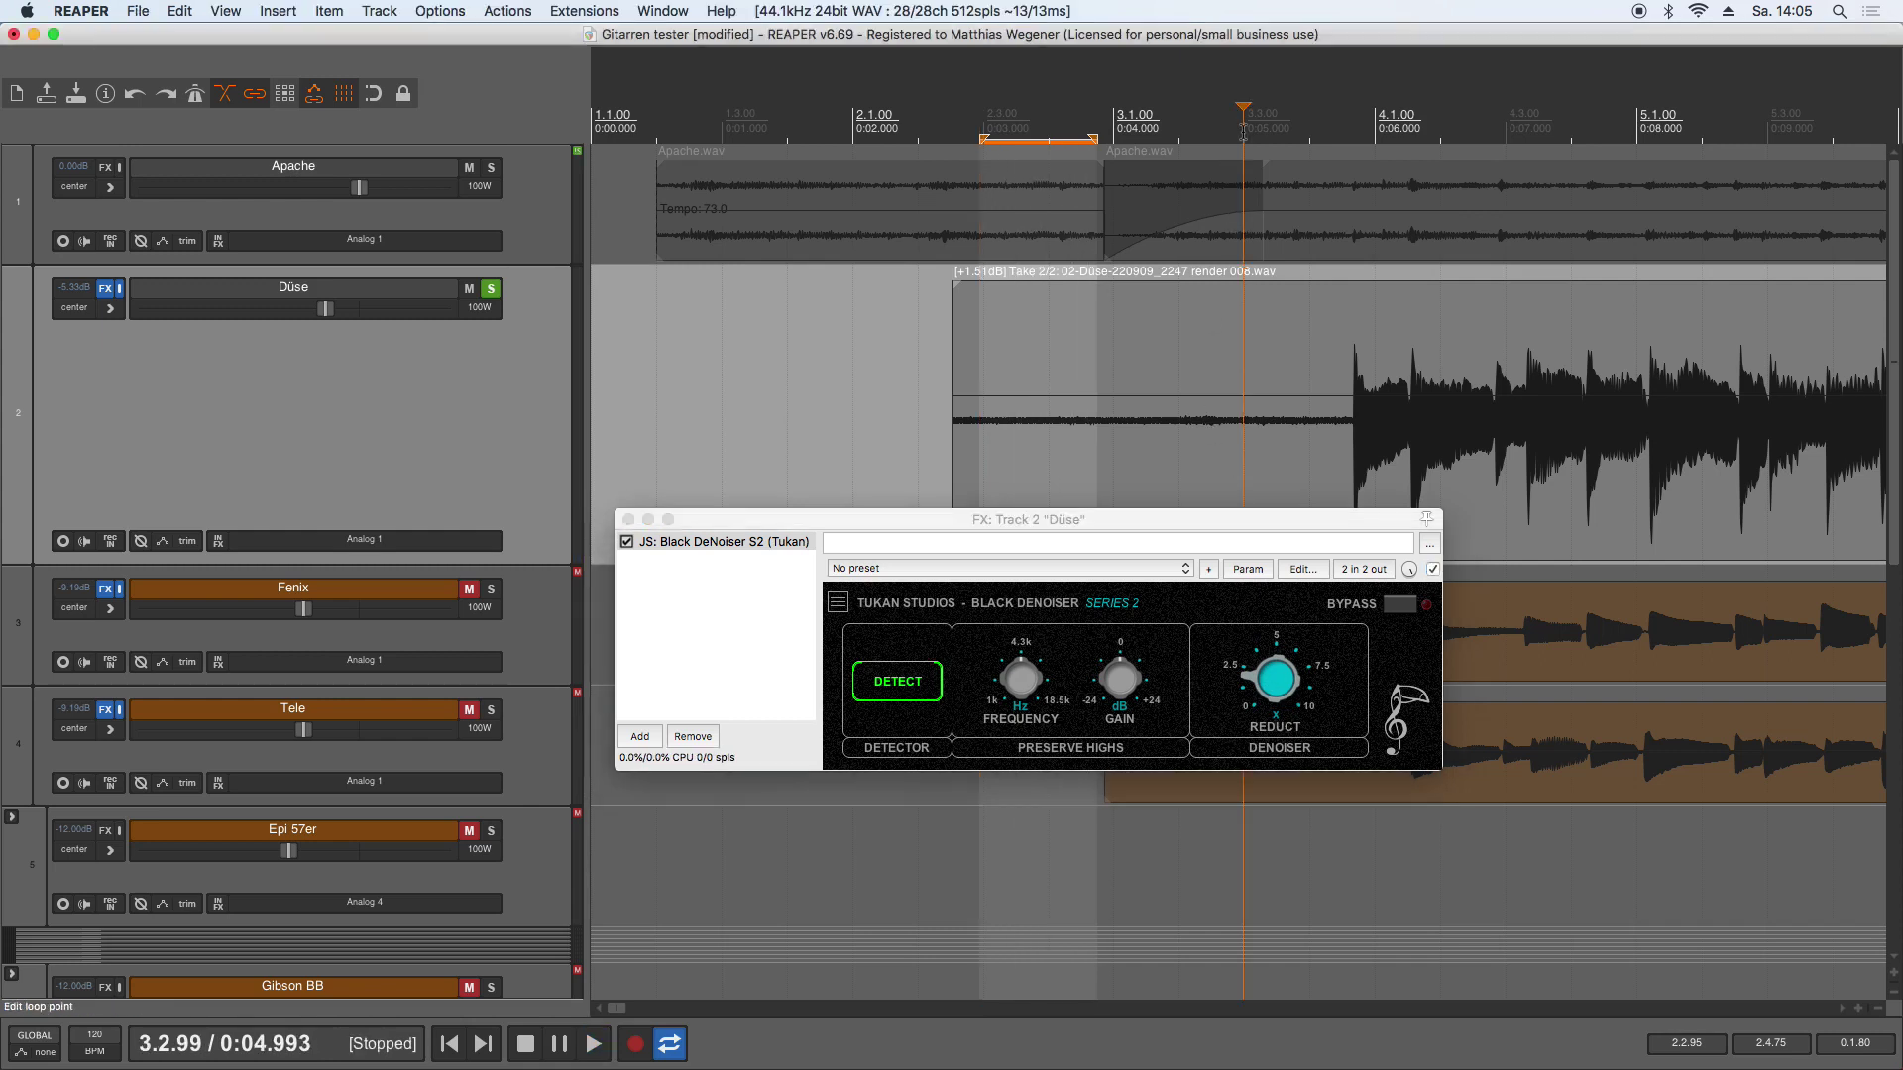
scroll(823, 396, "down", 6)
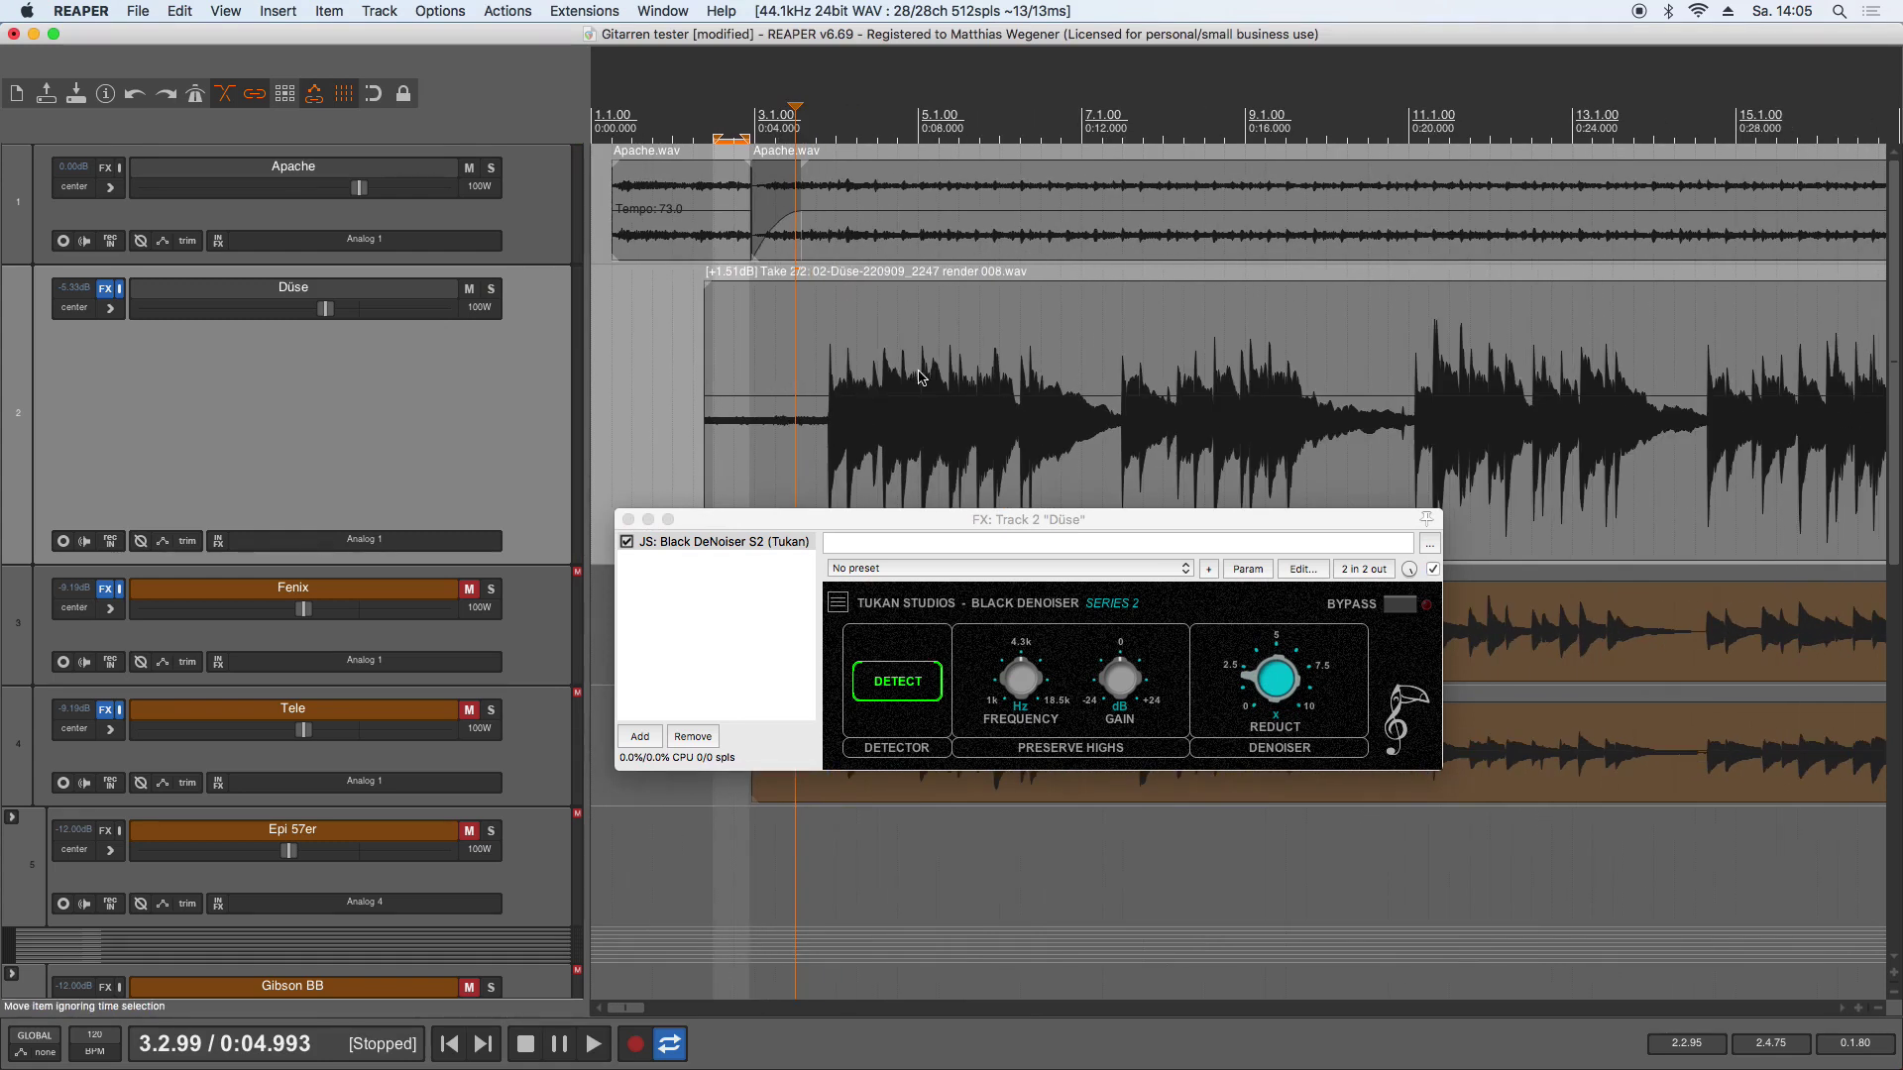
key("space")
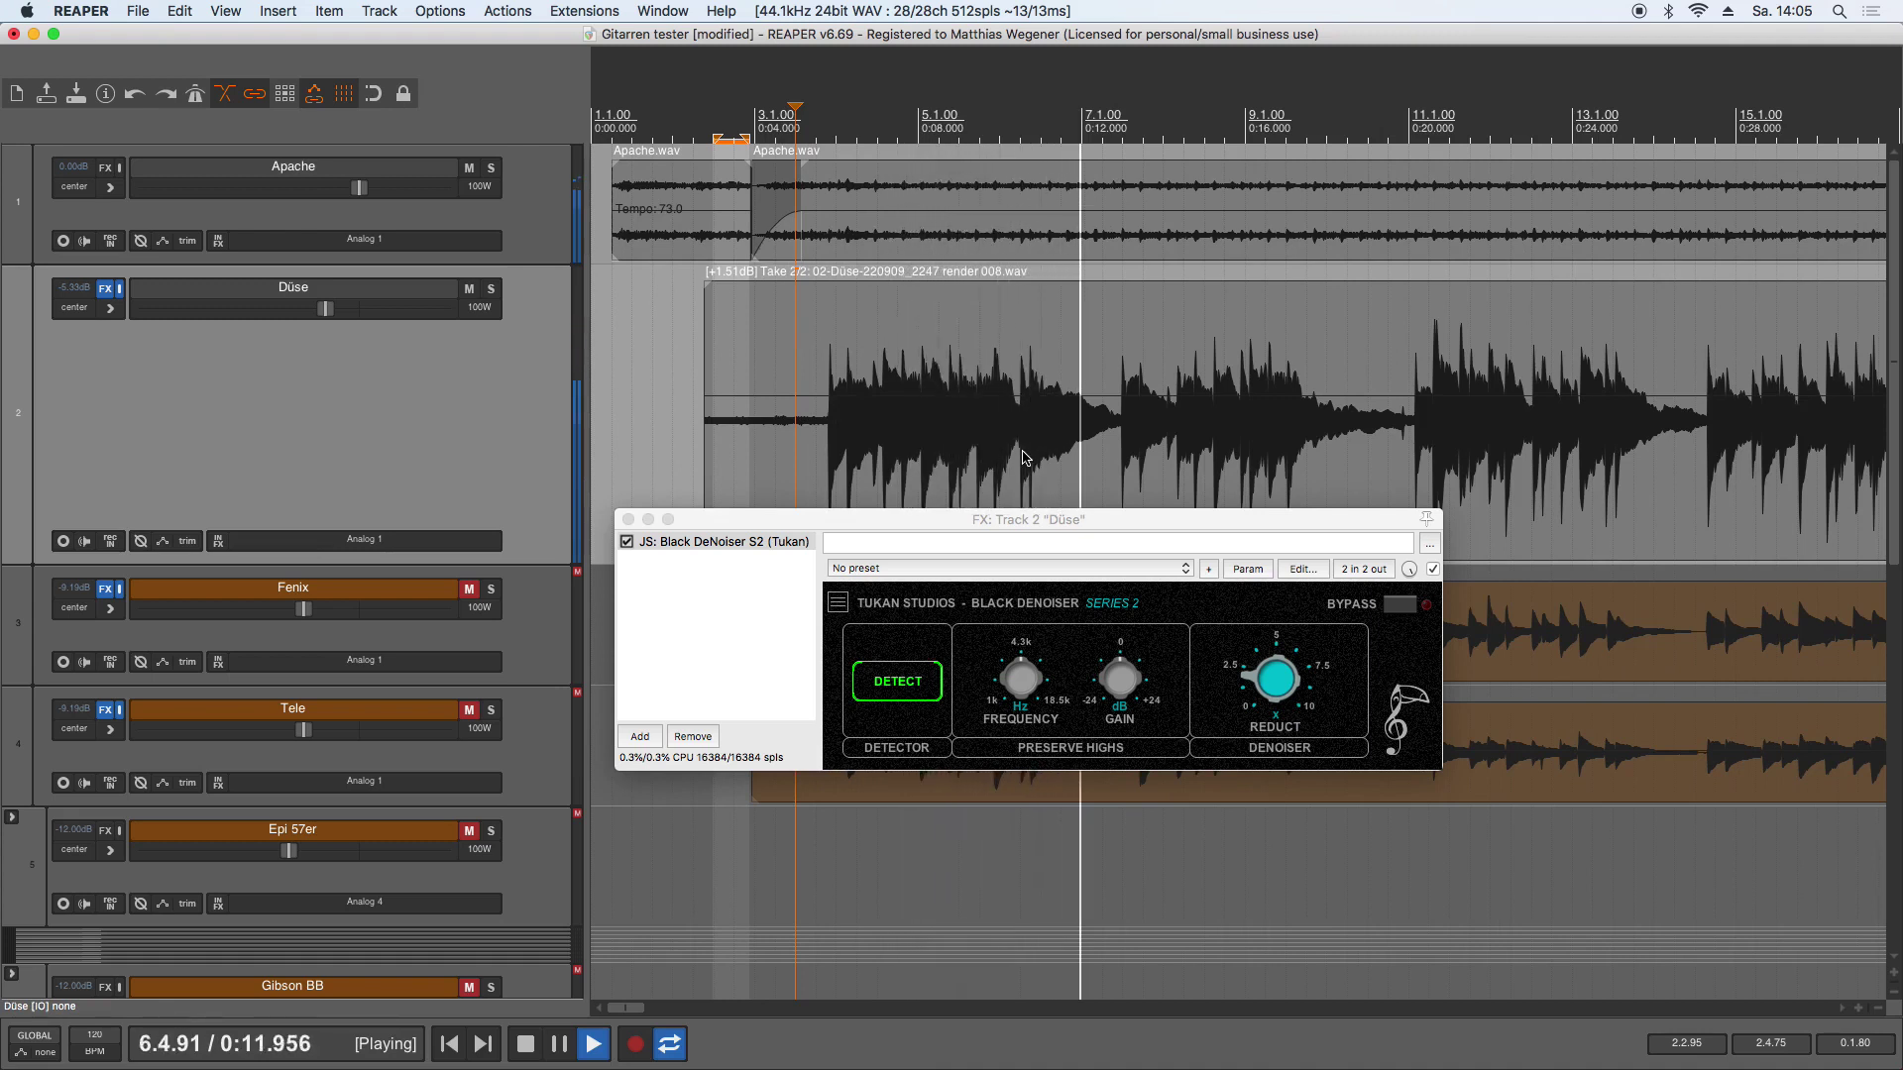
key("space")
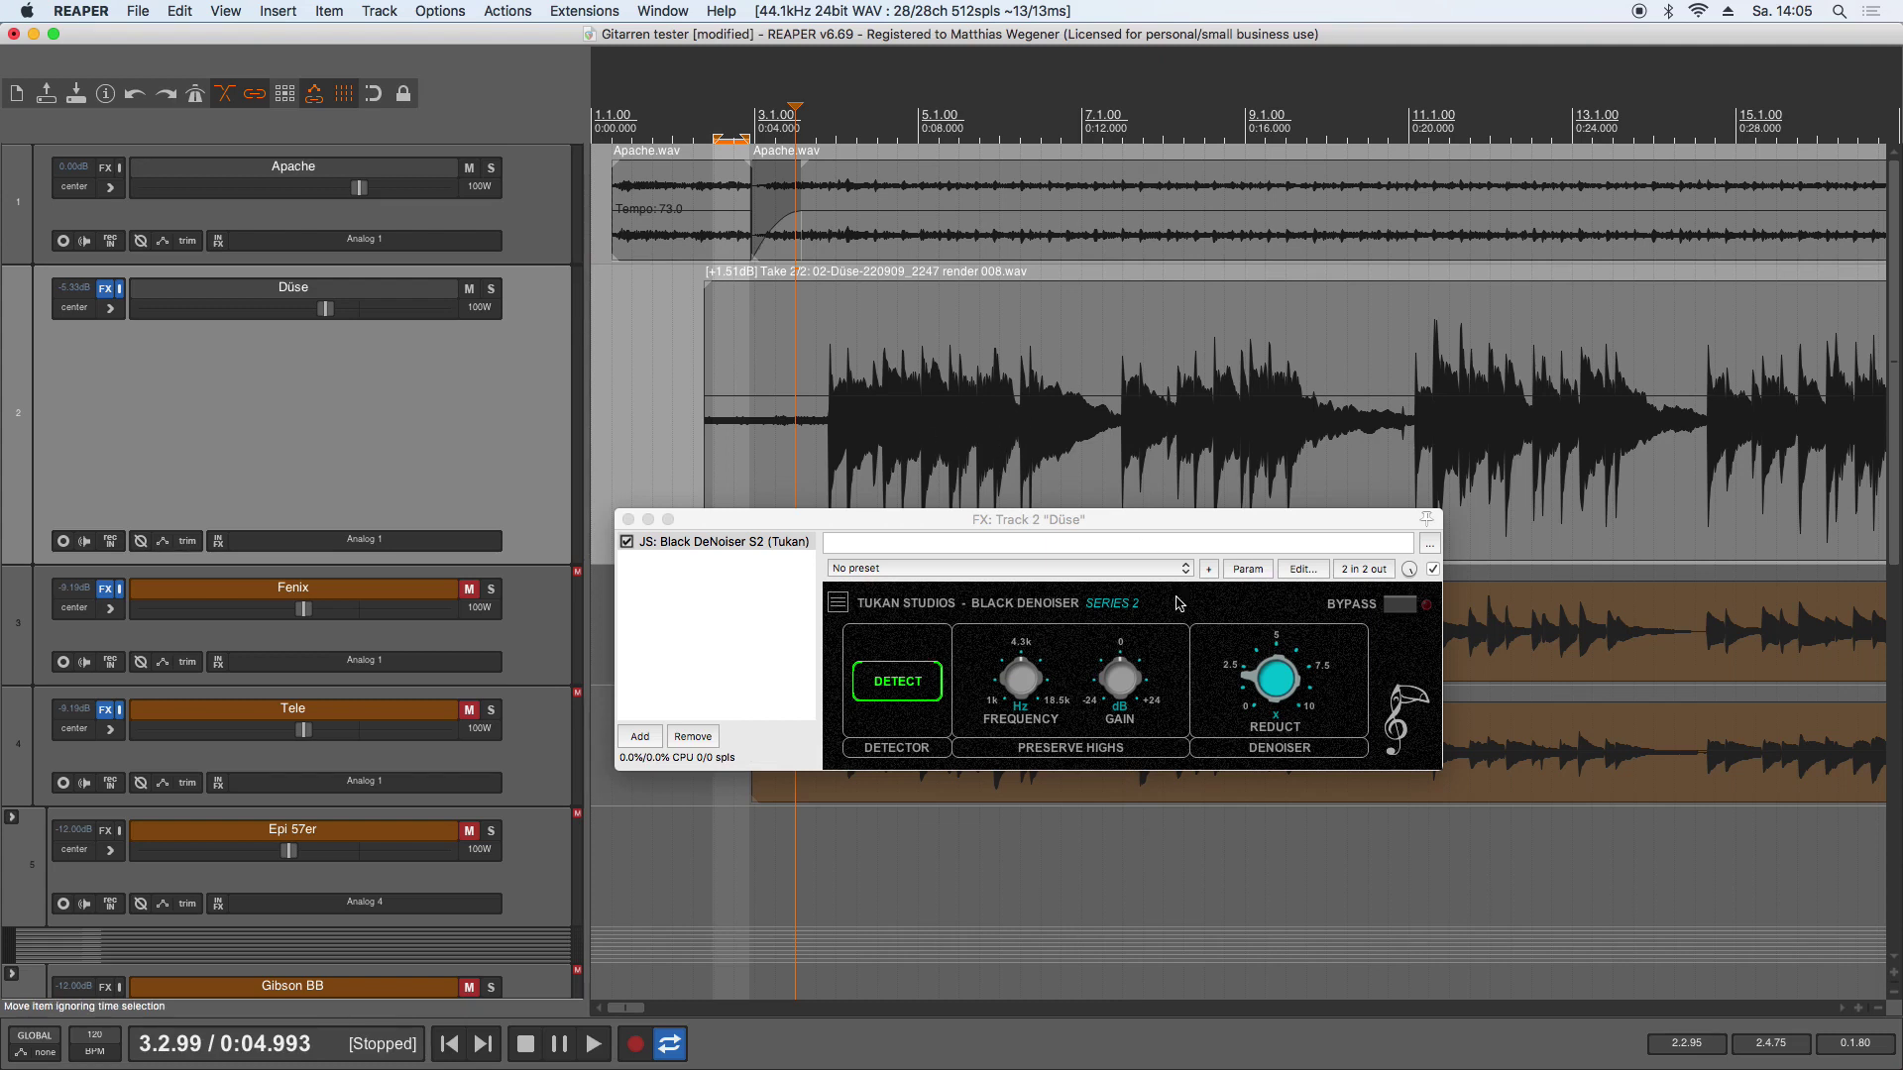
Step: Raise the denoiser's Reduct to about 6, play the mix, and lower Reduct to about 5 during playback
mouse_move(1294, 706)
left_mouse_down()
mouse_move(1291, 601)
mouse_move(1284, 680)
left_mouse_up()
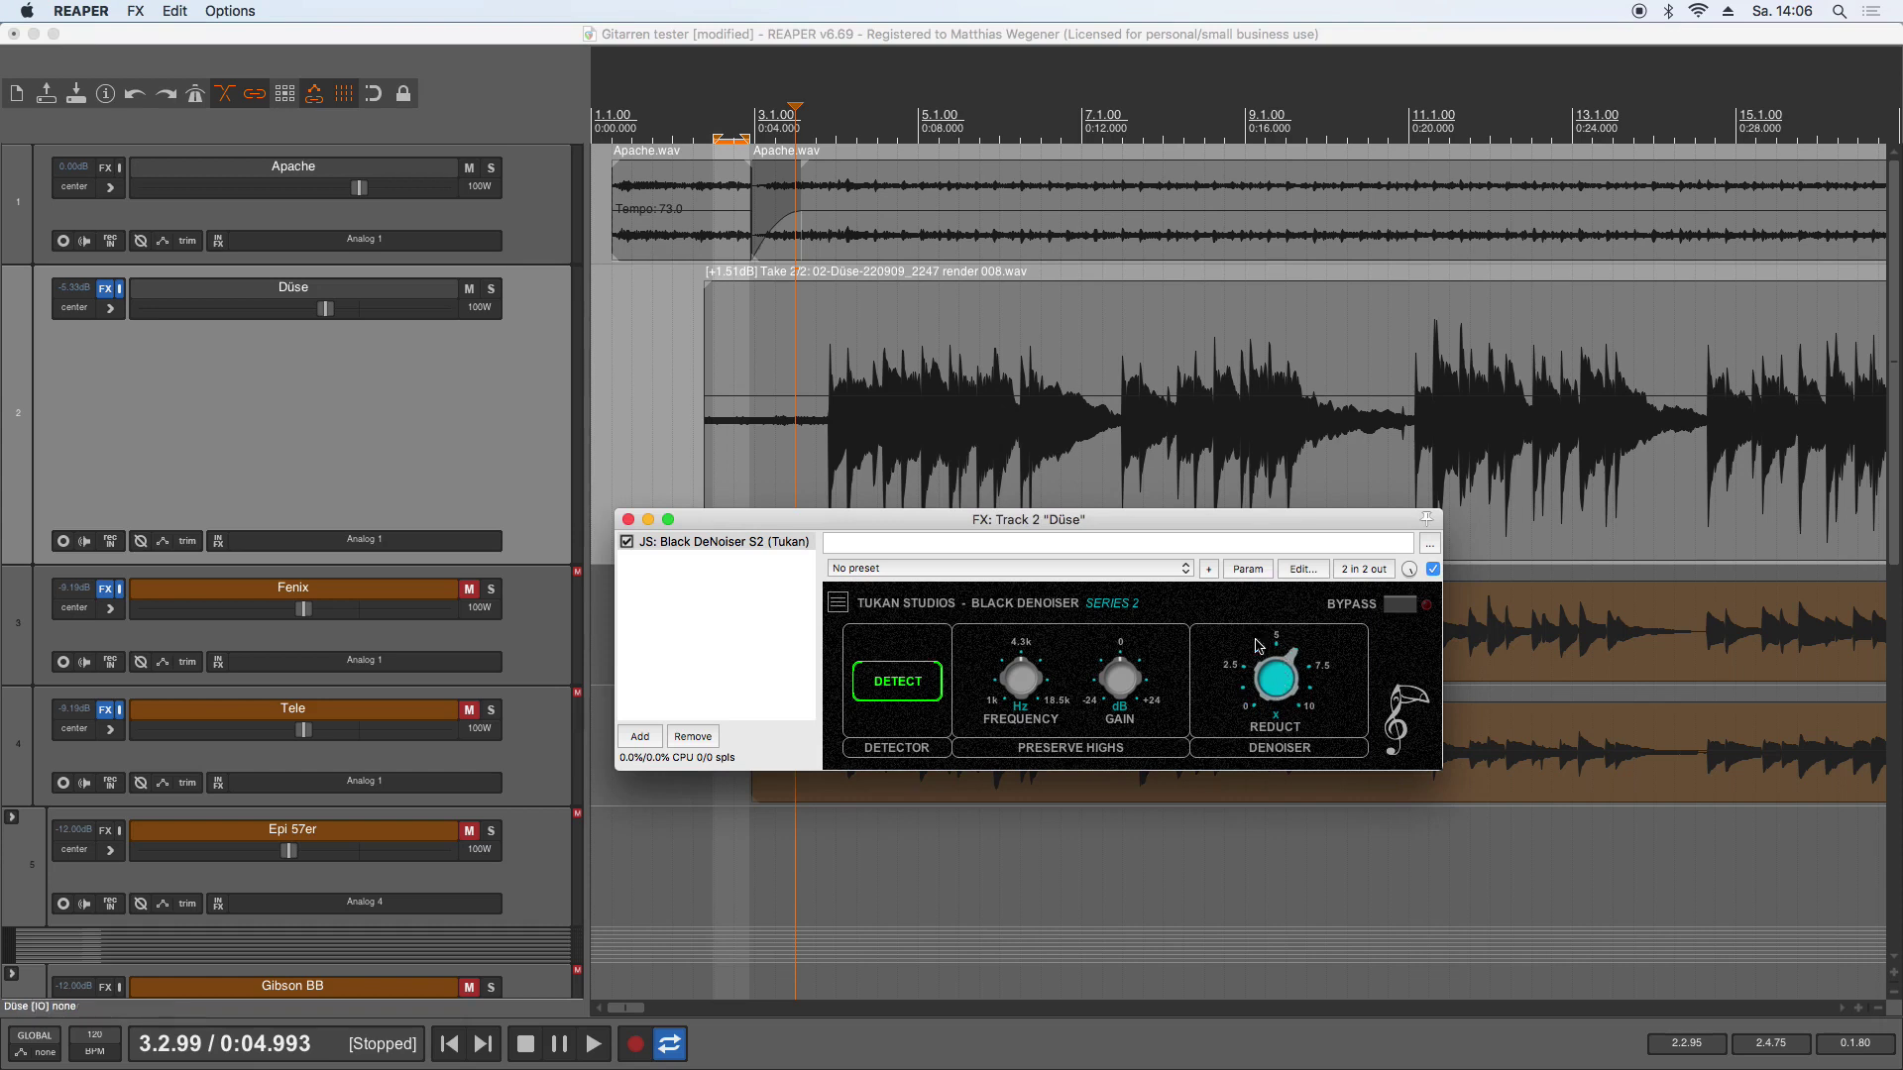
key("space")
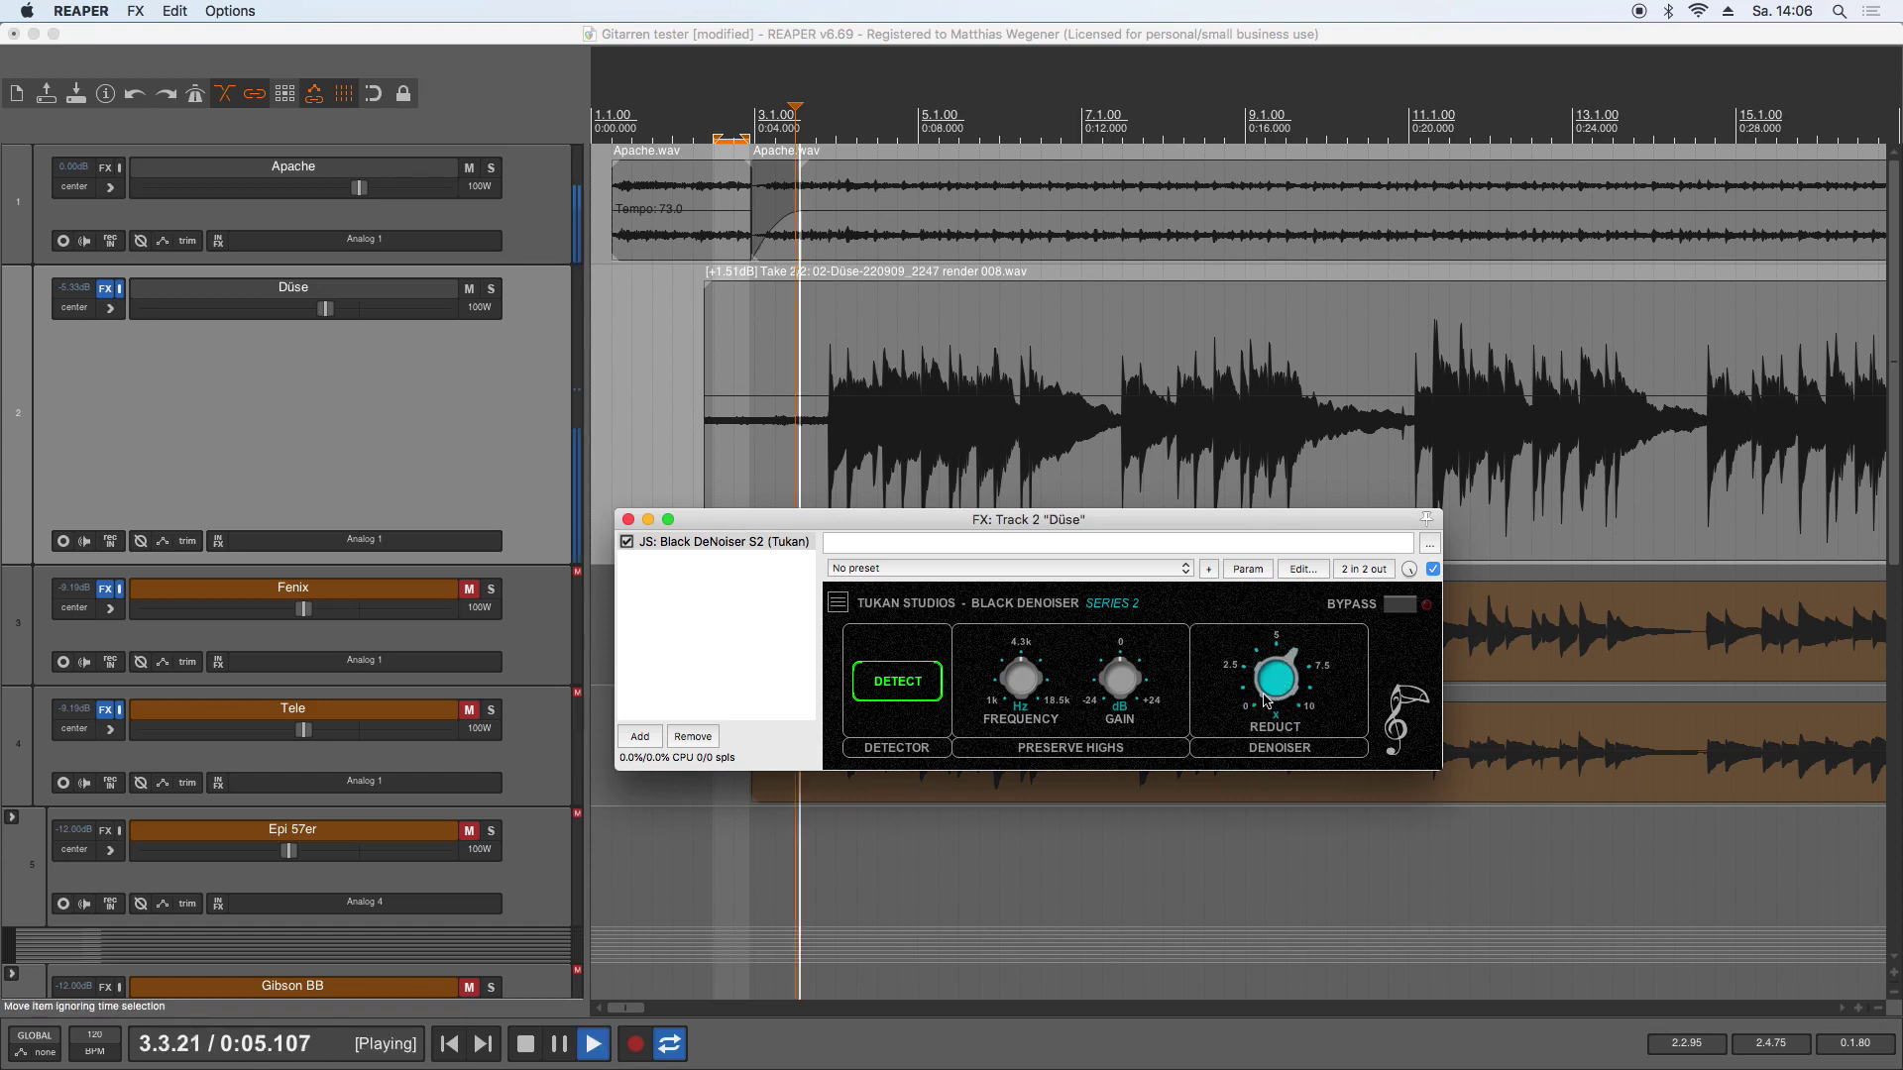
mouse_move(1275, 682)
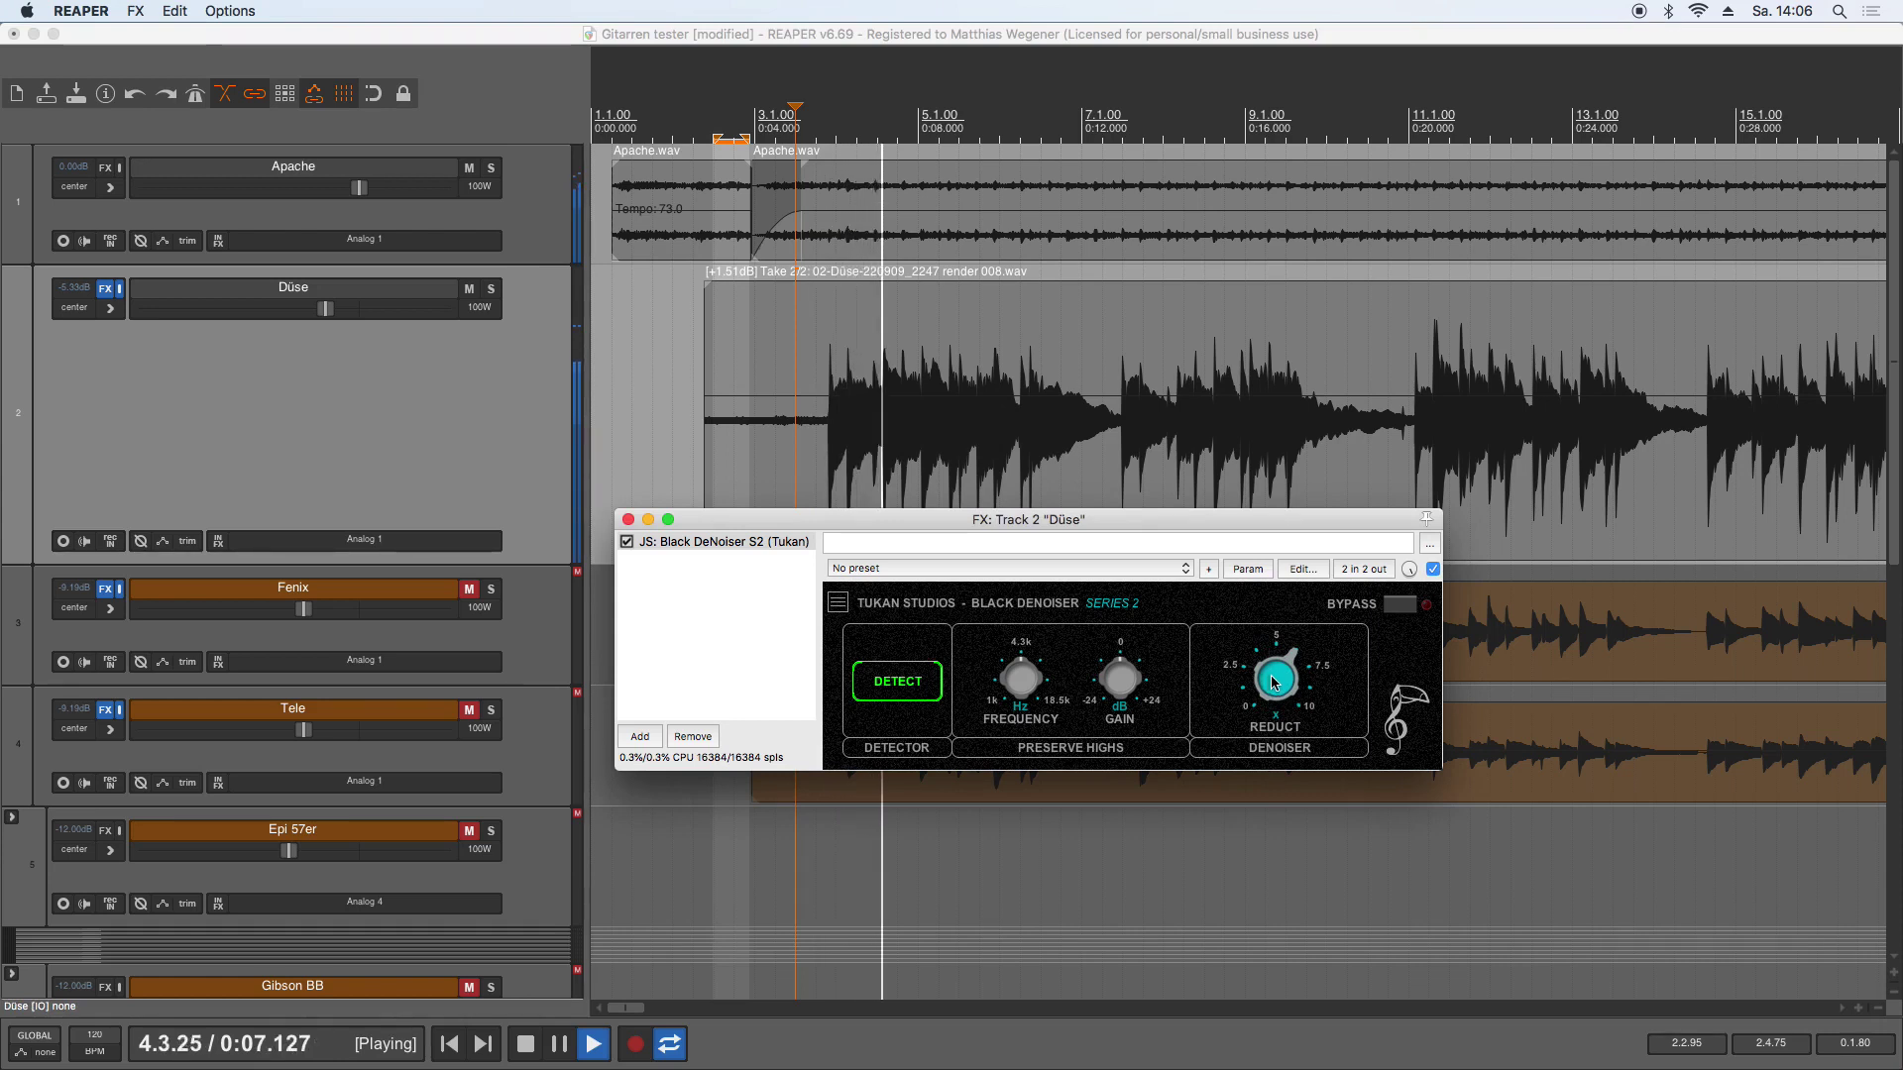
left_click_drag(1275, 682, 1271, 715)
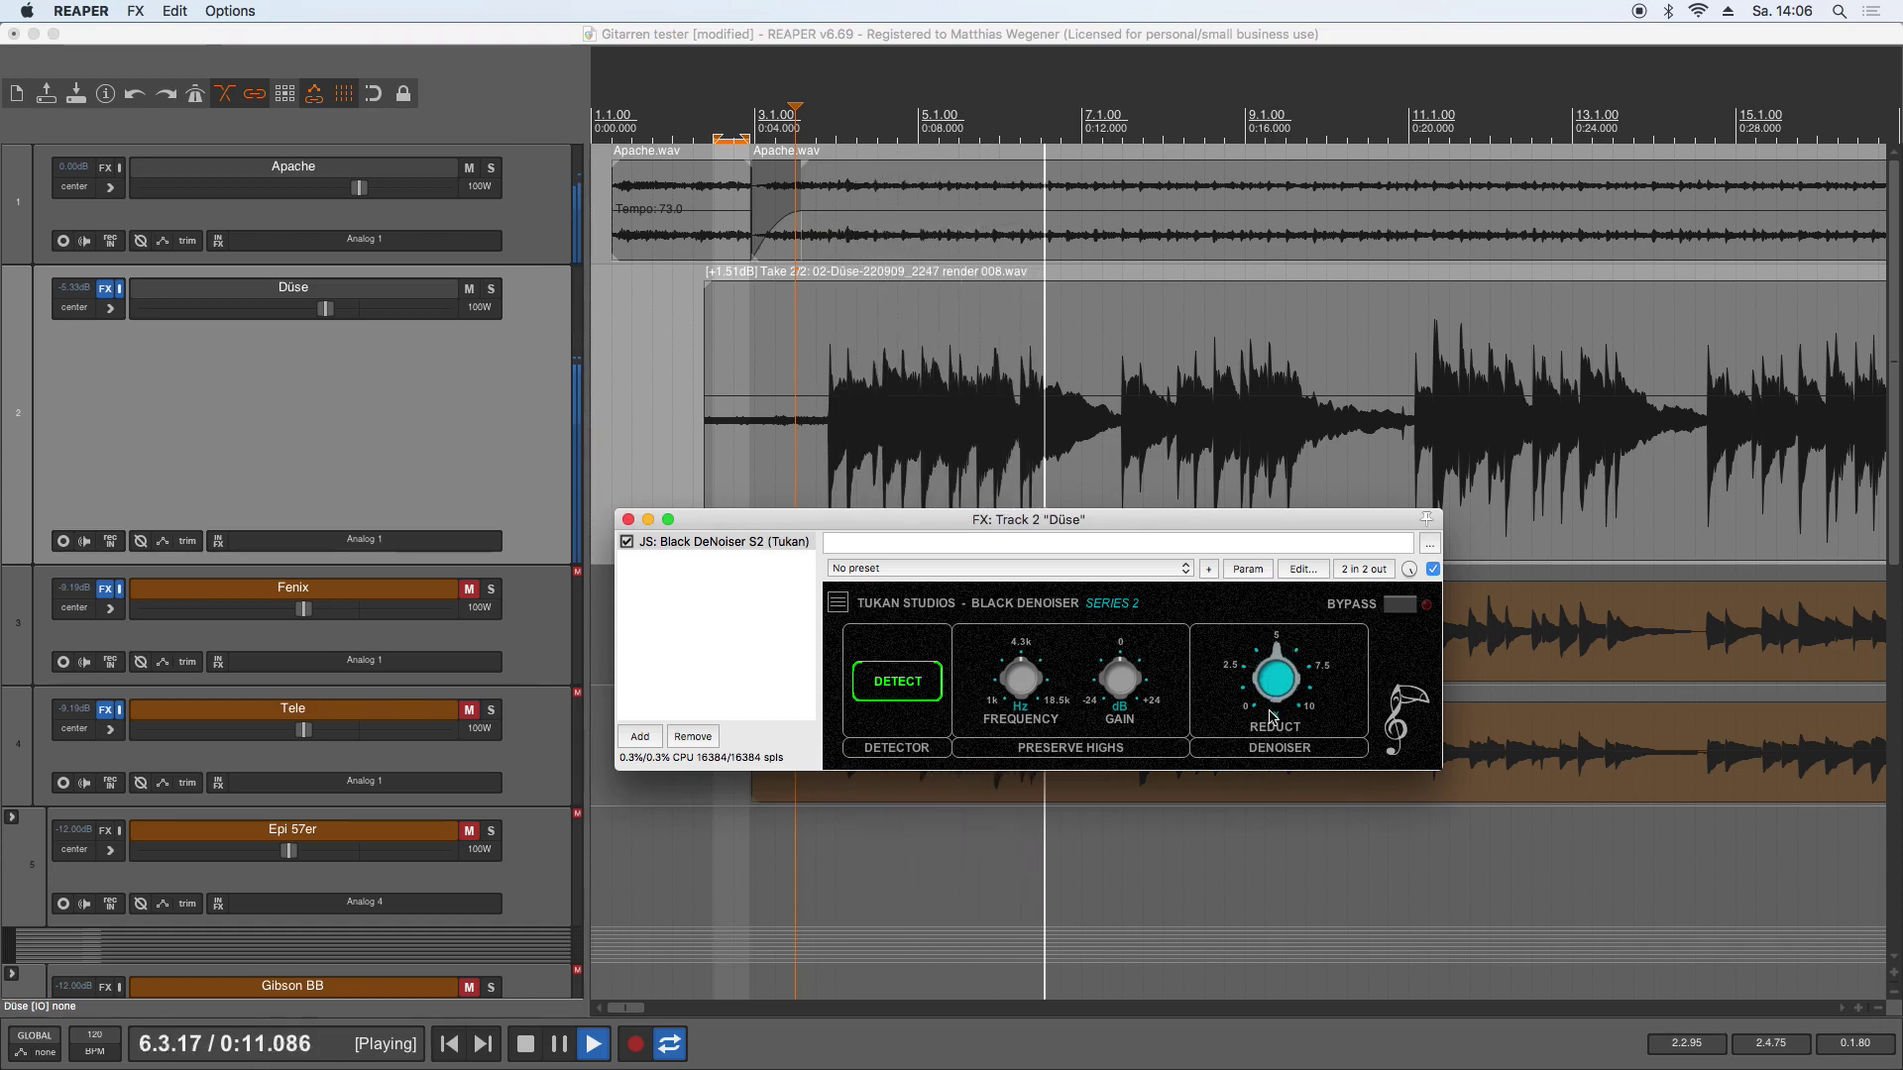
Step: Stop playback, lower the denoiser's Reduct to about 2, and audition the guitar with the backing track from about 5 seconds
key("space")
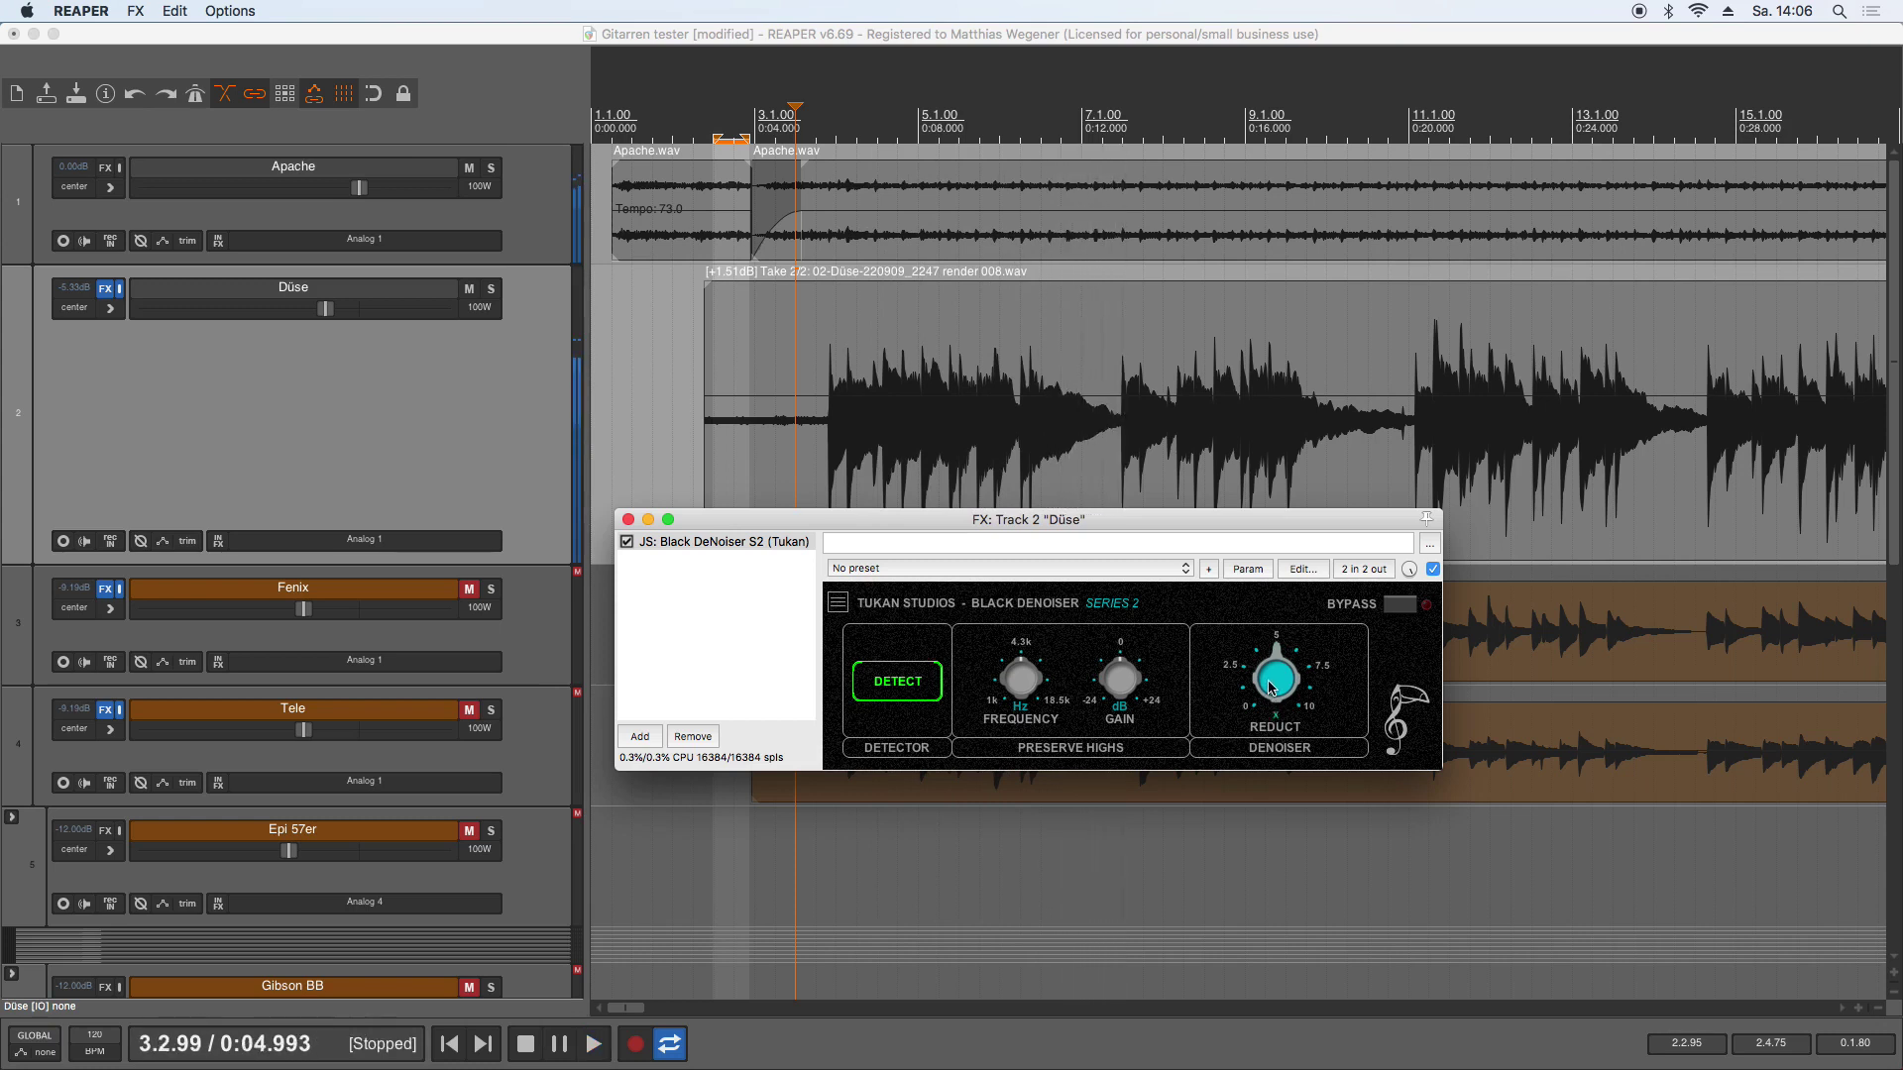
left_click_drag(1271, 682, 1263, 763)
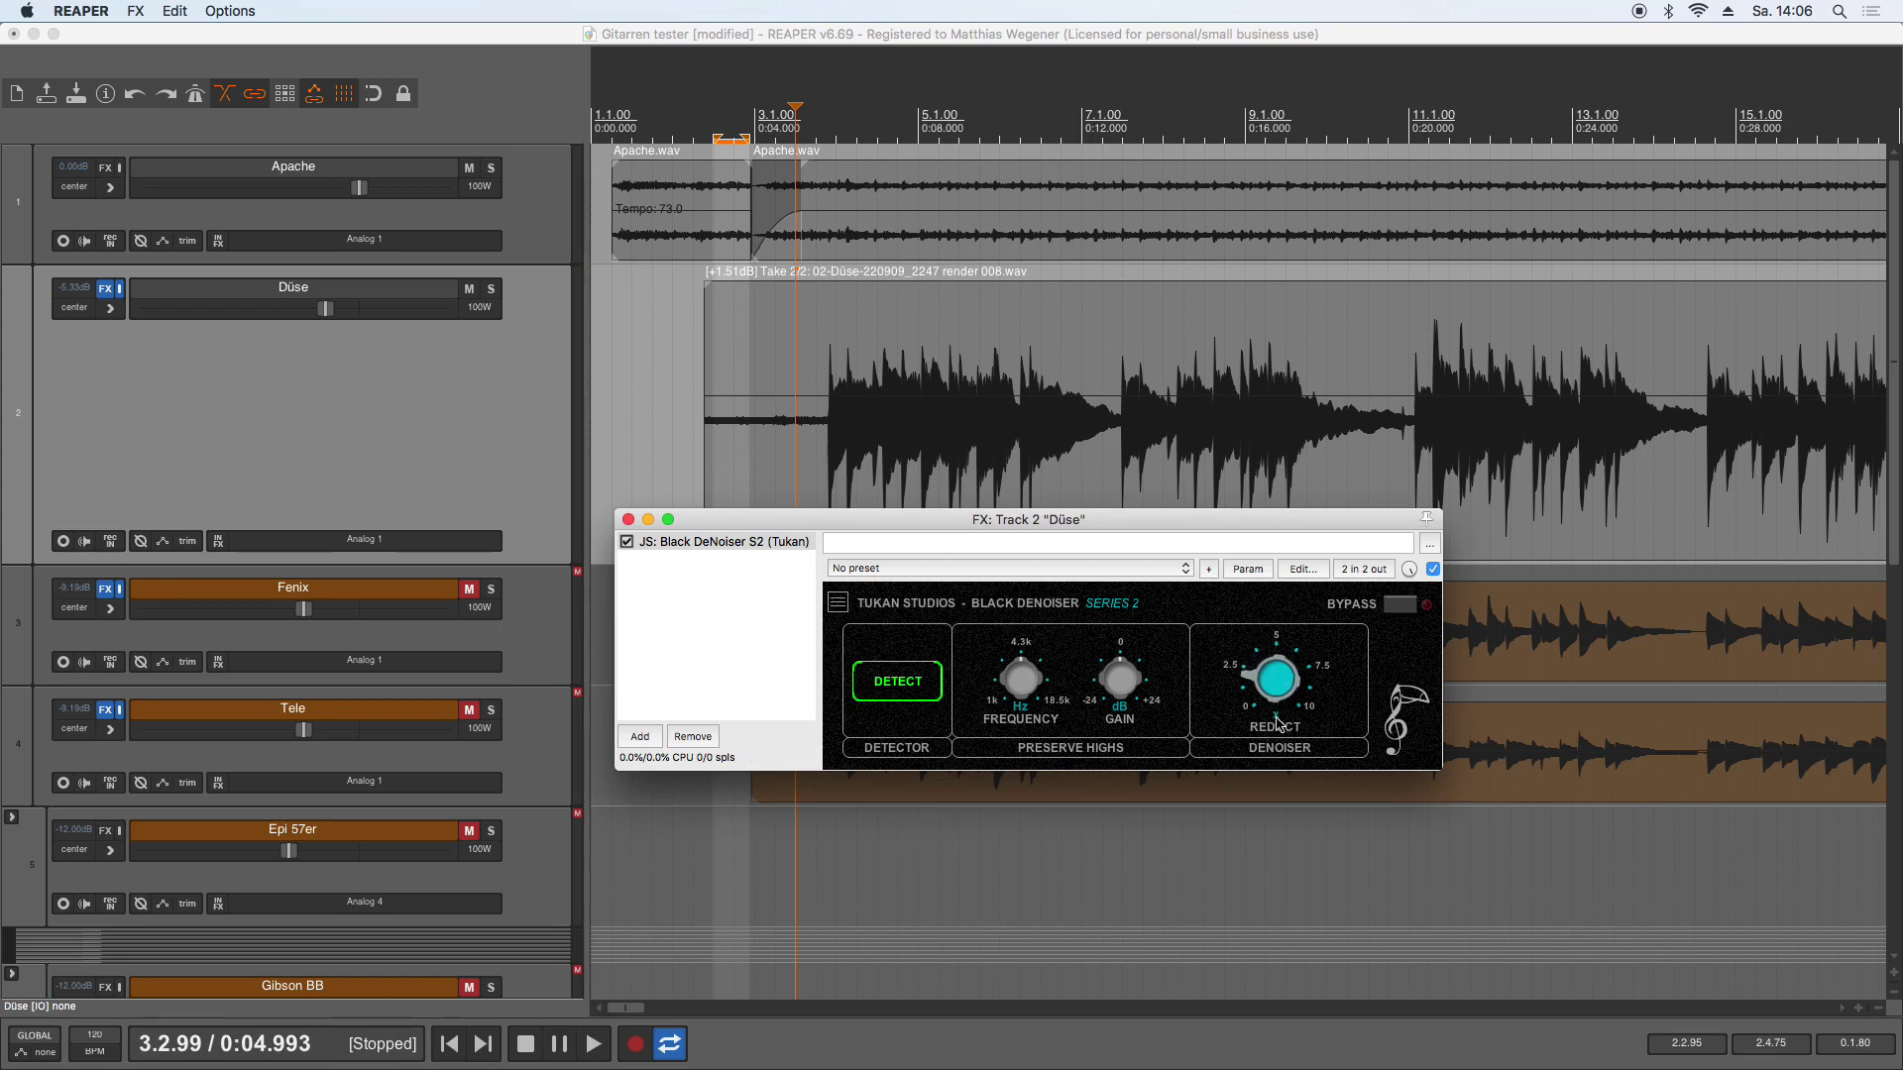
key("space")
mouse_move(1277, 689)
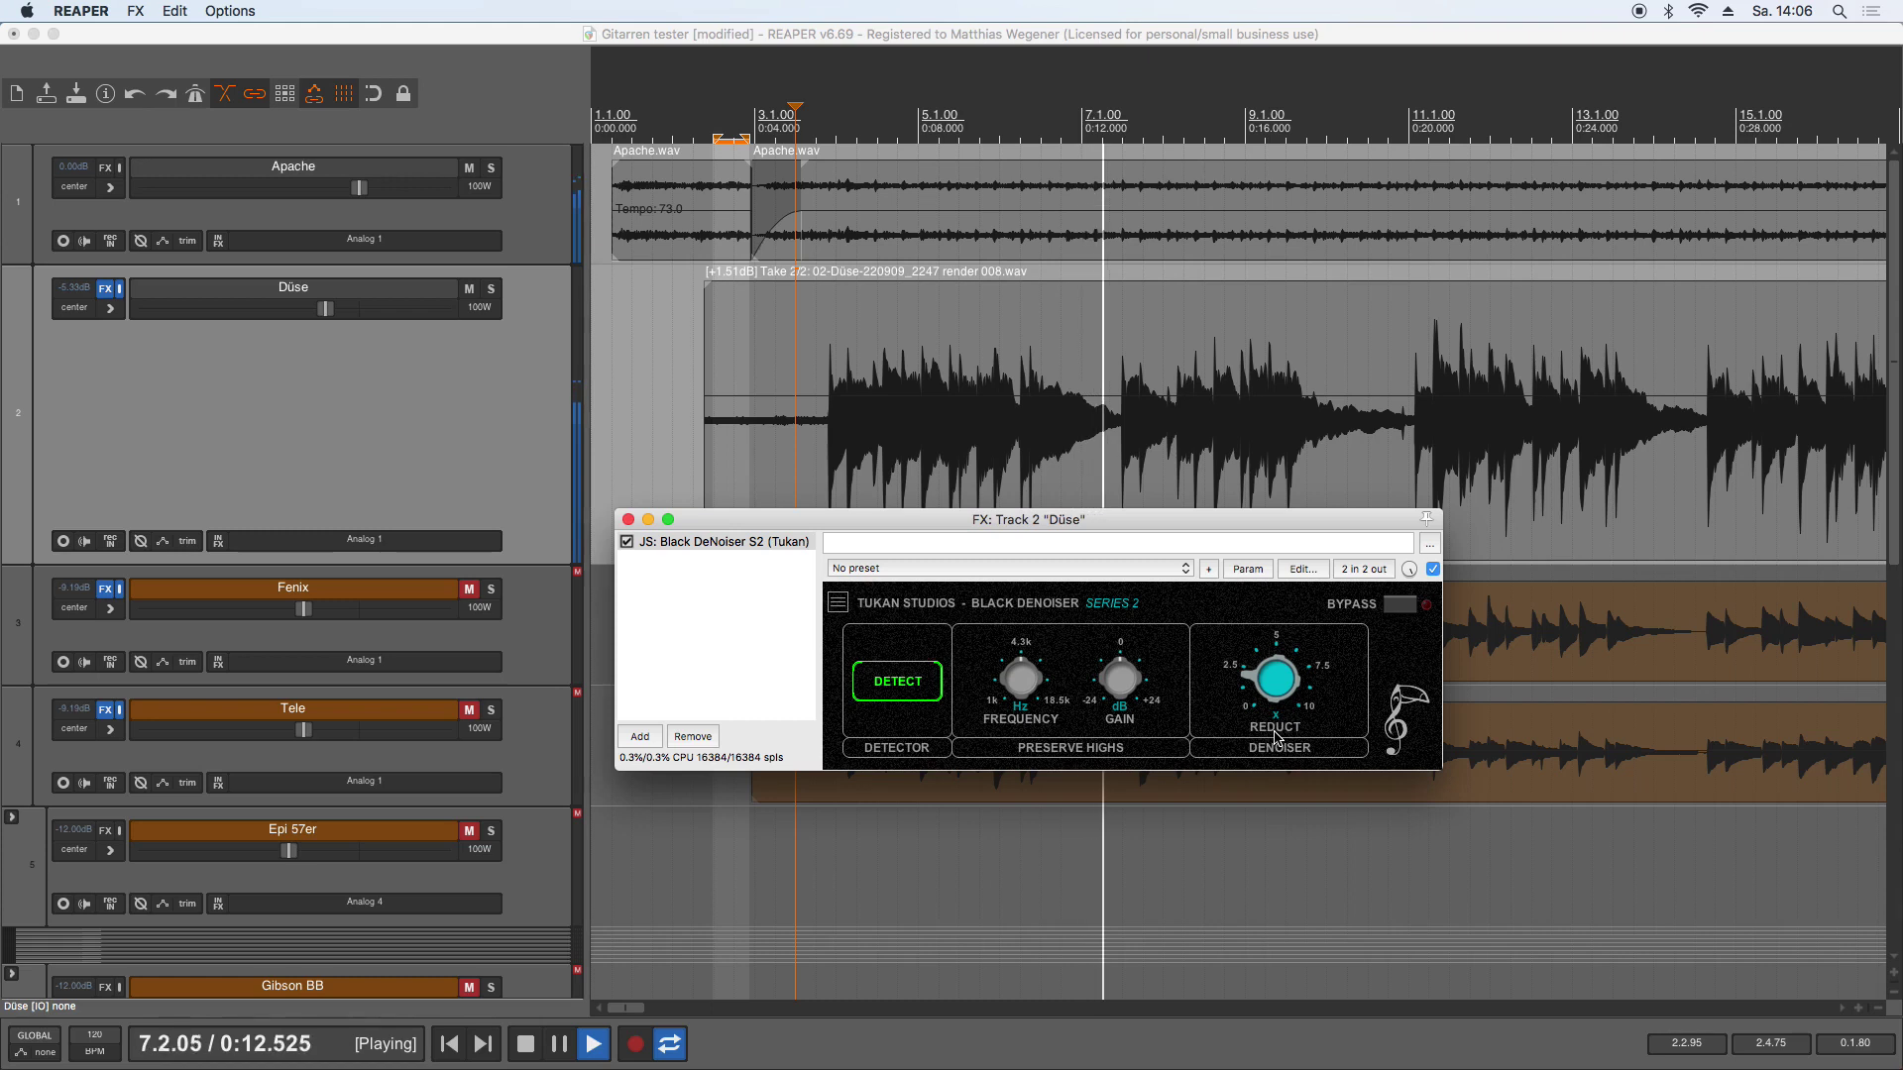
key("space")
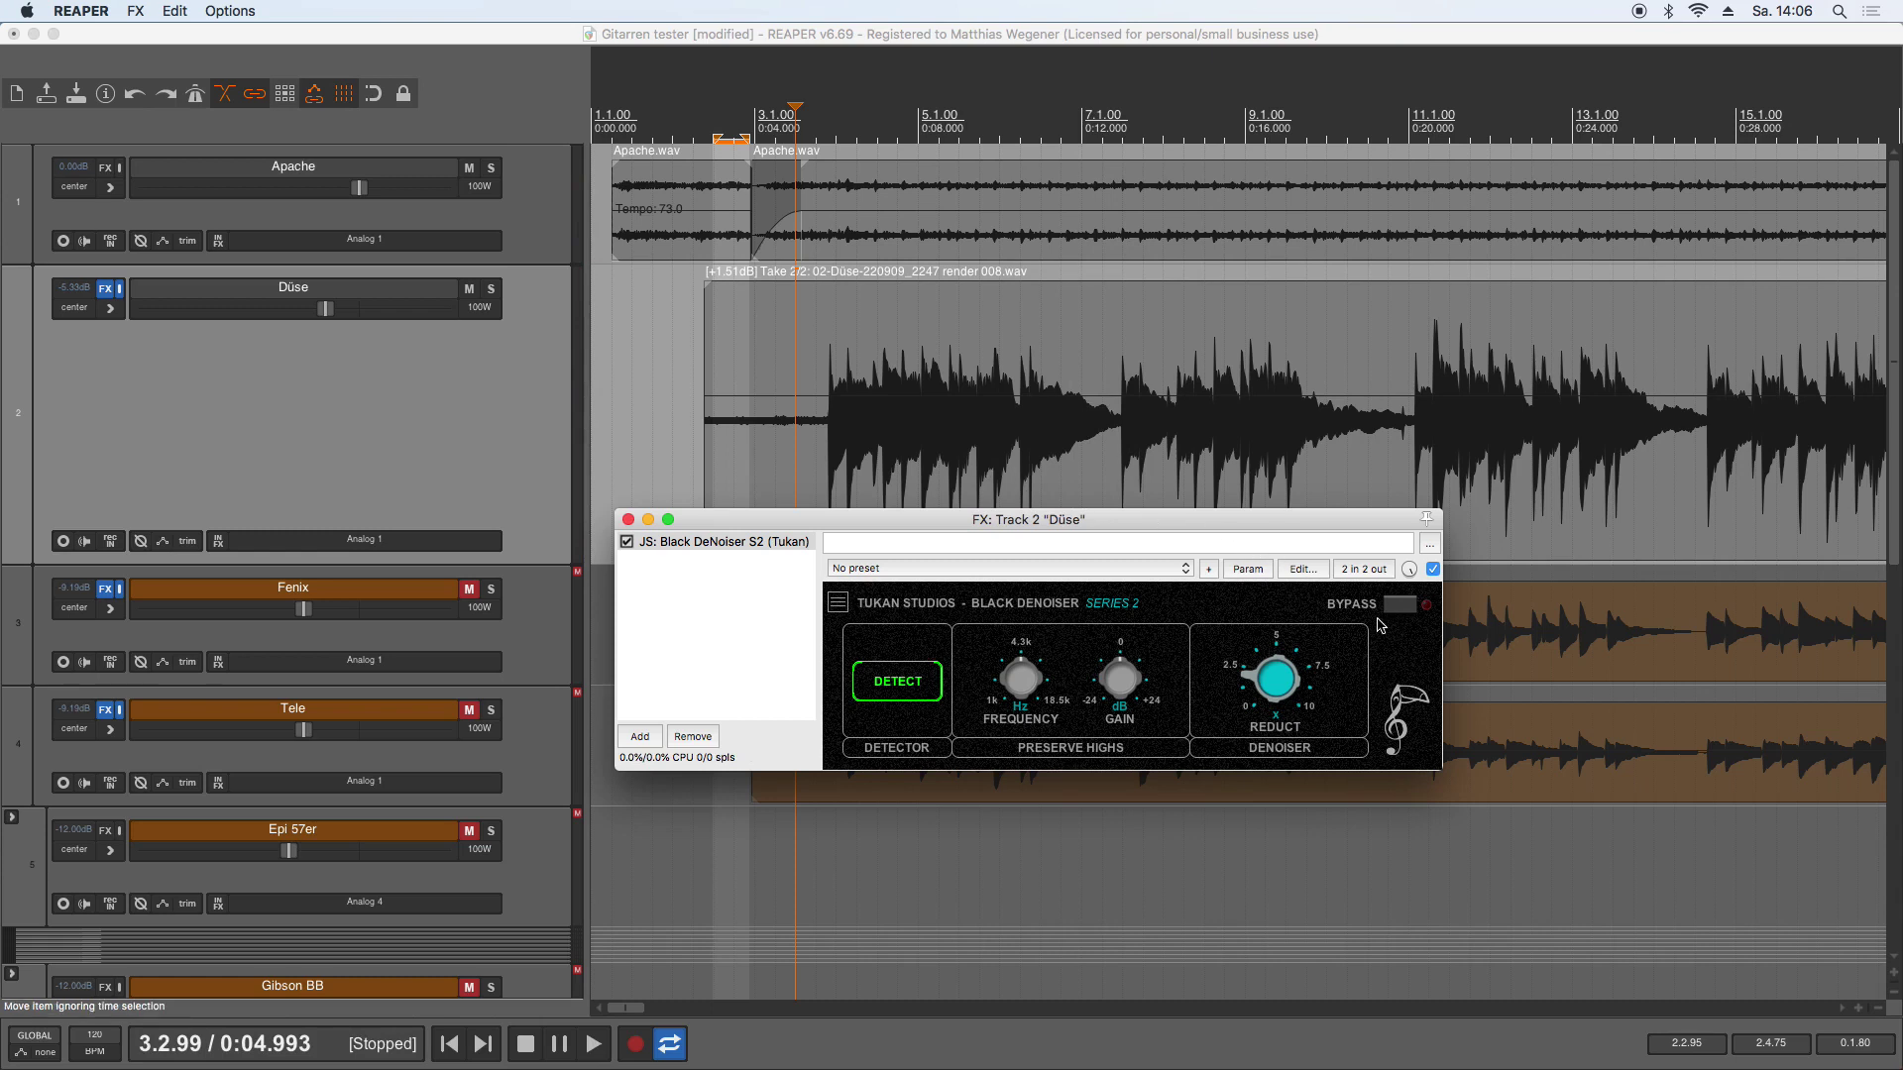
Step: Play the mix with the denoiser bypassed, reactivate it during playback to compare the timing, and stop
key("space")
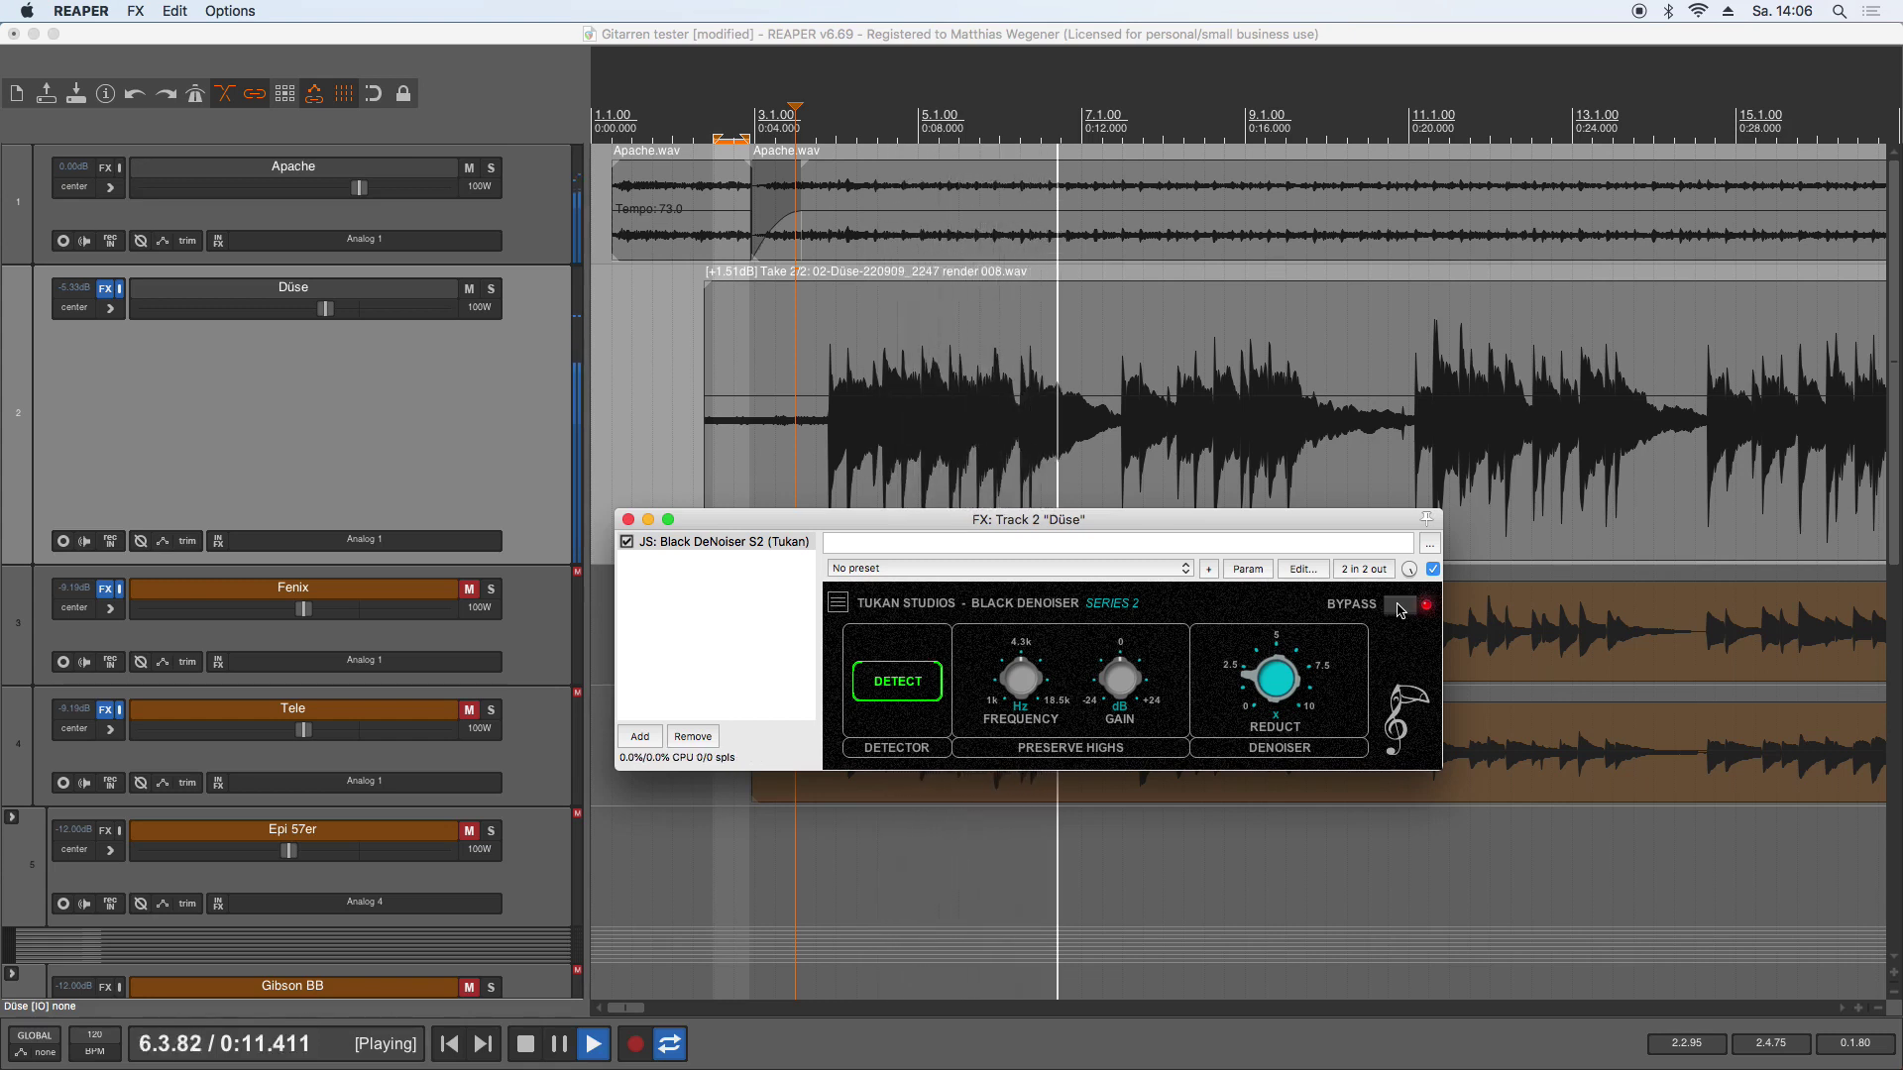
left_click(1398, 609)
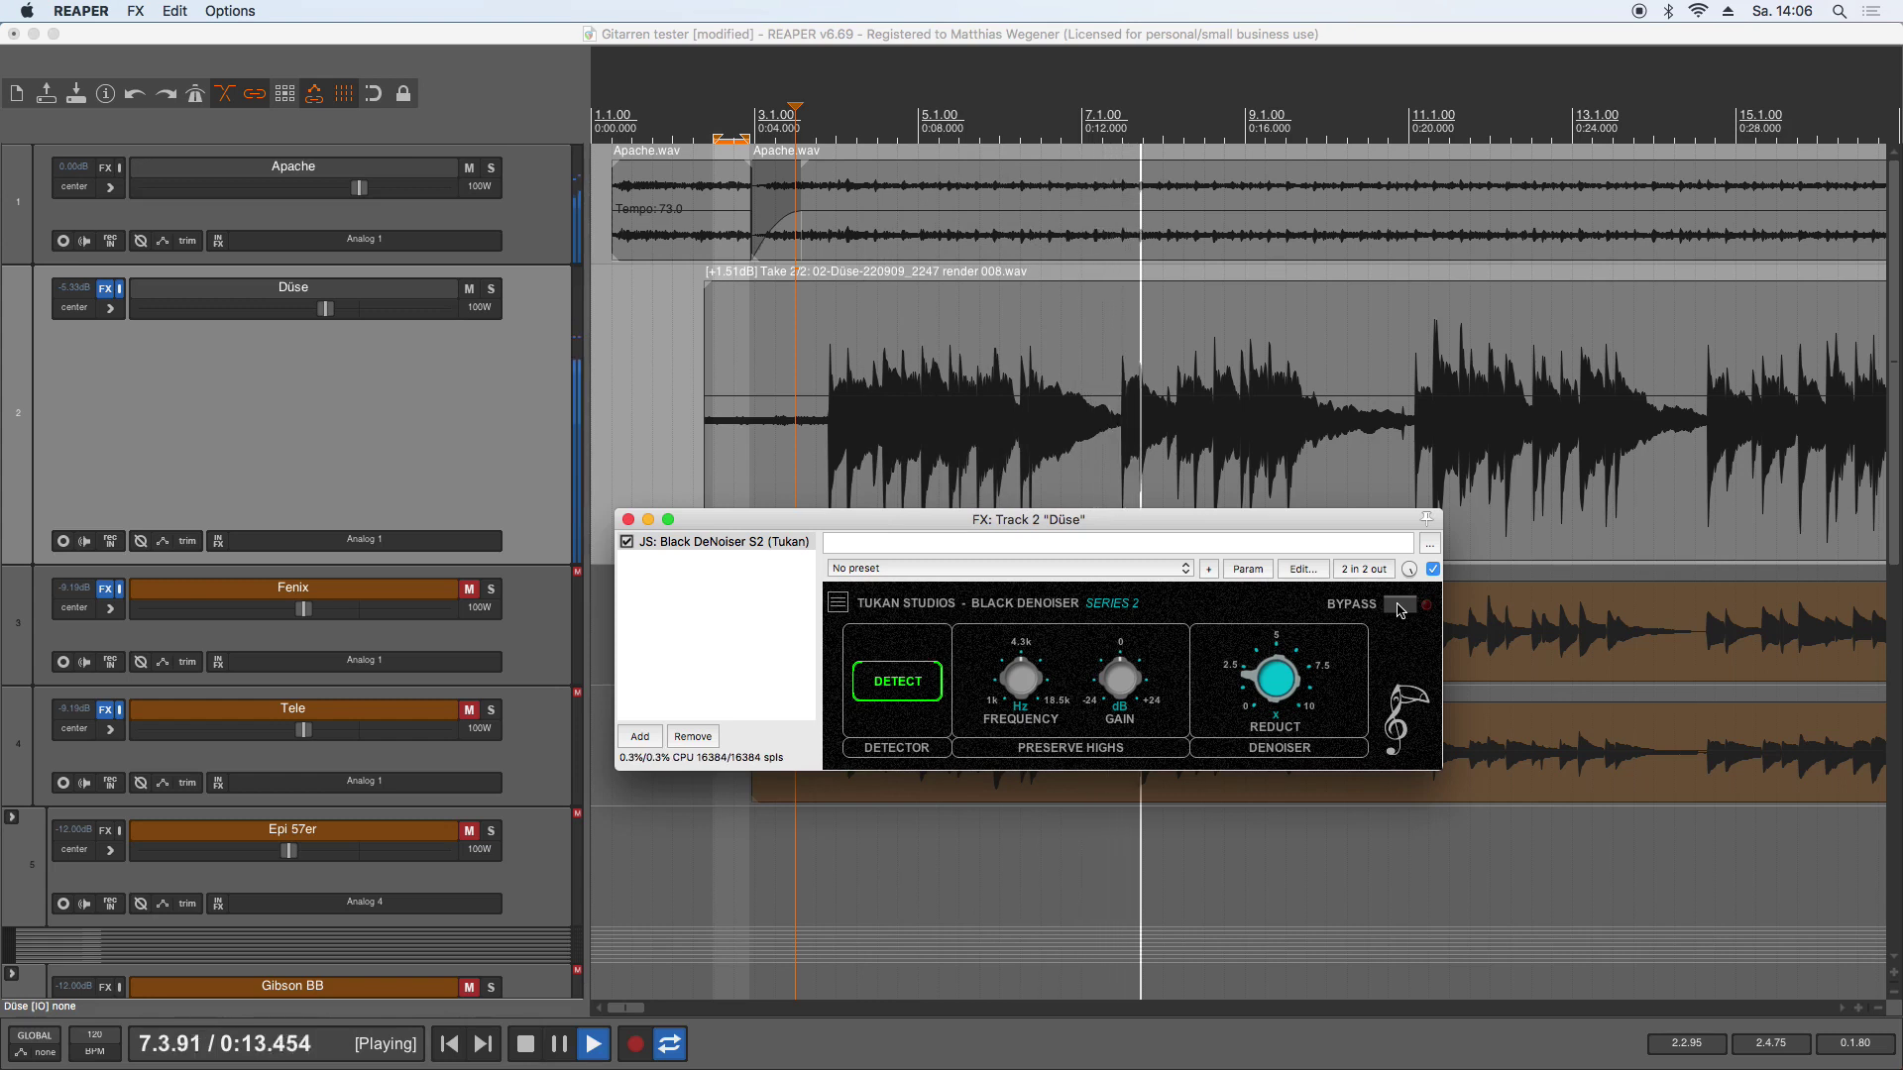
key("space")
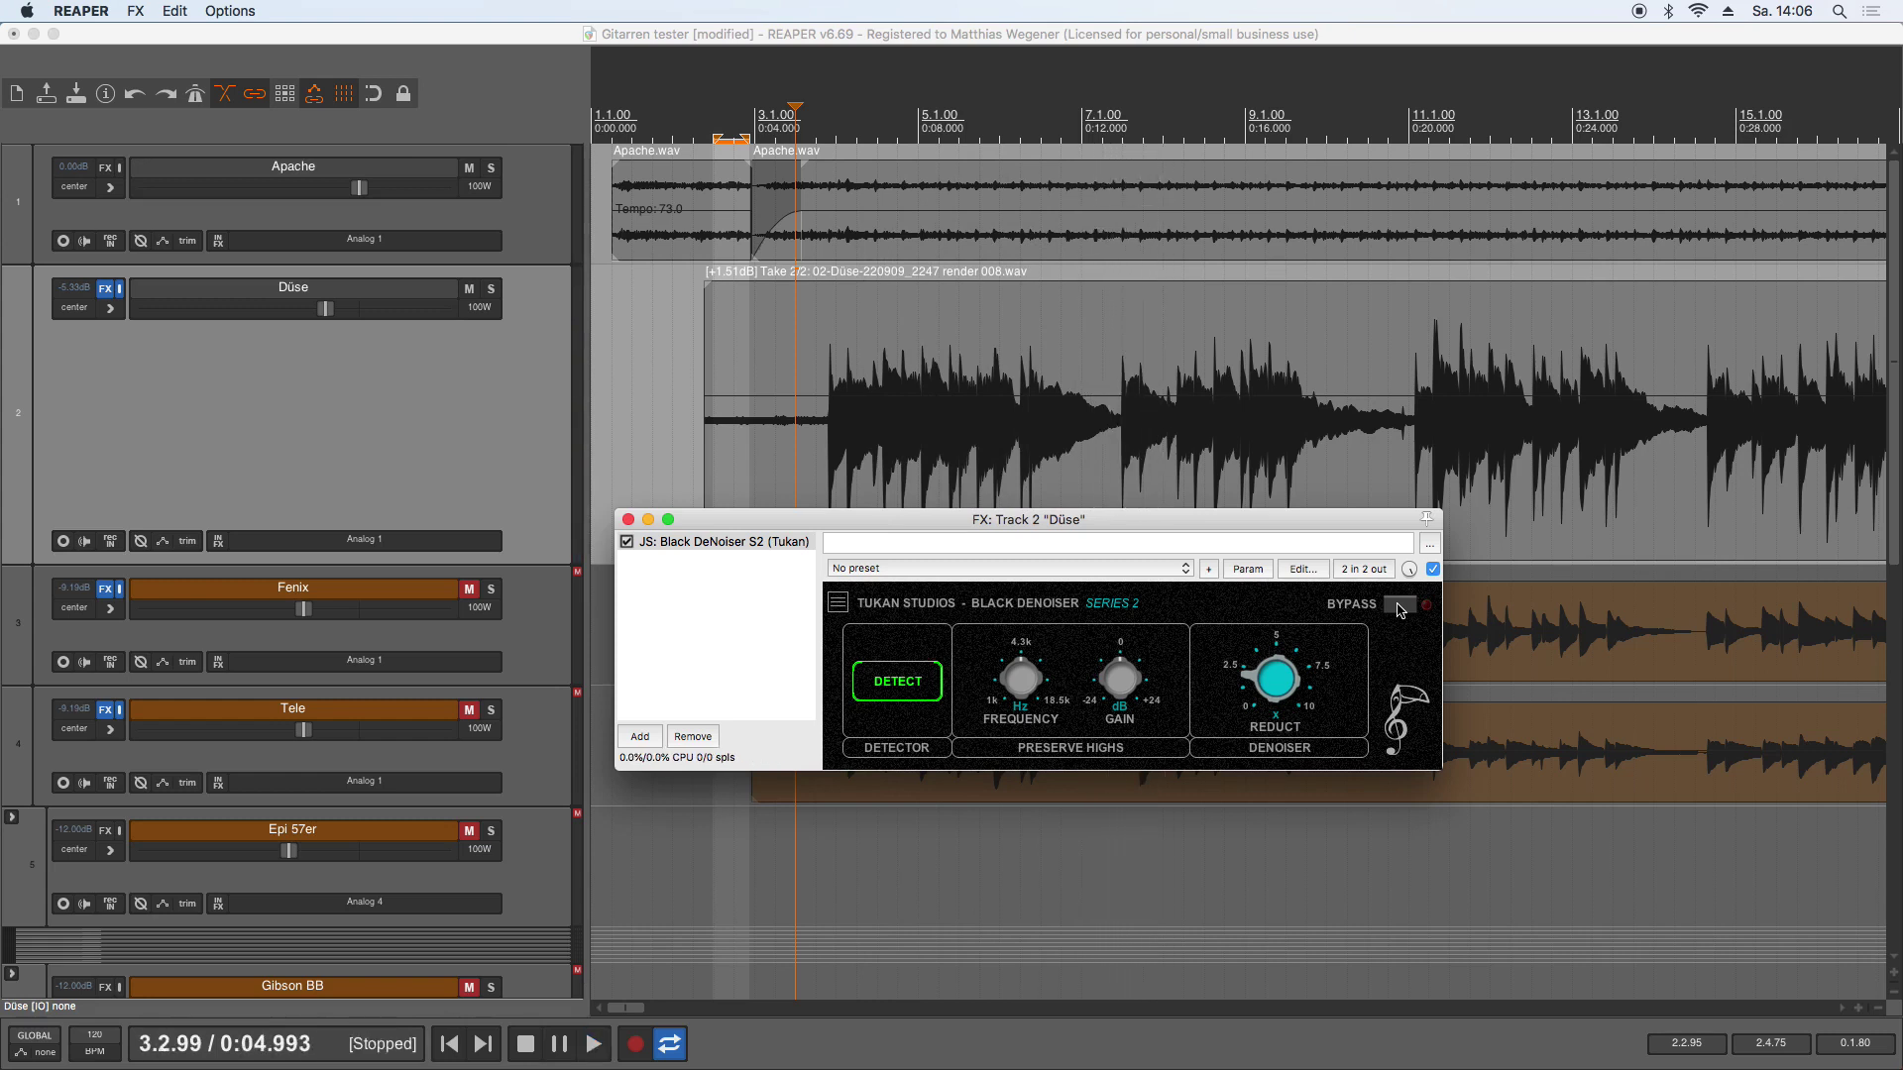
Step: Apply the track FX to the Düse item as a new take with mono output, and disable the Black DeNoiser
right_click(992, 339)
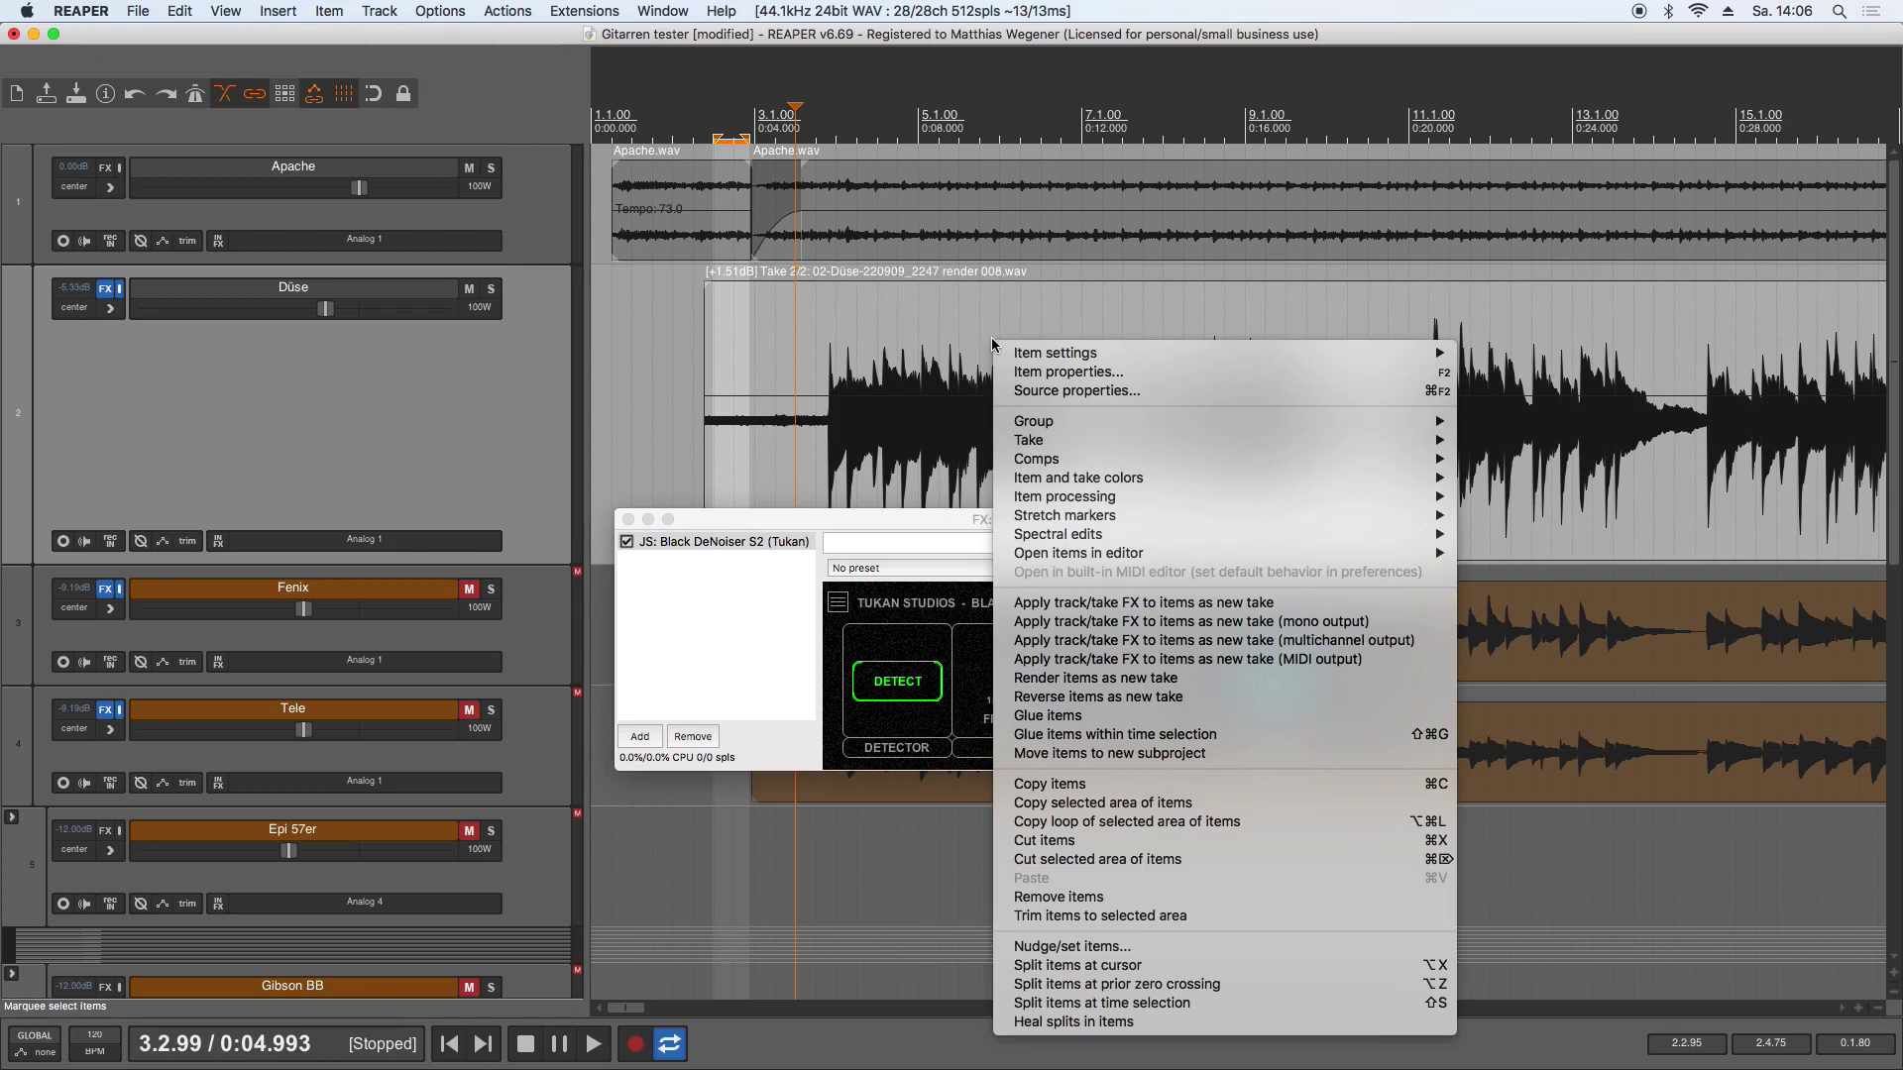
left_click(1164, 621)
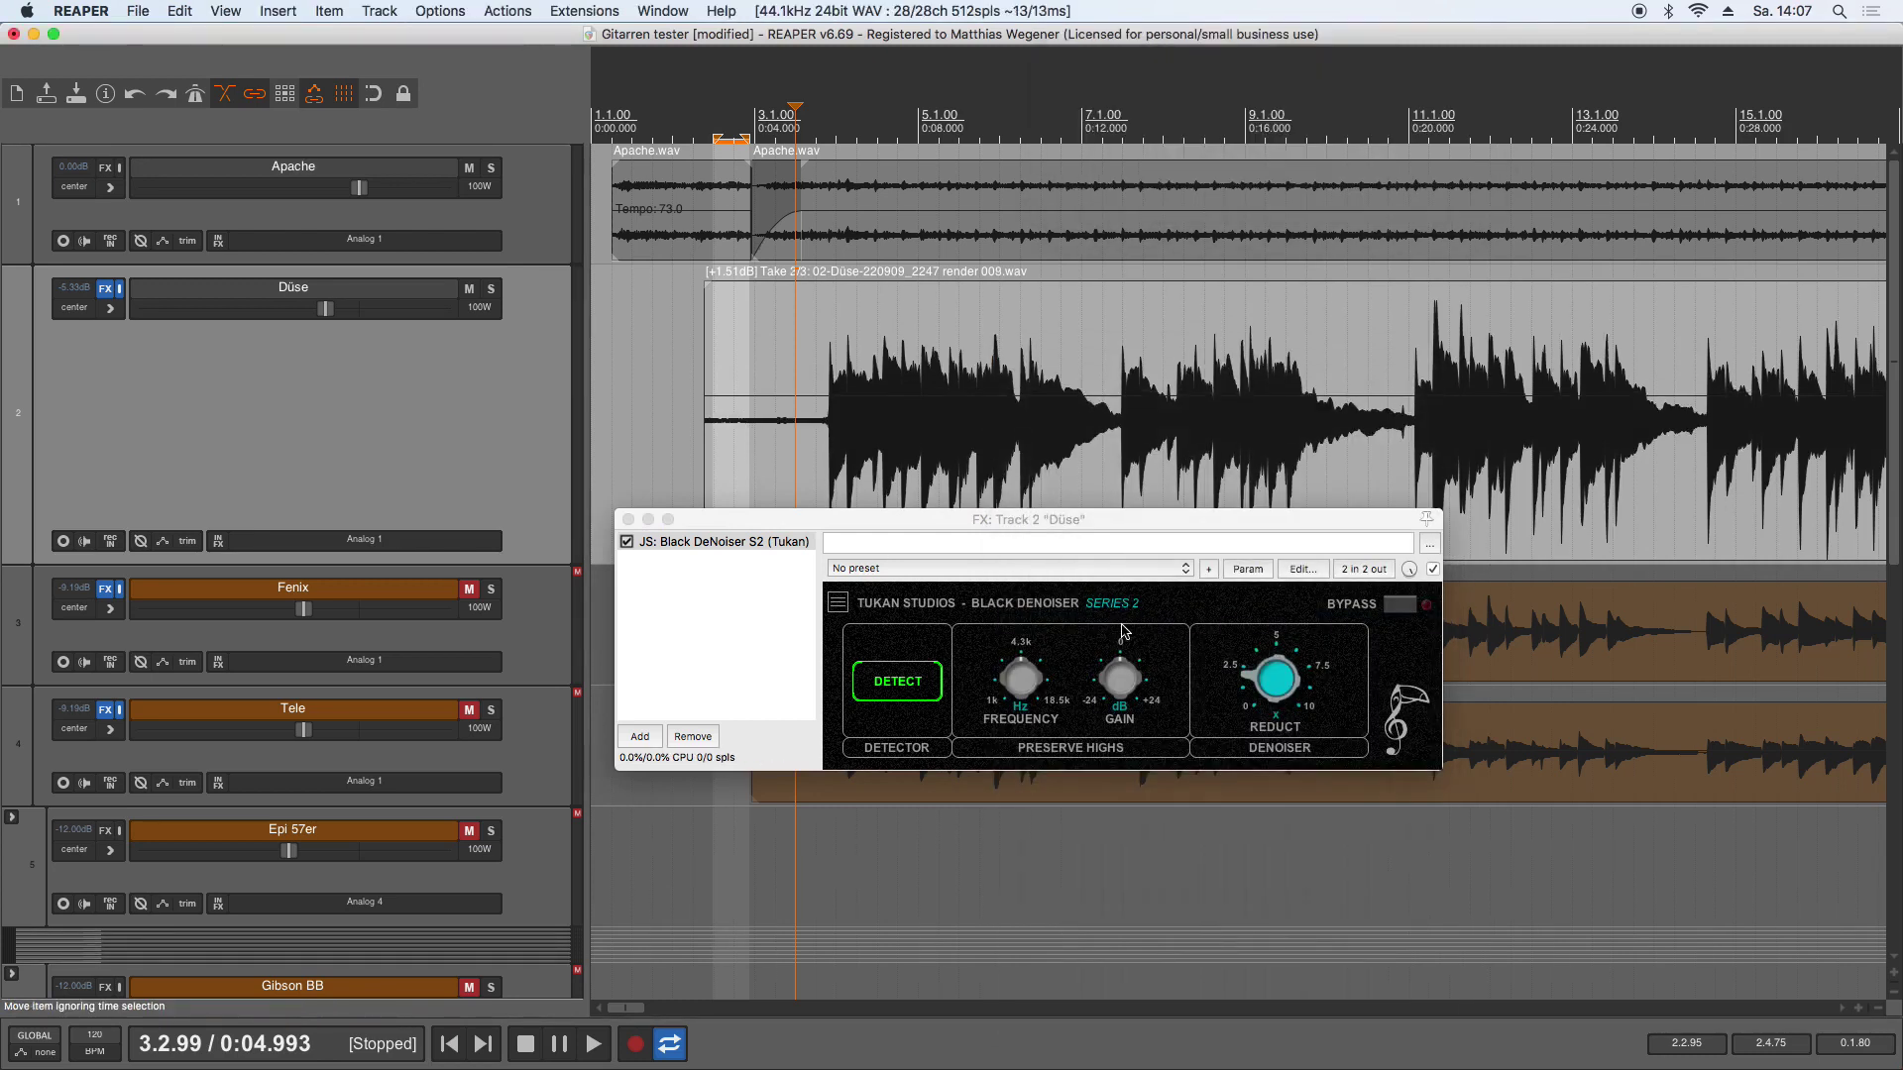
left_click(626, 543)
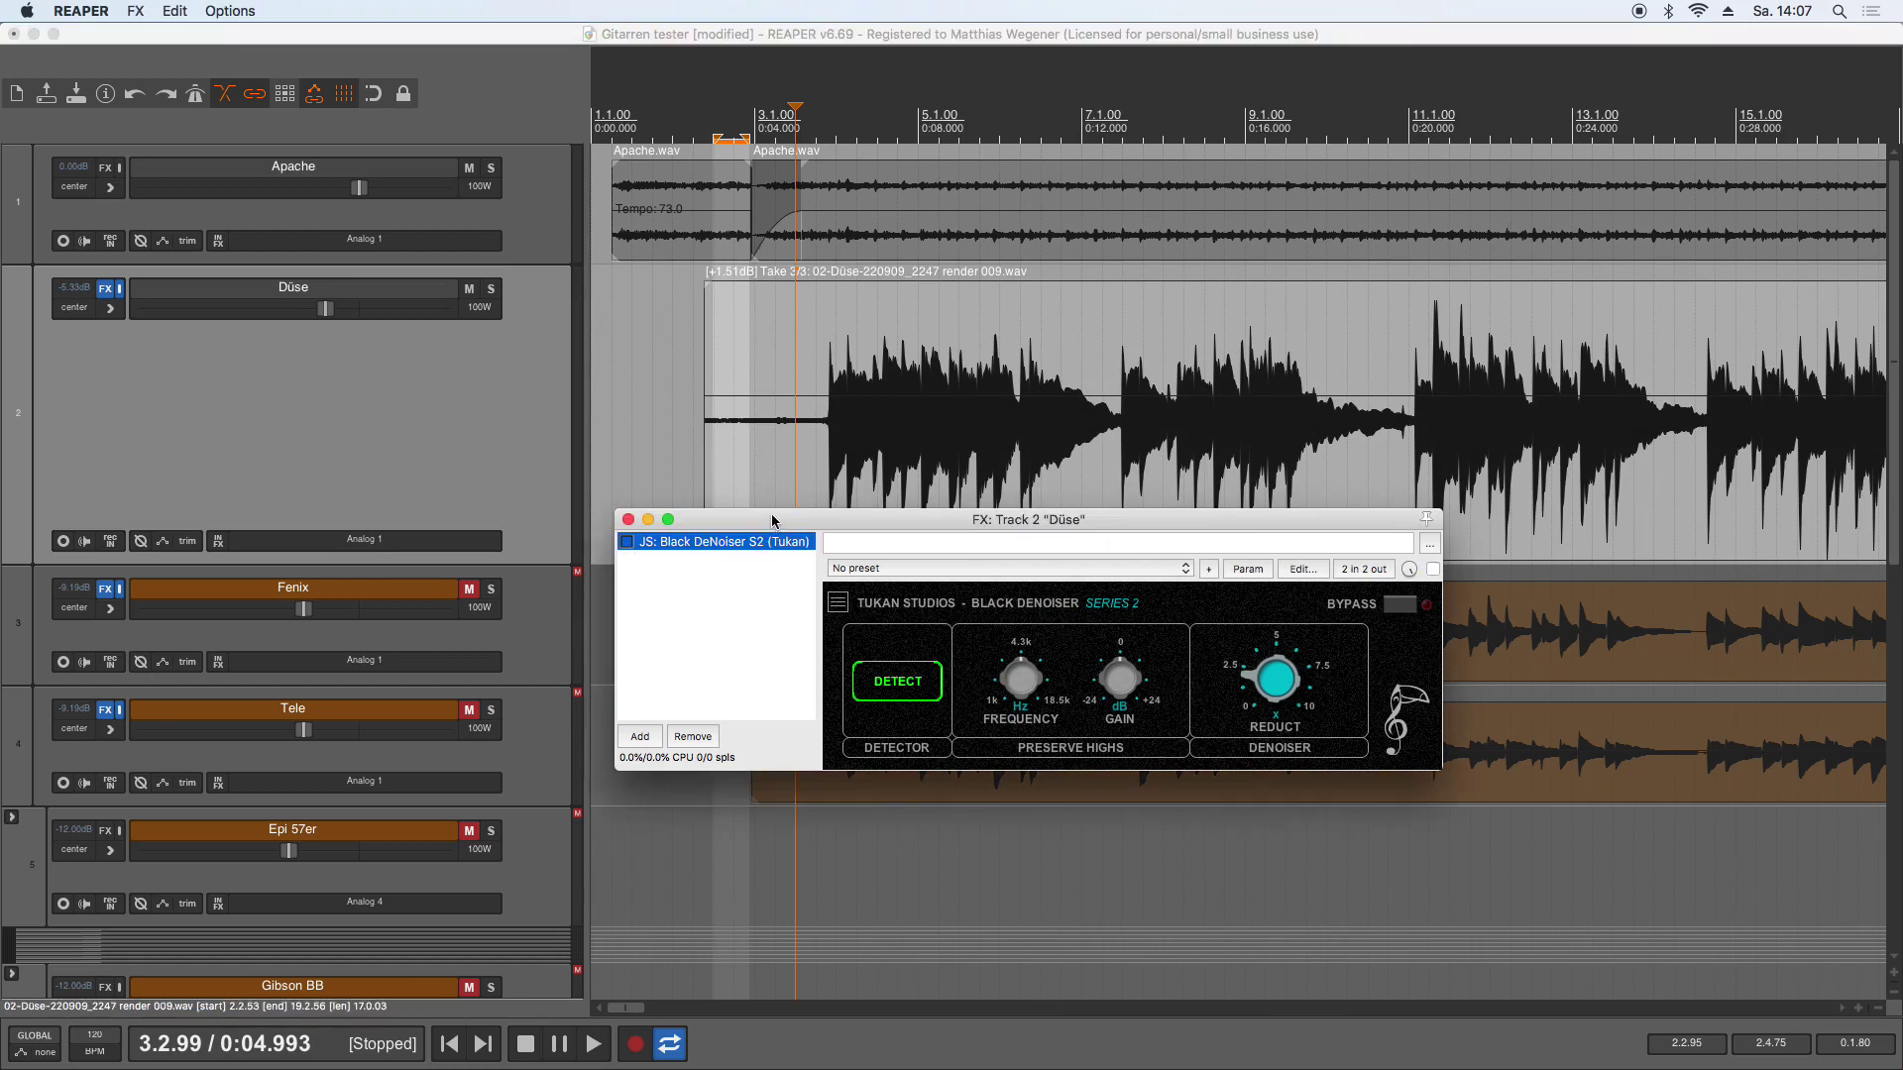
Step: Move the FX window below the Düse waveform and play the rendered take against the backing track
left_click_drag(772, 519, 763, 581)
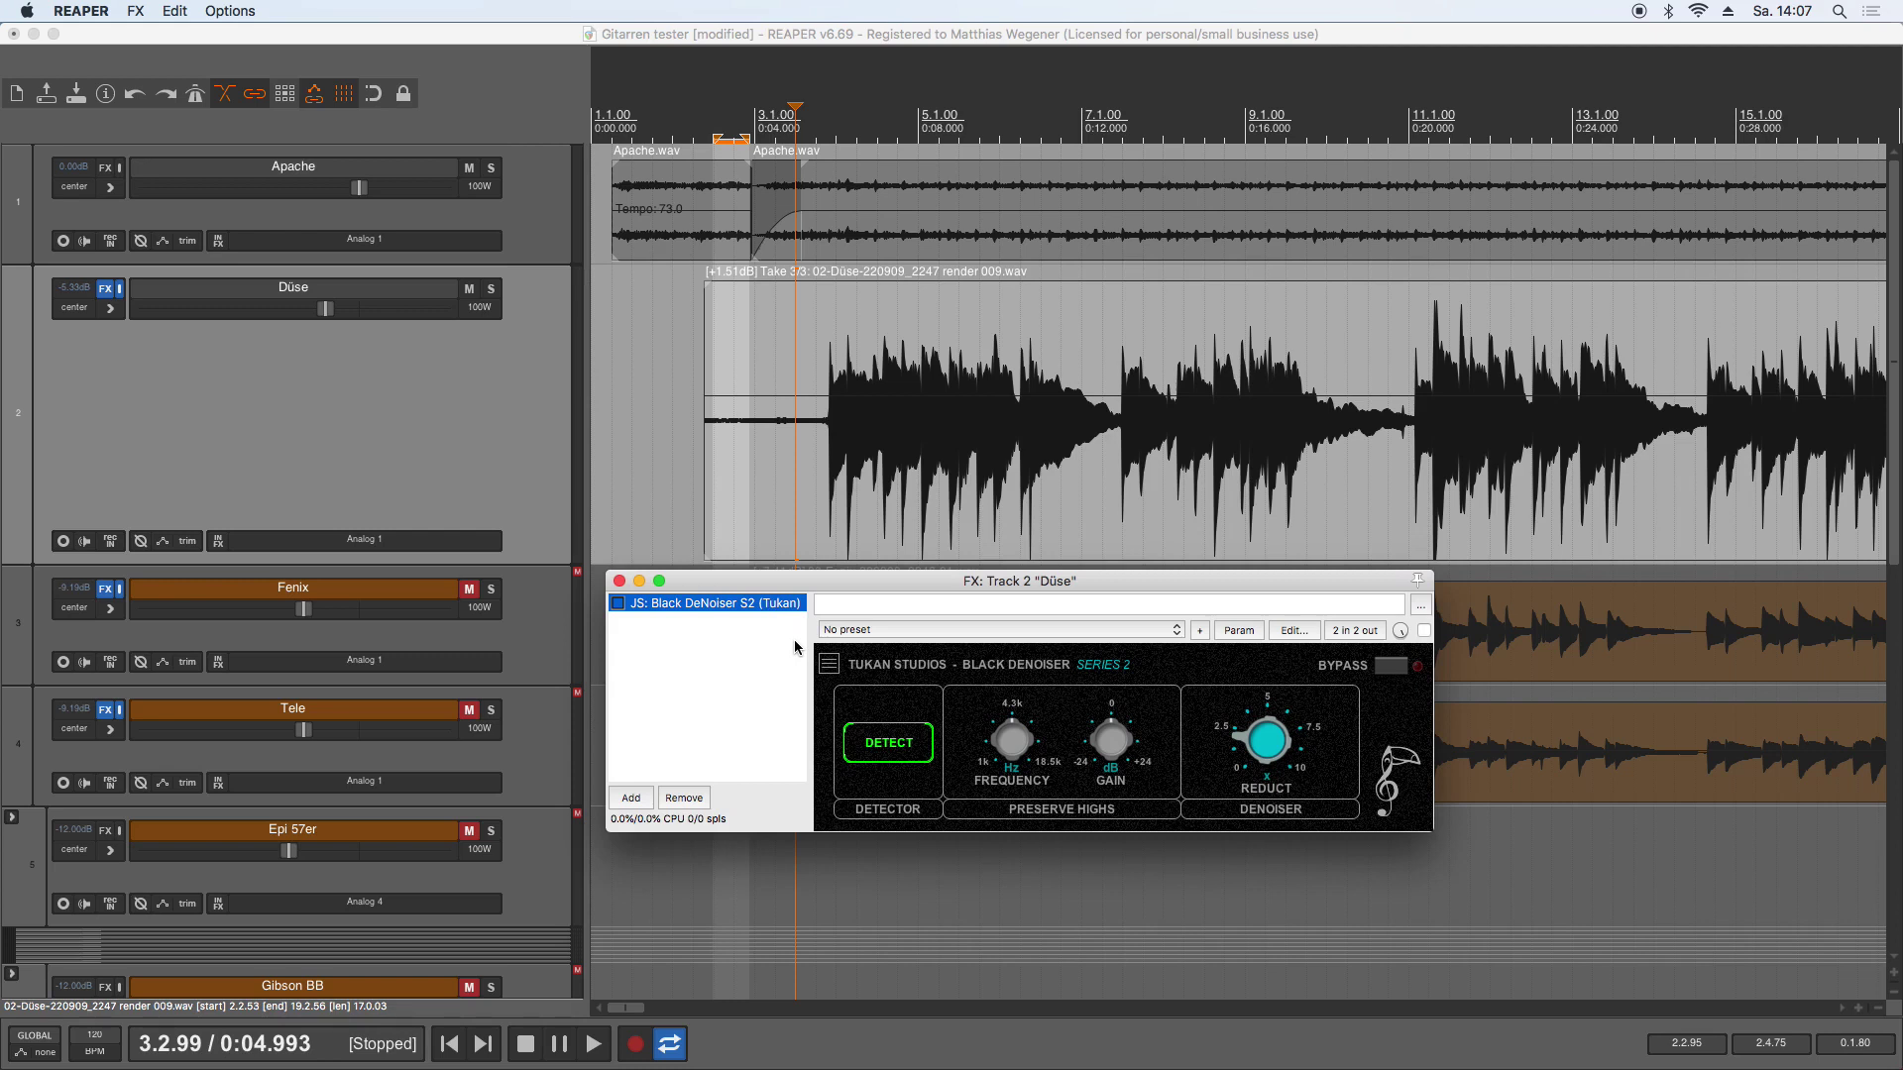
key("space")
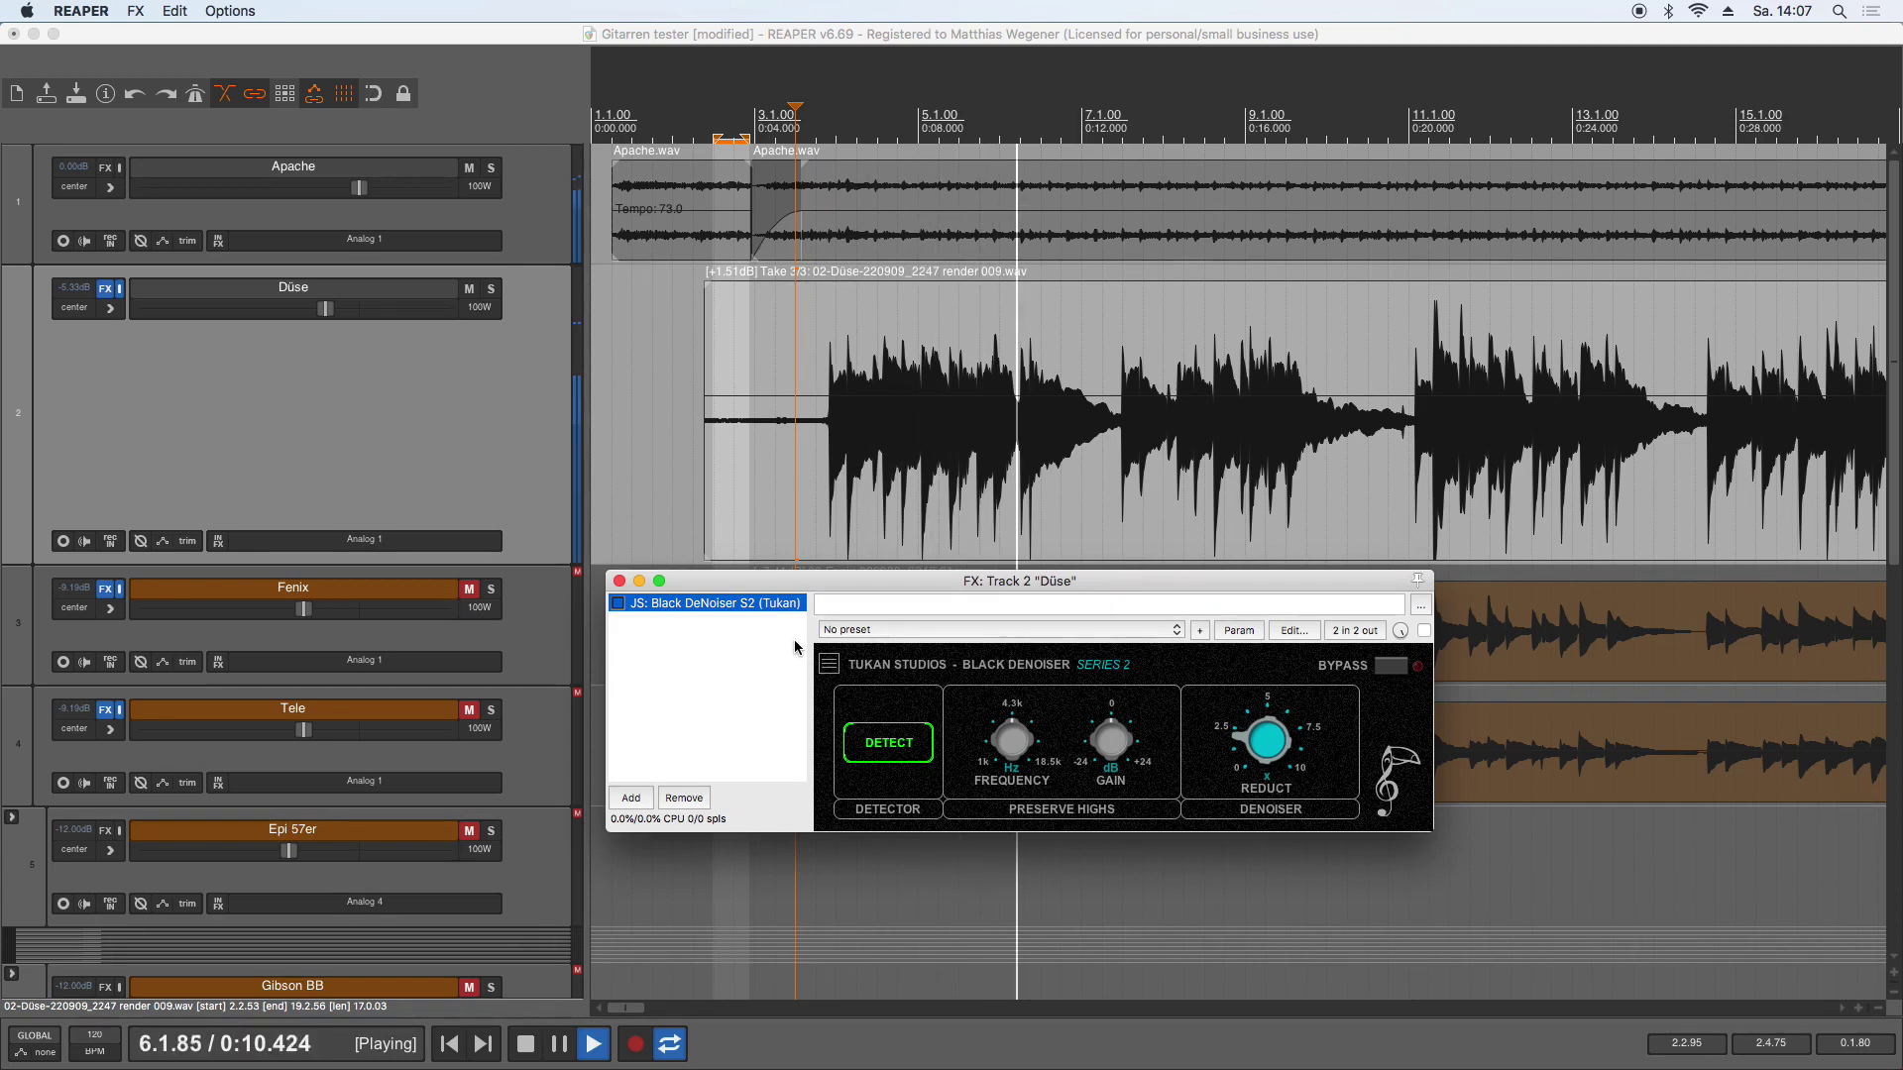
key("space")
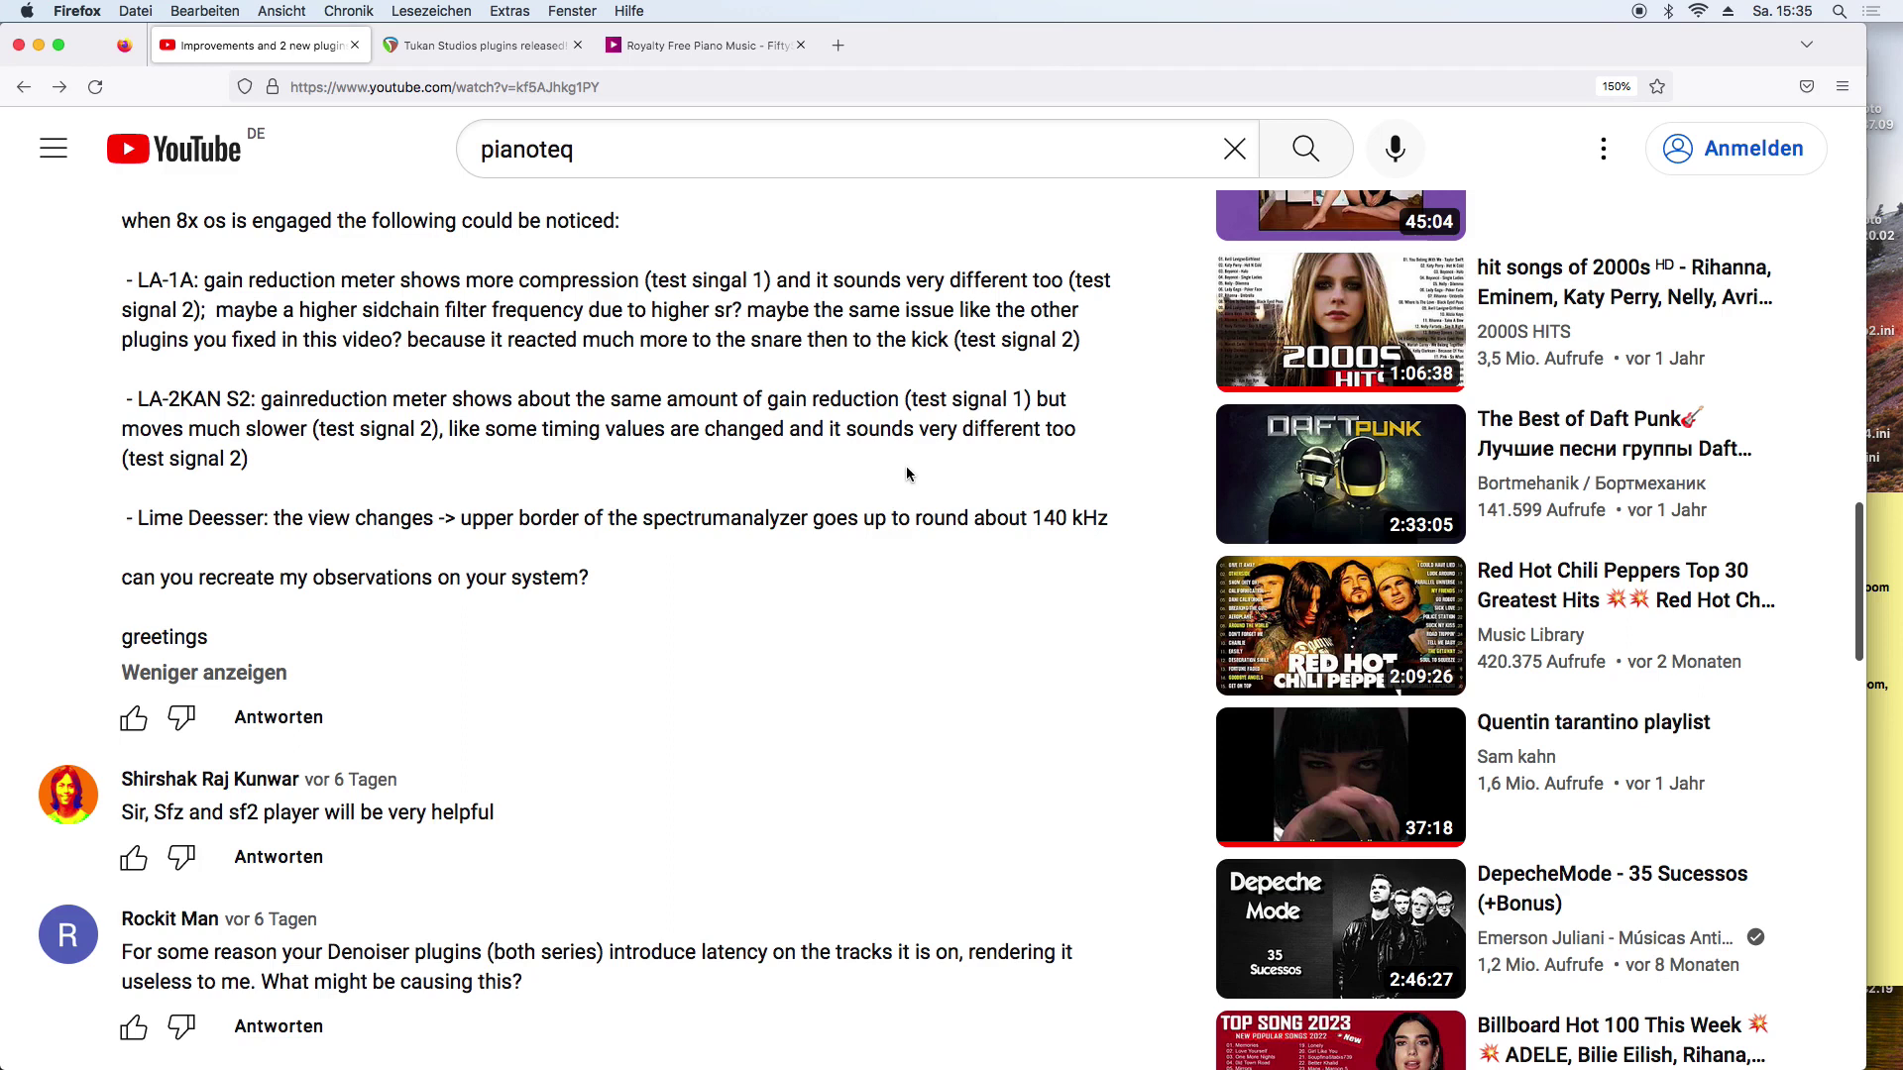
Step: In Firefox, read the YouTube comment on 8x oversampling with LA-1A and LA-2KAN S2, highlighting its passages on gain reduction, sound and timing
scroll(908, 473, "up", 3)
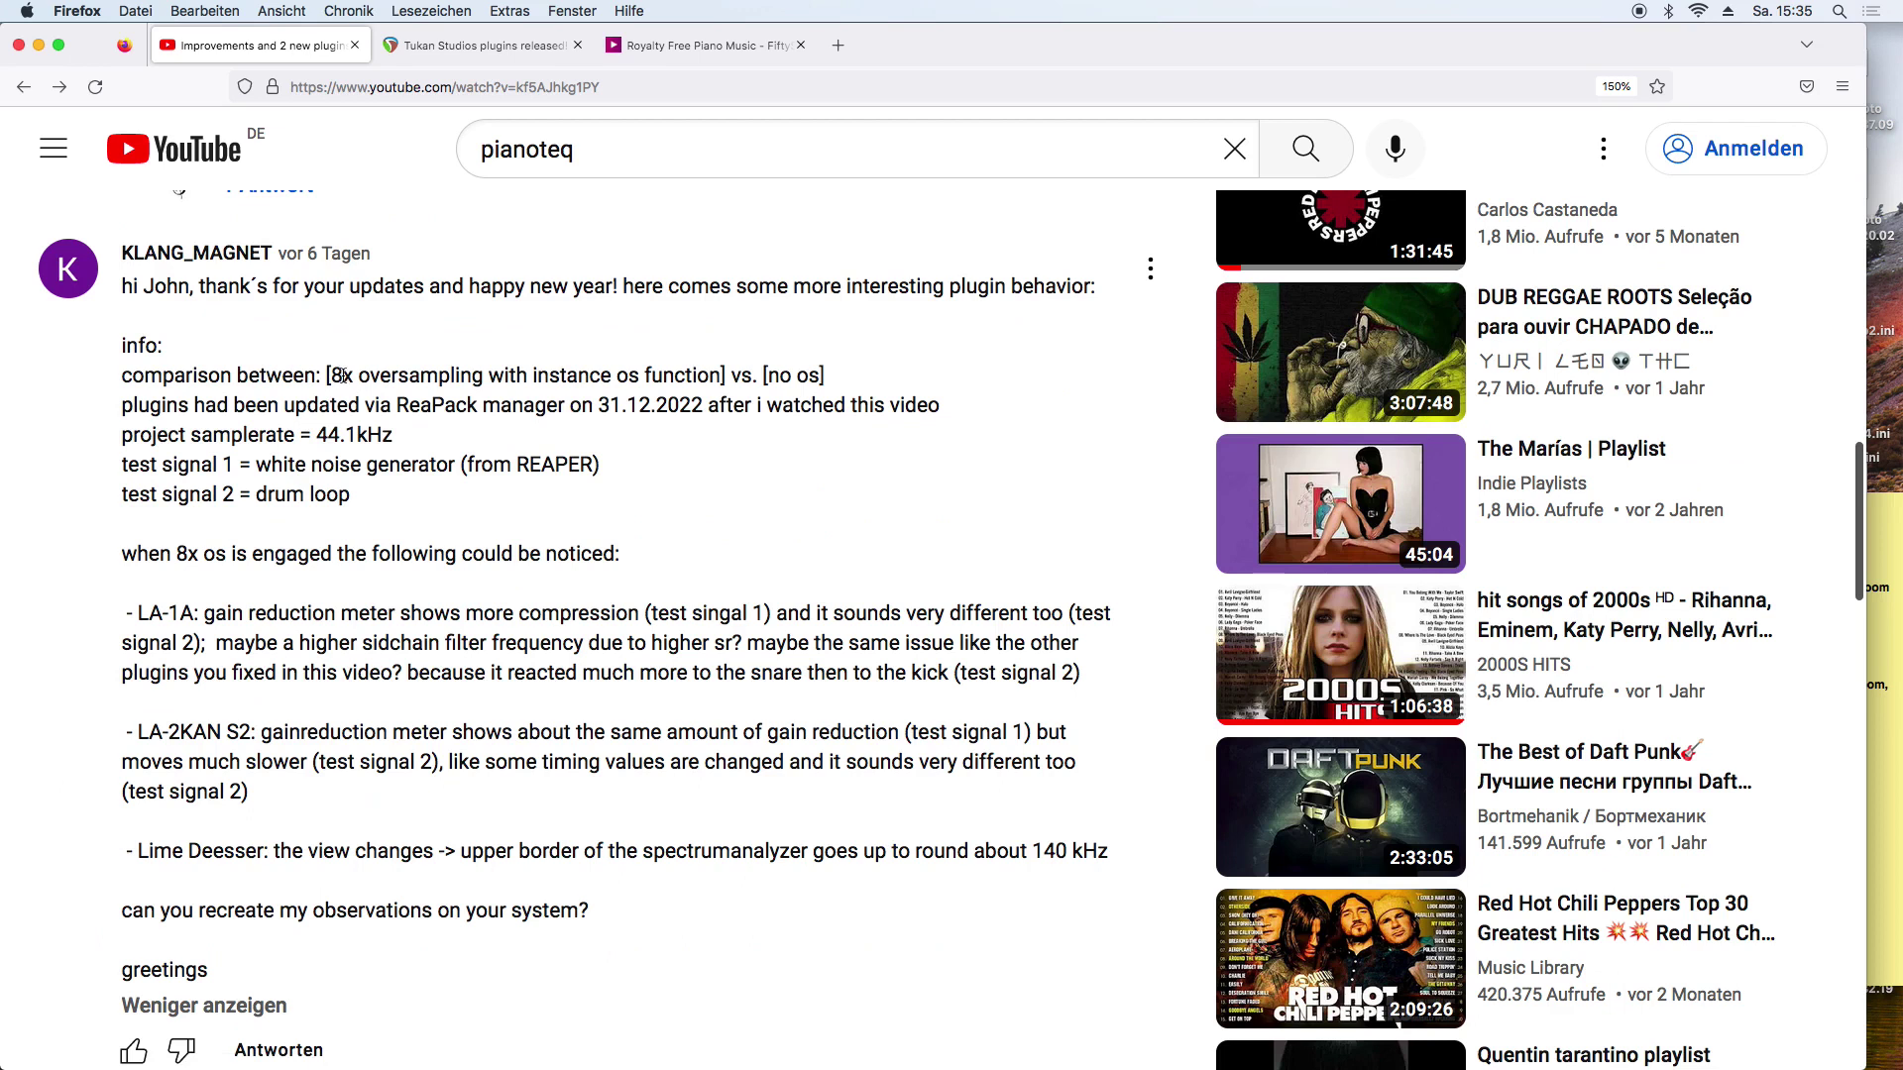
left_click_drag(342, 374, 759, 377)
left_click(758, 397)
scroll(758, 416, "down", 1)
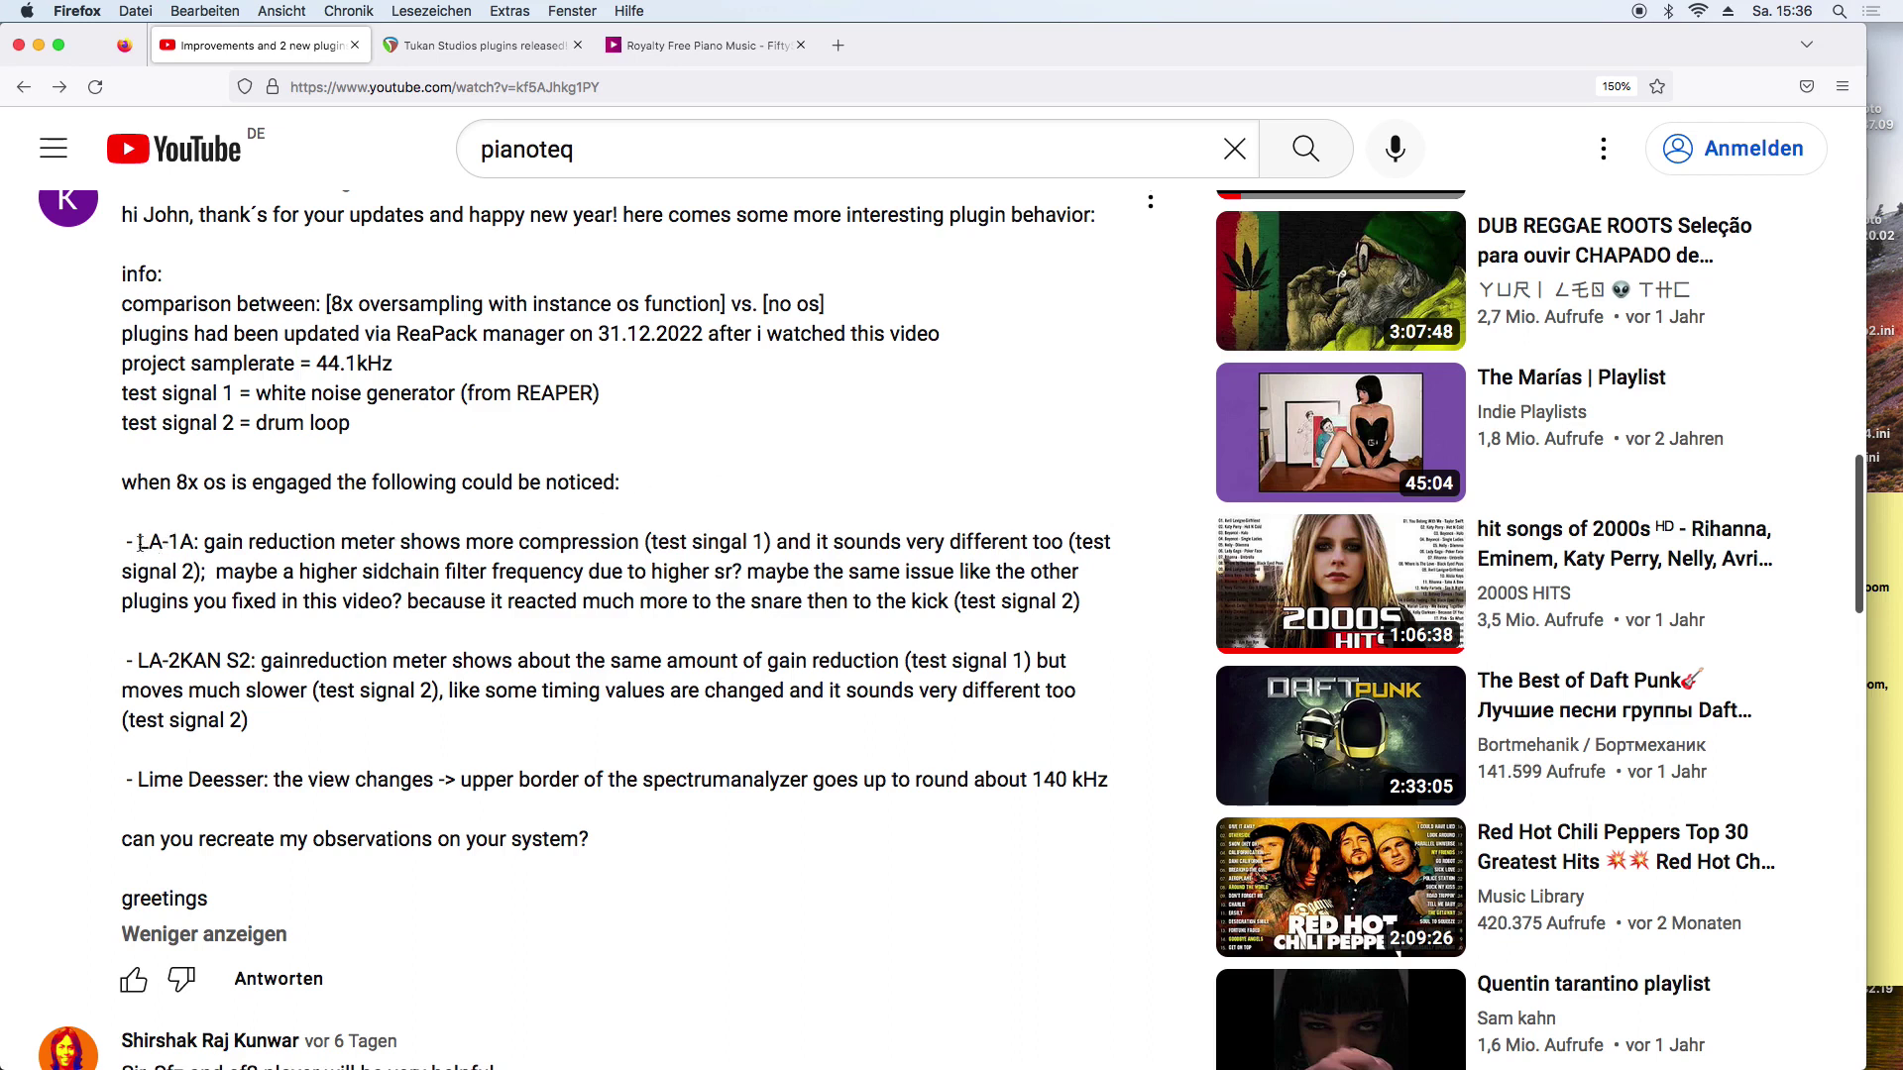
left_click_drag(139, 543, 410, 543)
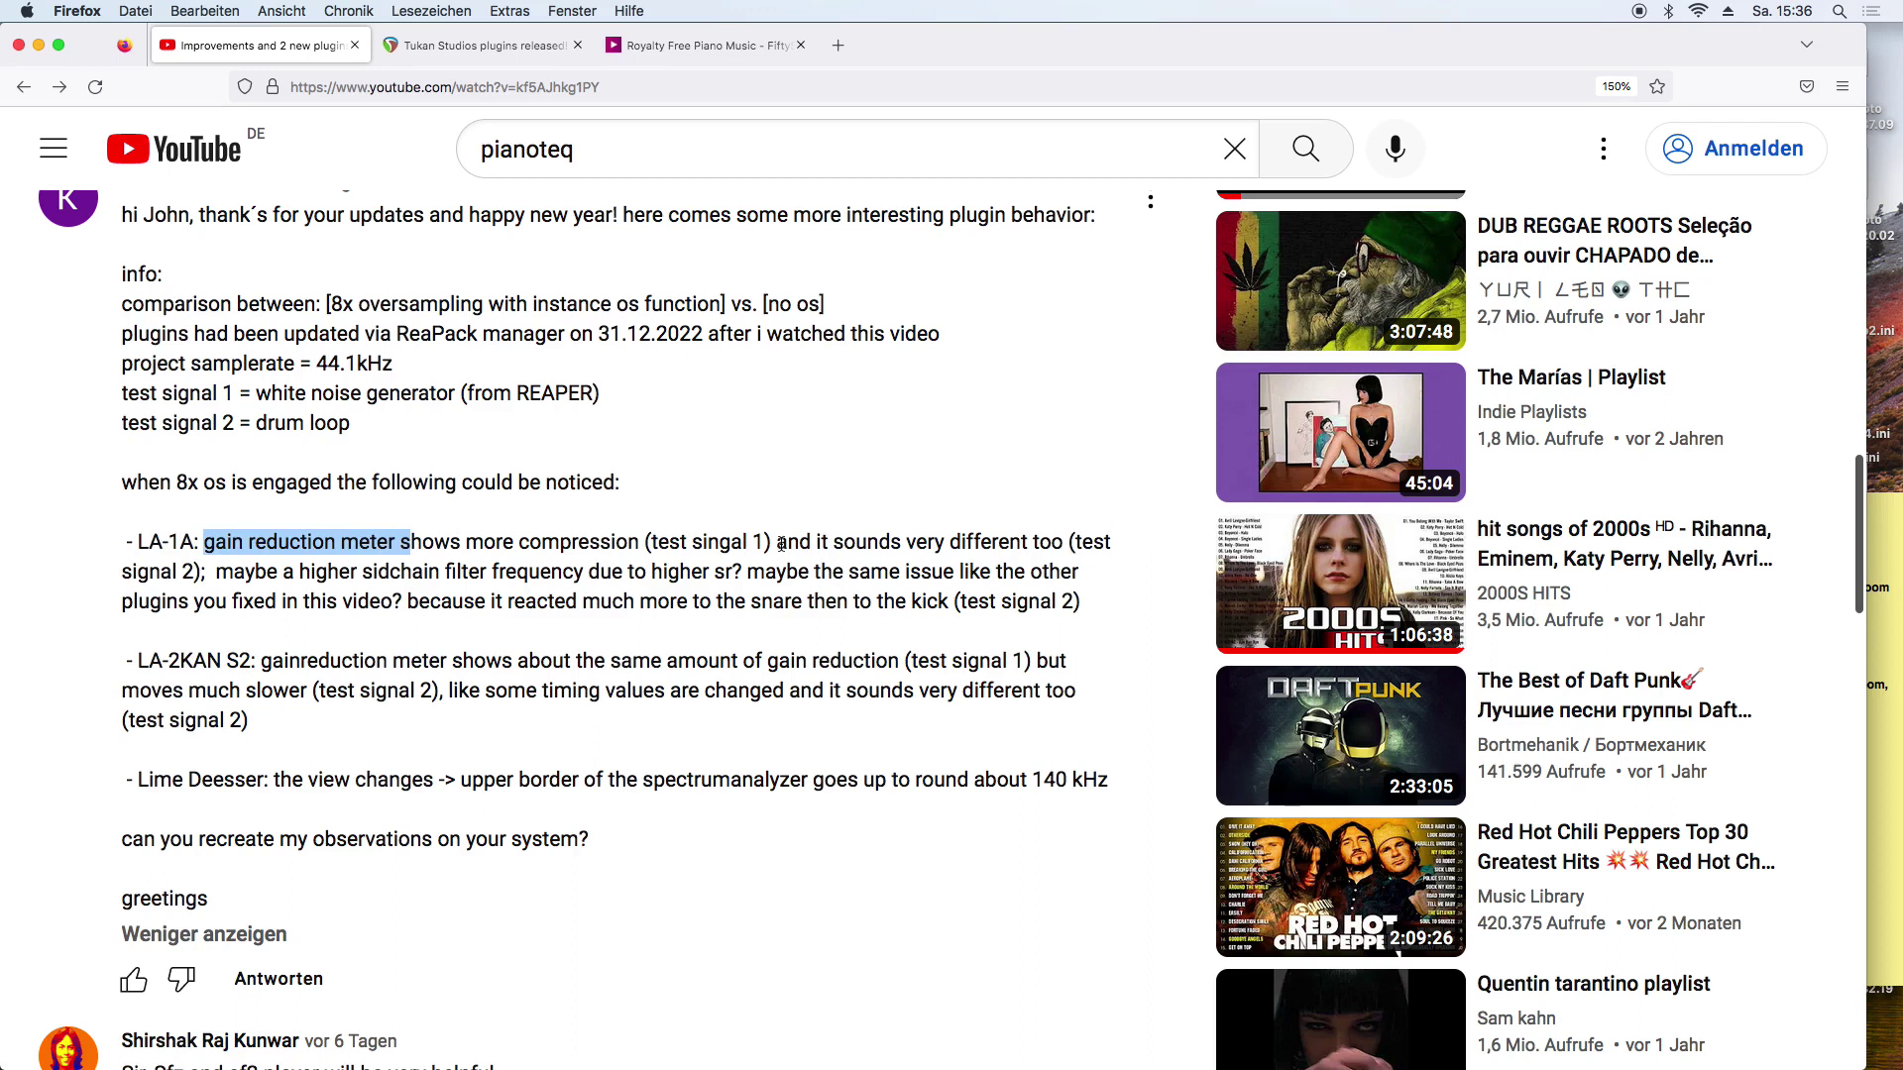
left_click_drag(838, 544, 1011, 544)
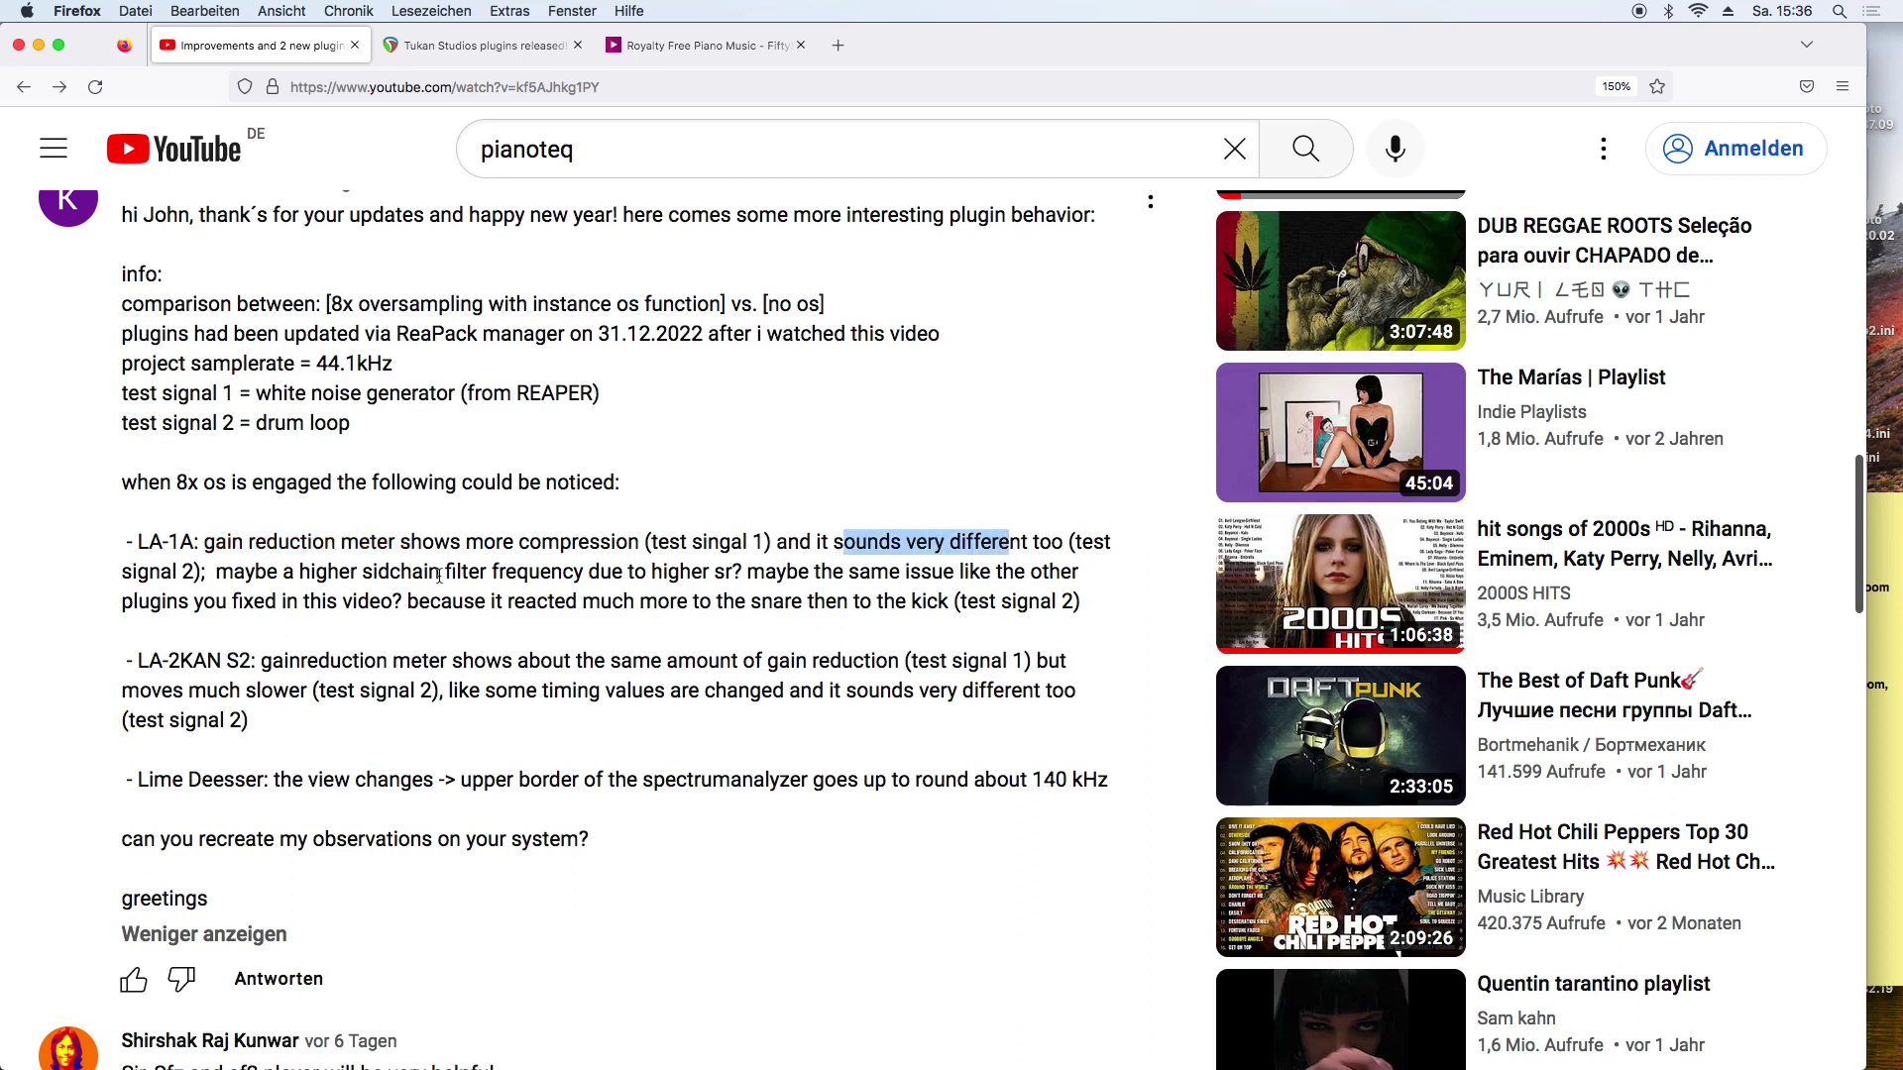
left_click_drag(309, 572, 472, 573)
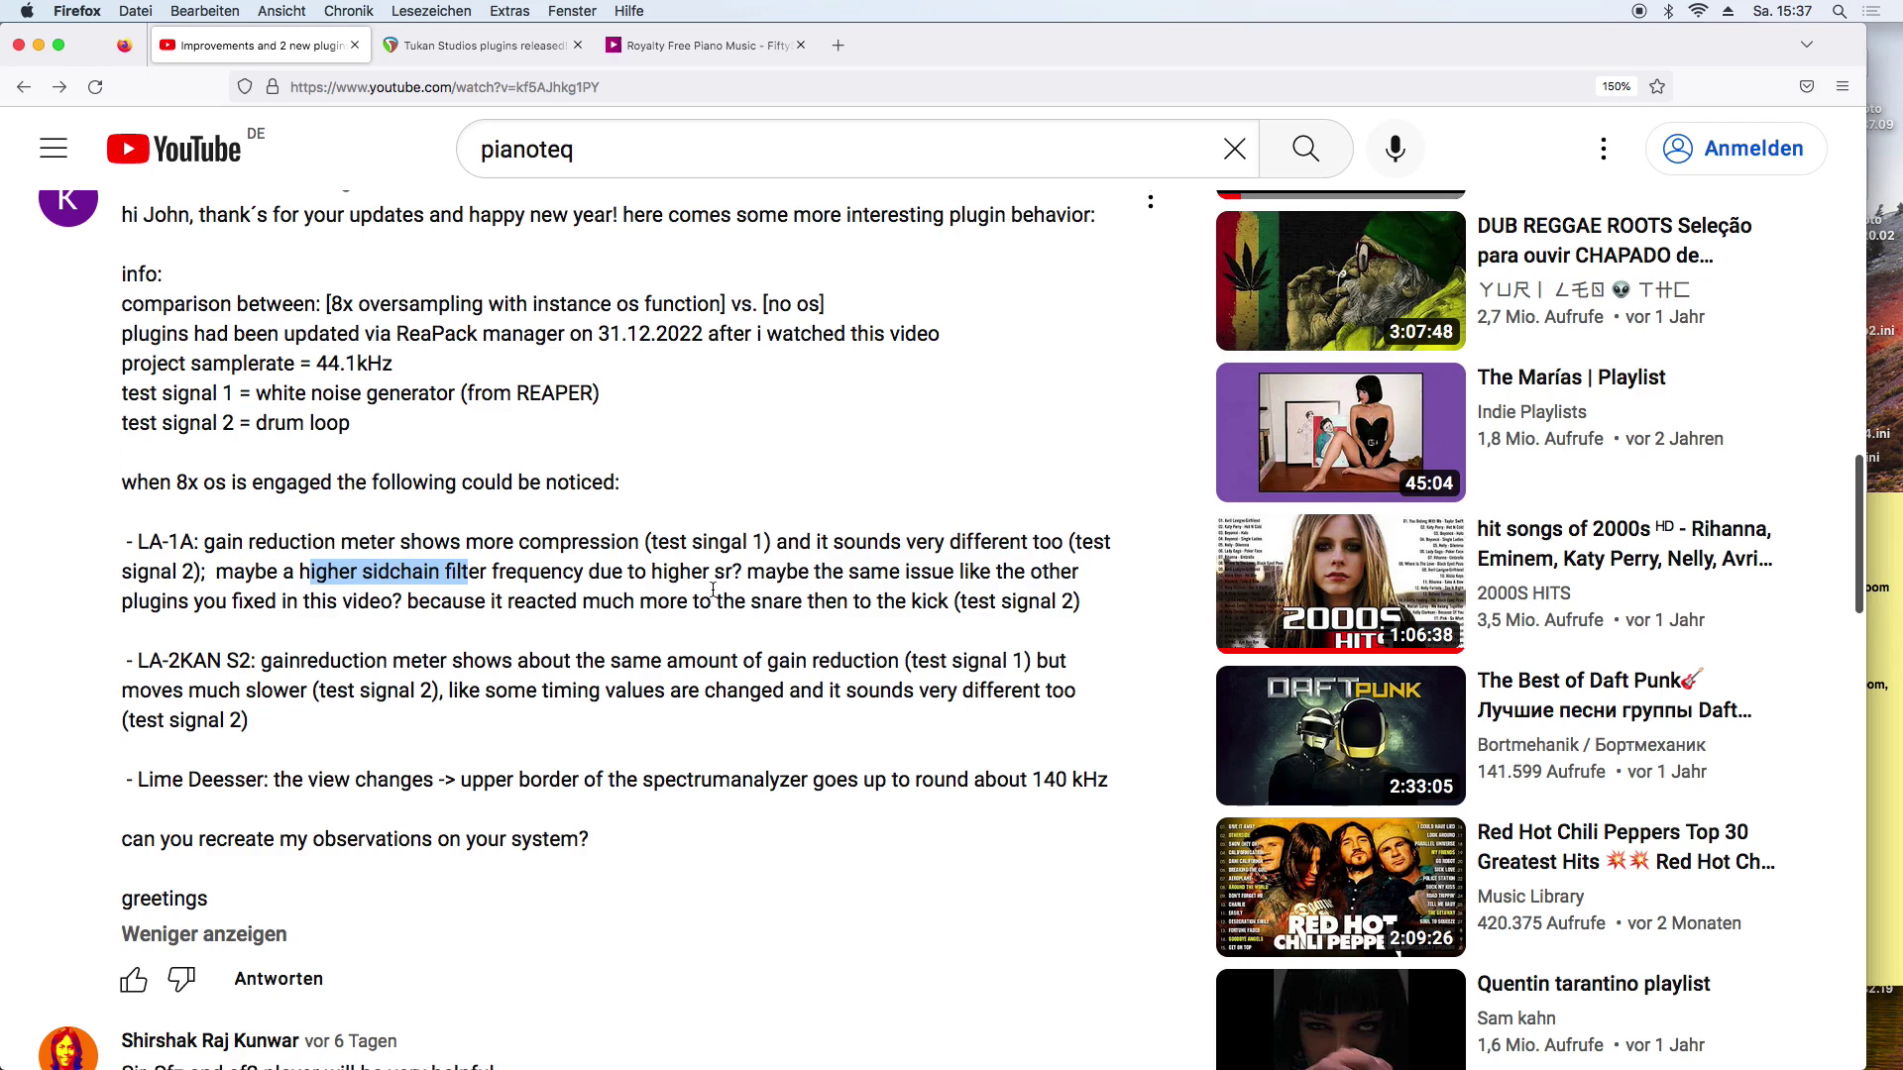
left_click_drag(261, 661, 756, 666)
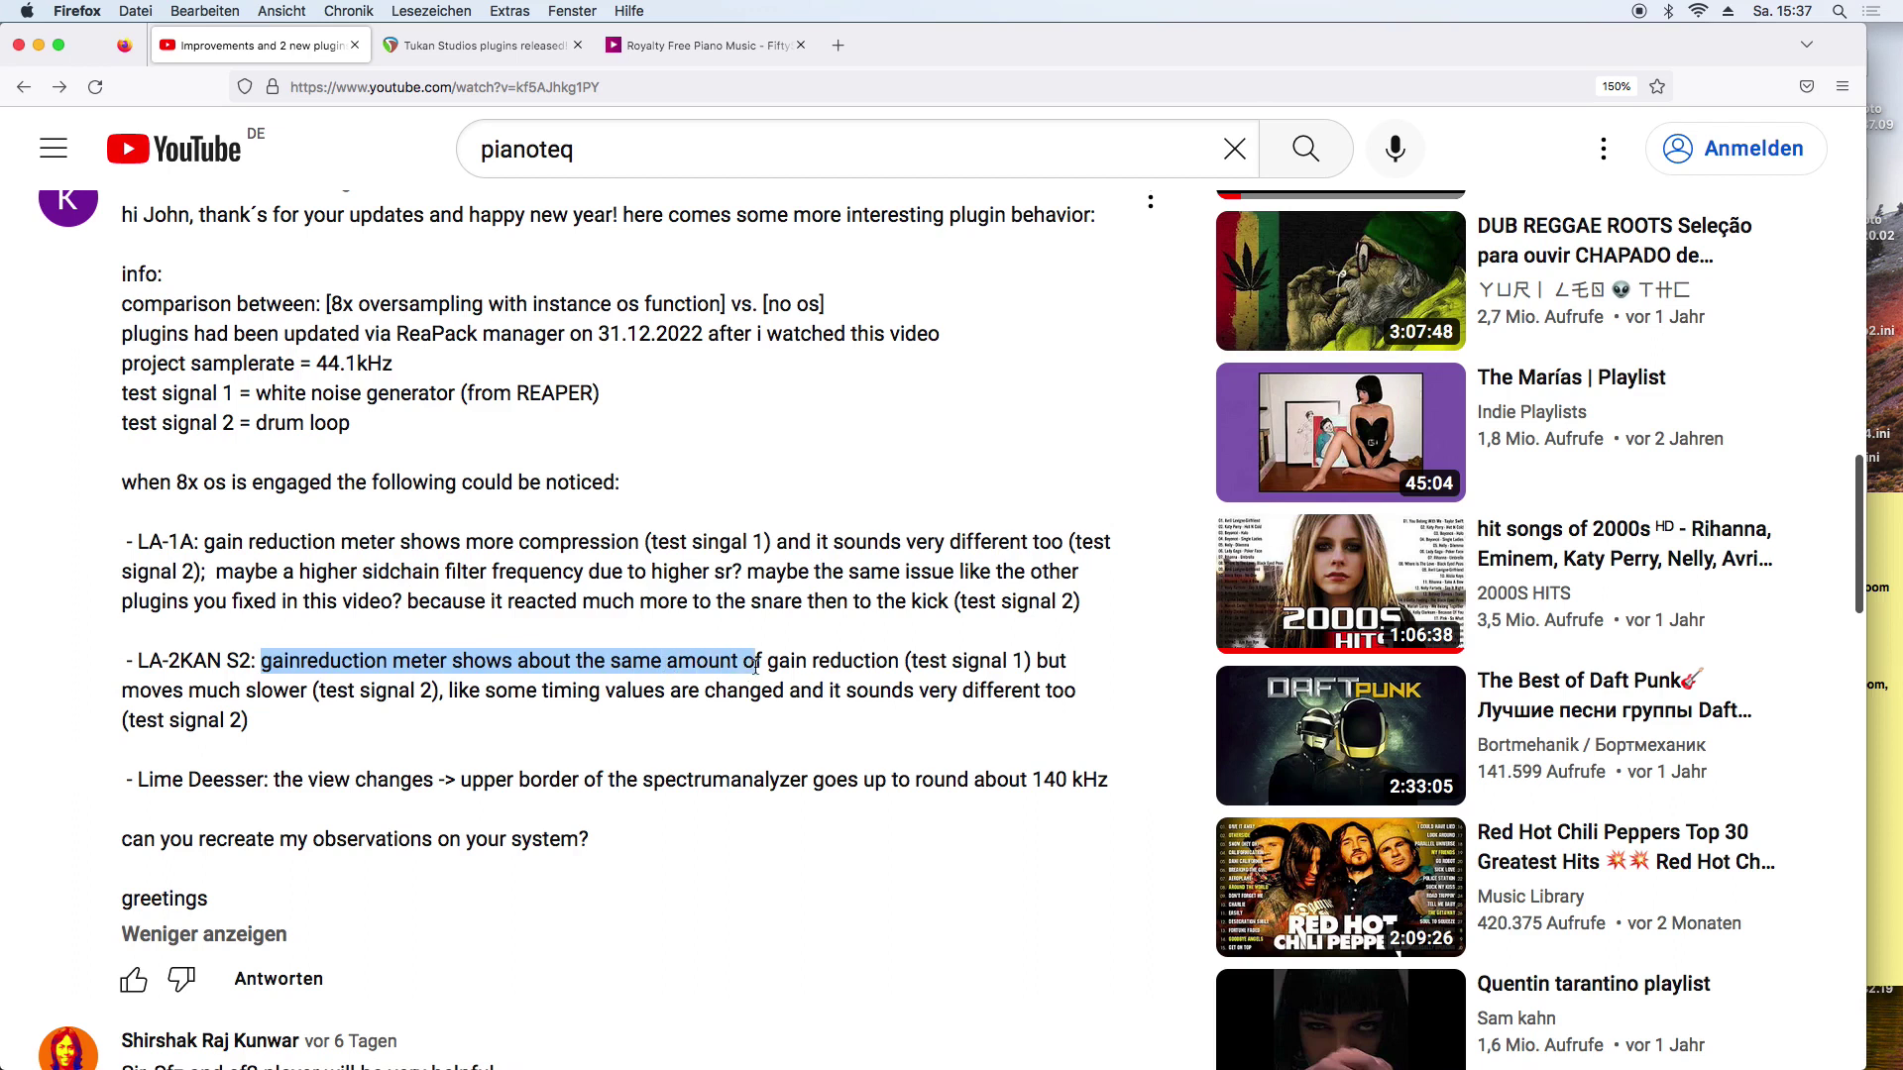
left_click_drag(313, 692, 191, 692)
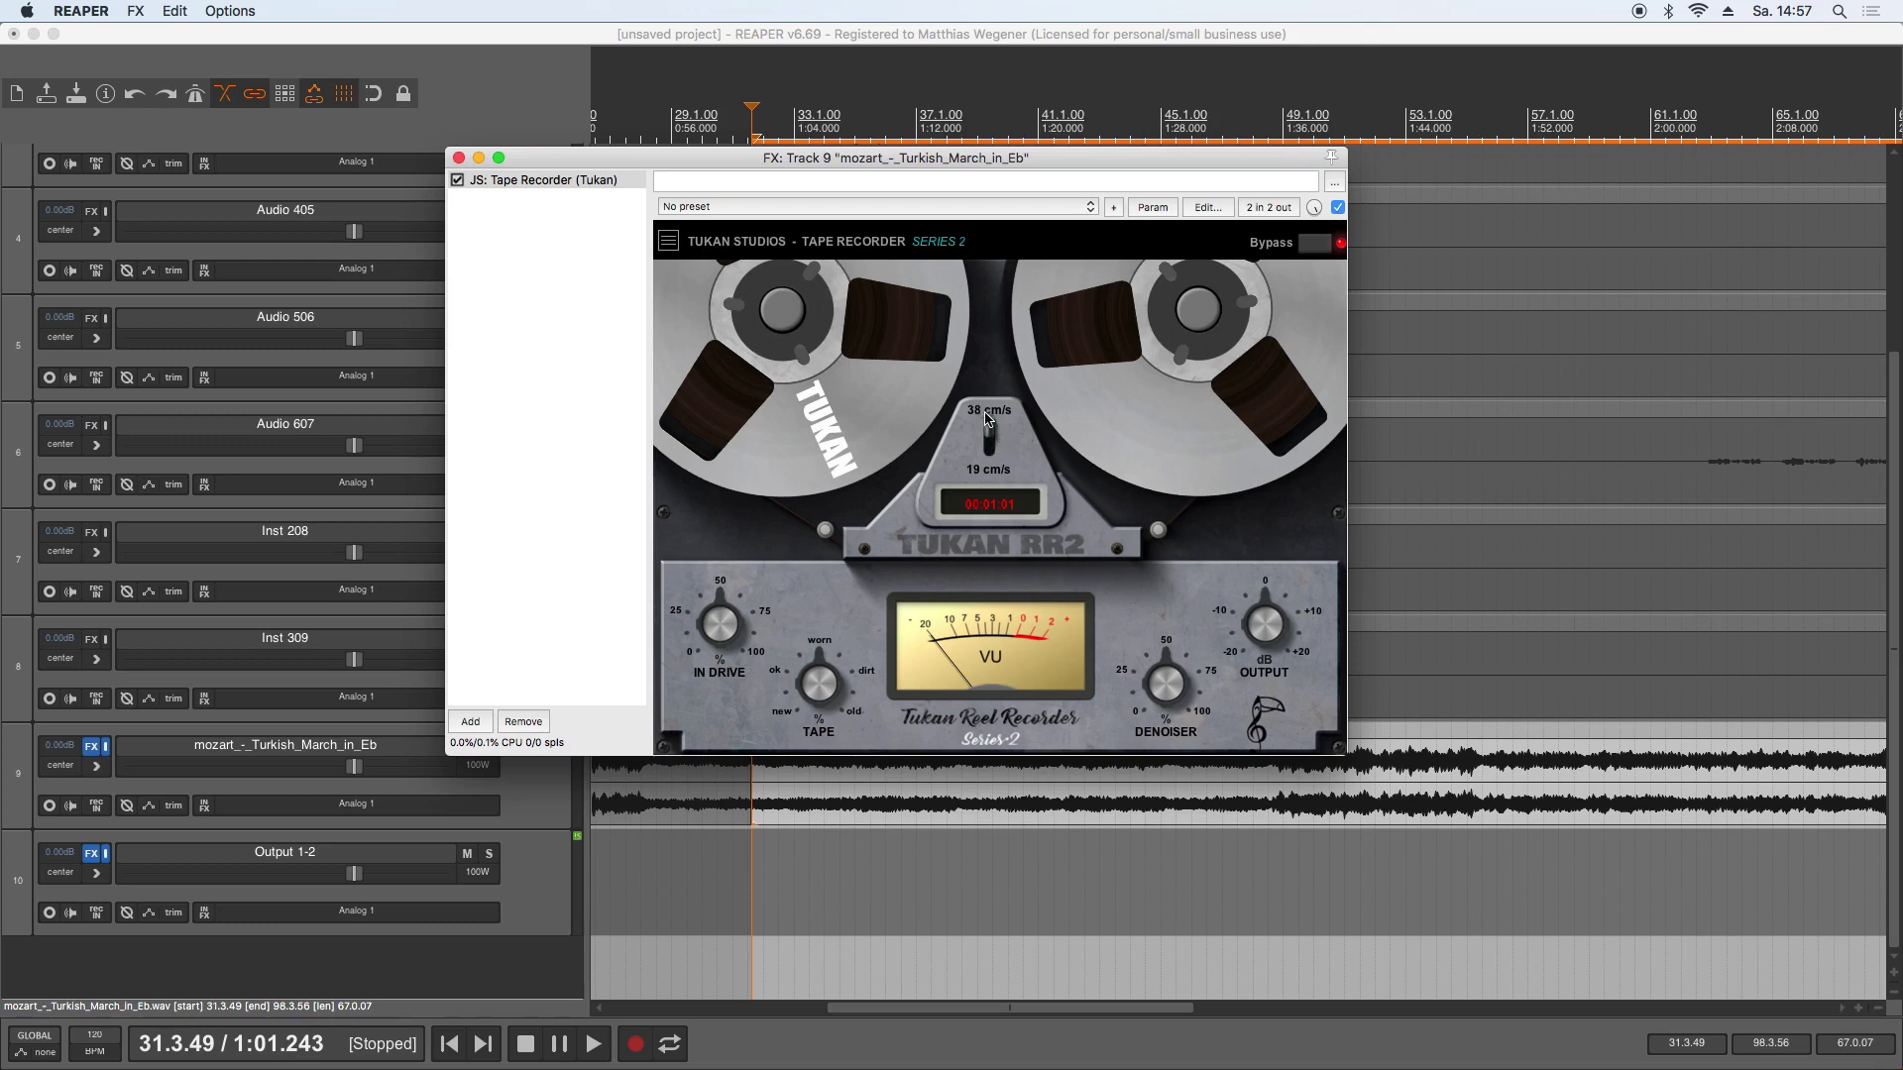
Step: In REAPER's Tape Recorder effect, try the 19 cm/s speed and the In Drive, Tape, Denoiser and Output knobs, then restore 38 cm/s
left_click_drag(992, 439, 1001, 484)
left_click_drag(739, 627, 735, 807)
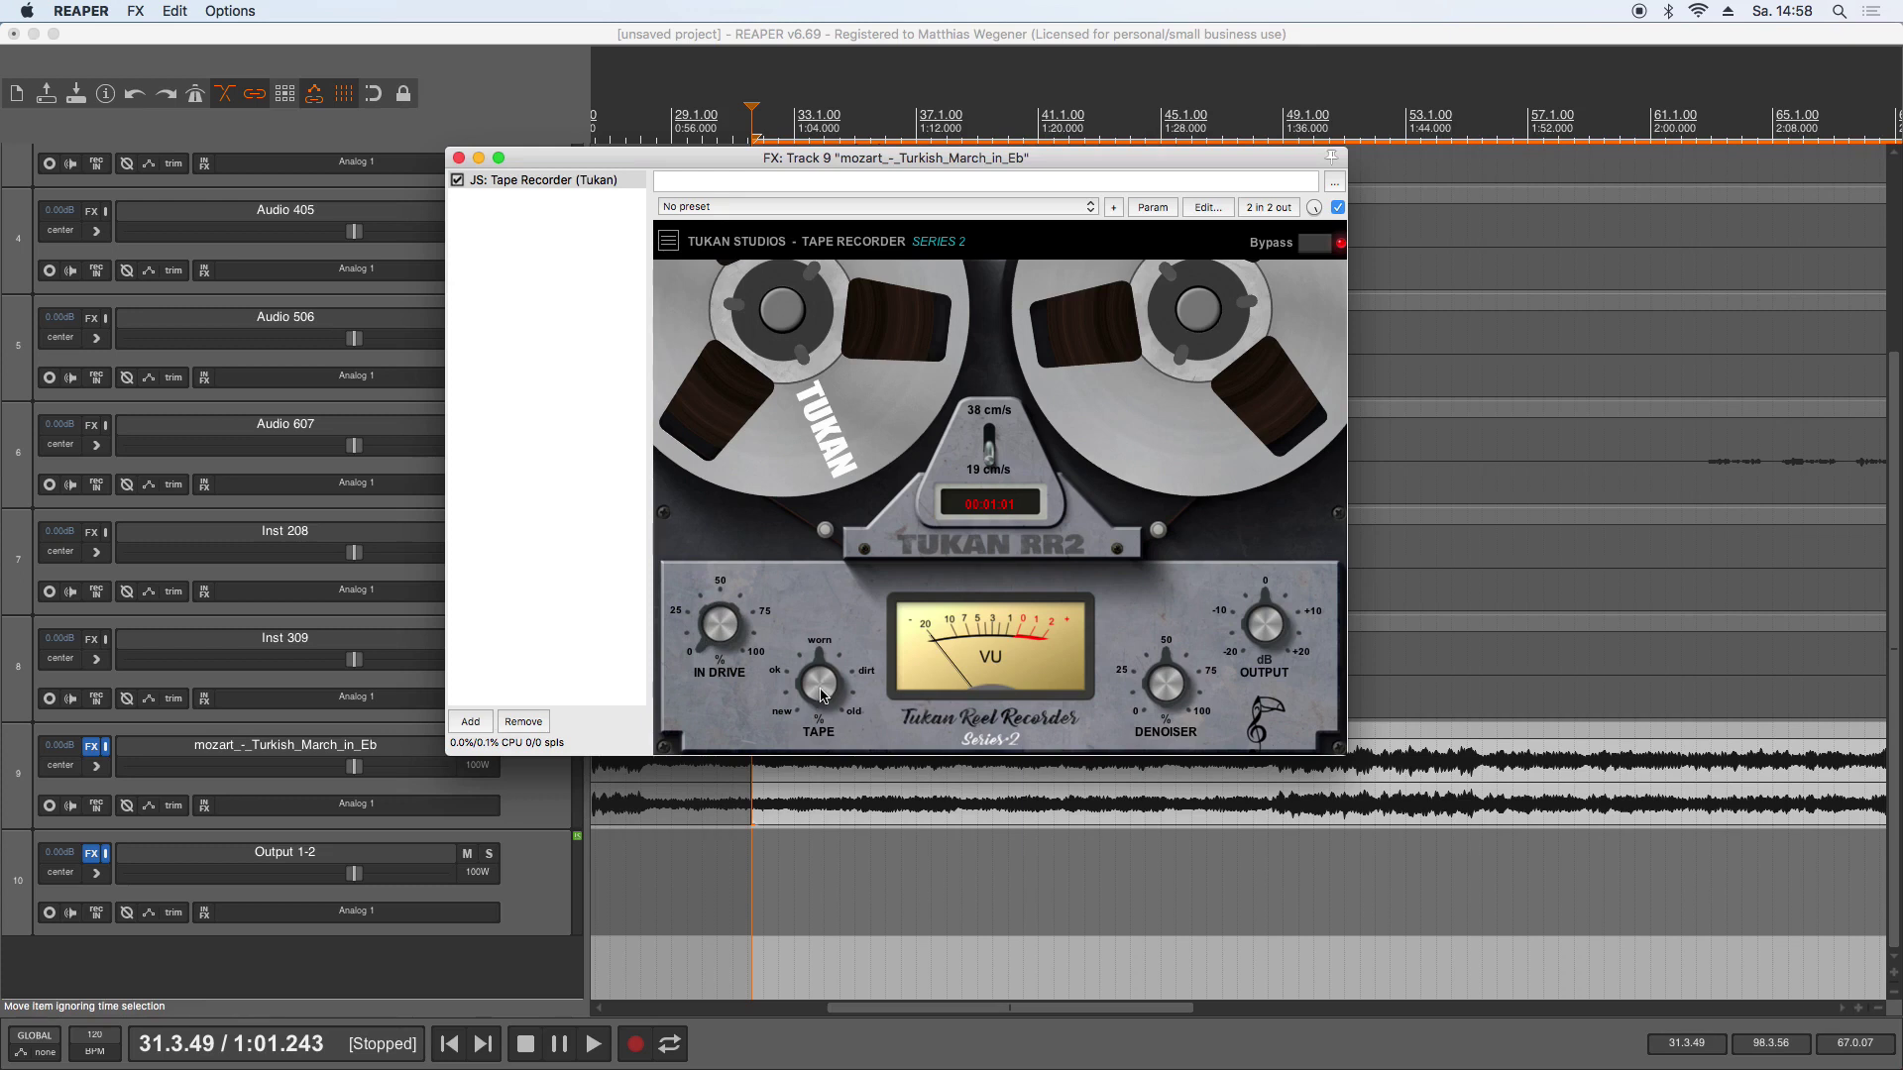
left_click_drag(820, 696, 830, 844)
mouse_move(820, 694)
left_mouse_down()
mouse_move(841, 538)
mouse_move(830, 737)
mouse_move(794, 721)
left_mouse_up()
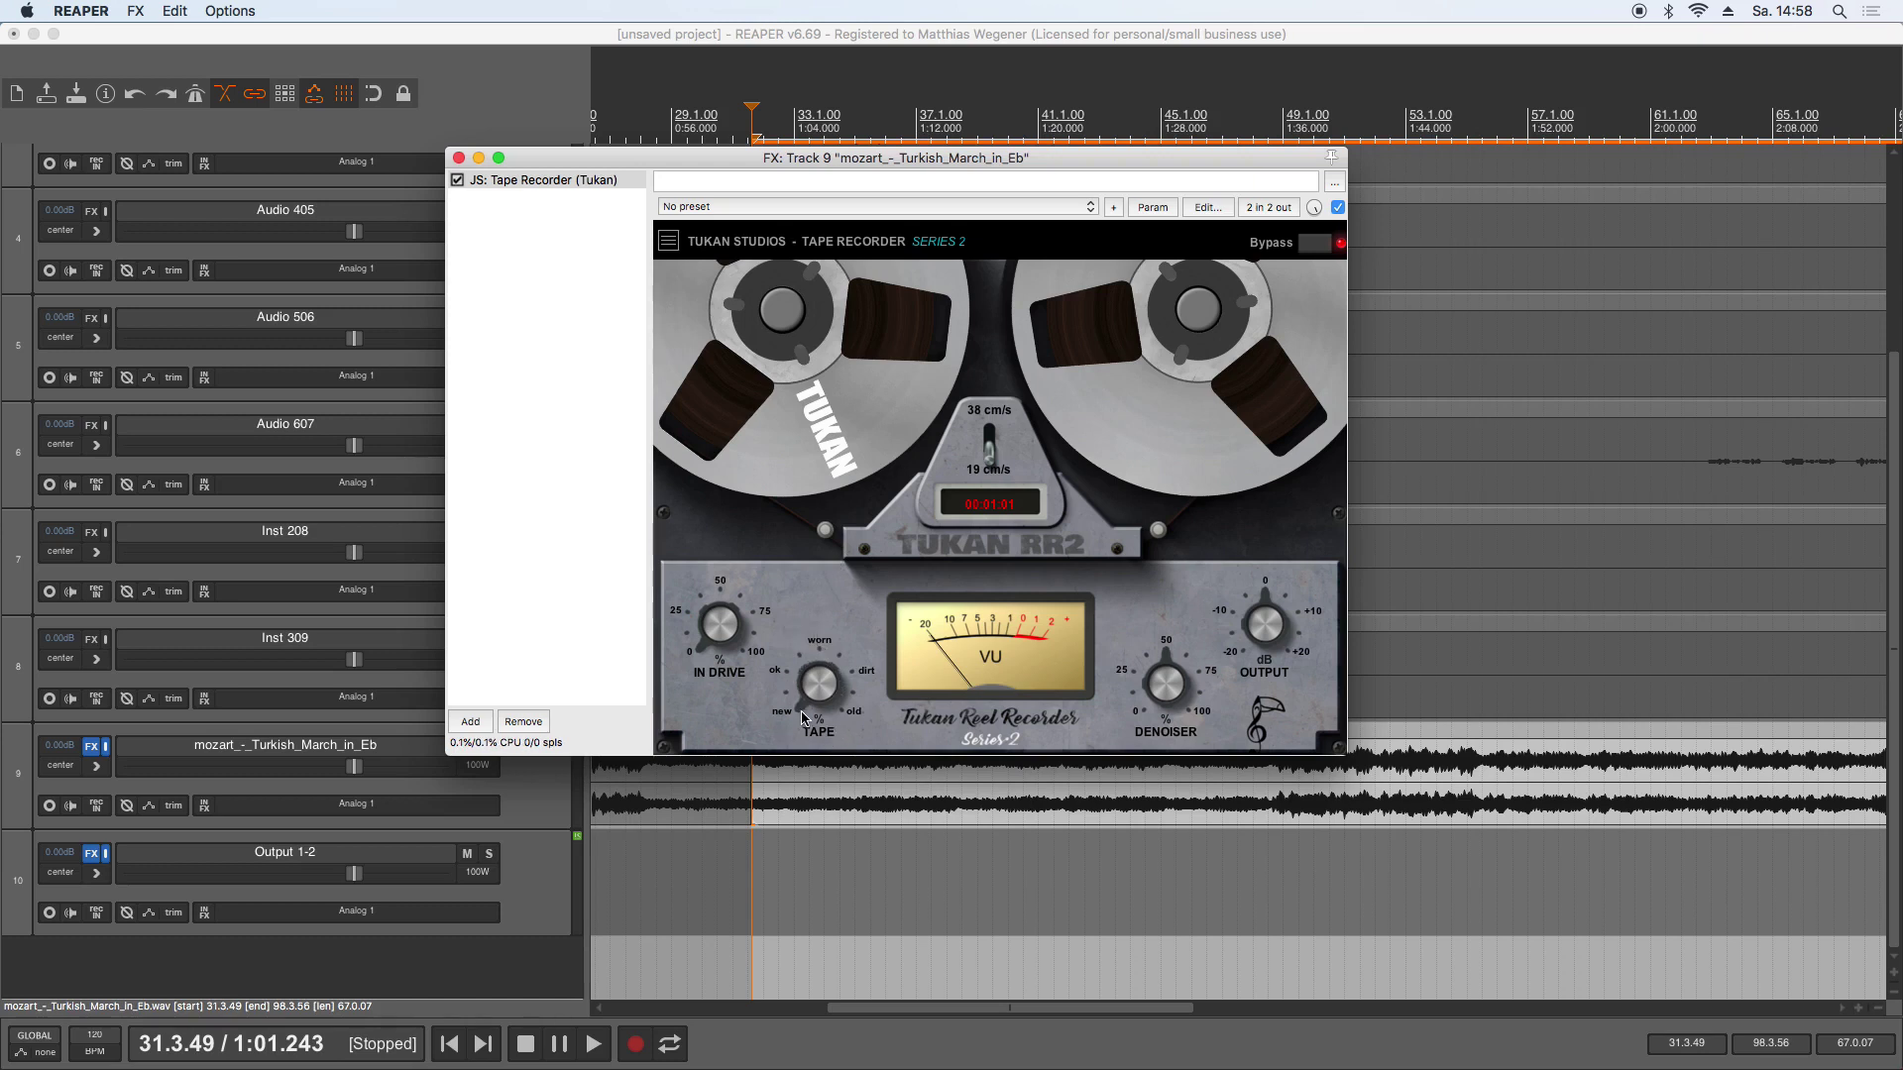
left_click(823, 693)
left_click_drag(823, 693, 842, 889)
left_click_drag(811, 686, 829, 637)
left_click_drag(828, 720, 839, 660)
mouse_move(1140, 696)
left_mouse_down()
mouse_move(1194, 684)
mouse_move(1170, 706)
left_mouse_up()
left_click_drag(1259, 637, 1261, 630)
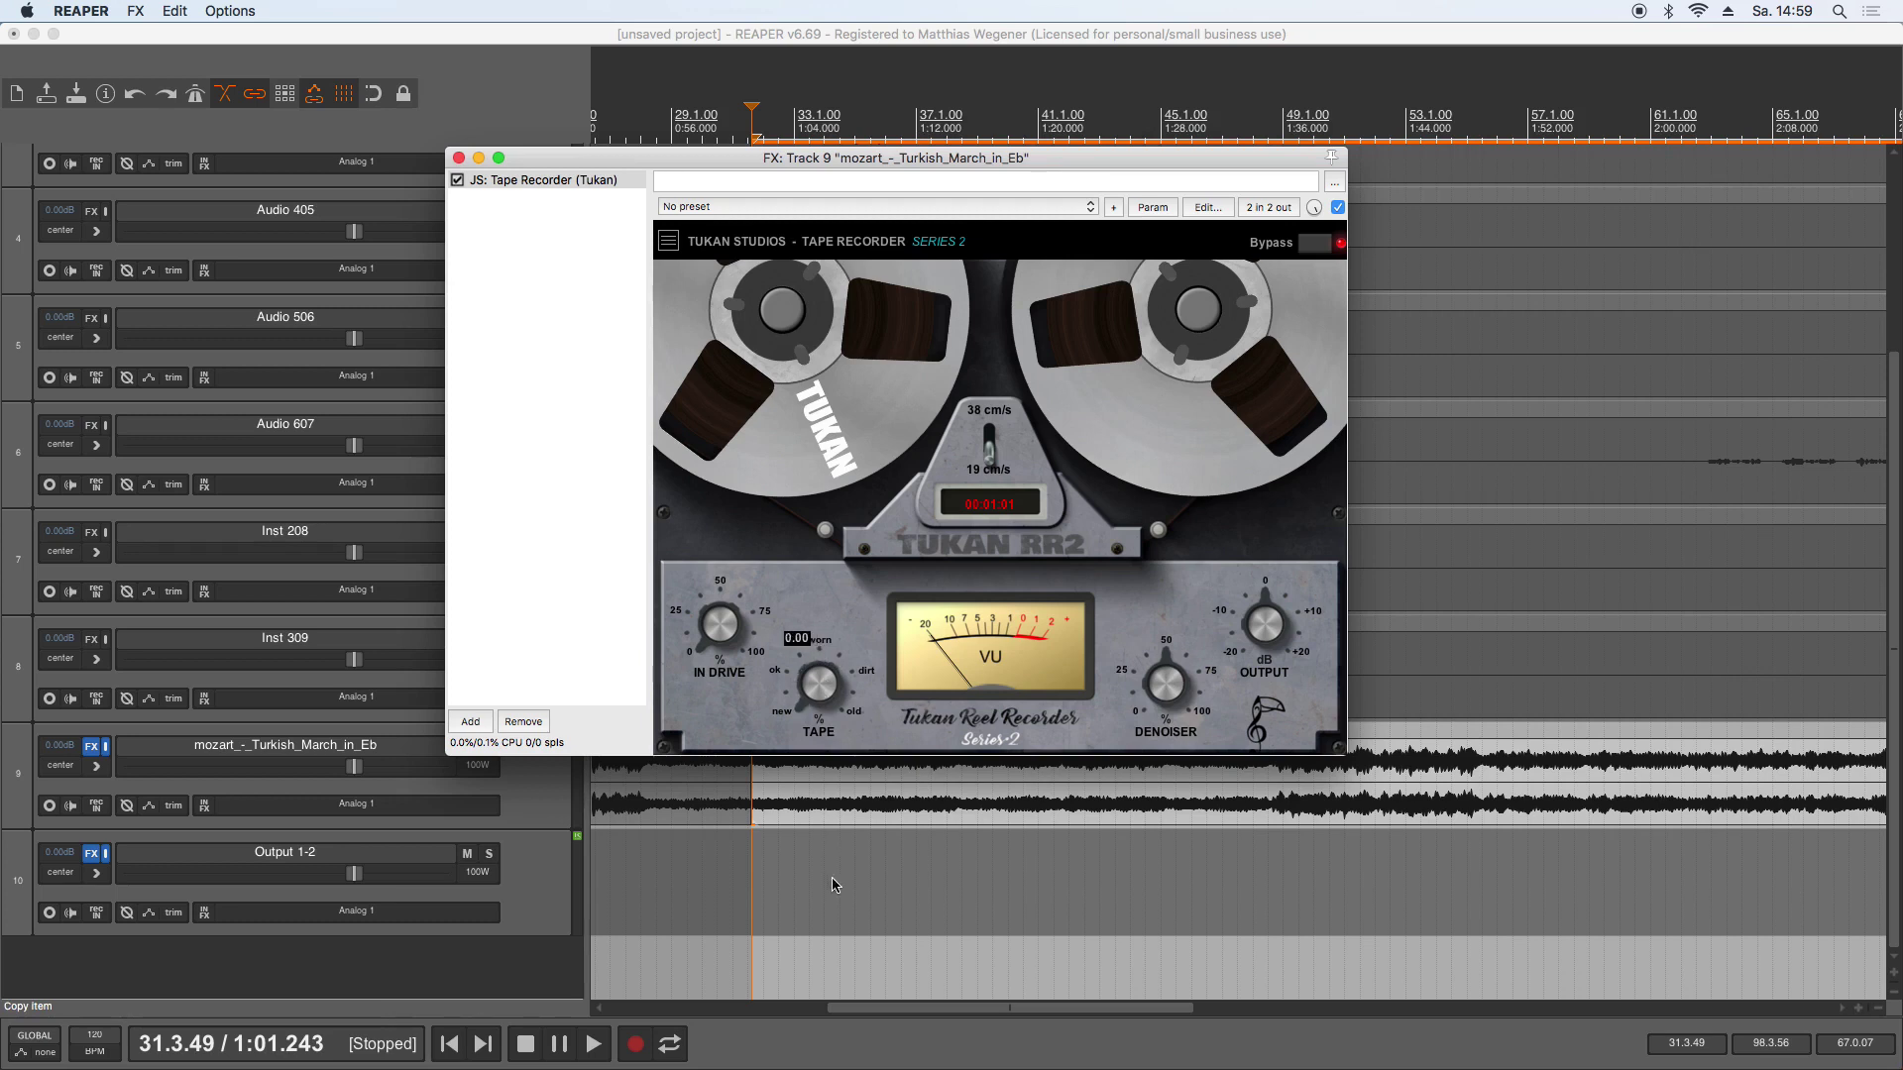
left_click(990, 451)
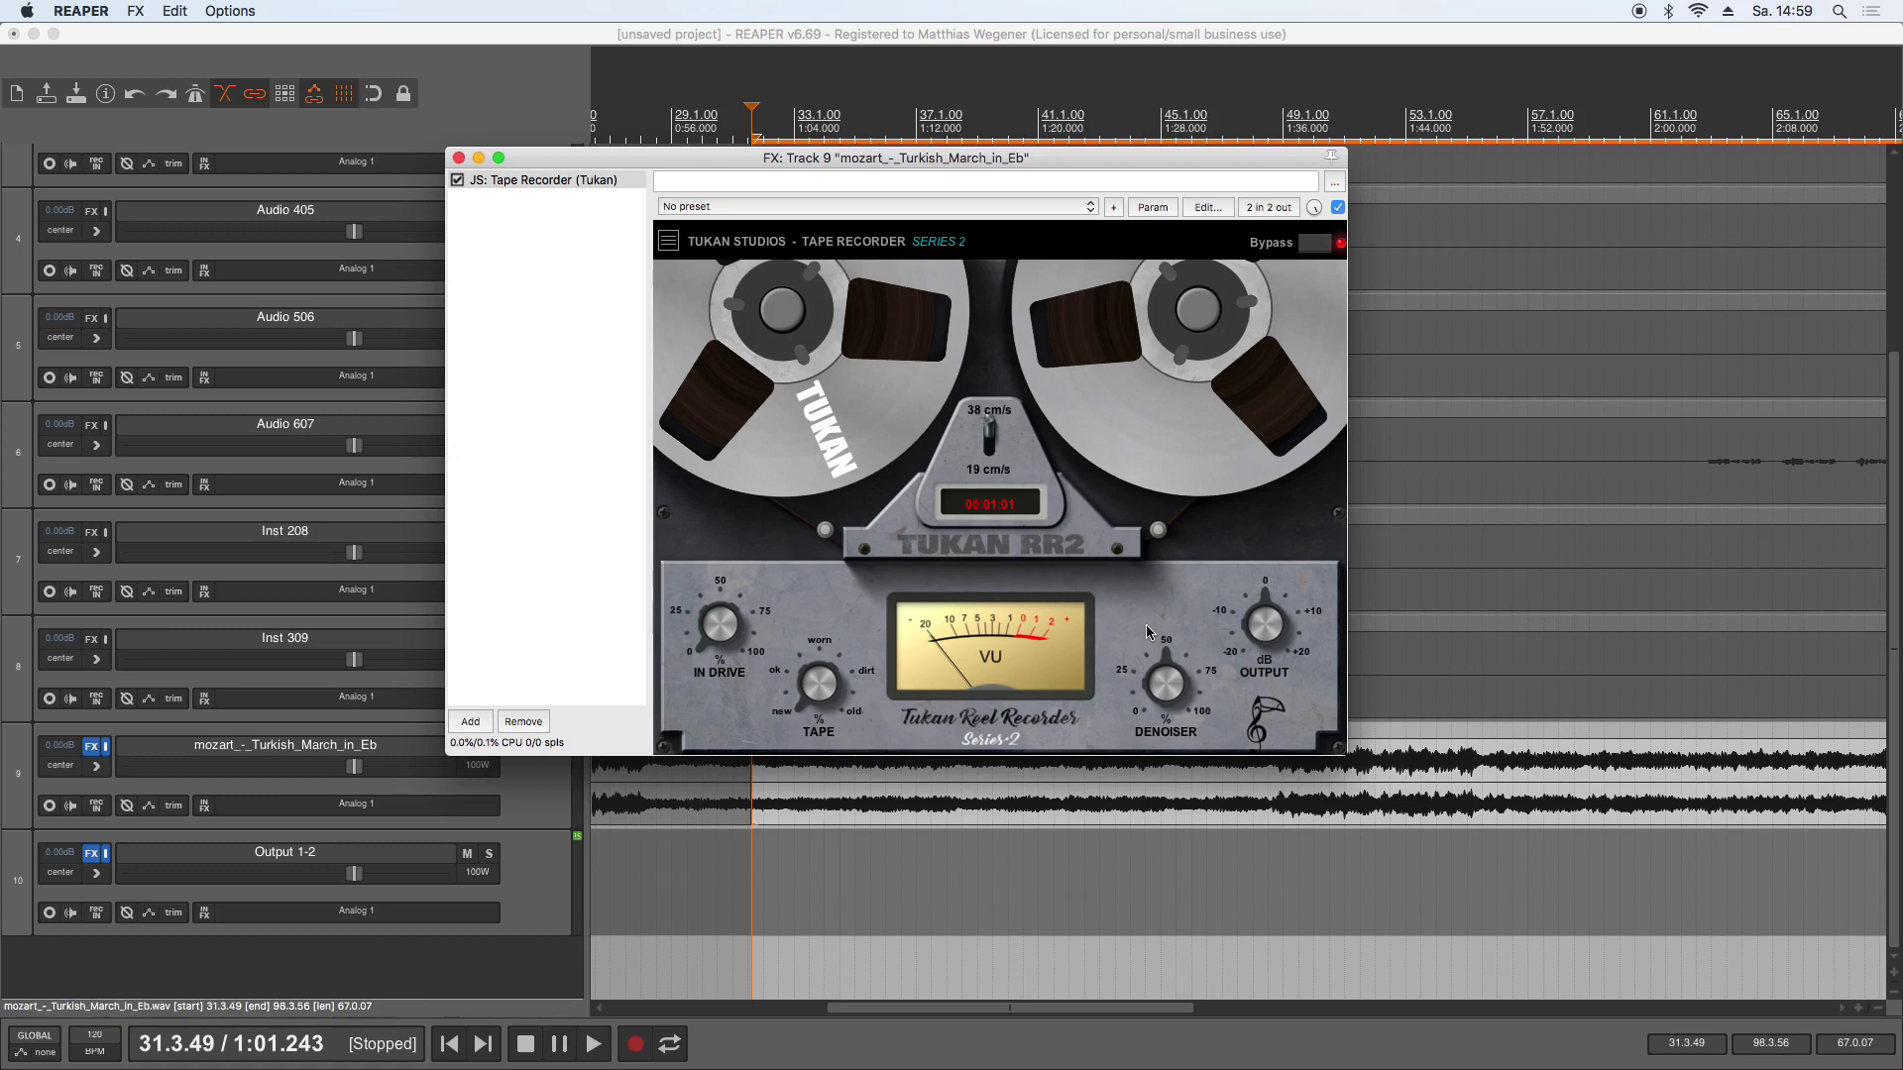
Step: Audition the Turkish March track with the Tape Recorder bypassed, then switch bypass off and play the same passage
key("space")
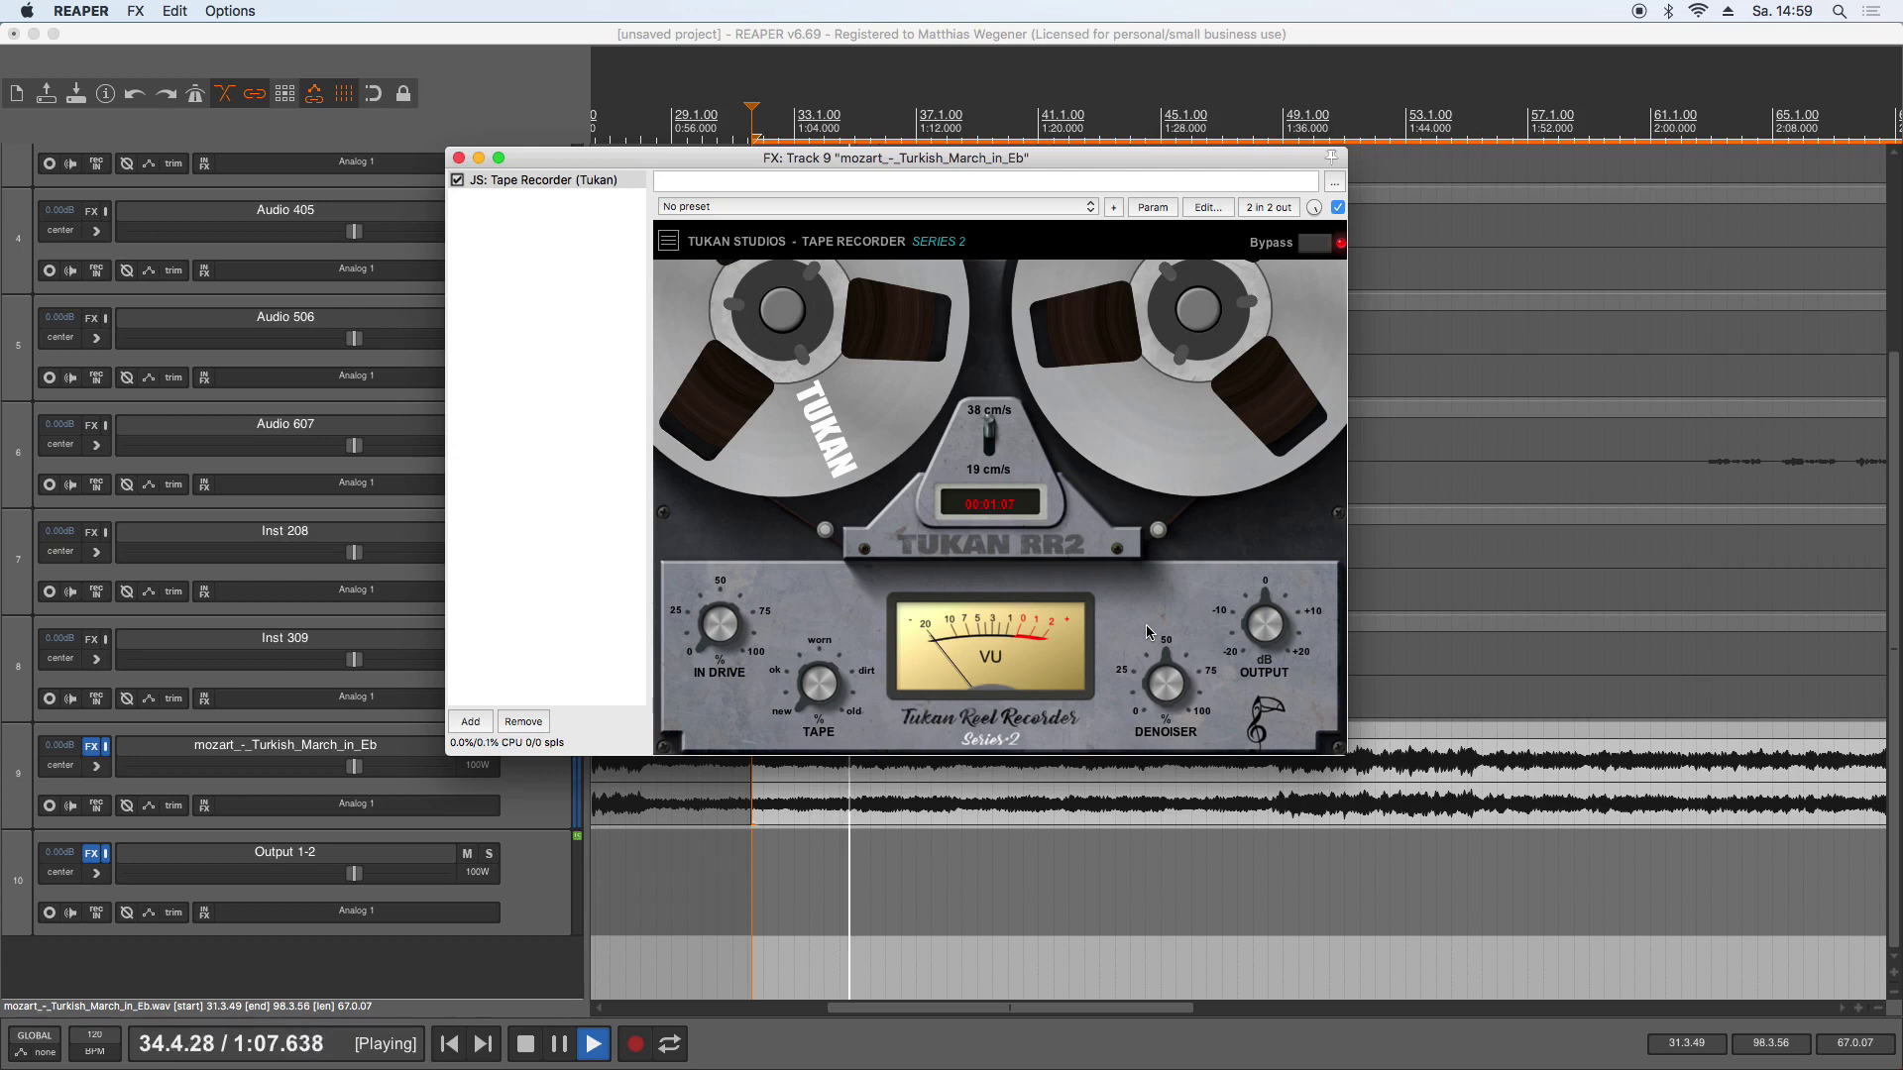
key("space")
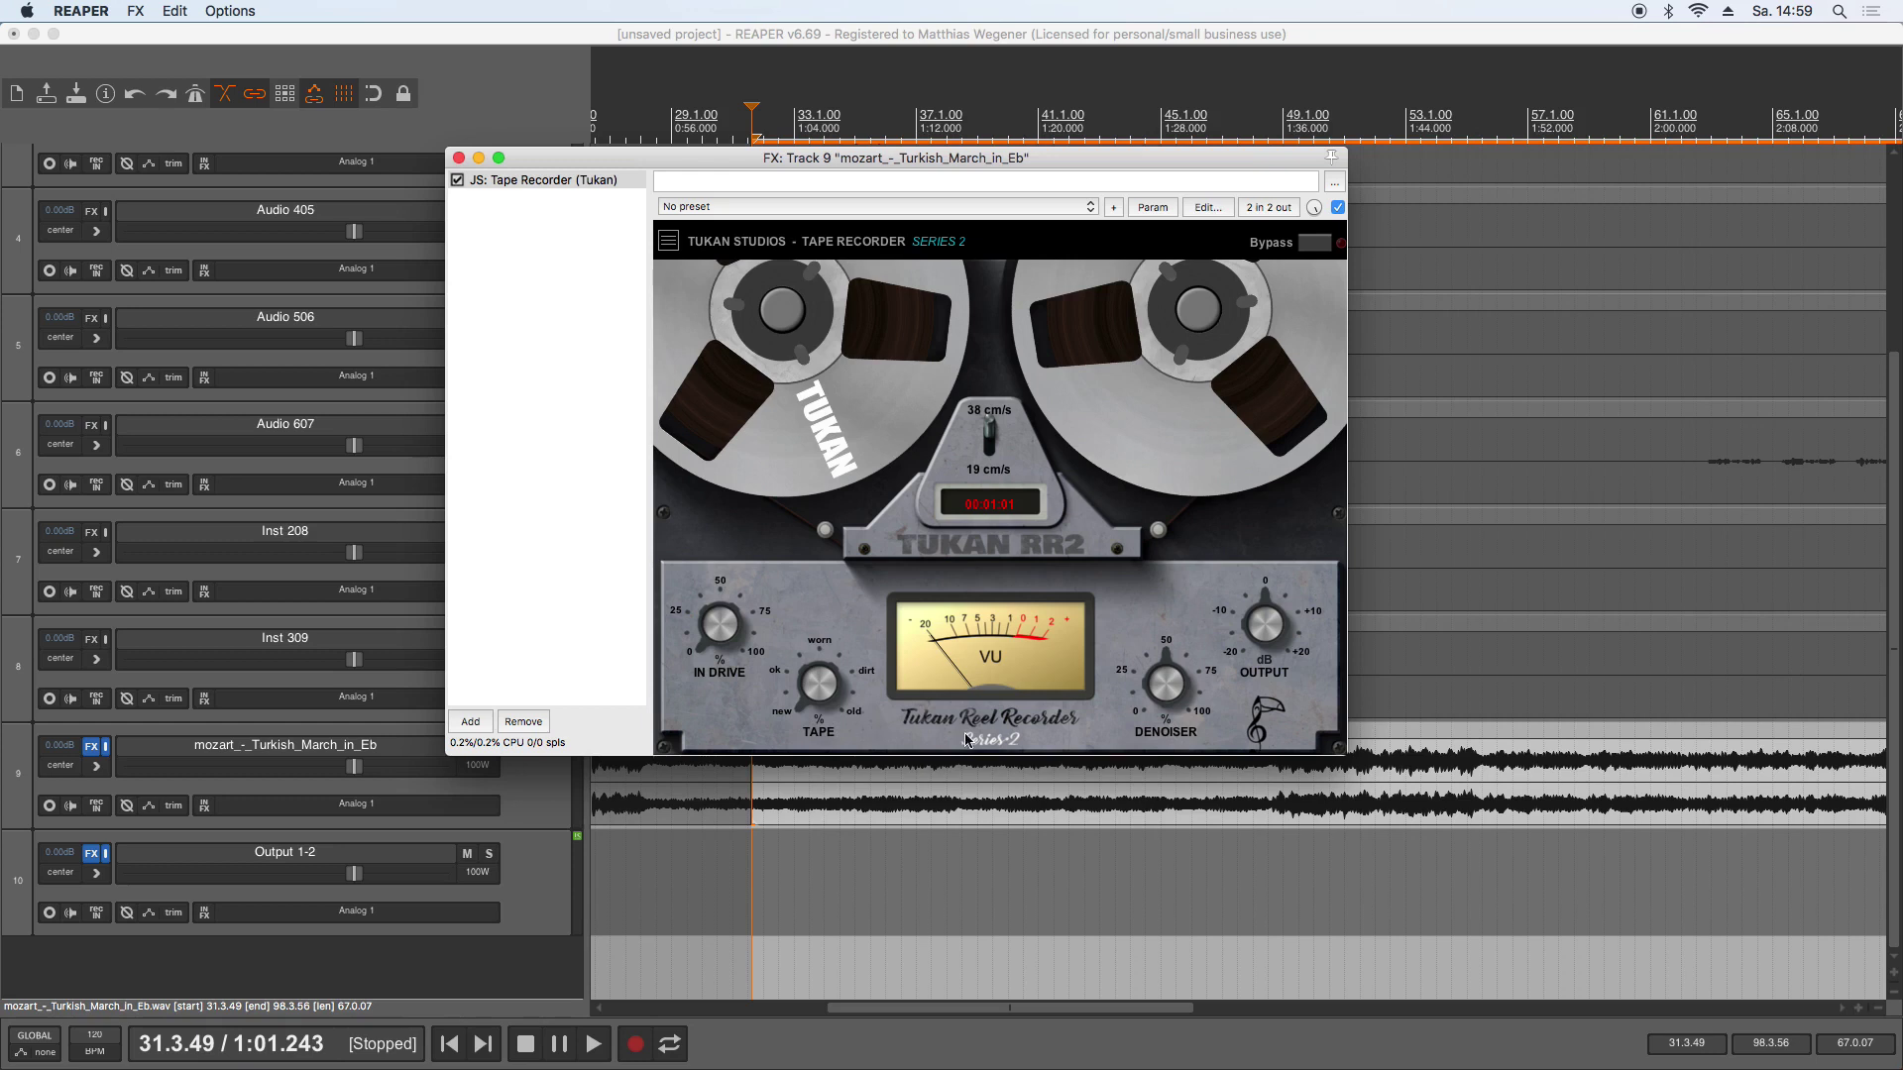
key("space")
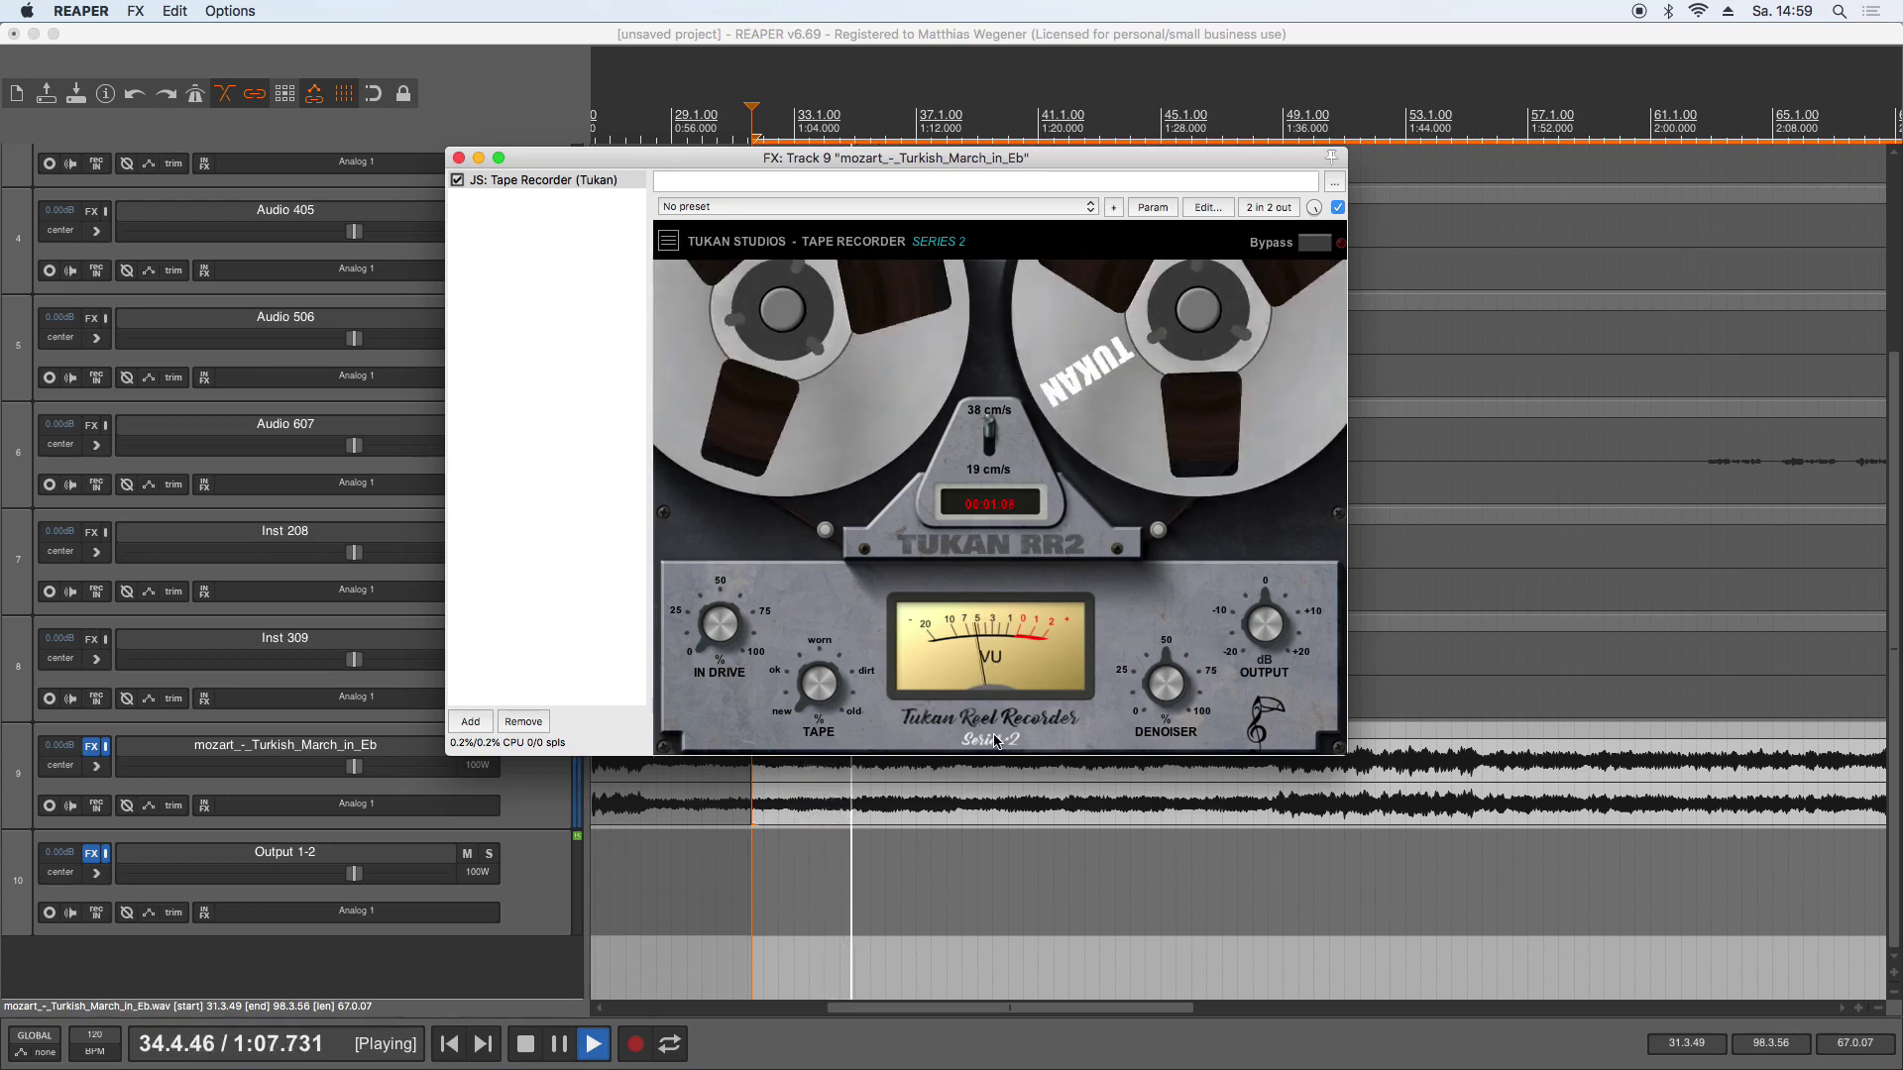
key("space")
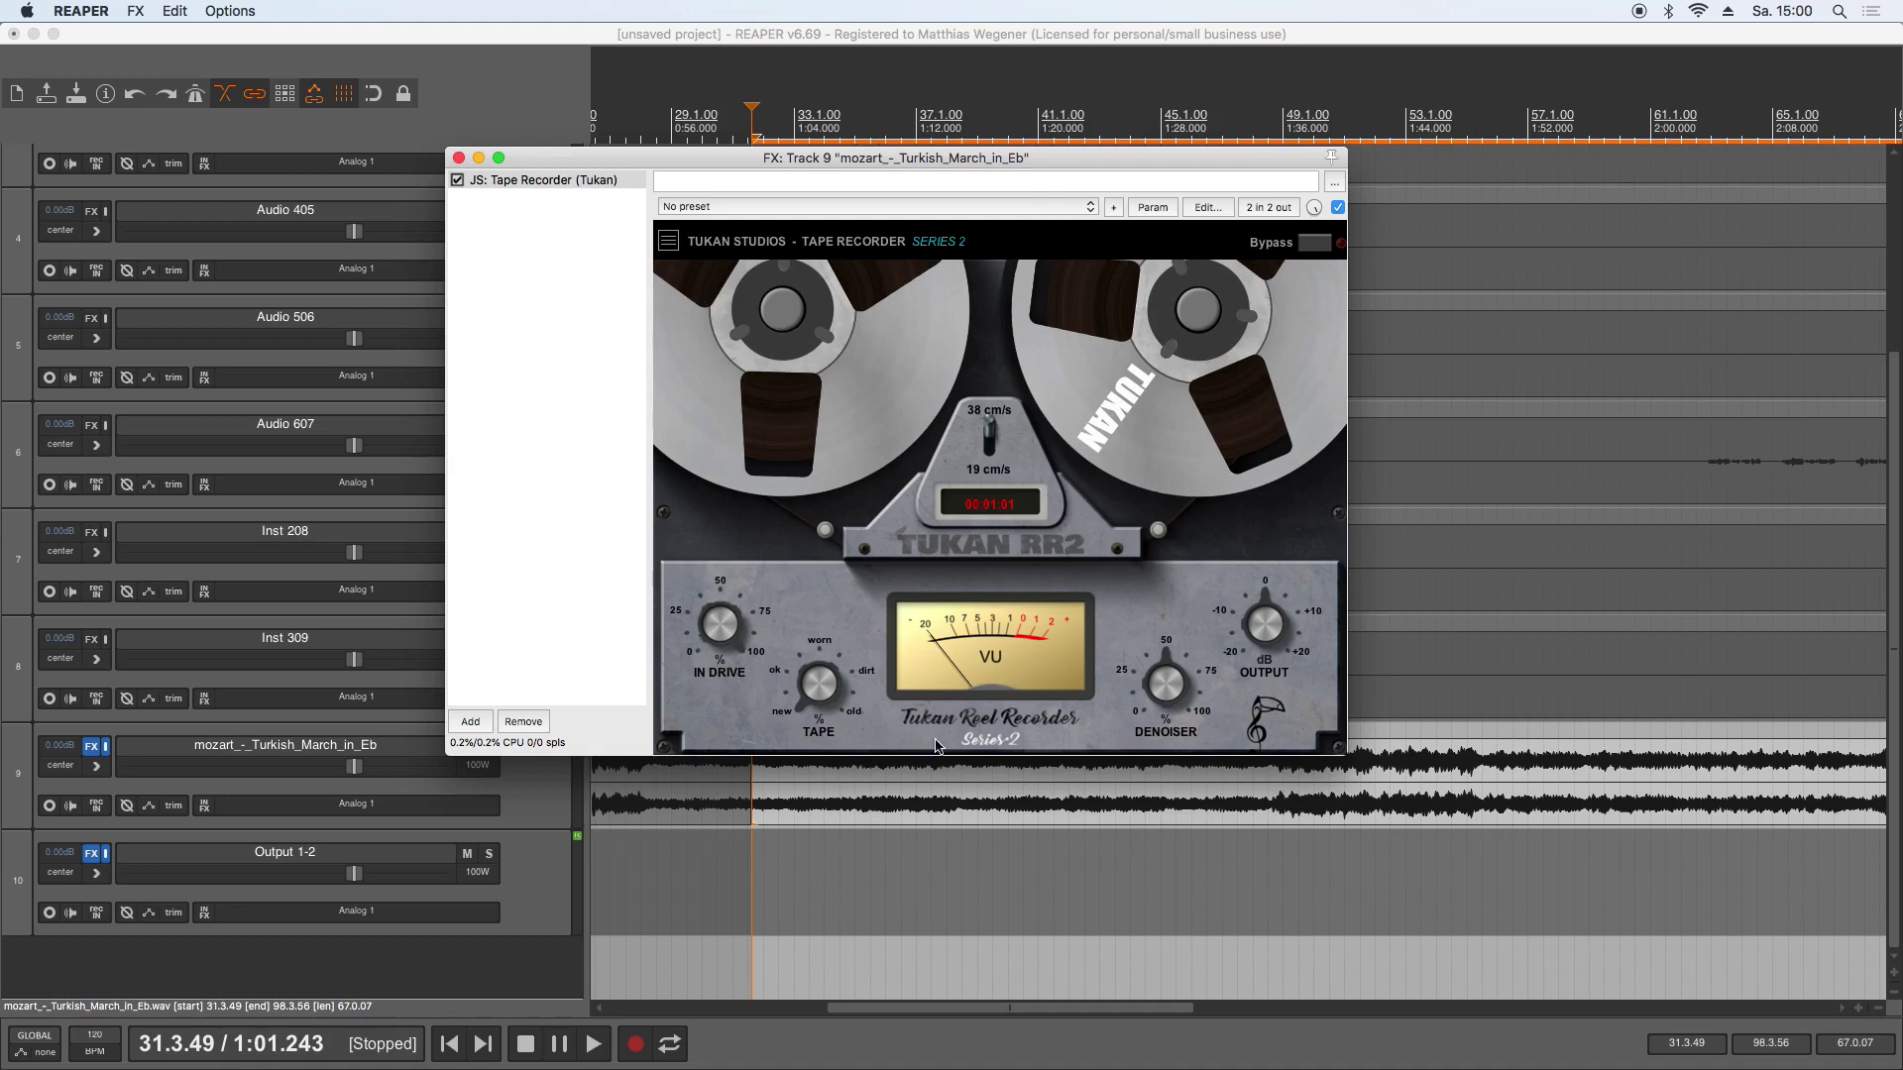
Step: Replay the Turkish March repeatedly from about 1:01 with the Tape Recorder active at 38 cm/s to judge its sound
key("space")
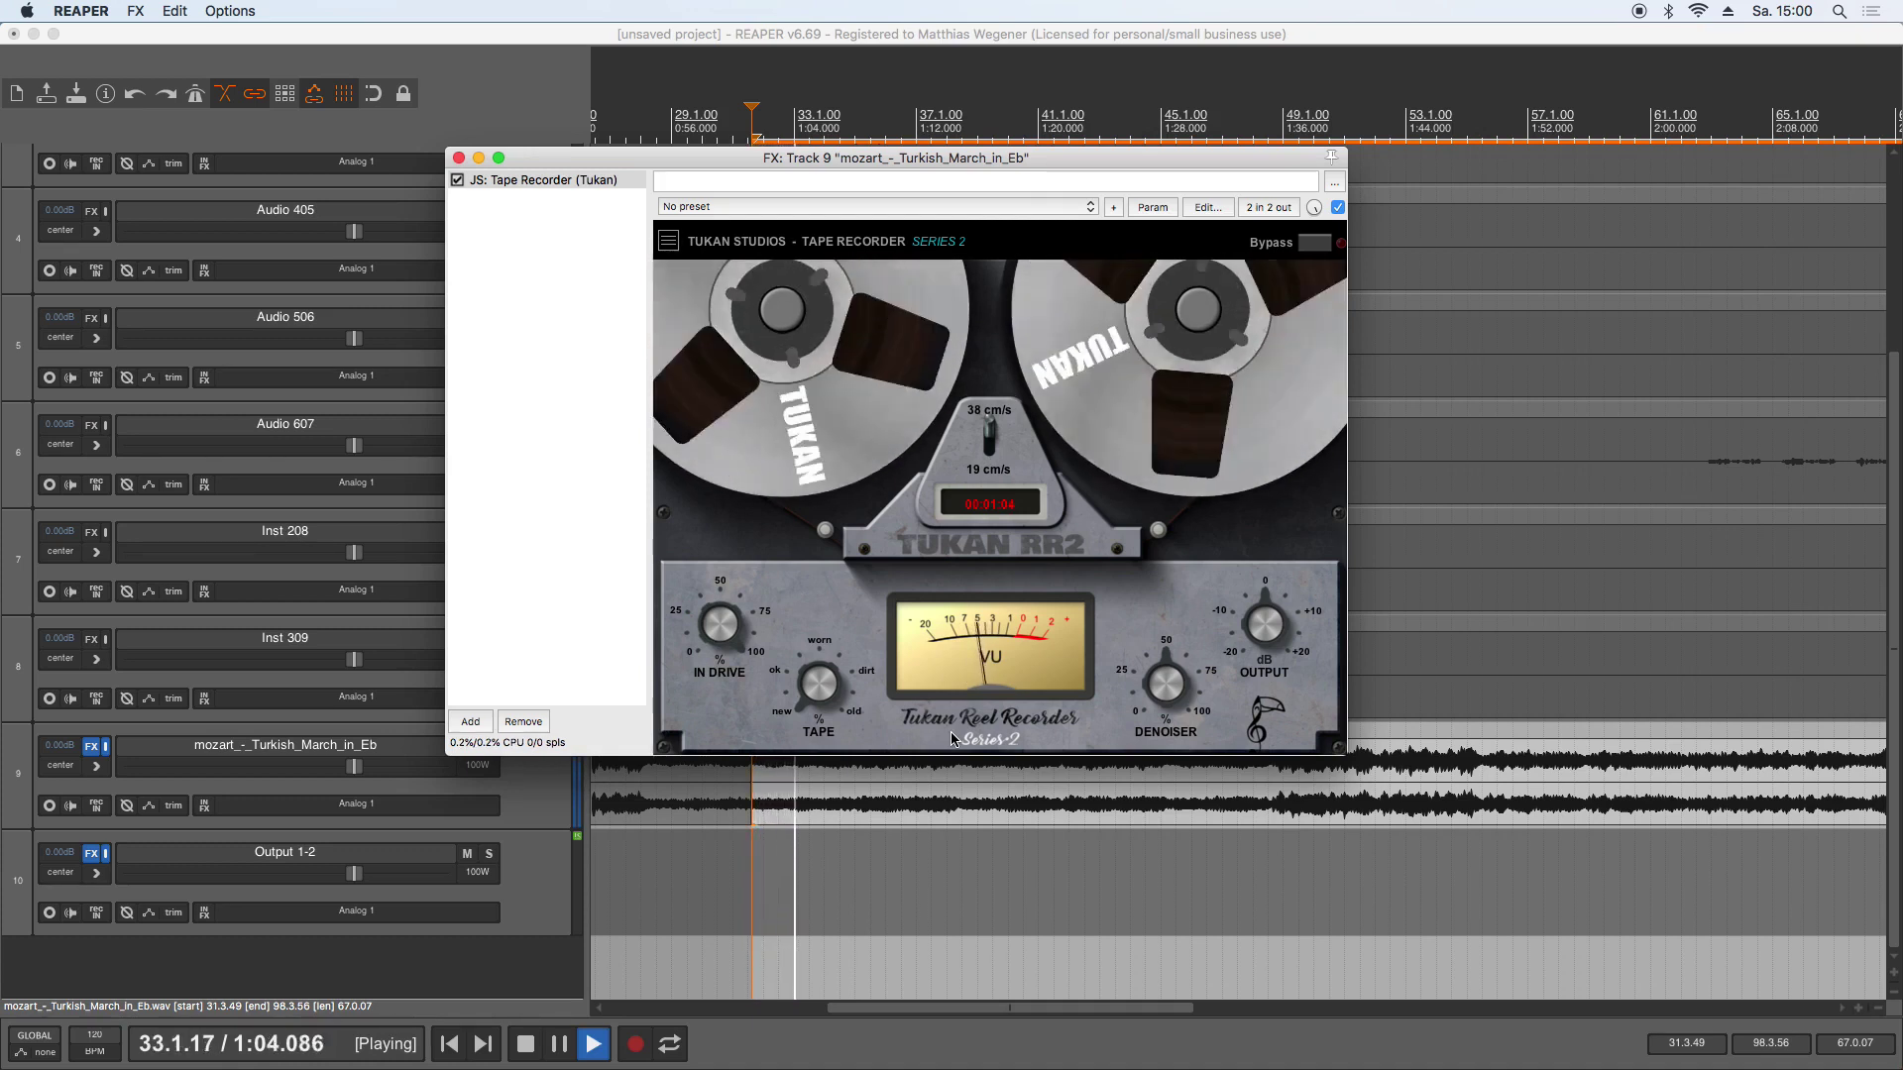
key("space")
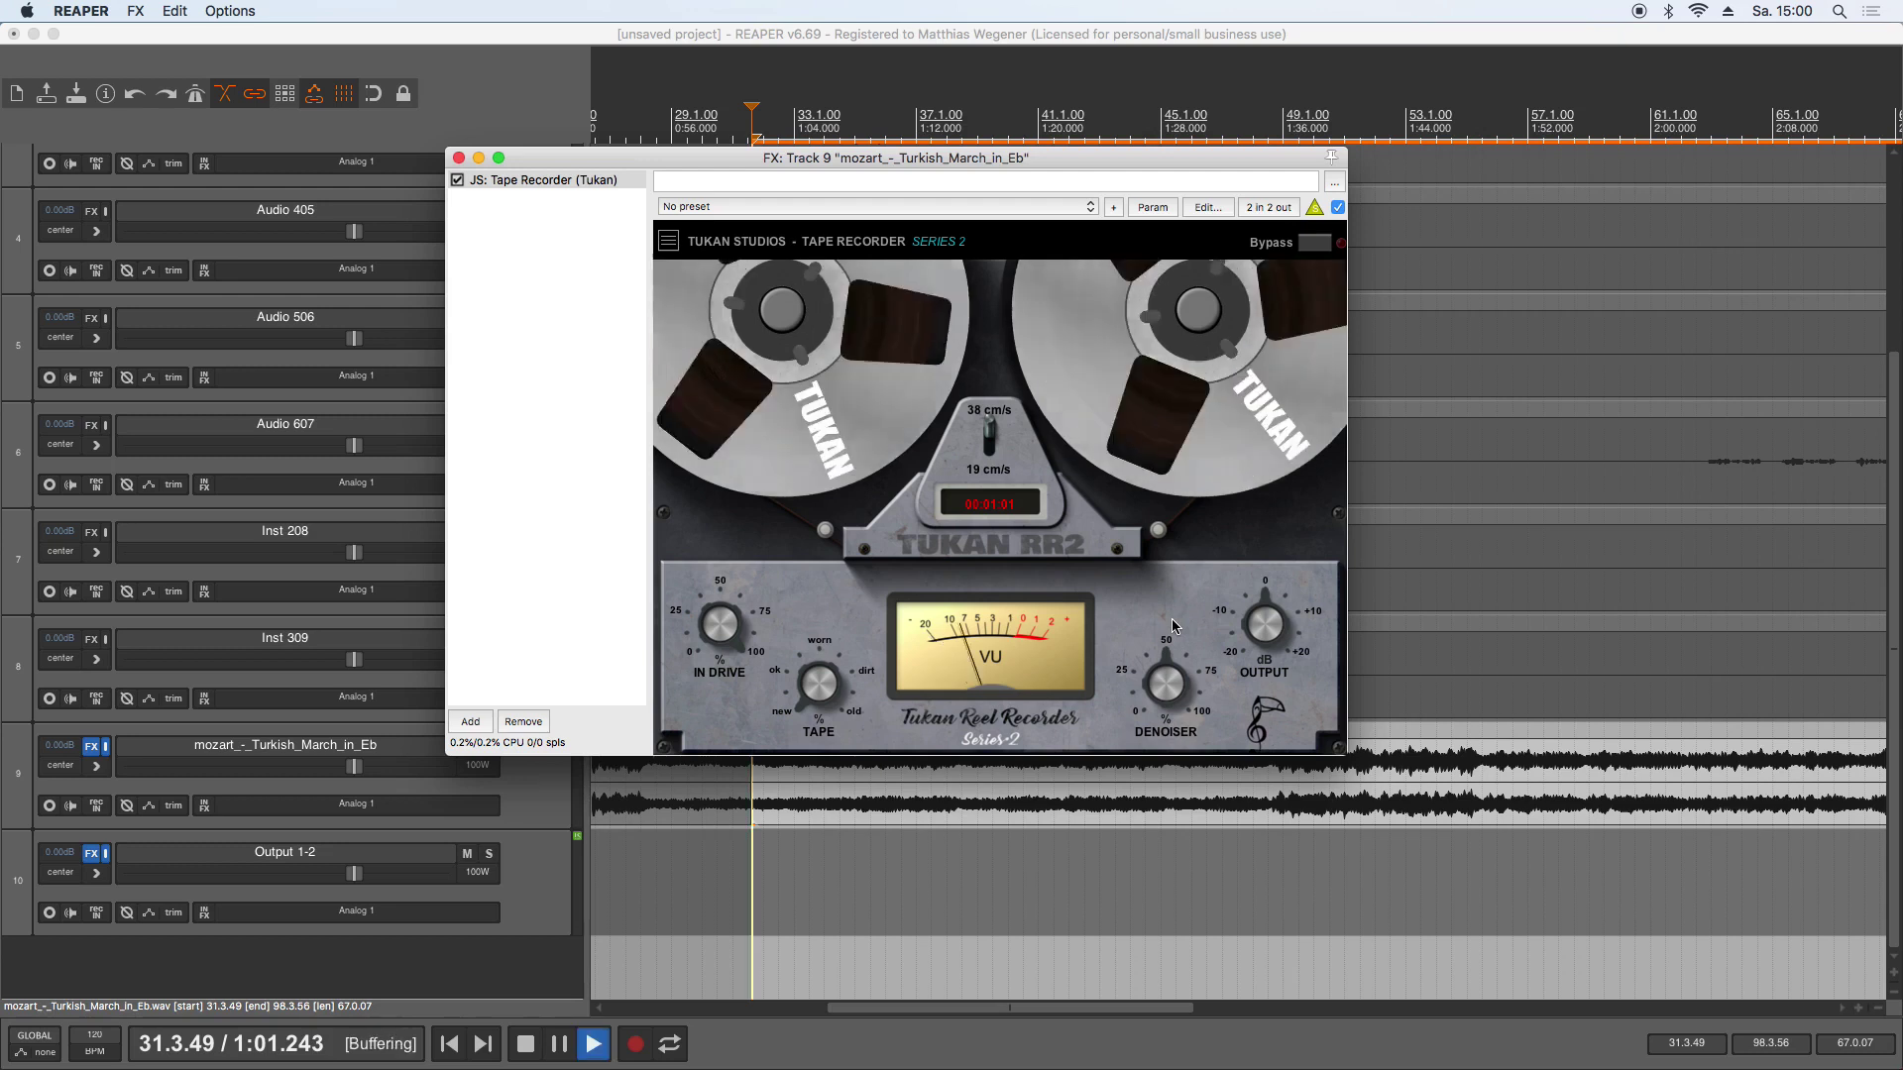
key("space")
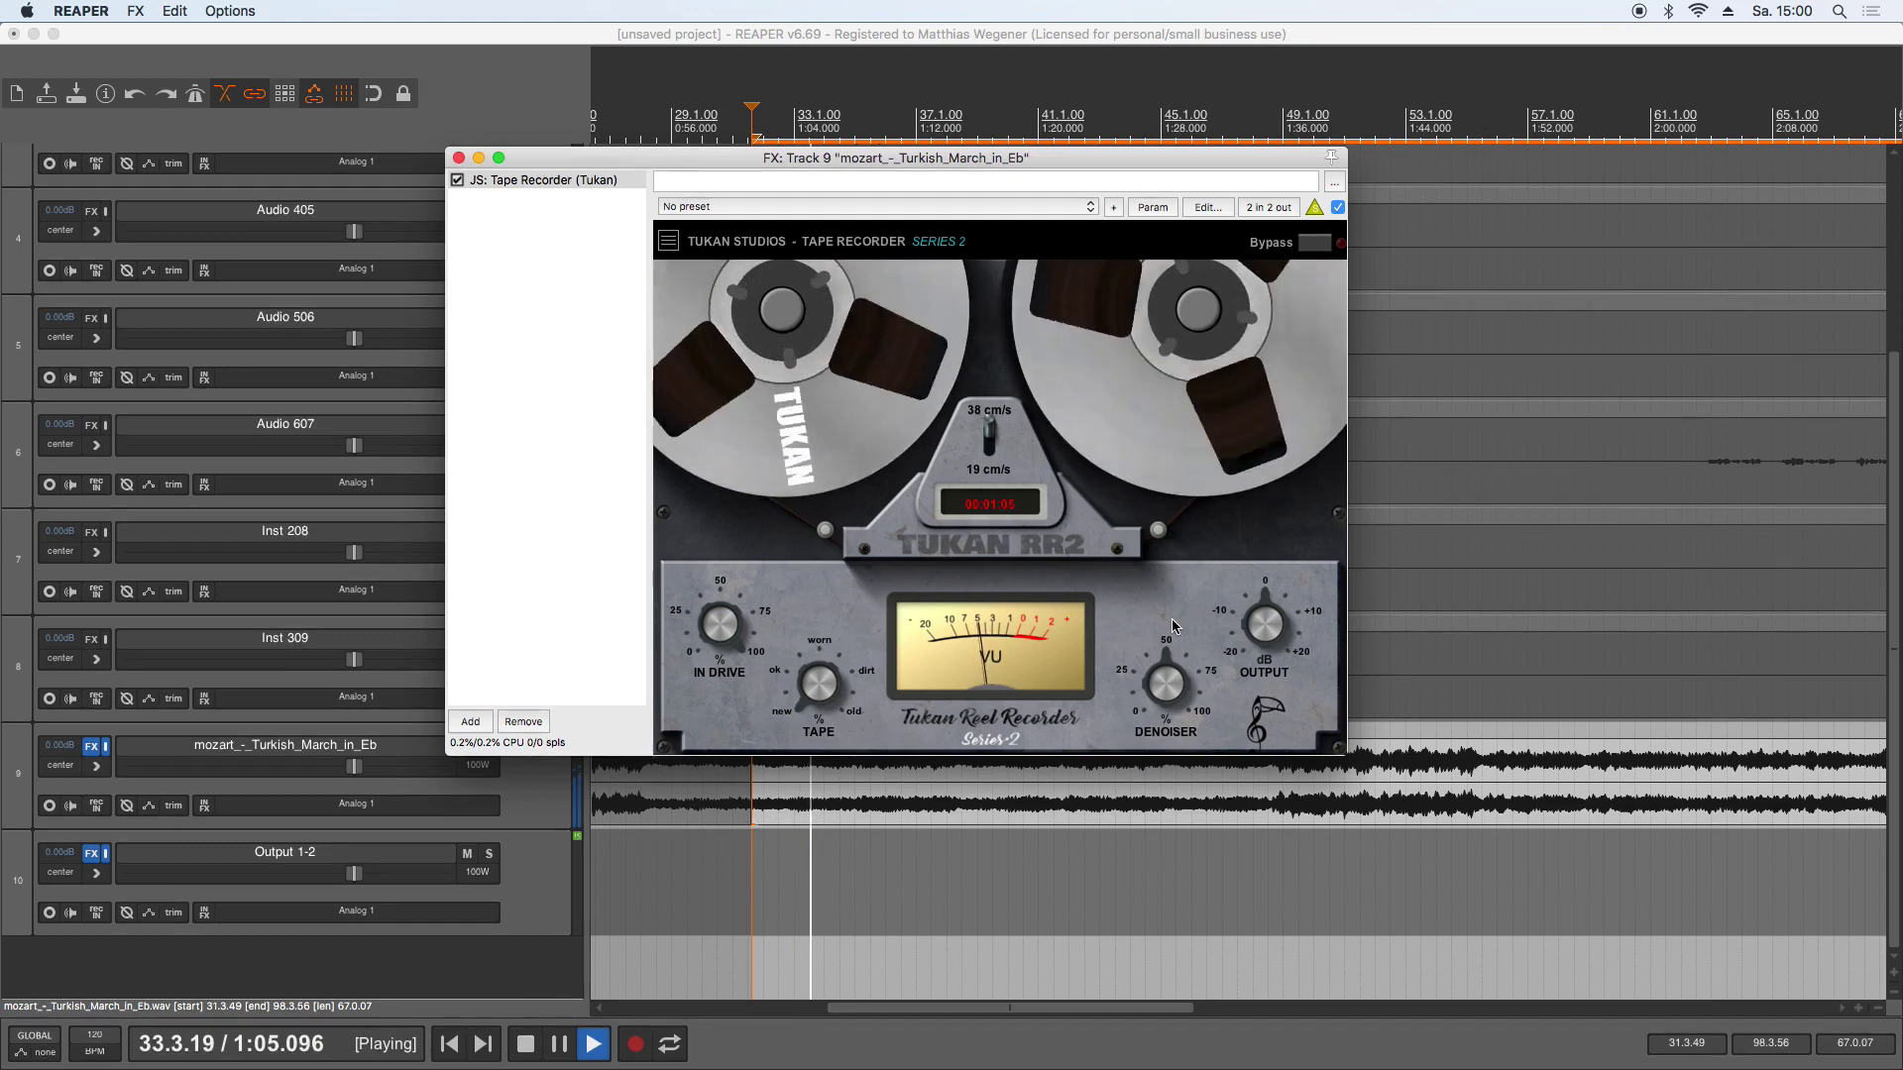
key("space")
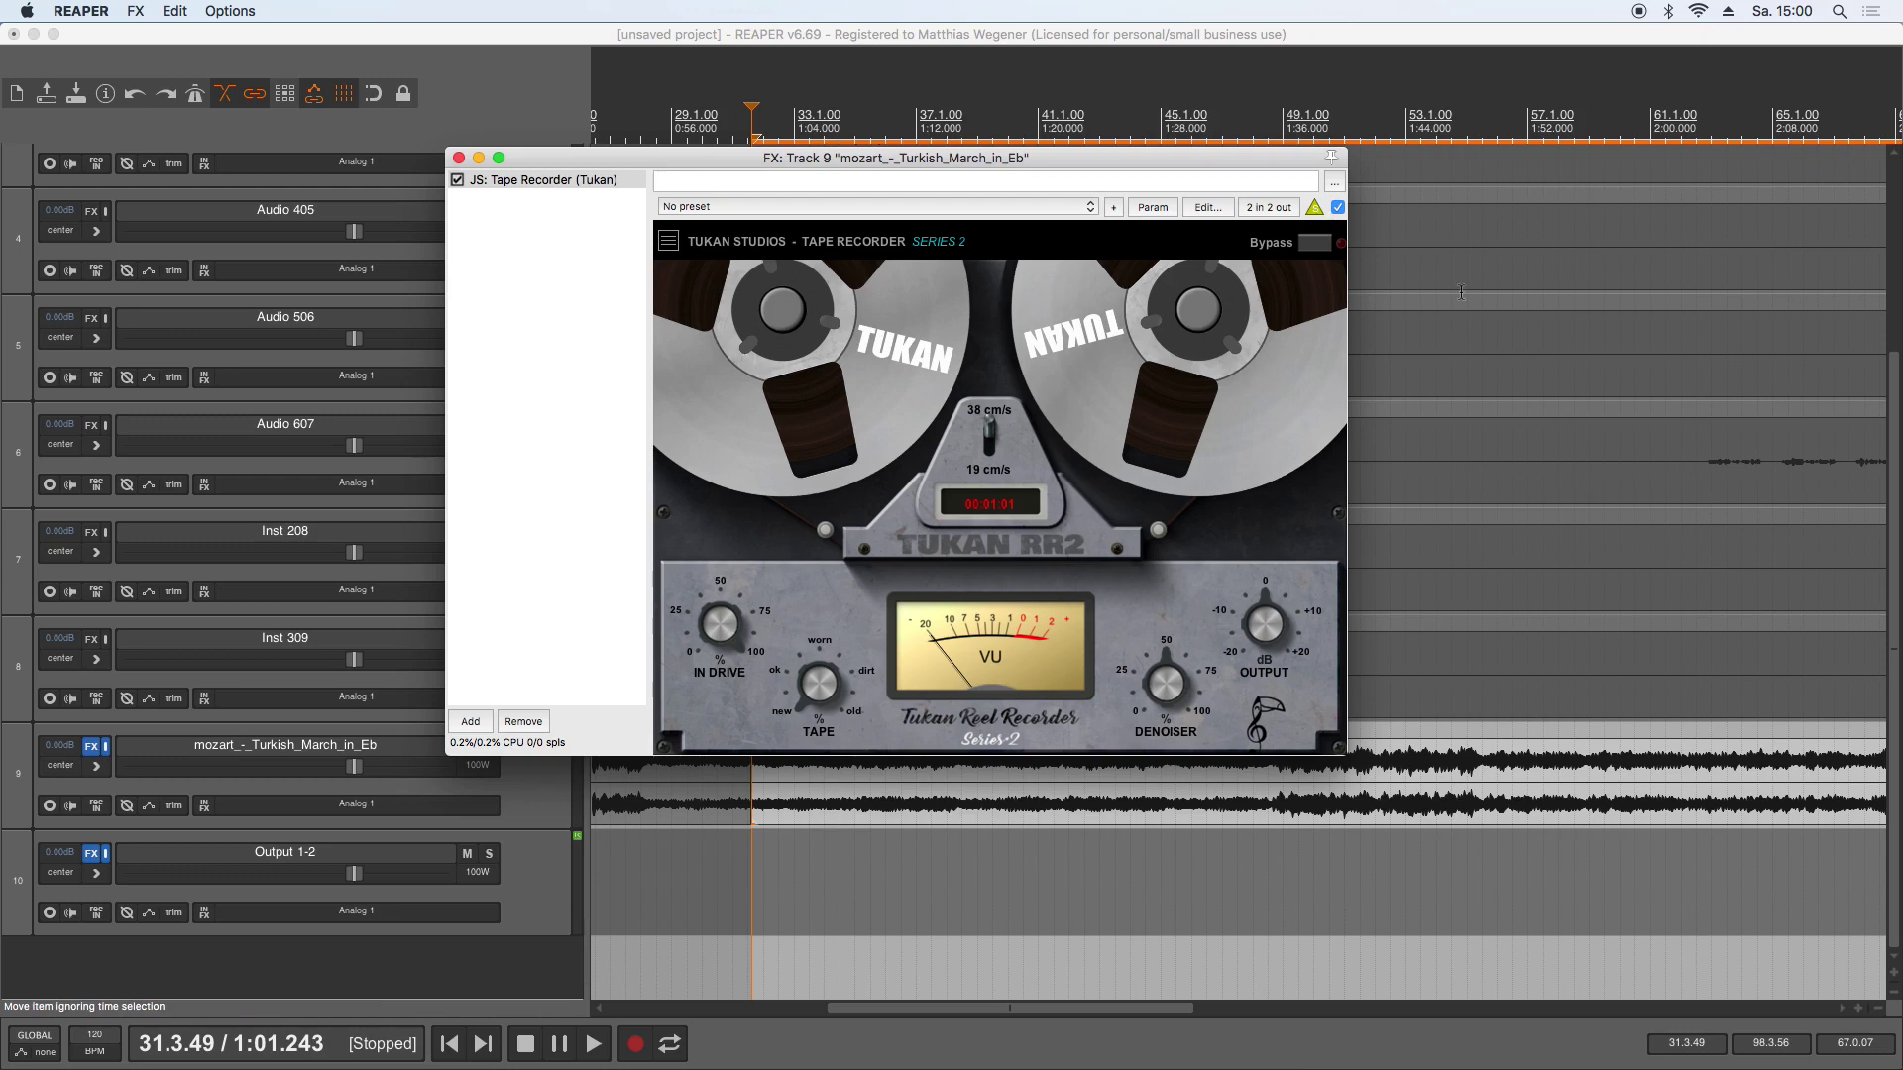
mouse_move(710, 631)
key("space")
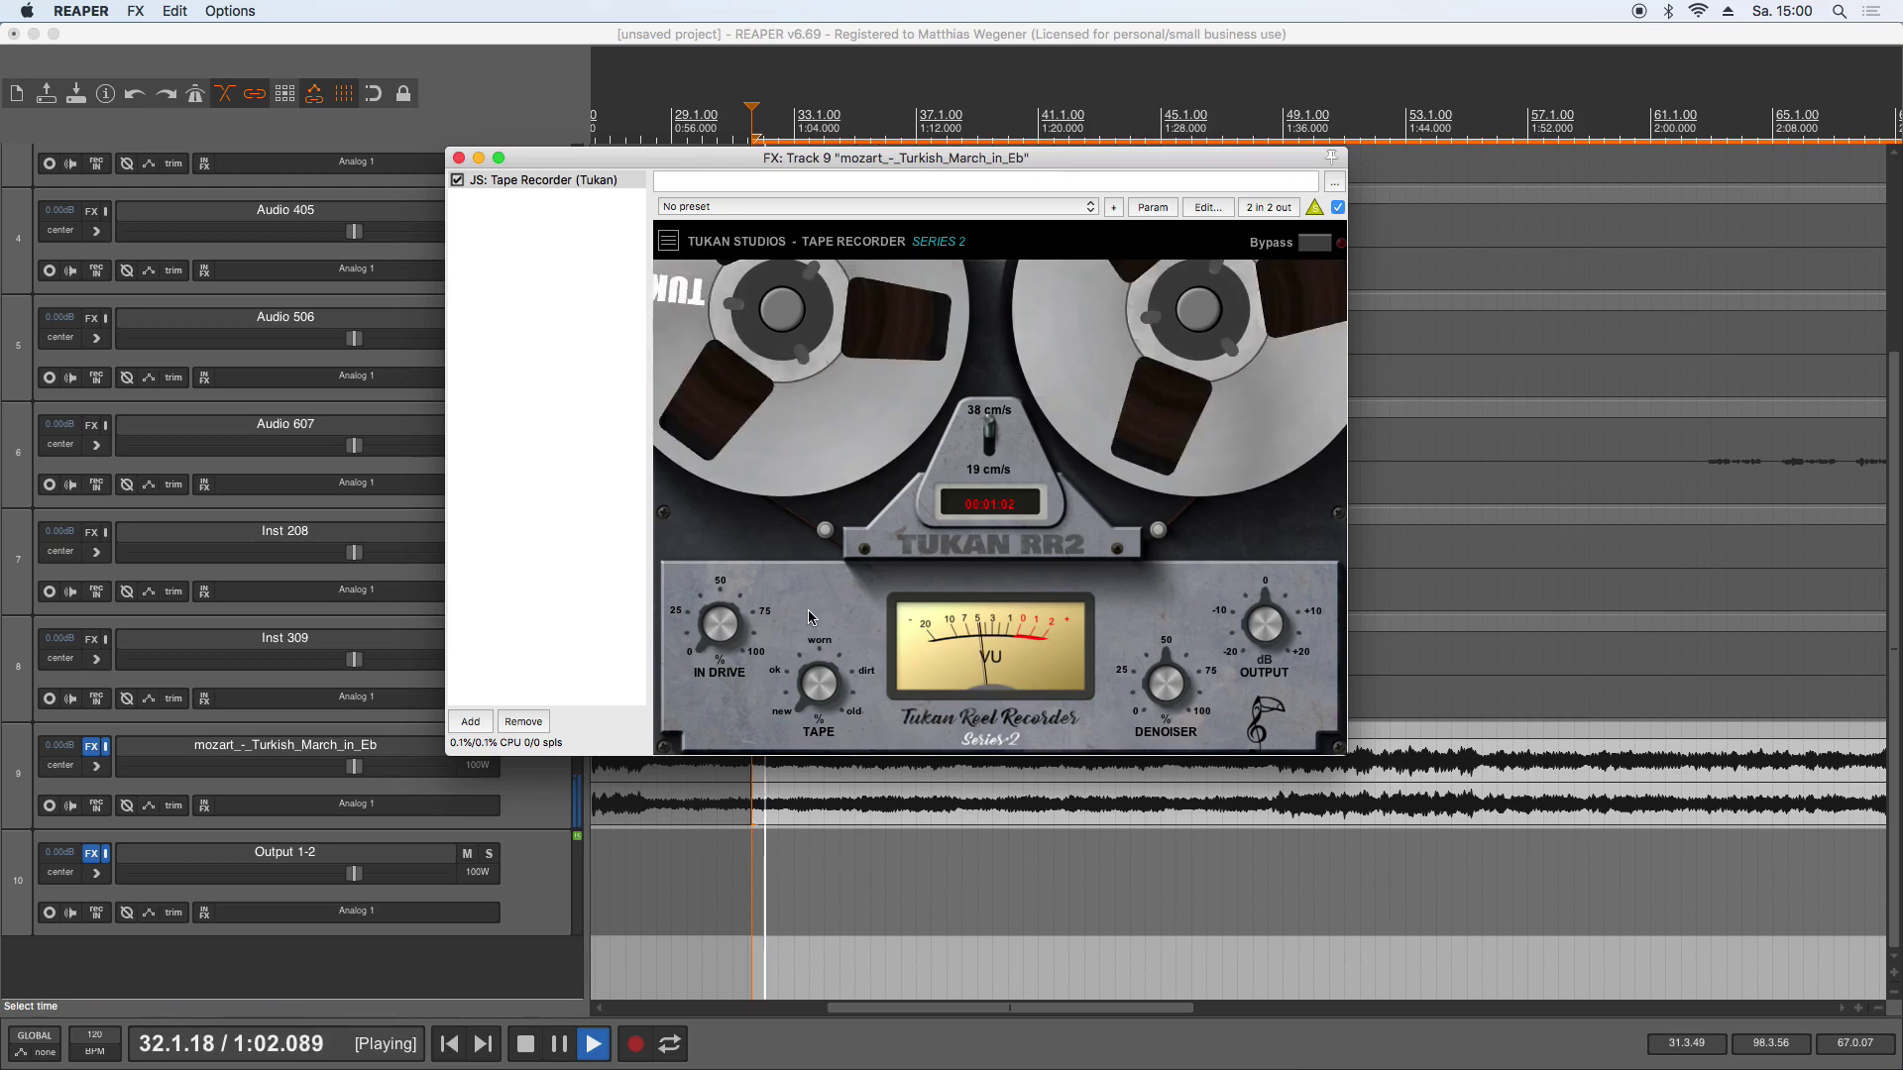
key("space")
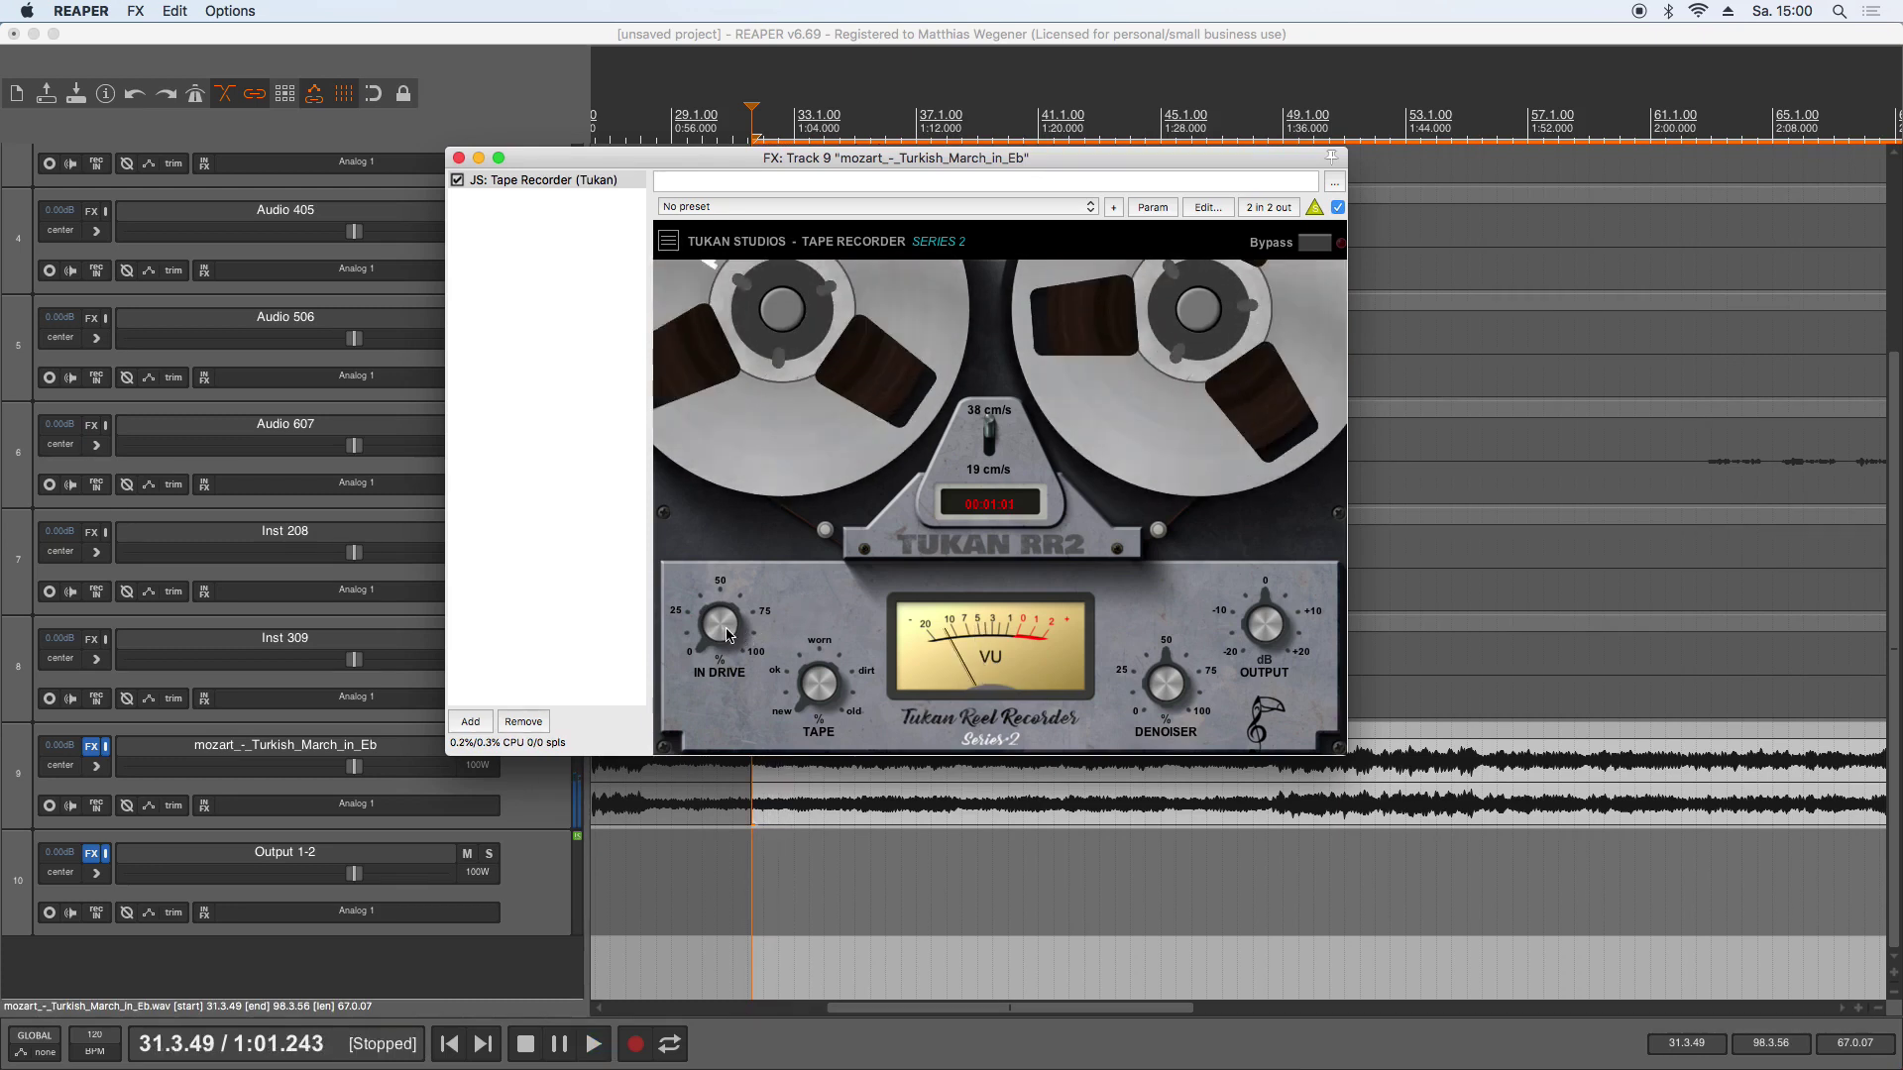
key("space")
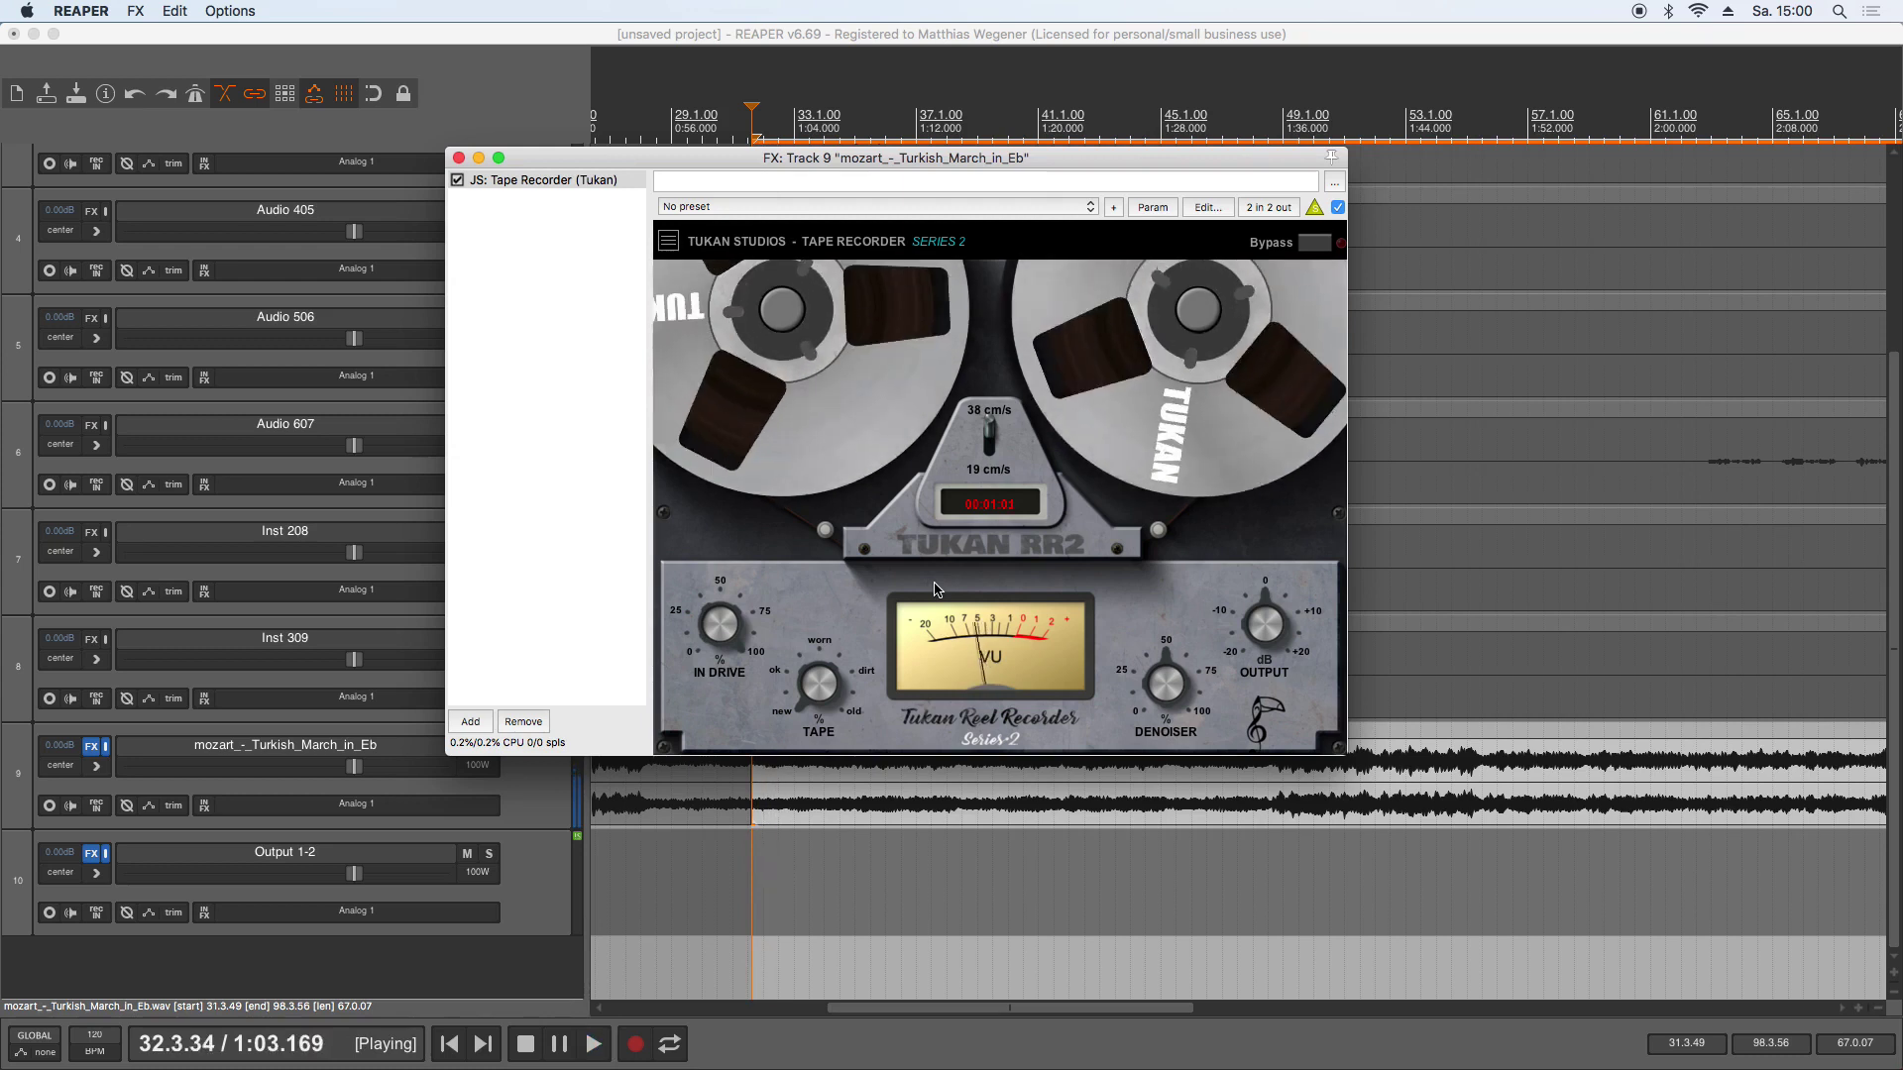
Step: Play the Turkish March from about 1:01 twice more with the Tape Recorder at 38 cm/s, stopping after each short passage
key("space")
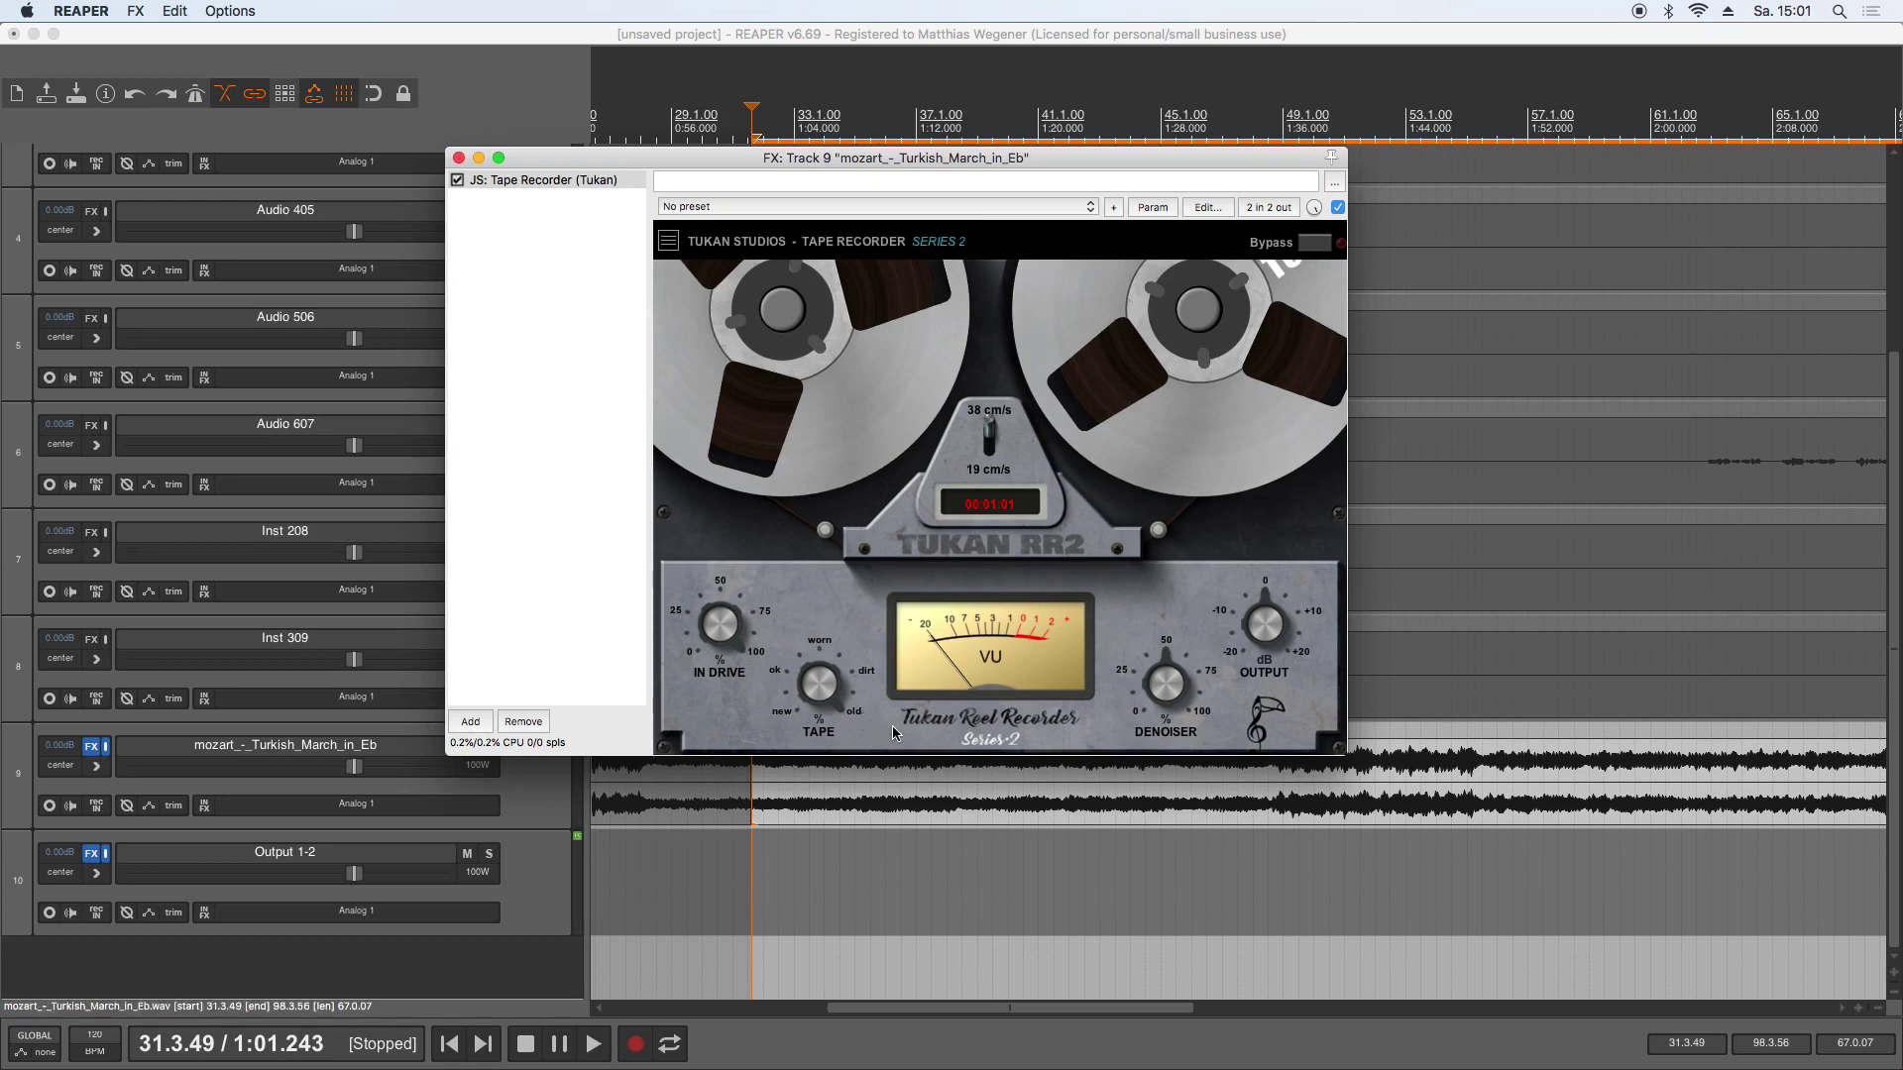
key("space")
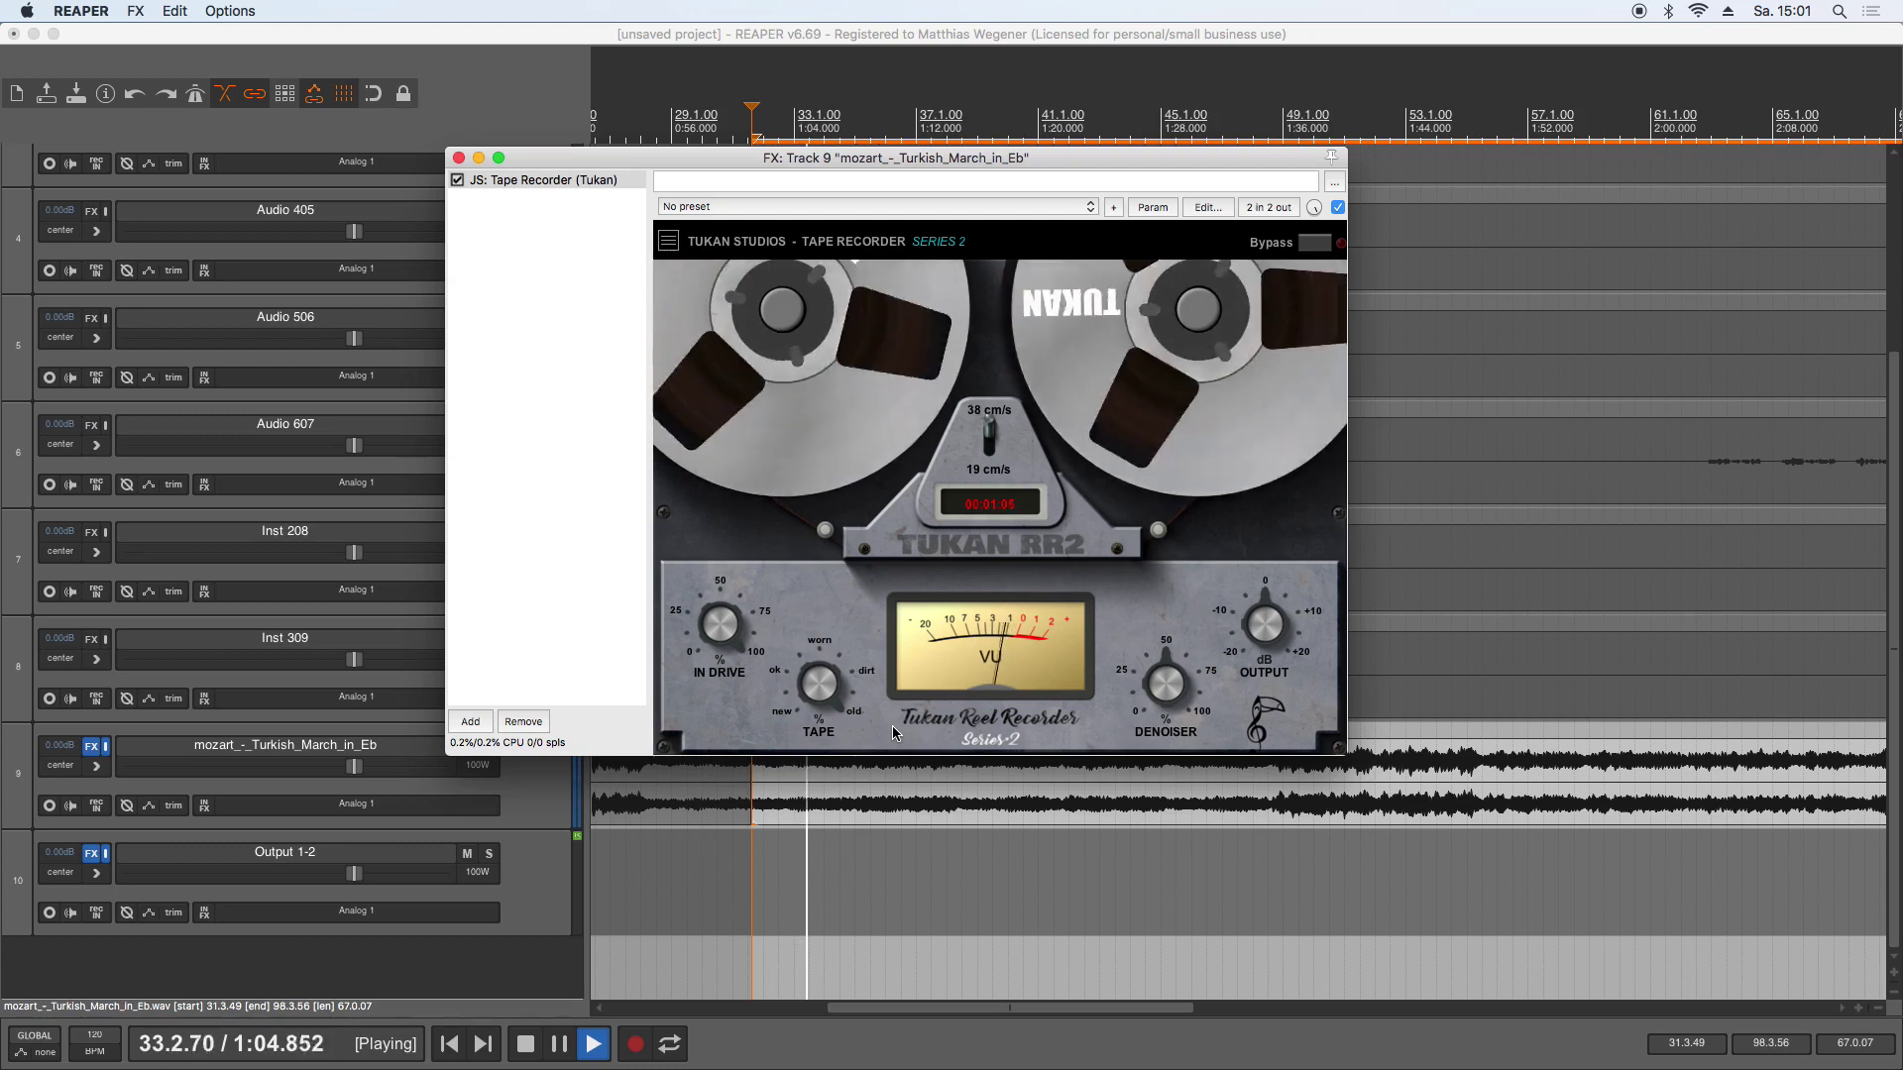
key("space")
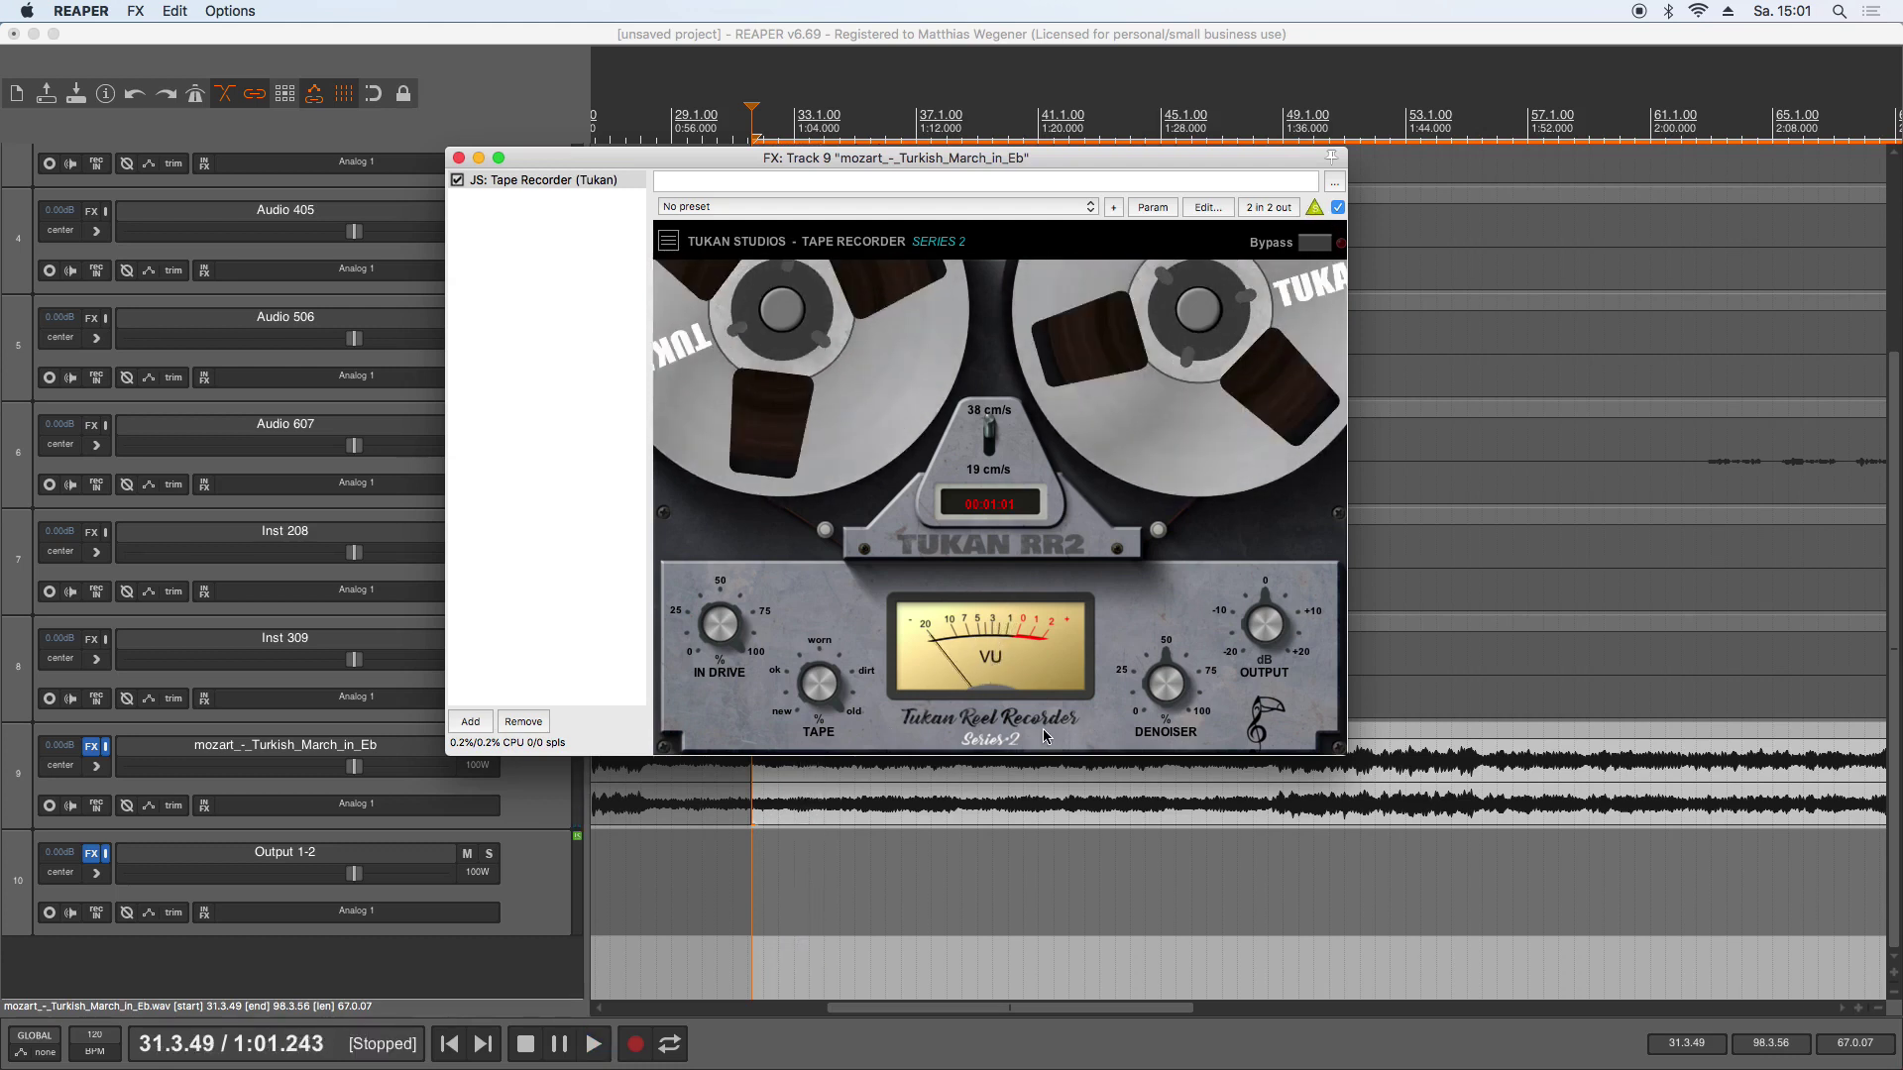
key("space")
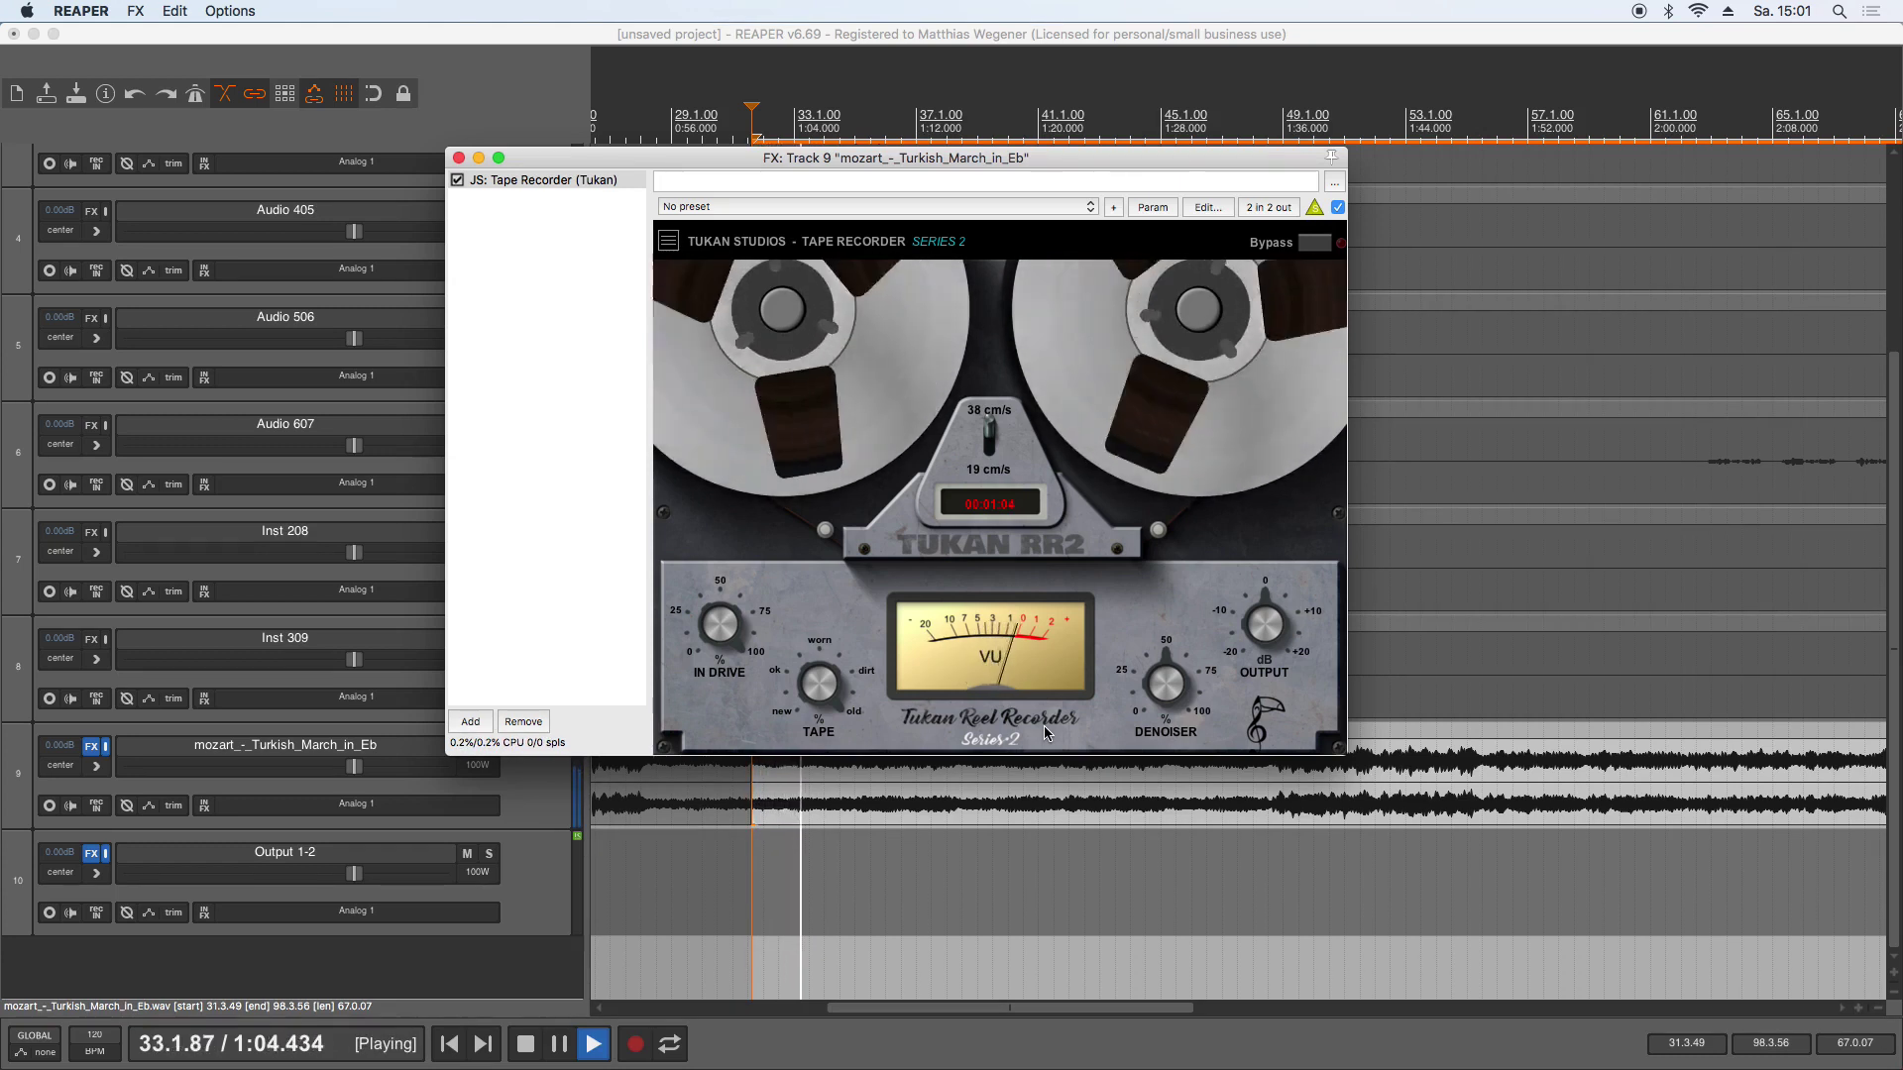
key("space")
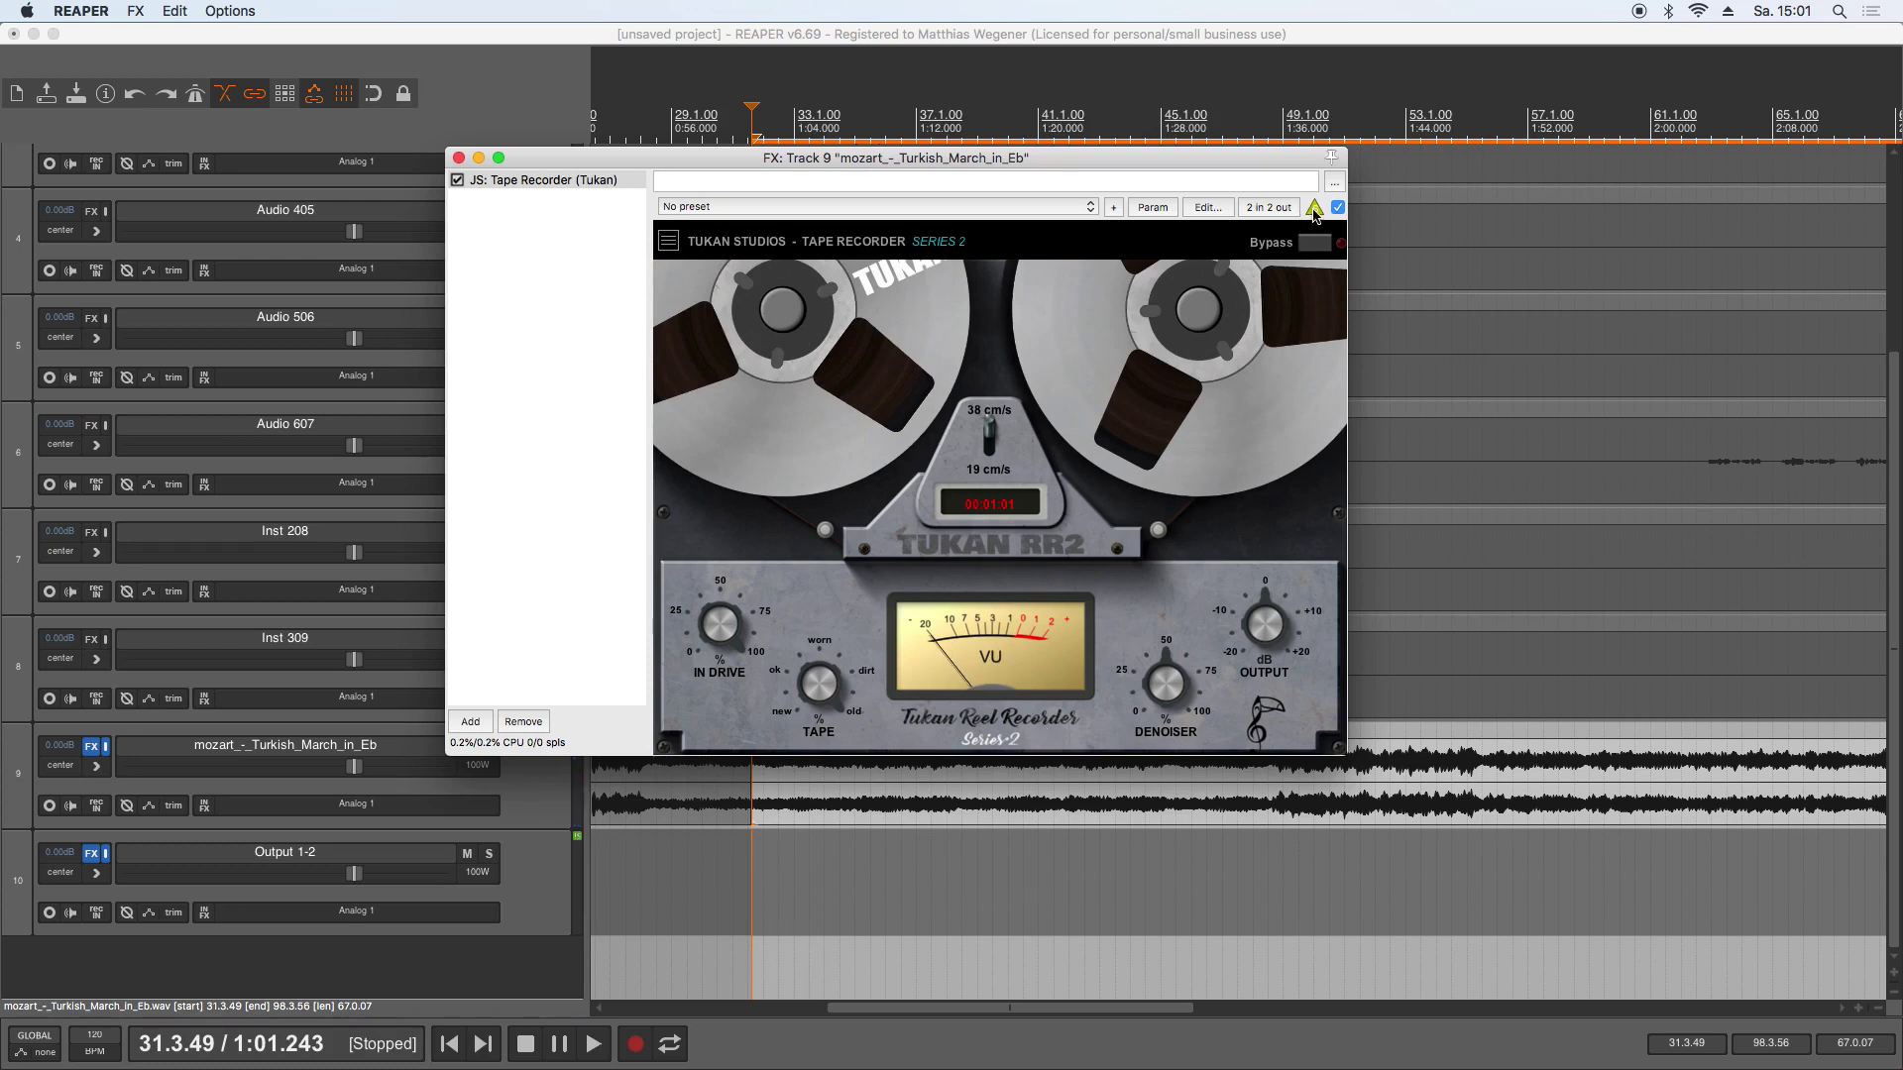
Step: Try different Tape and Denoiser amounts on the Tape Recorder, then reset the Denoiser to its default
left_click_drag(834, 667, 843, 698)
left_click_drag(1153, 680, 1173, 760)
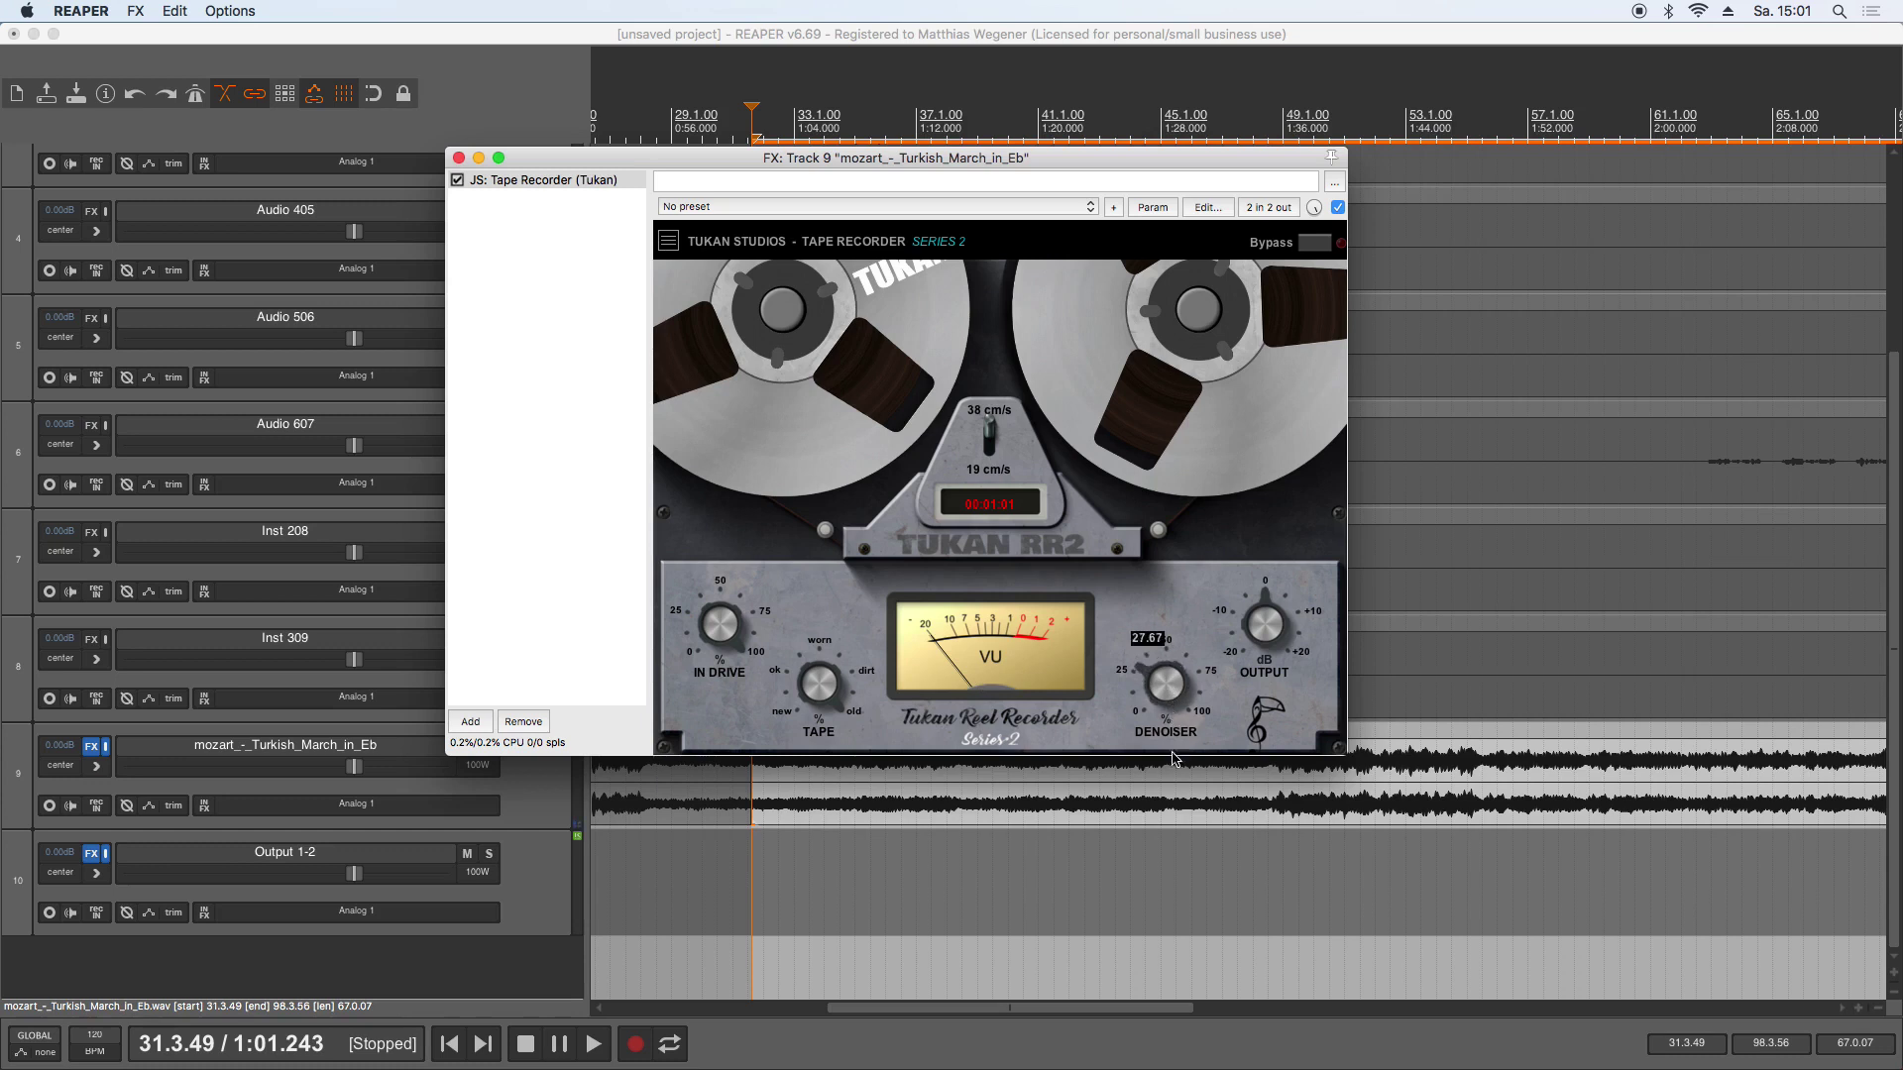
double_click(1174, 698)
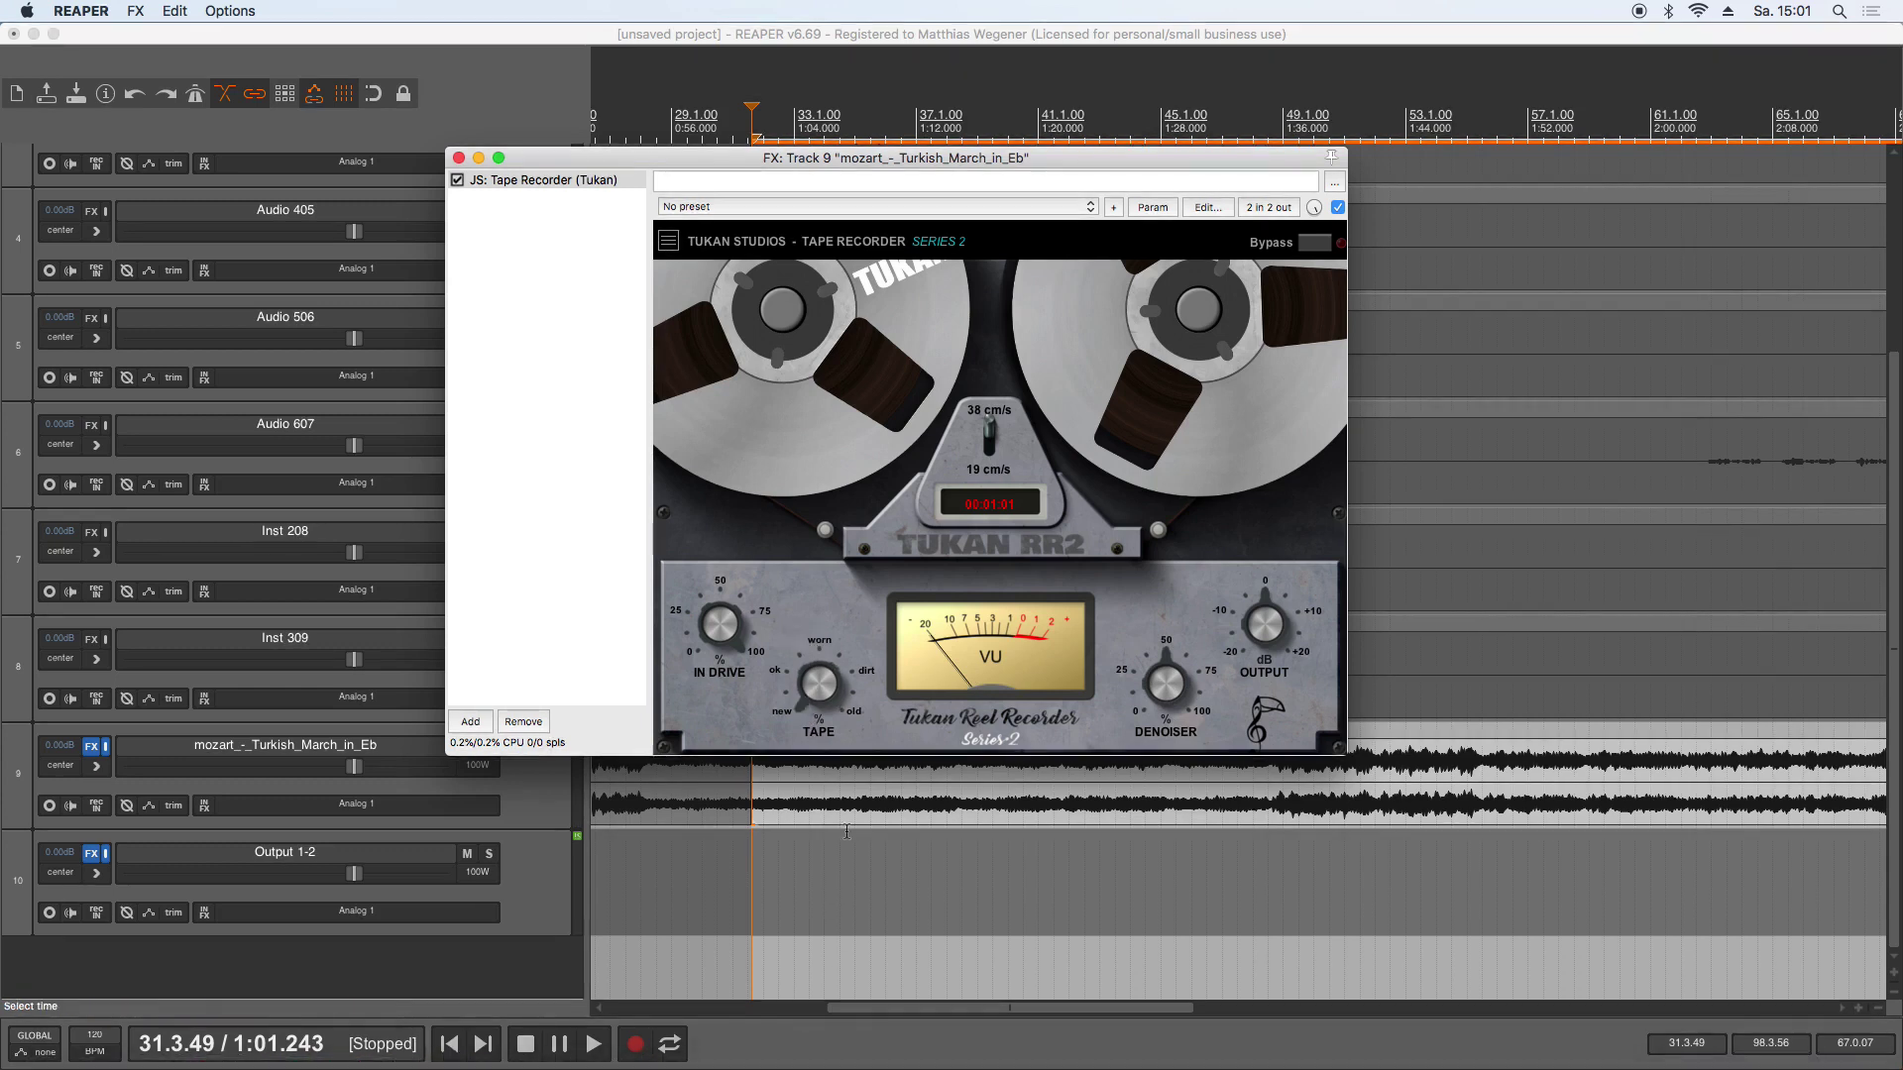
Step: Set the Tape Recorder to the 19 cm/s speed and audition the Turkish March from about 1:01 twice
left_click(991, 444)
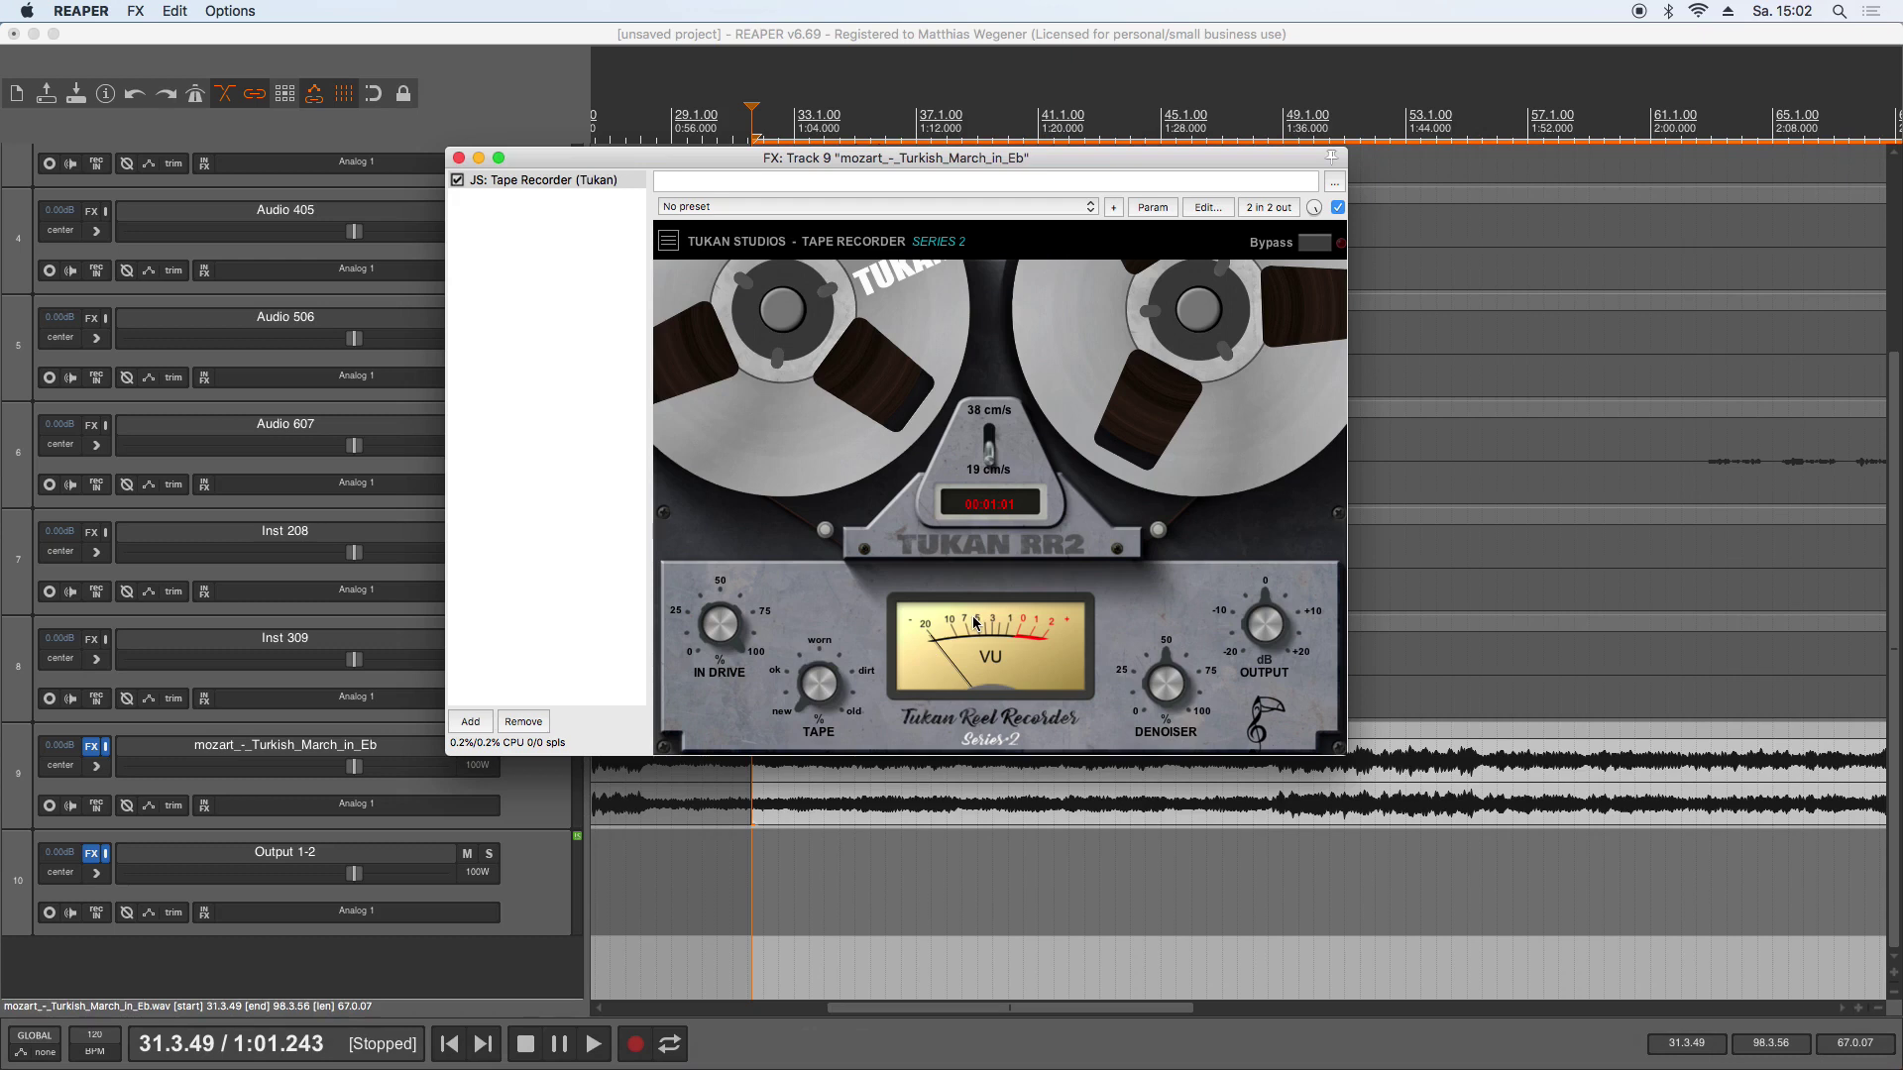
key("space")
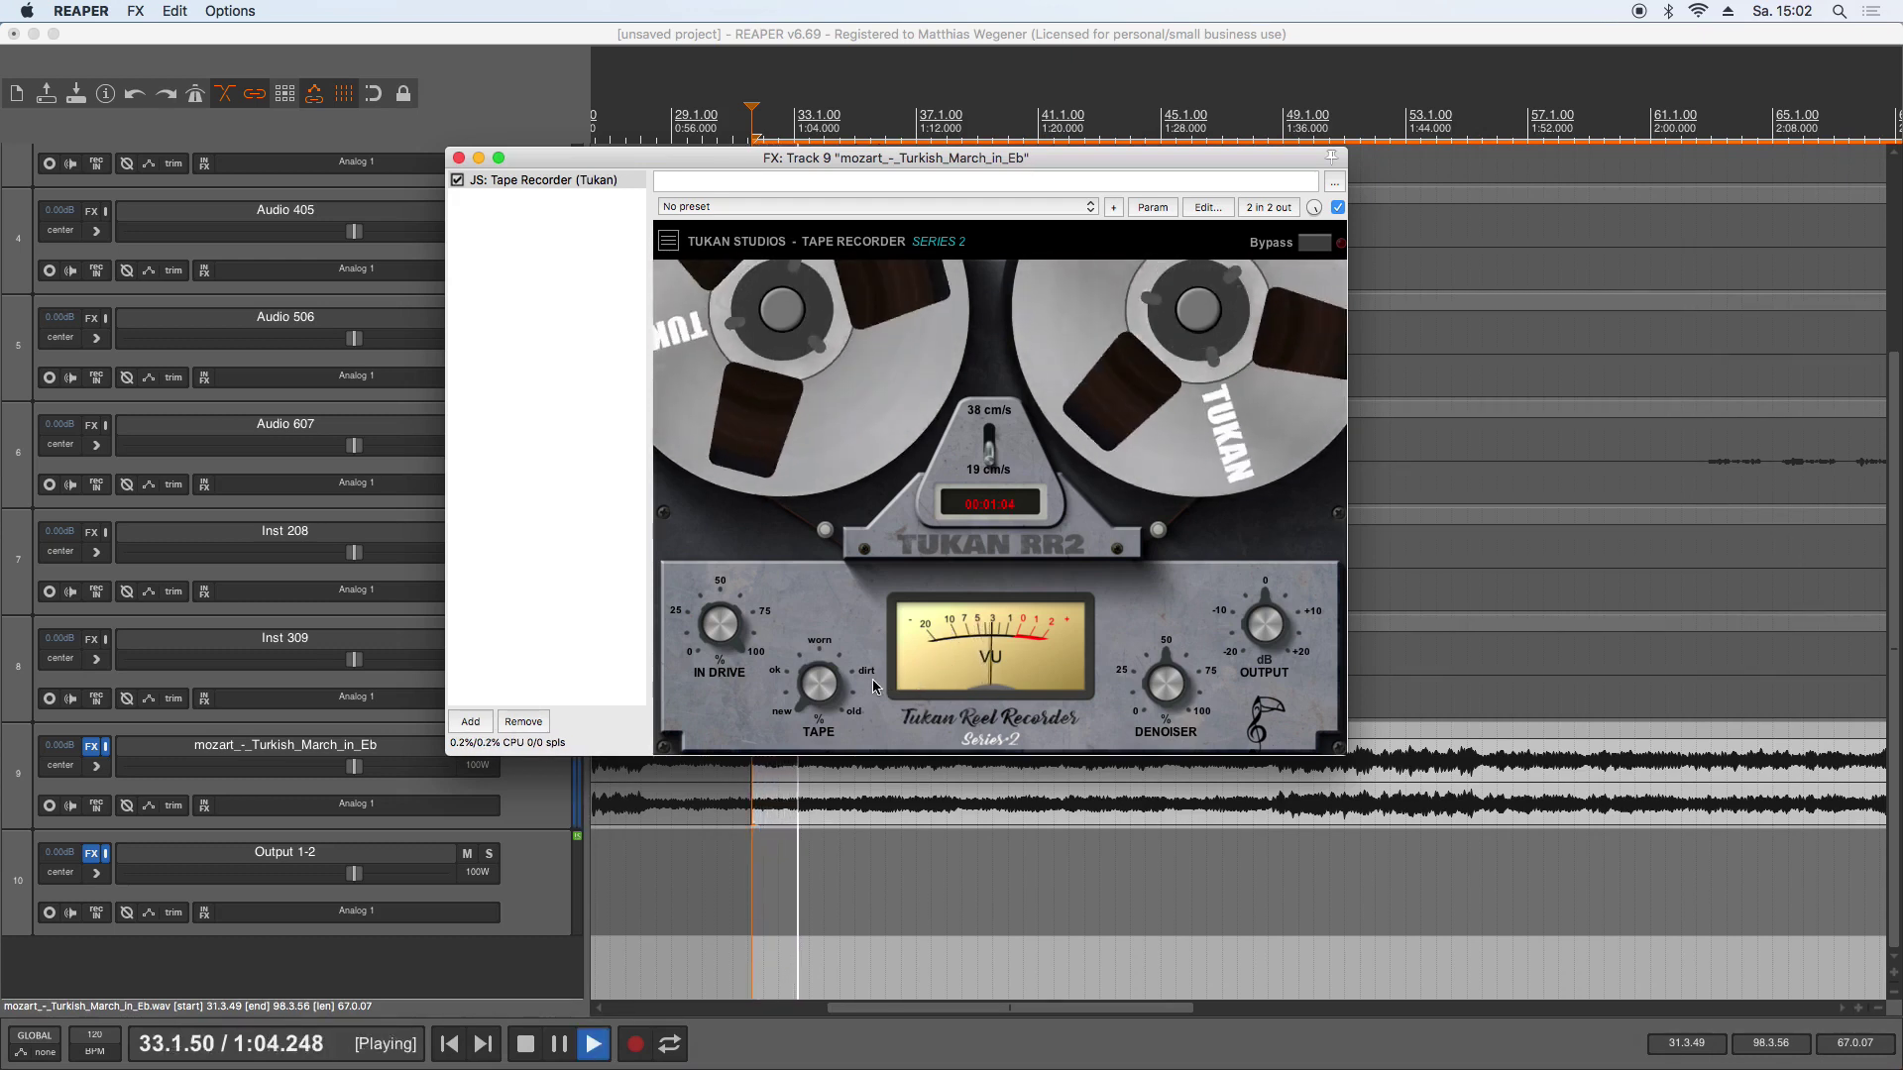
key("space")
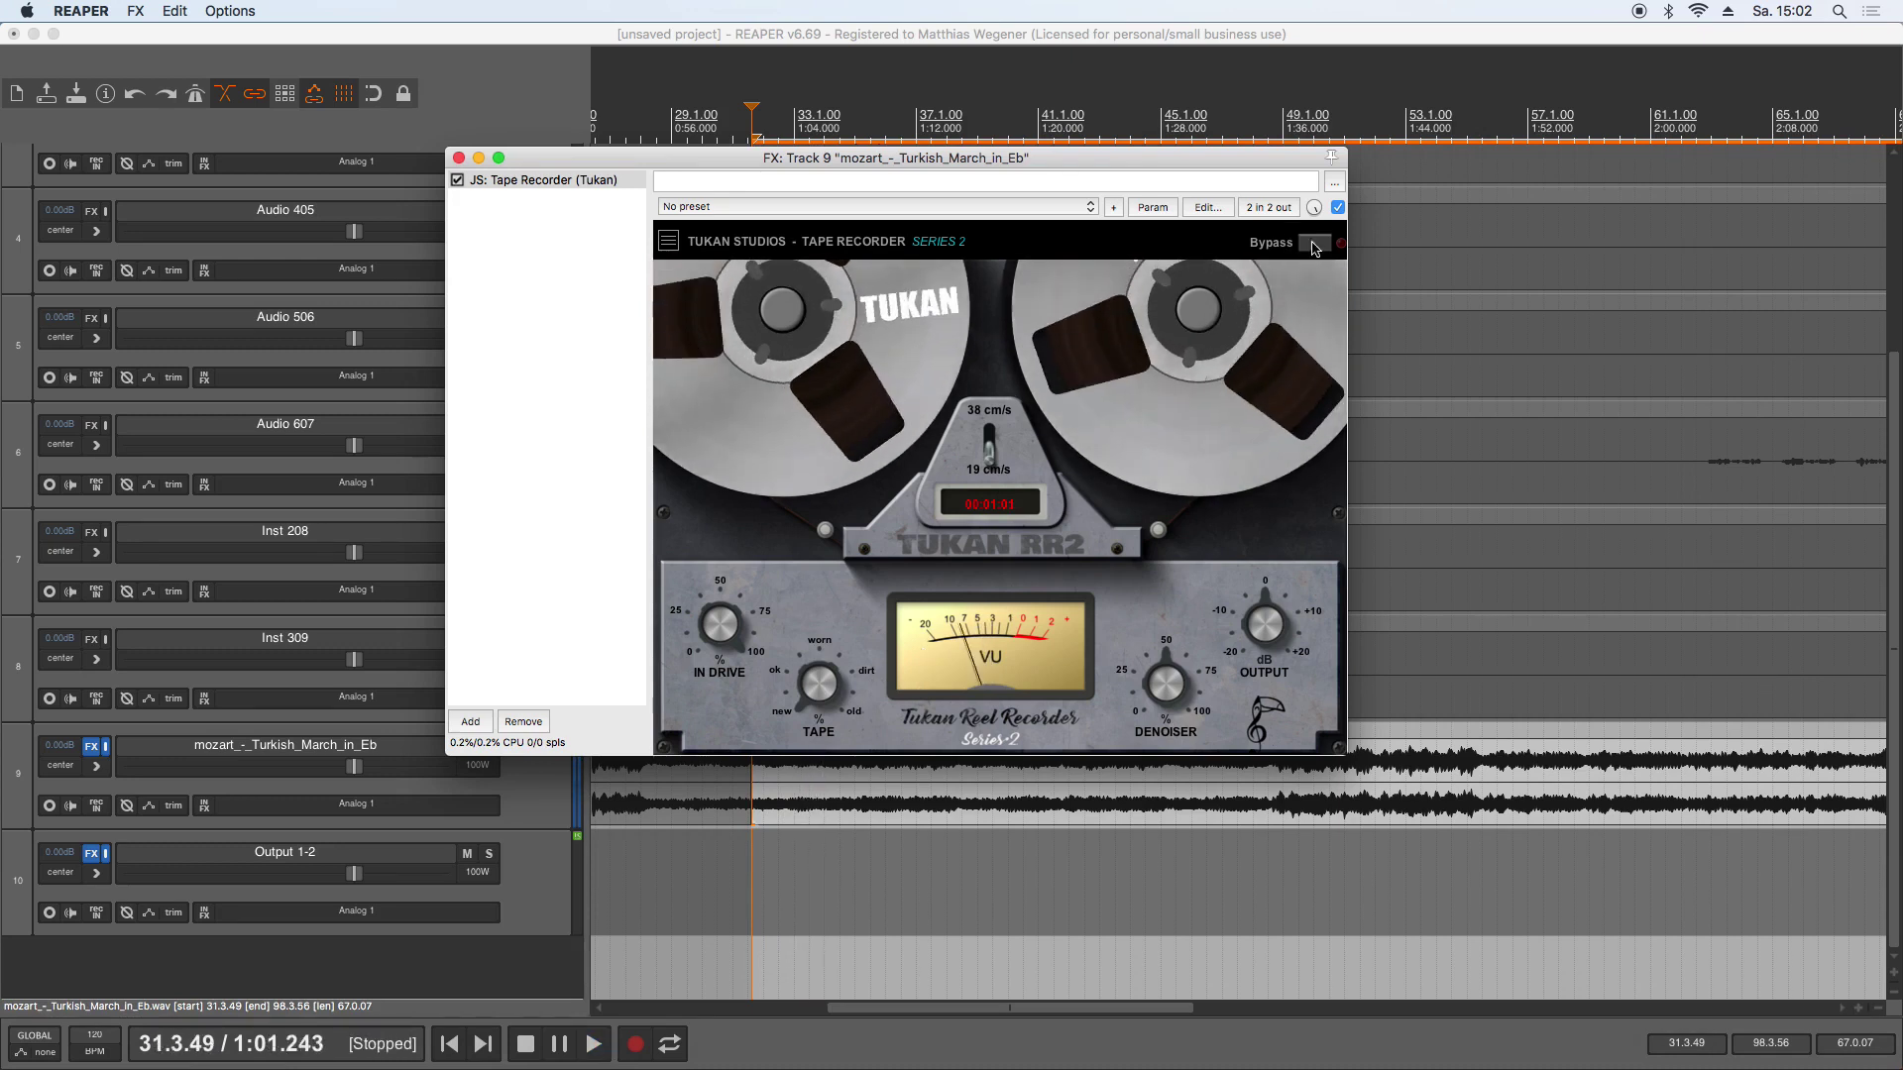
key("space")
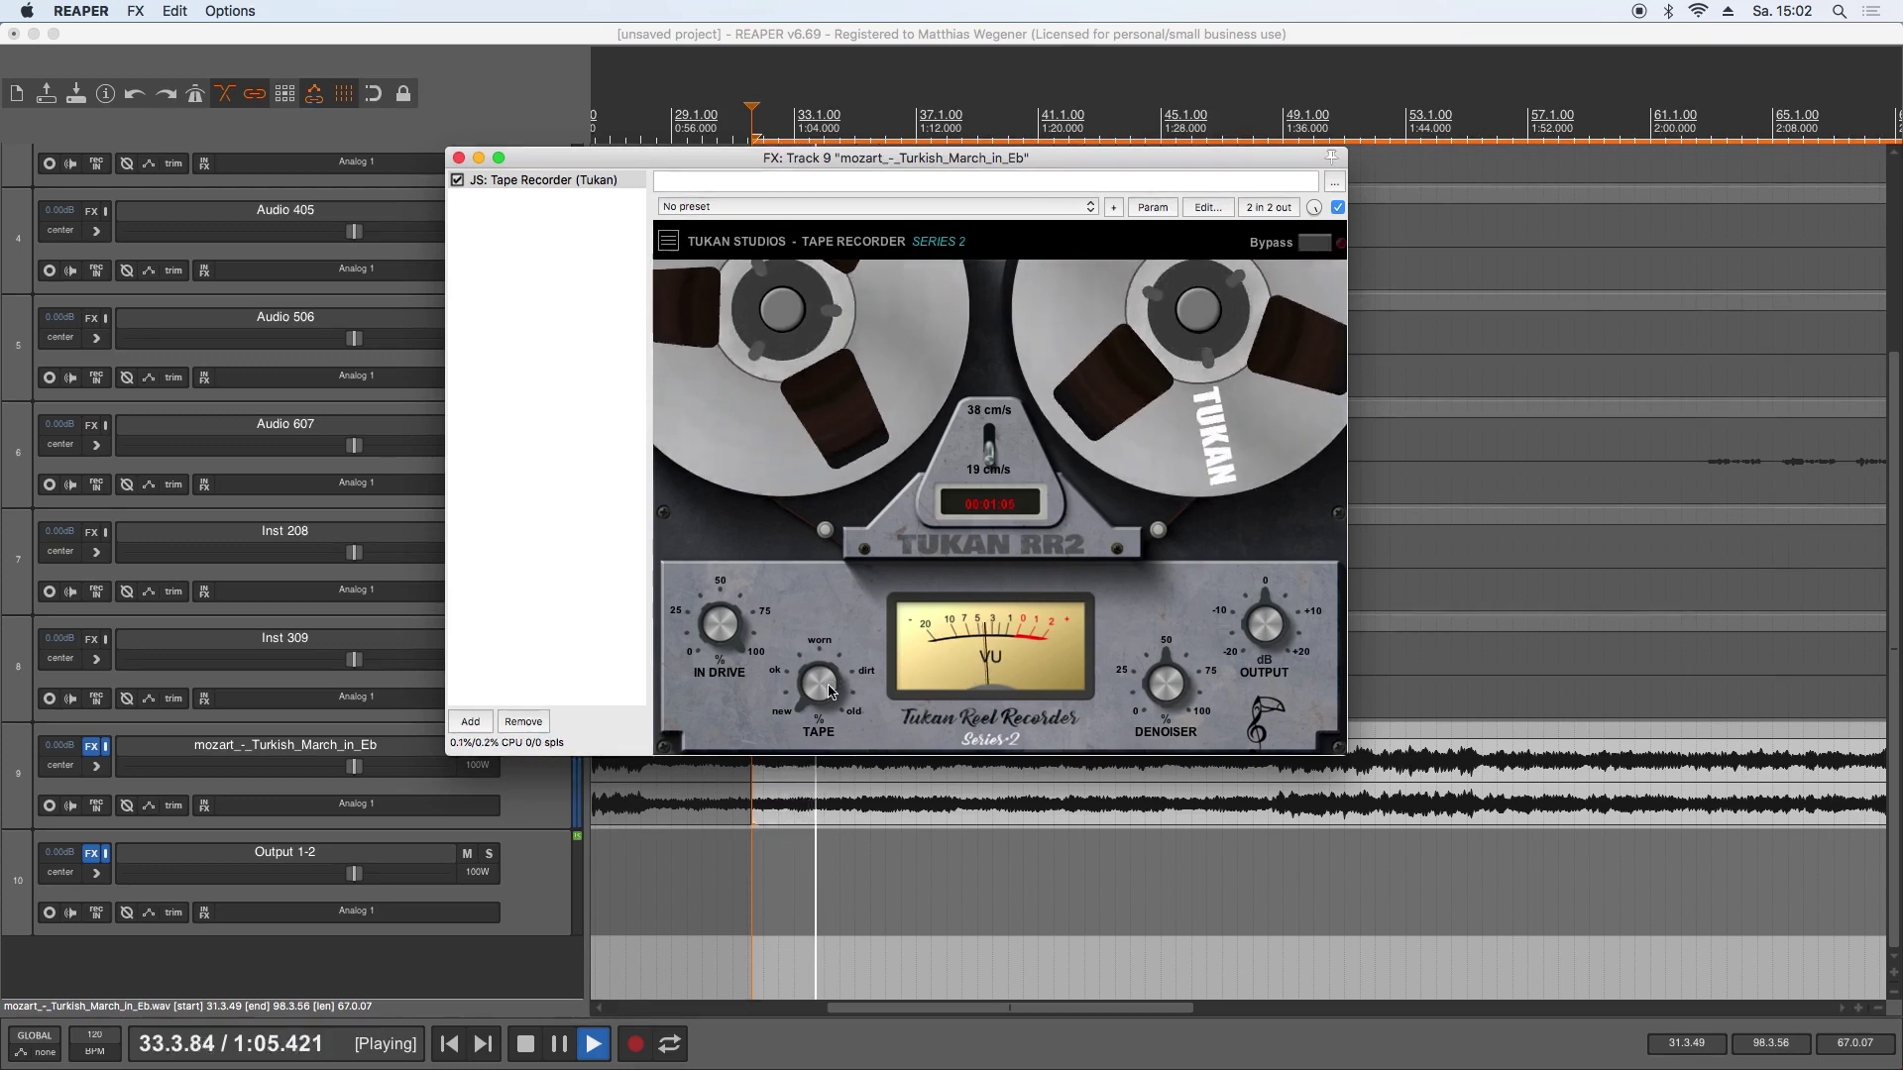
Step: Adjust the Tape, Denoiser and In Drive knobs while the Turkish March plays at 19 cm/s, and stop playback
mouse_move(819, 630)
left_click_drag(818, 630, 834, 425)
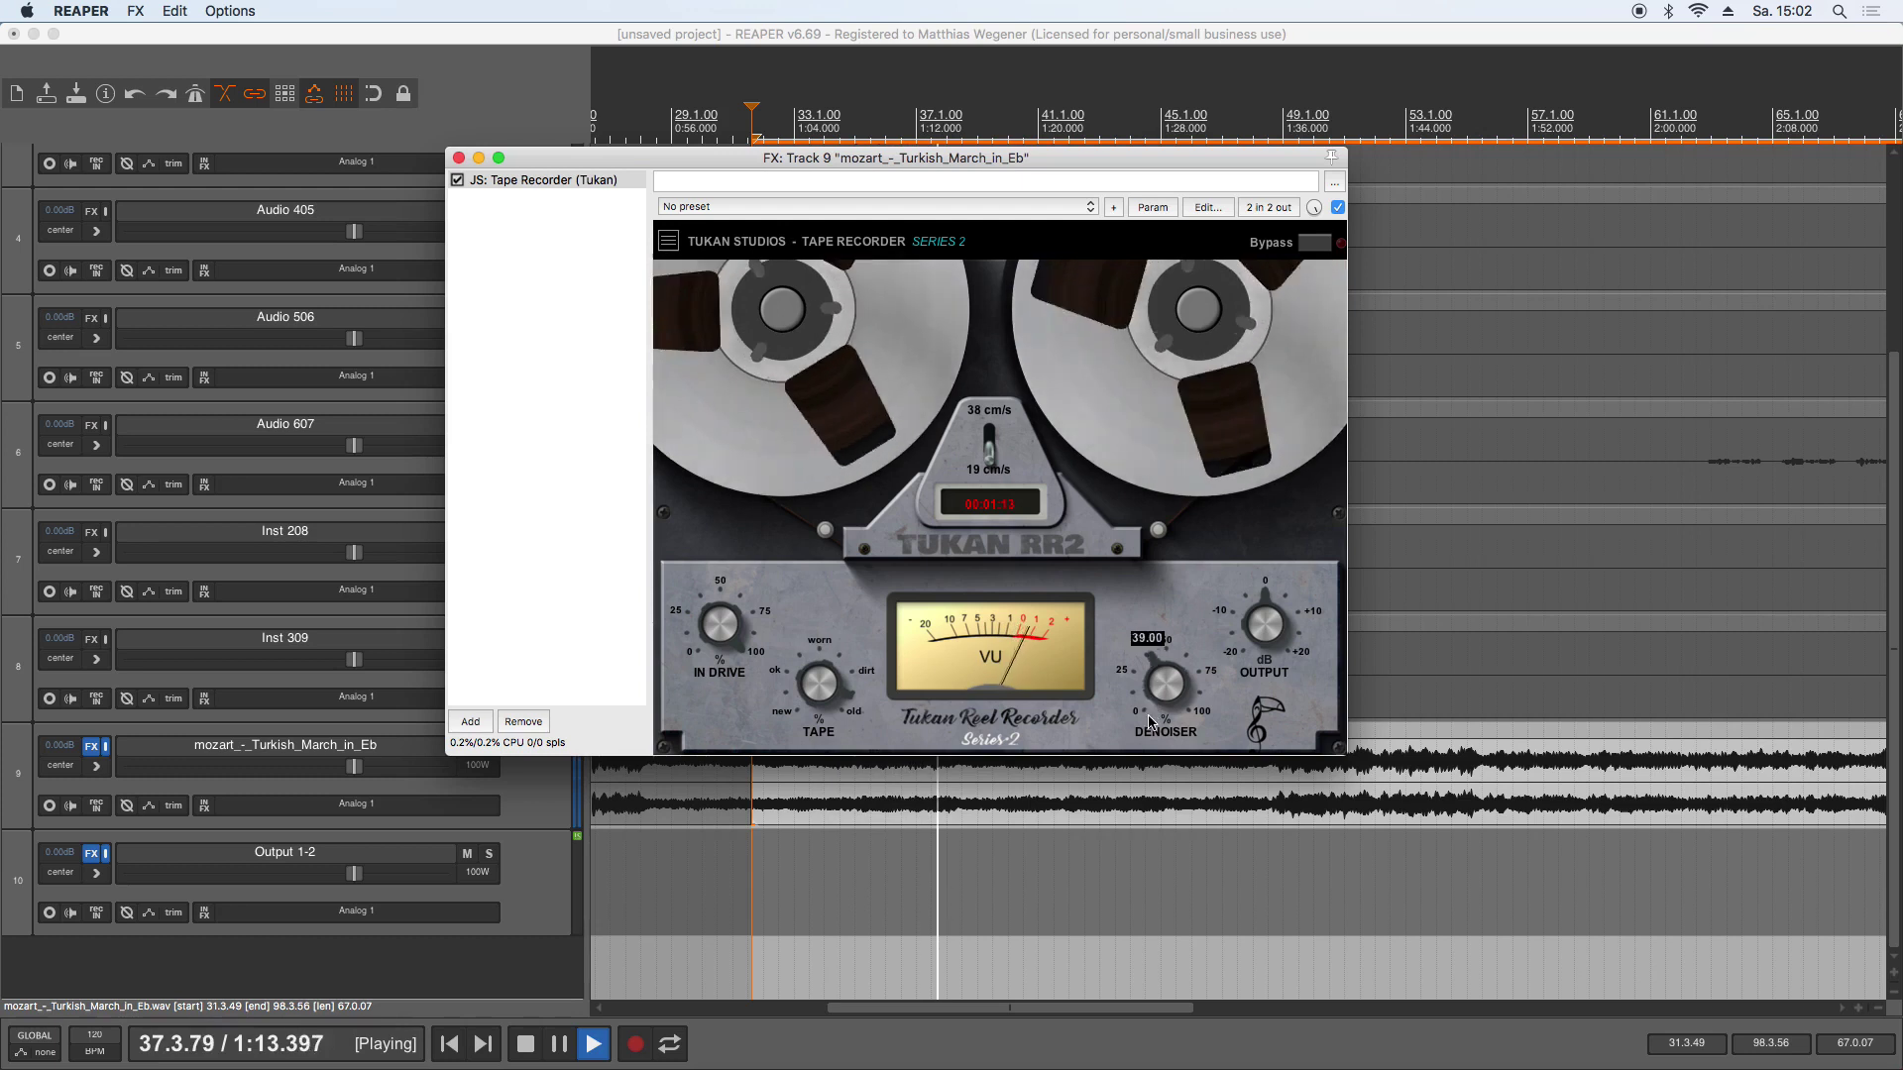
left_click_drag(1162, 694, 1140, 750)
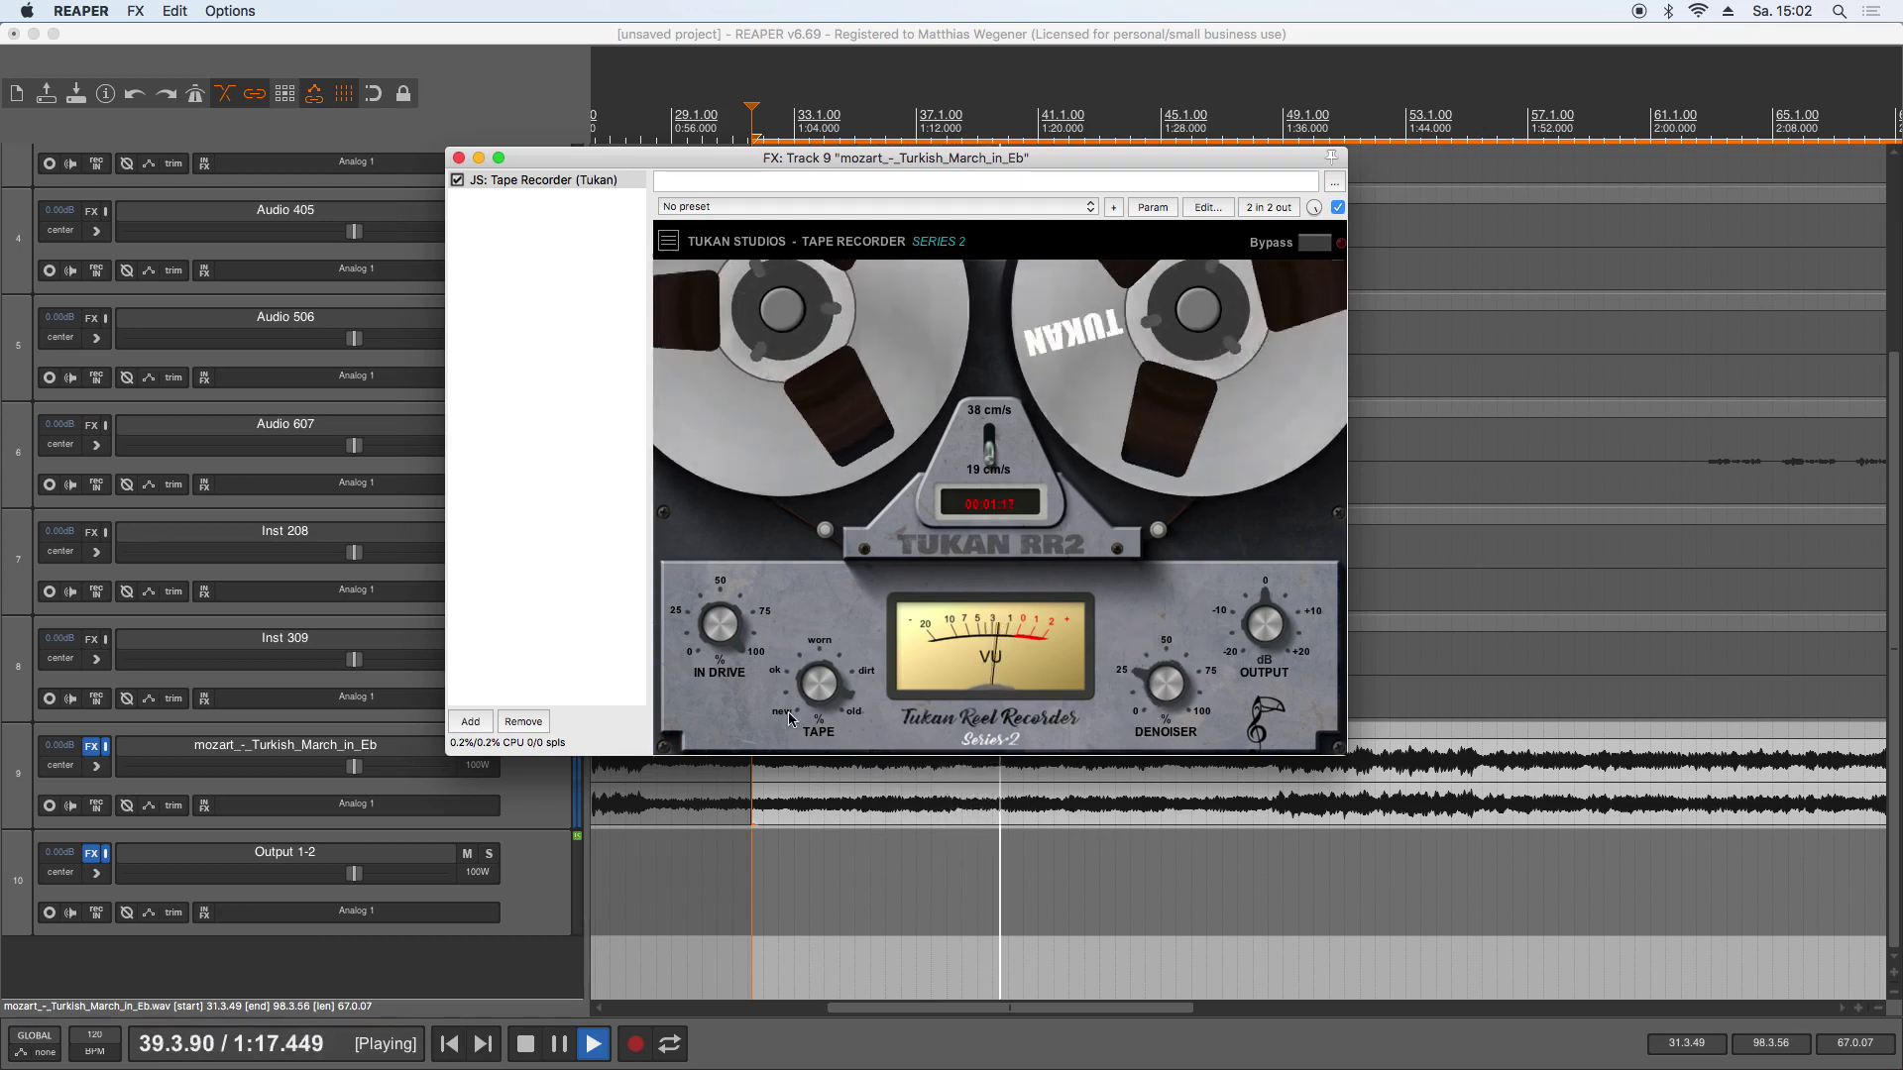
left_click_drag(721, 624, 729, 670)
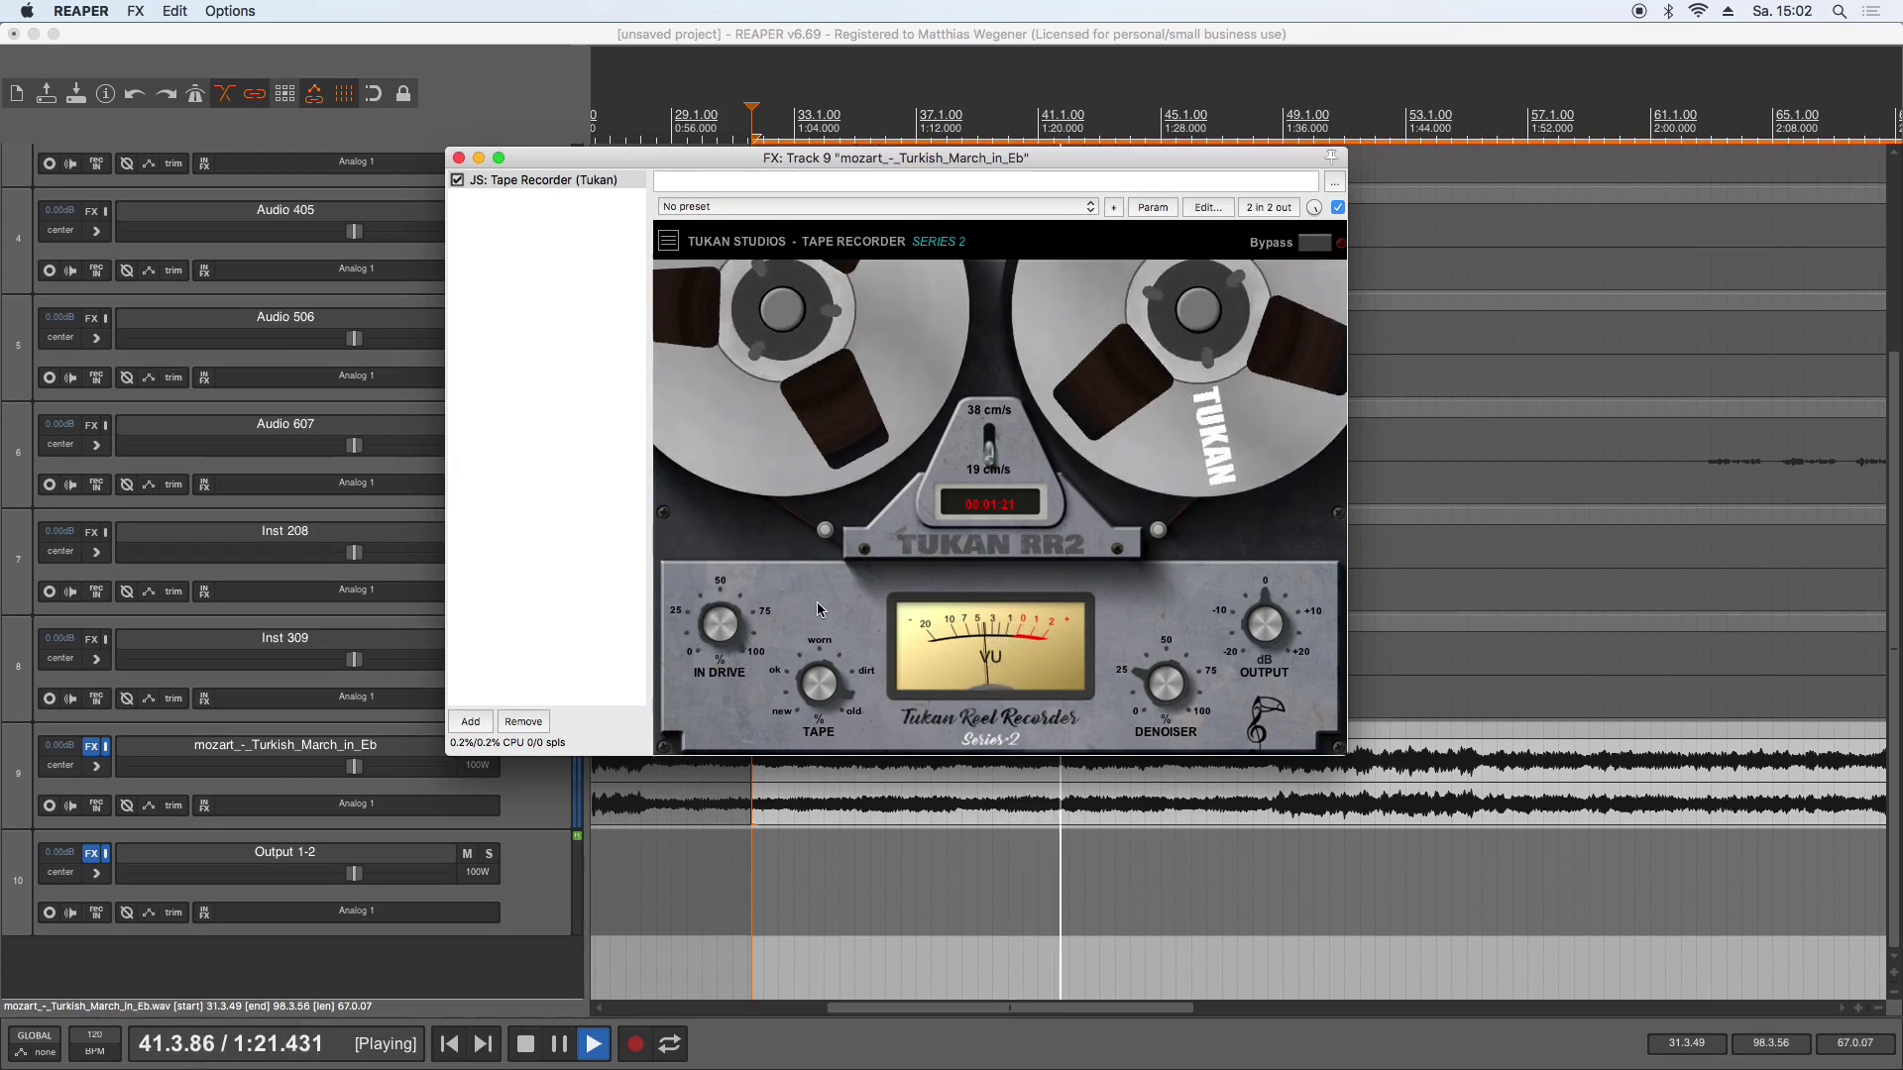
key("space")
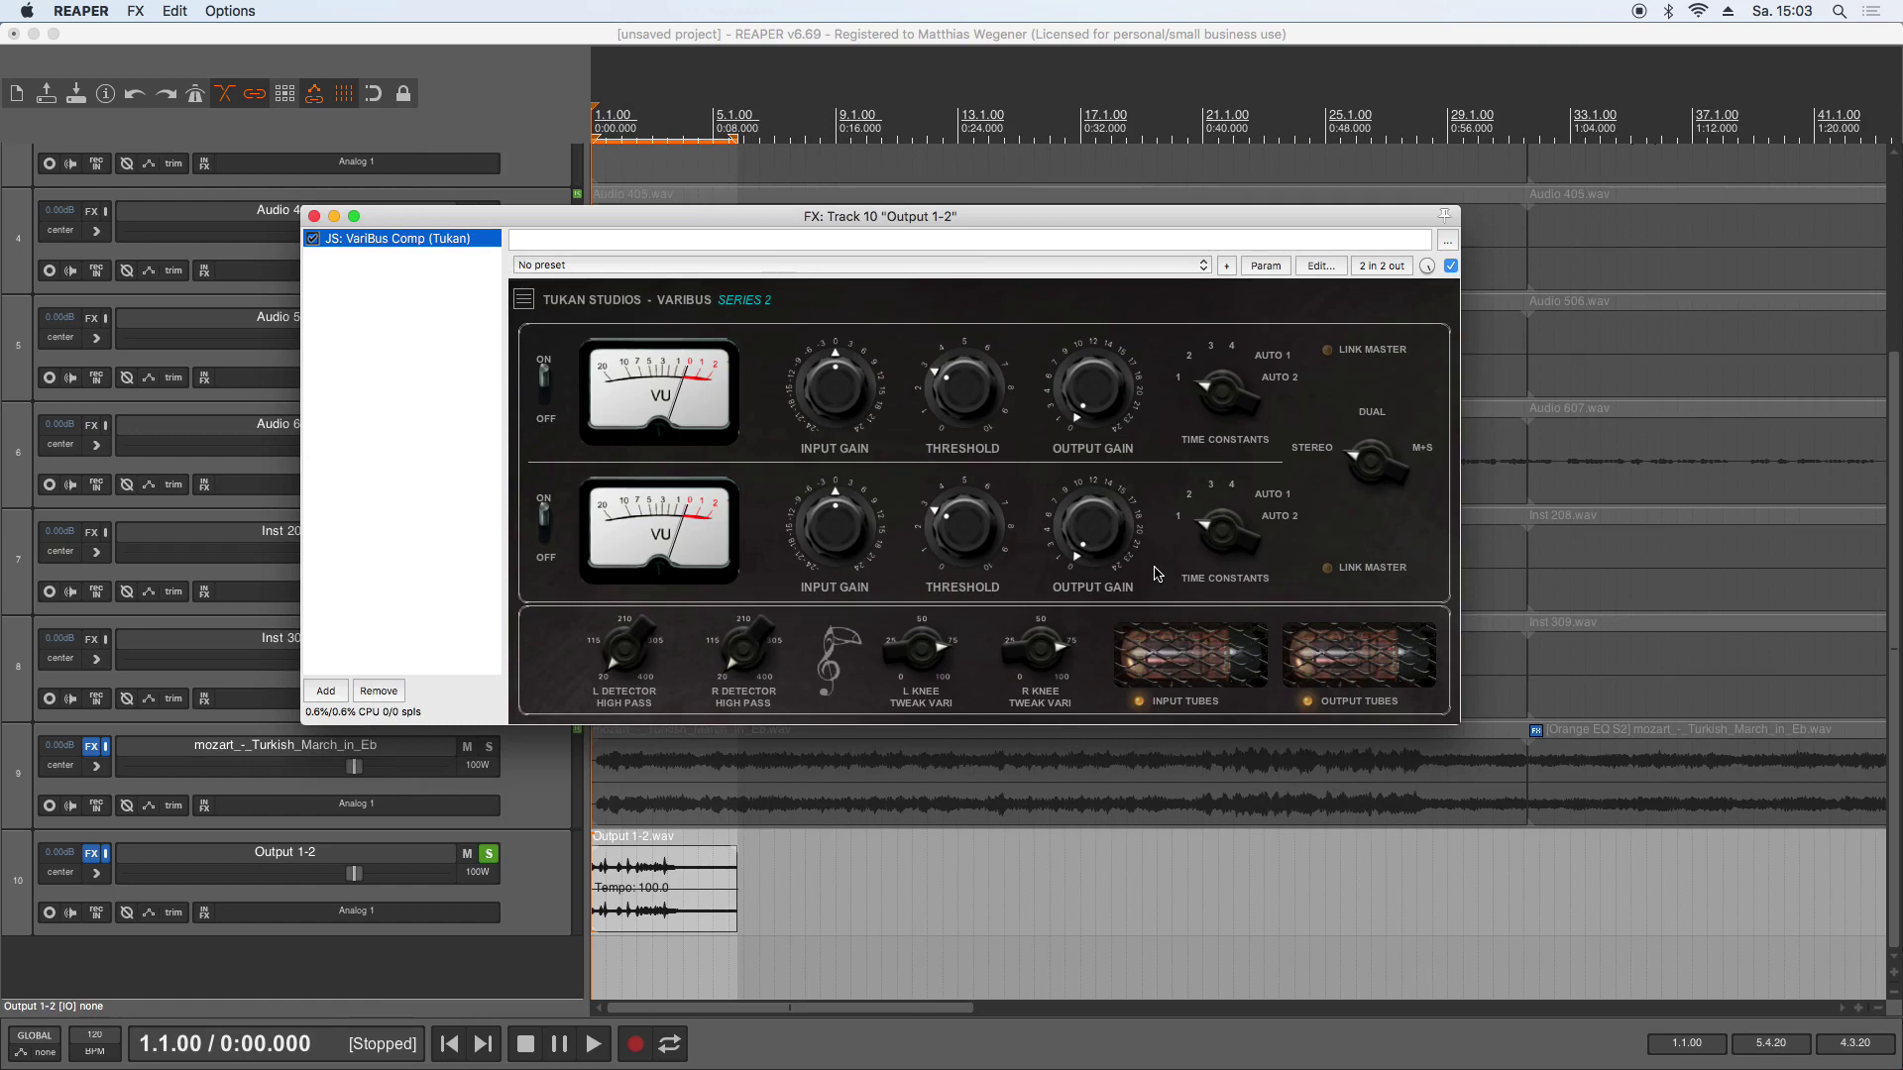
Step: Disable VariBus Comp on the Output 1-2 track, audition the clip without compression, and re-enable the effect
left_click(1450, 265)
key("space")
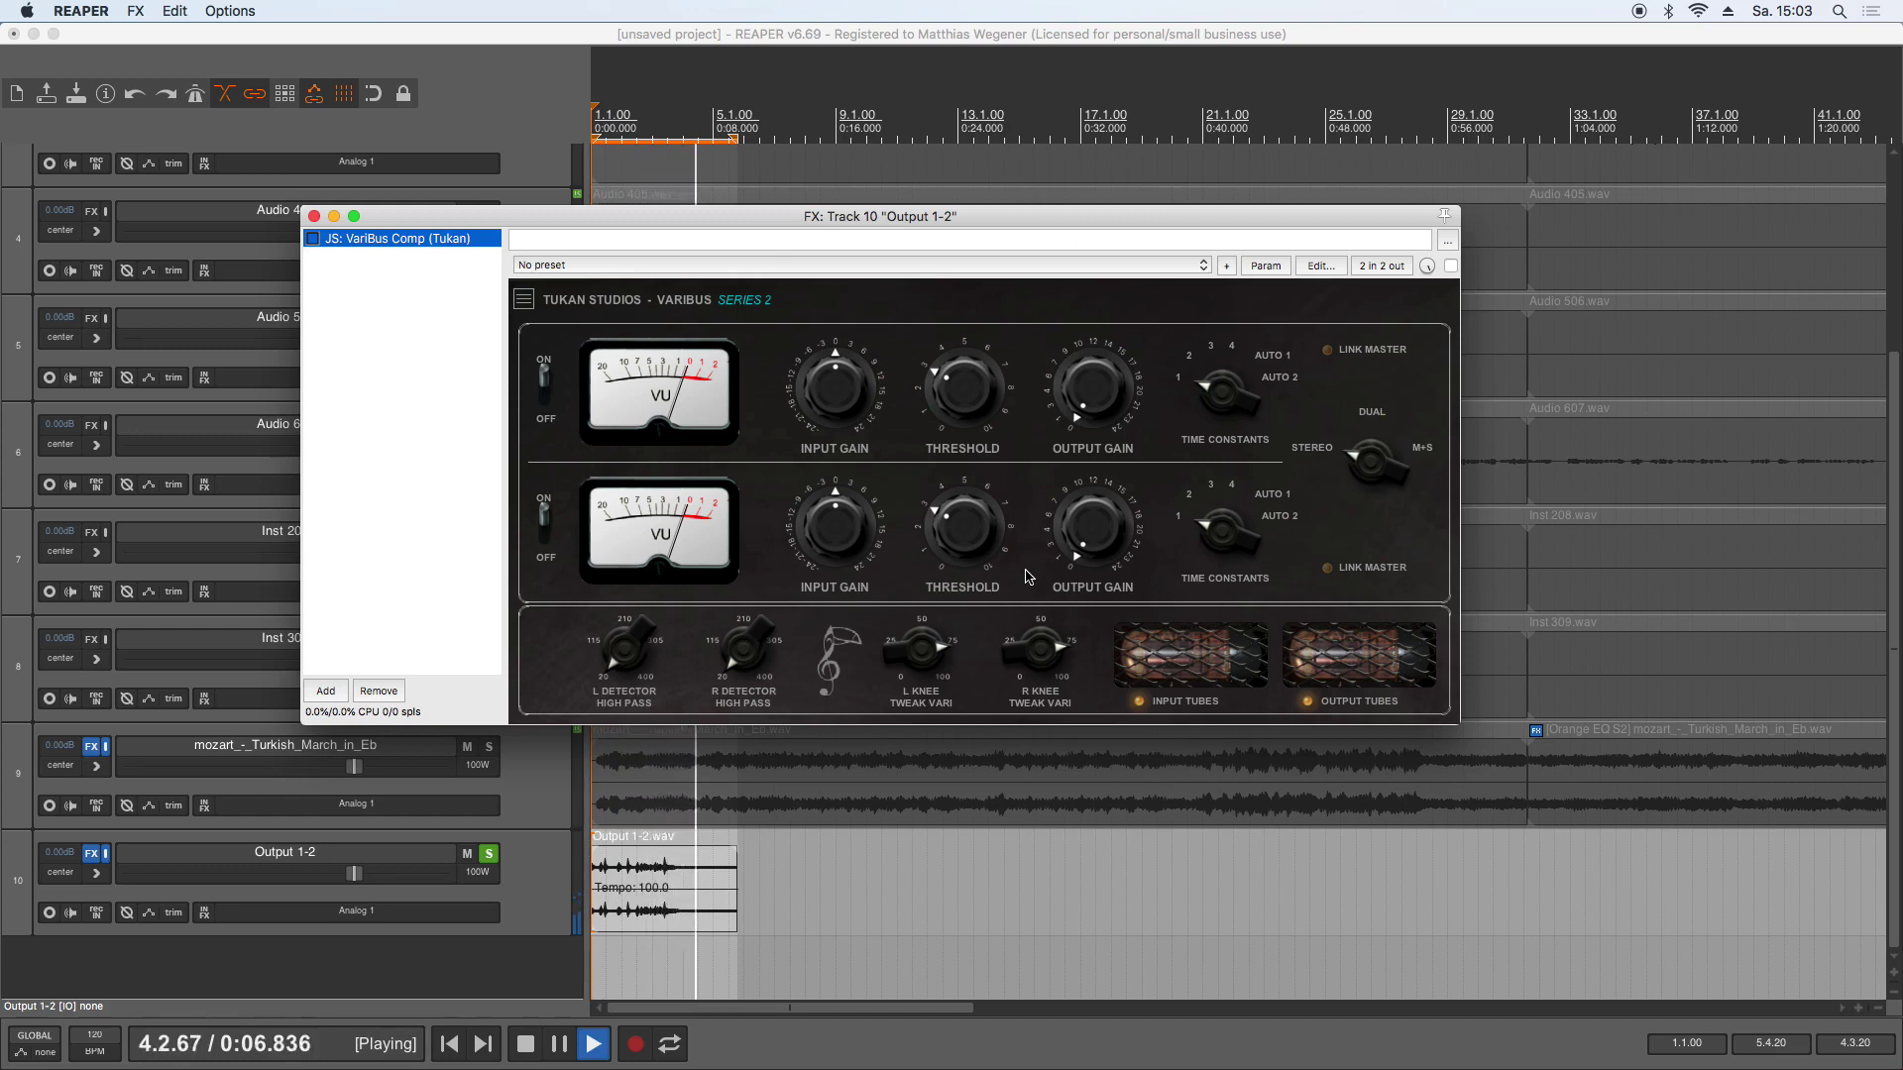
key("space")
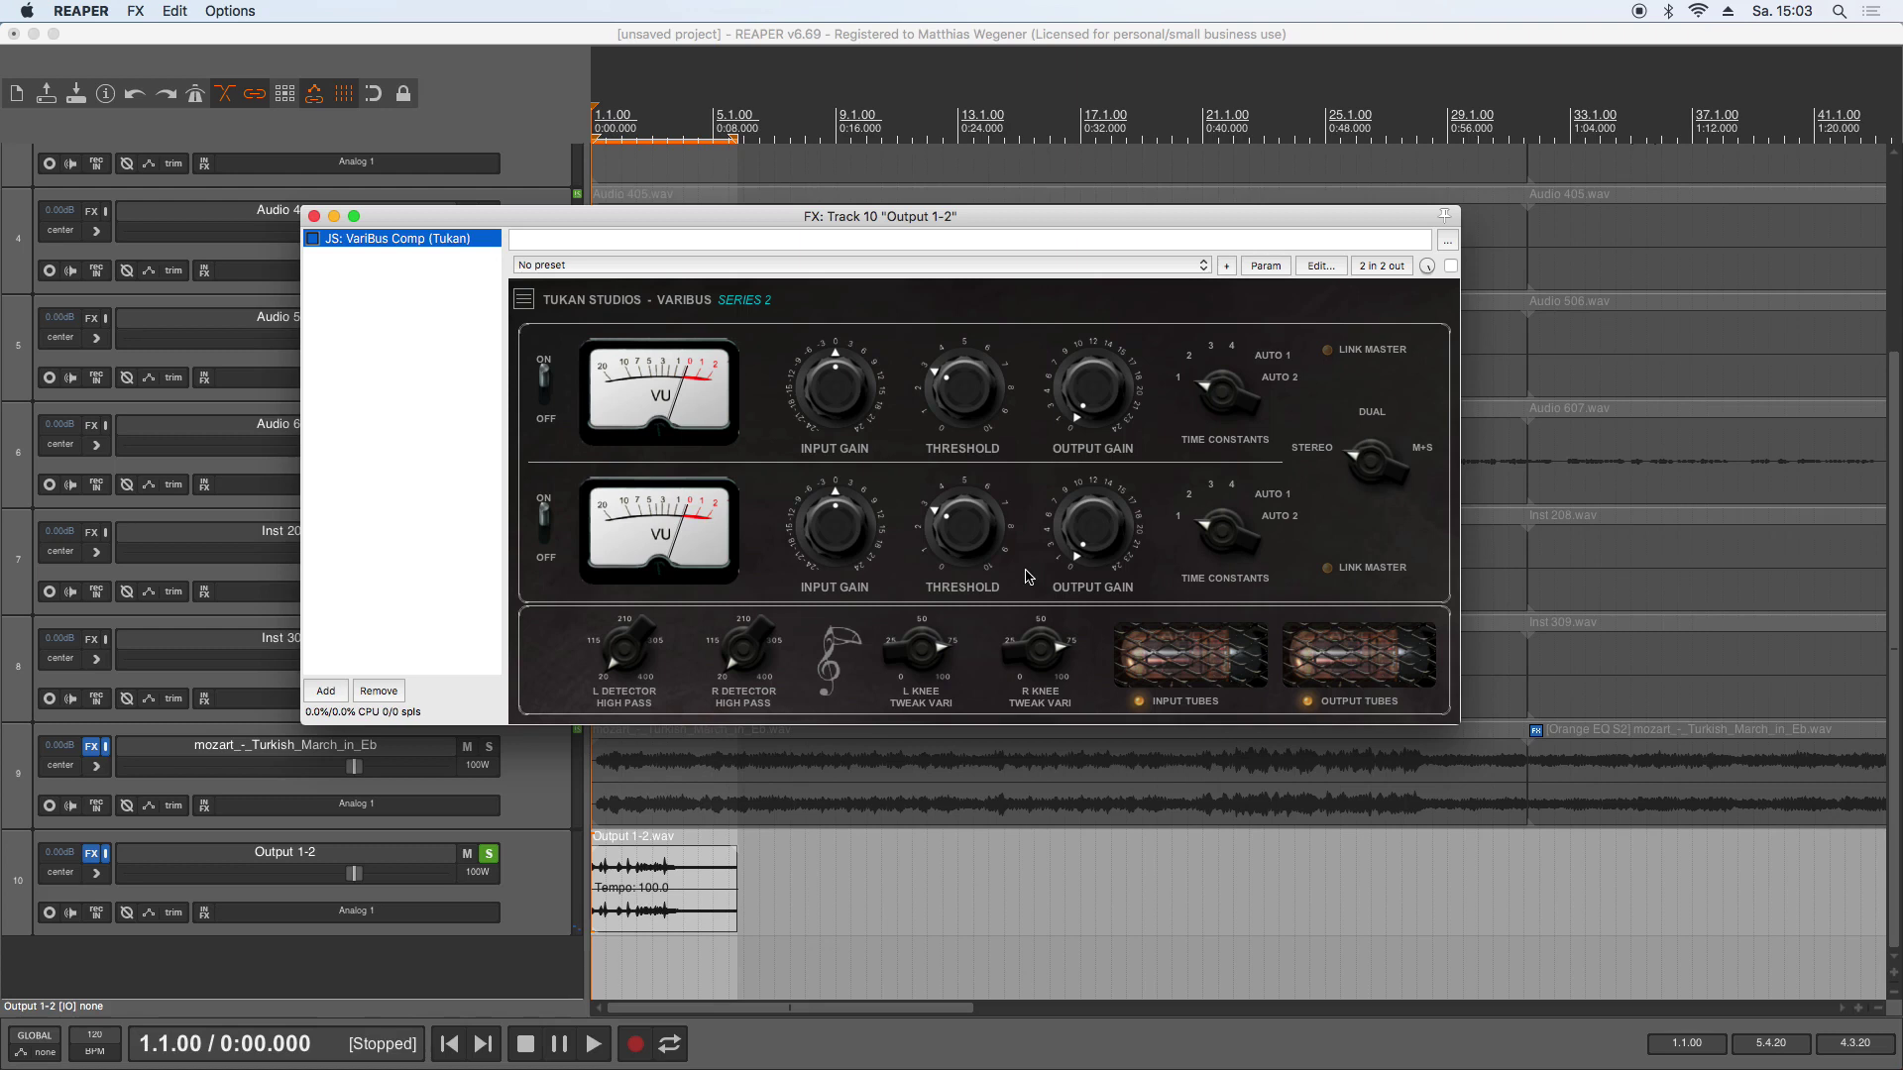
left_click(1449, 266)
Step: Try lower Input Gain with raised Output Gain and Threshold on both linked VariBus channels
mouse_move(836, 409)
left_mouse_down()
mouse_move(832, 311)
mouse_move(840, 478)
mouse_move(848, 416)
left_mouse_up()
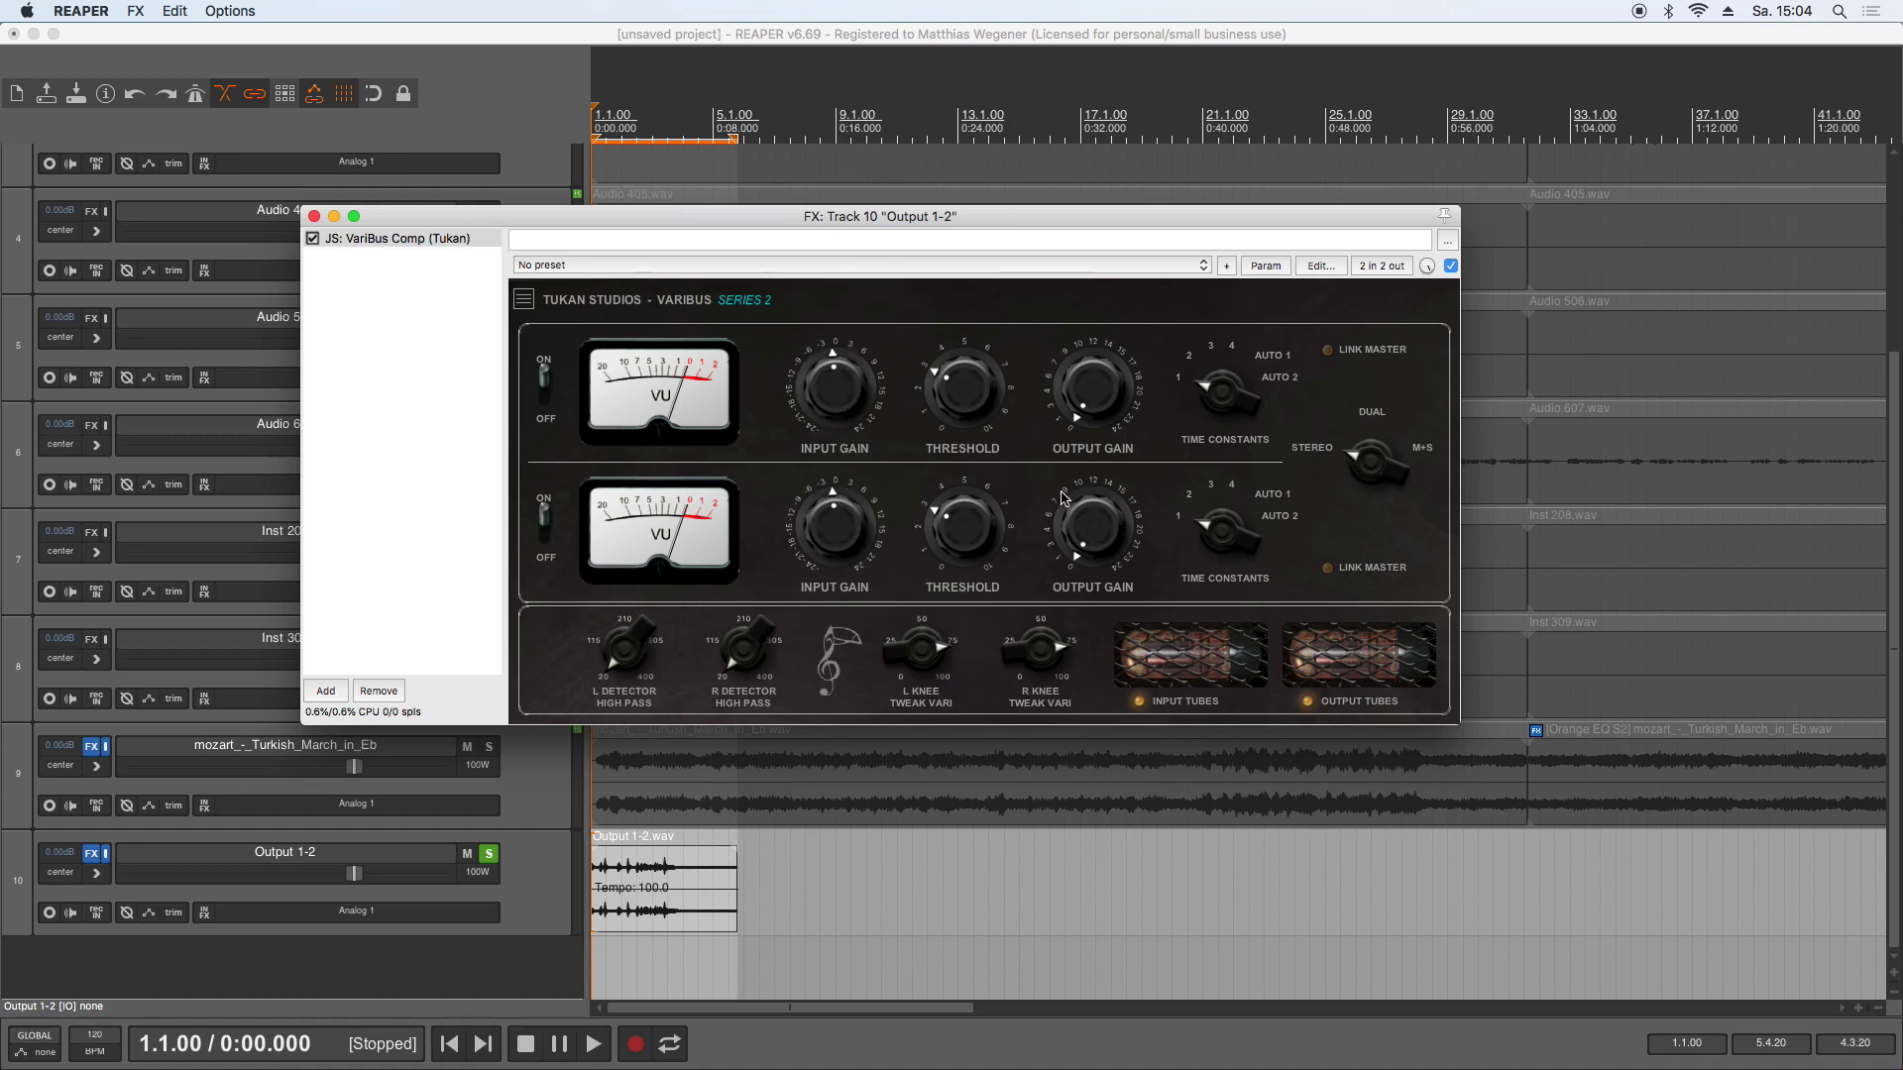
left_click_drag(1064, 497, 1108, 362)
left_click_drag(830, 385, 934, 490)
mouse_move(963, 391)
left_mouse_down()
mouse_move(980, 486)
mouse_move(965, 347)
mouse_move(982, 414)
left_mouse_up()
Step: Step the linked Time Constants switches through their positions and leave them on Auto 1
left_click_drag(1228, 374, 1192, 723)
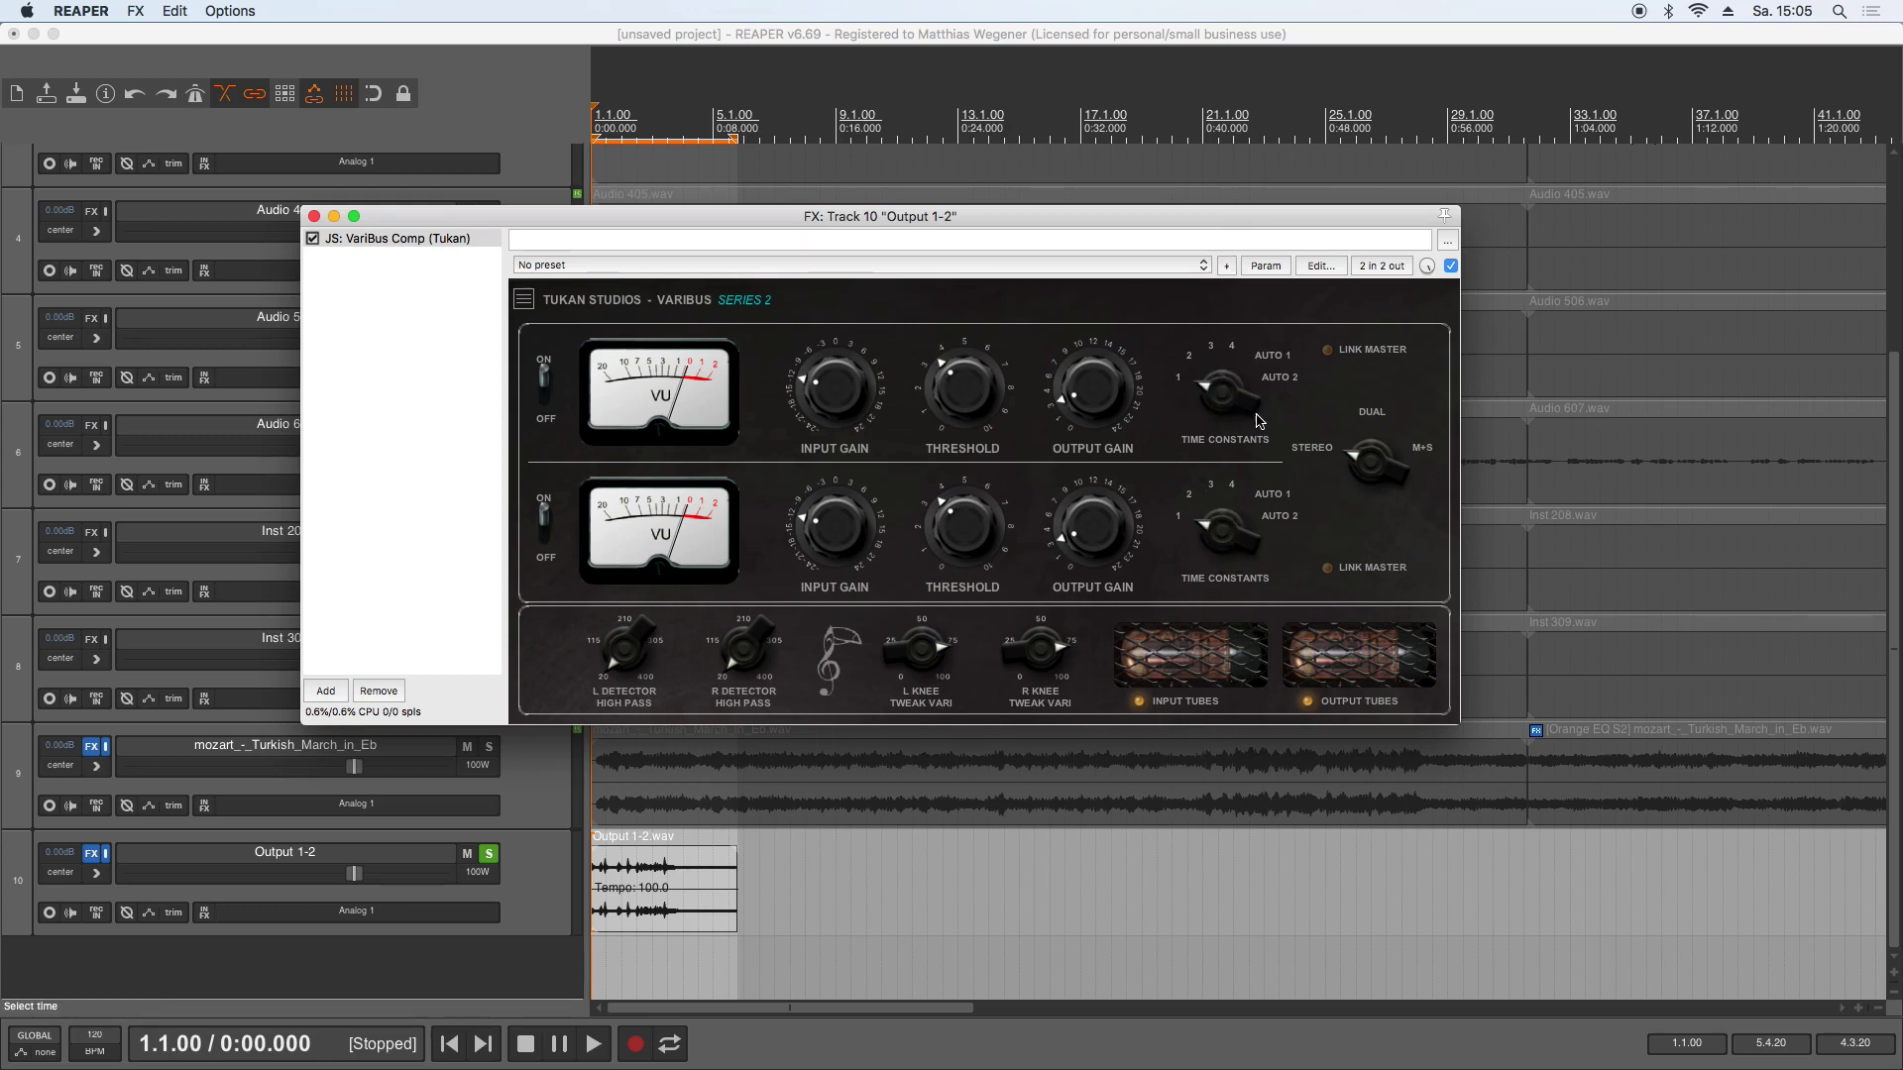
left_click_drag(1230, 404, 1241, 294)
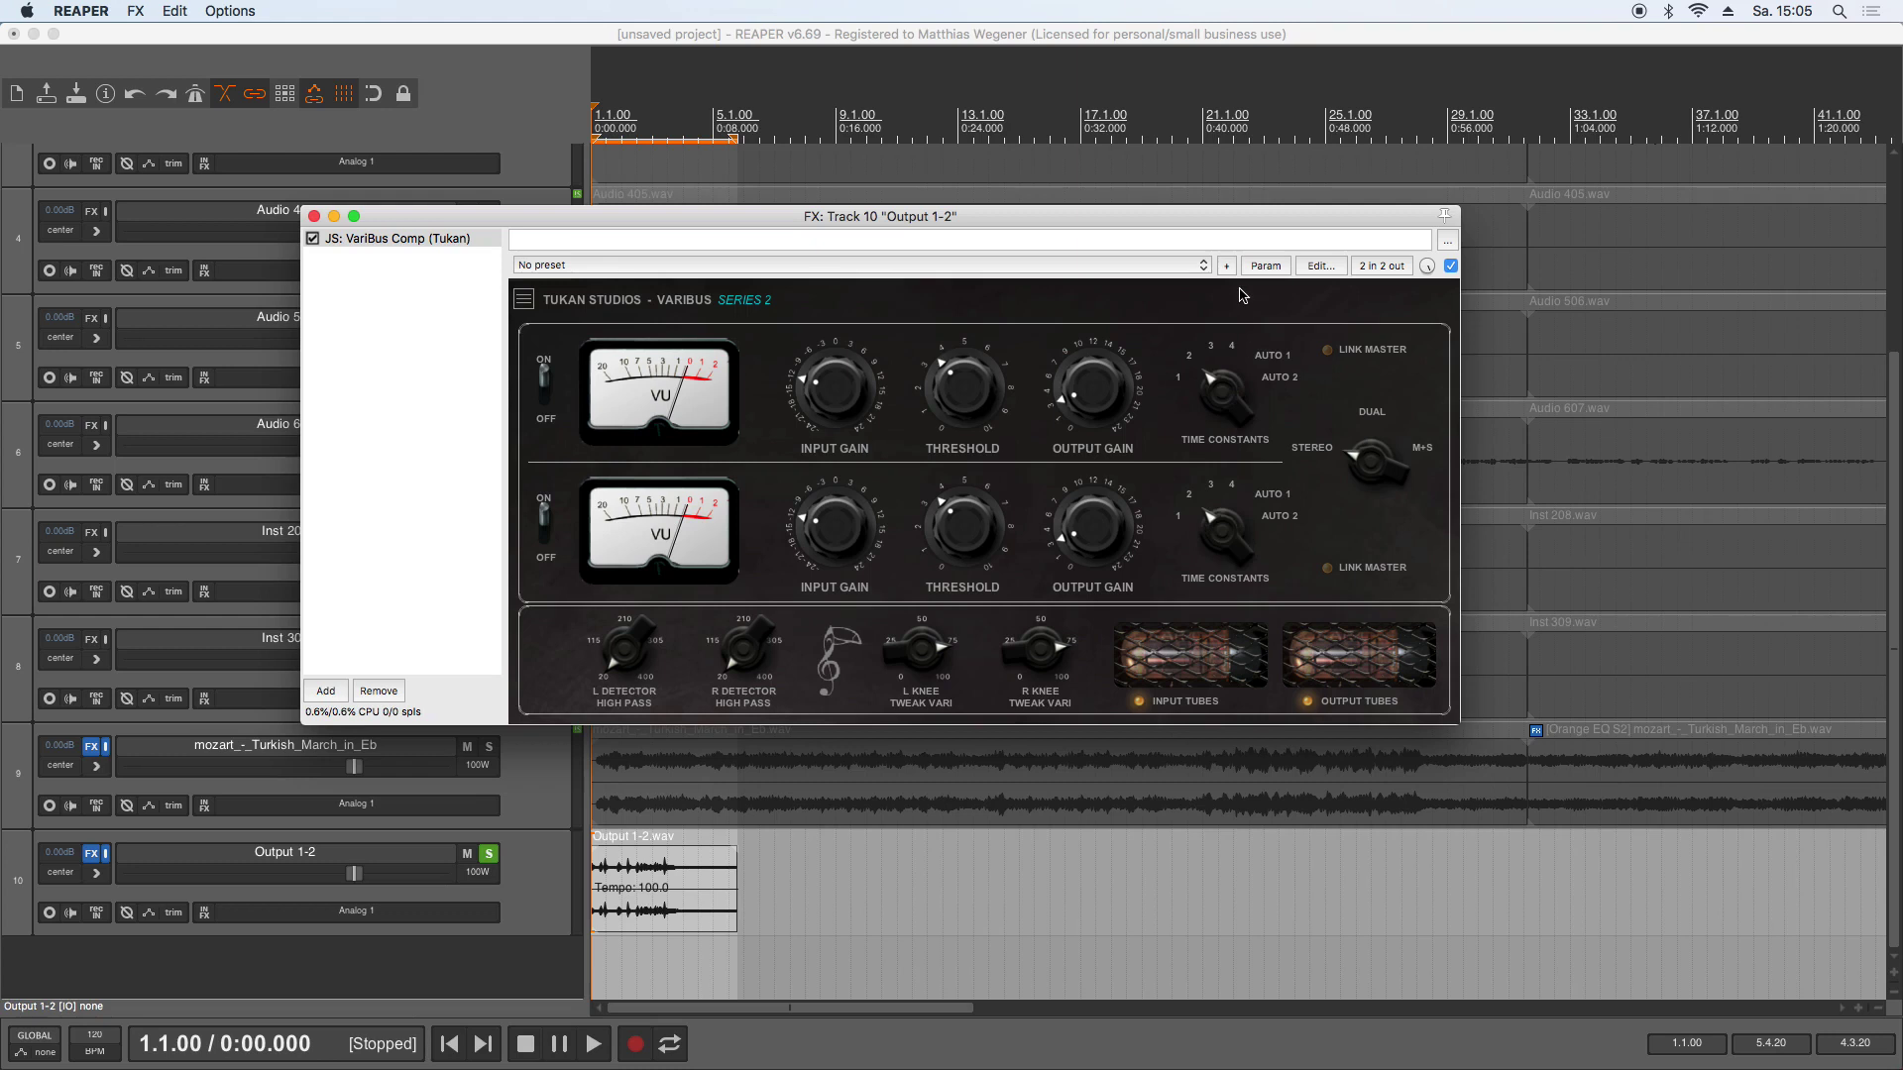
left_click_drag(1219, 403, 1227, 305)
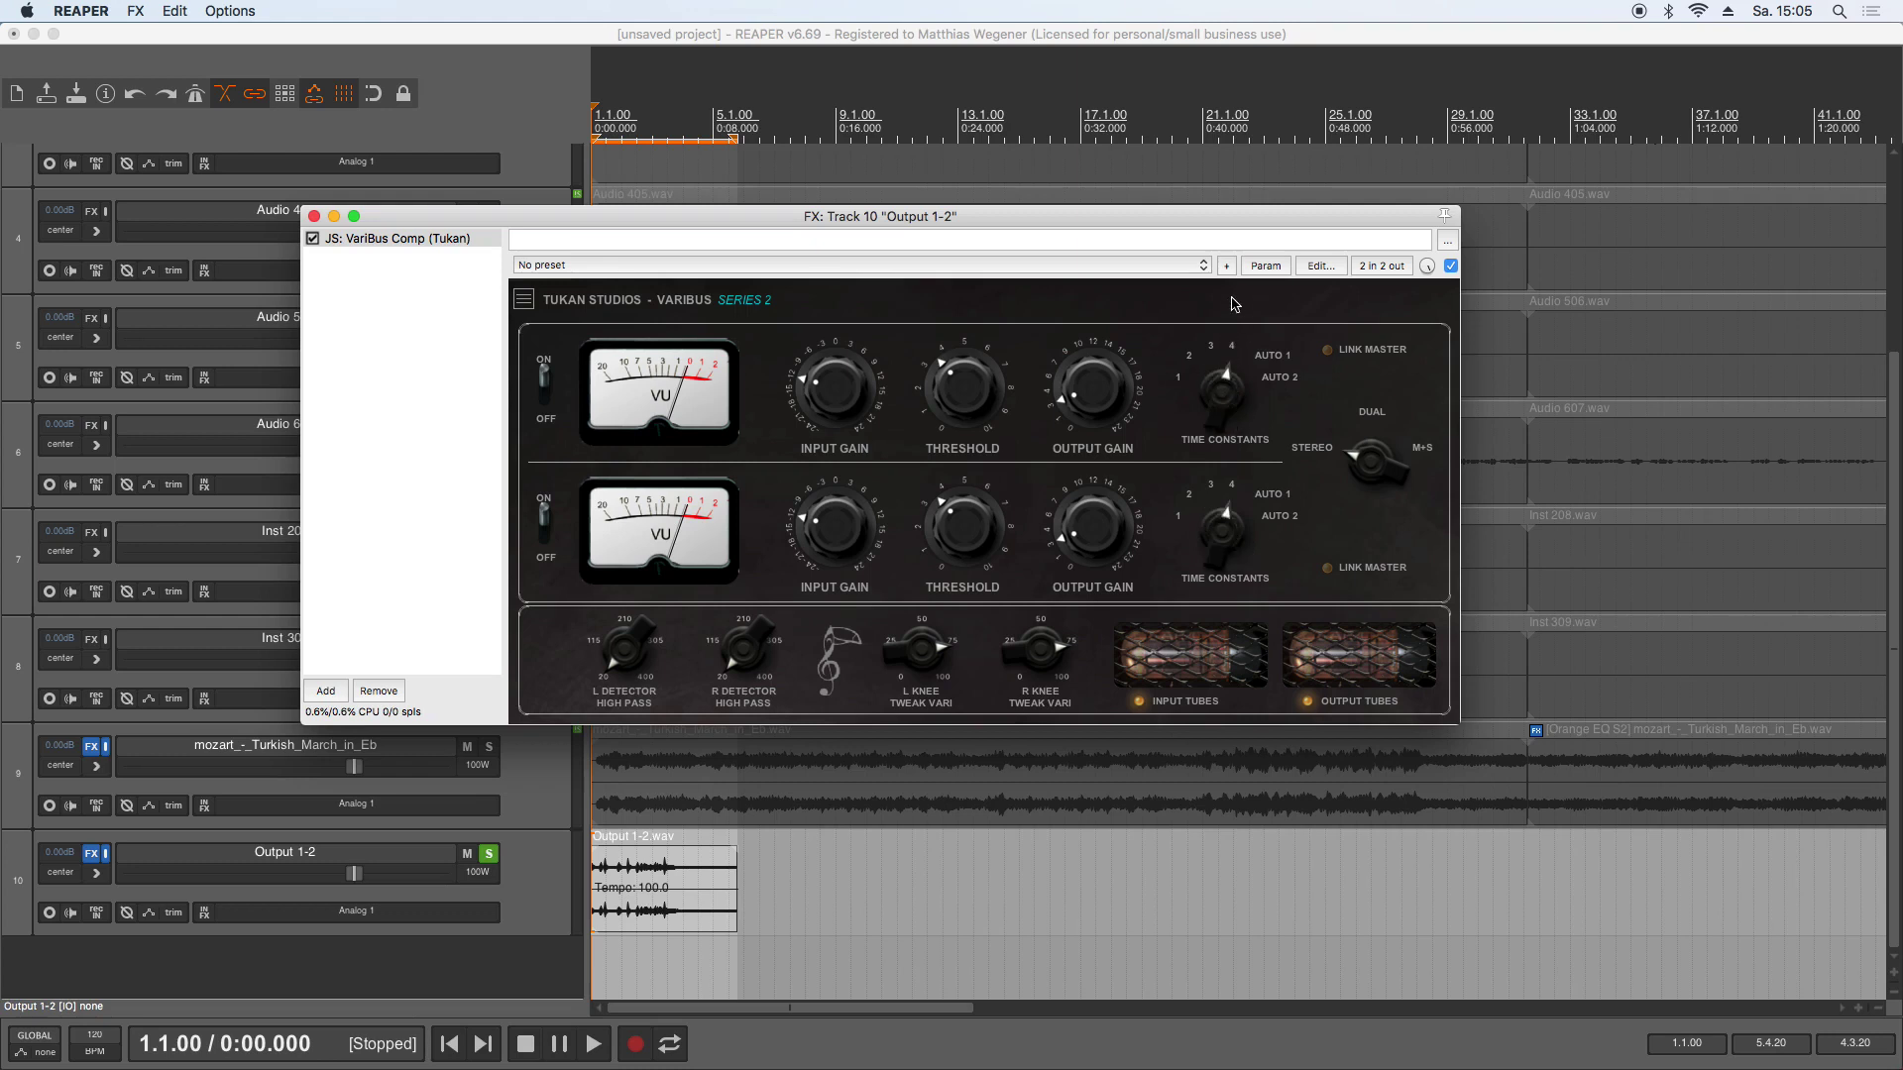
mouse_move(1236, 404)
left_mouse_down()
mouse_move(1245, 343)
mouse_move(1229, 421)
left_mouse_up()
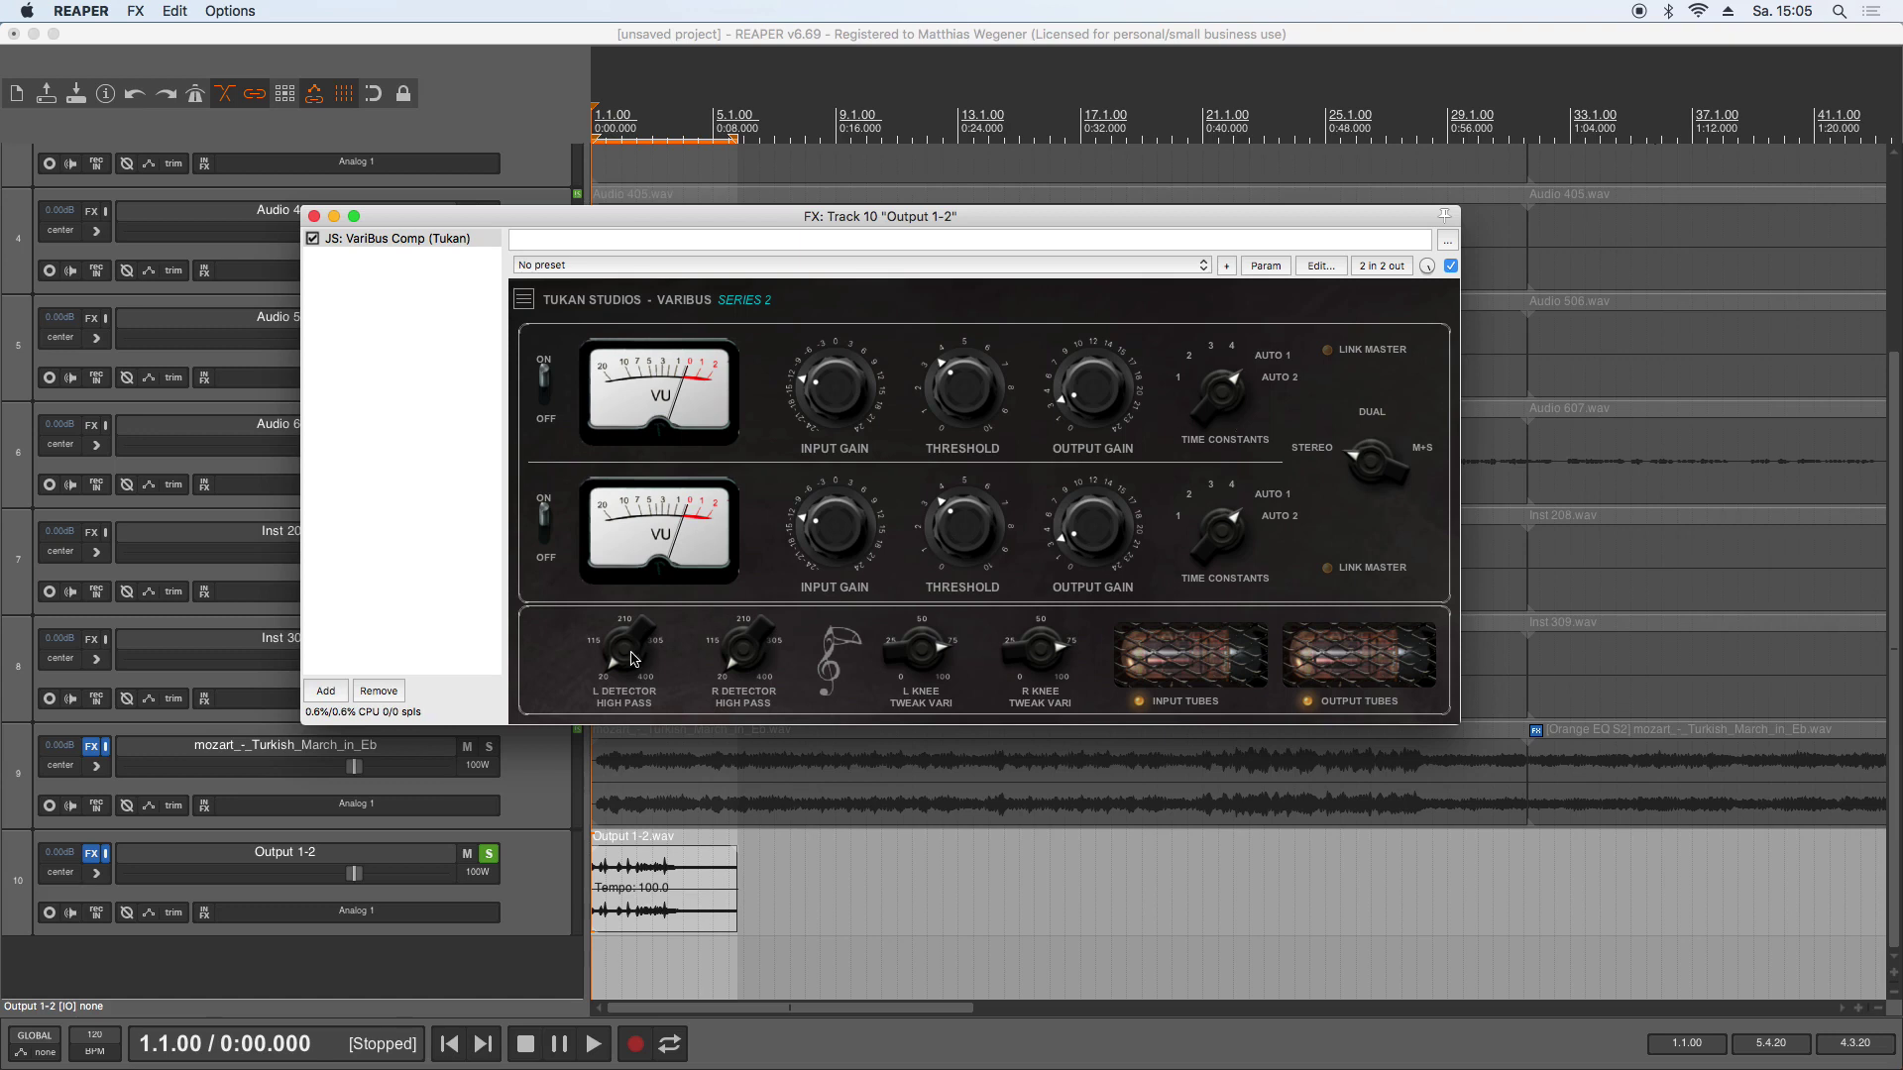
Step: Set both Knee Tweak Vari knobs to about 75 and raise the linked Output Gain
scroll(632, 659, "up", 3)
scroll(922, 649, "up", 3)
left_click_drag(930, 645, 914, 986)
left_click_drag(1107, 390, 1113, 359)
Step: Switch VariBus to Dual mode and adjust the Output Gain and Threshold of the two channels separately
left_click(1378, 399)
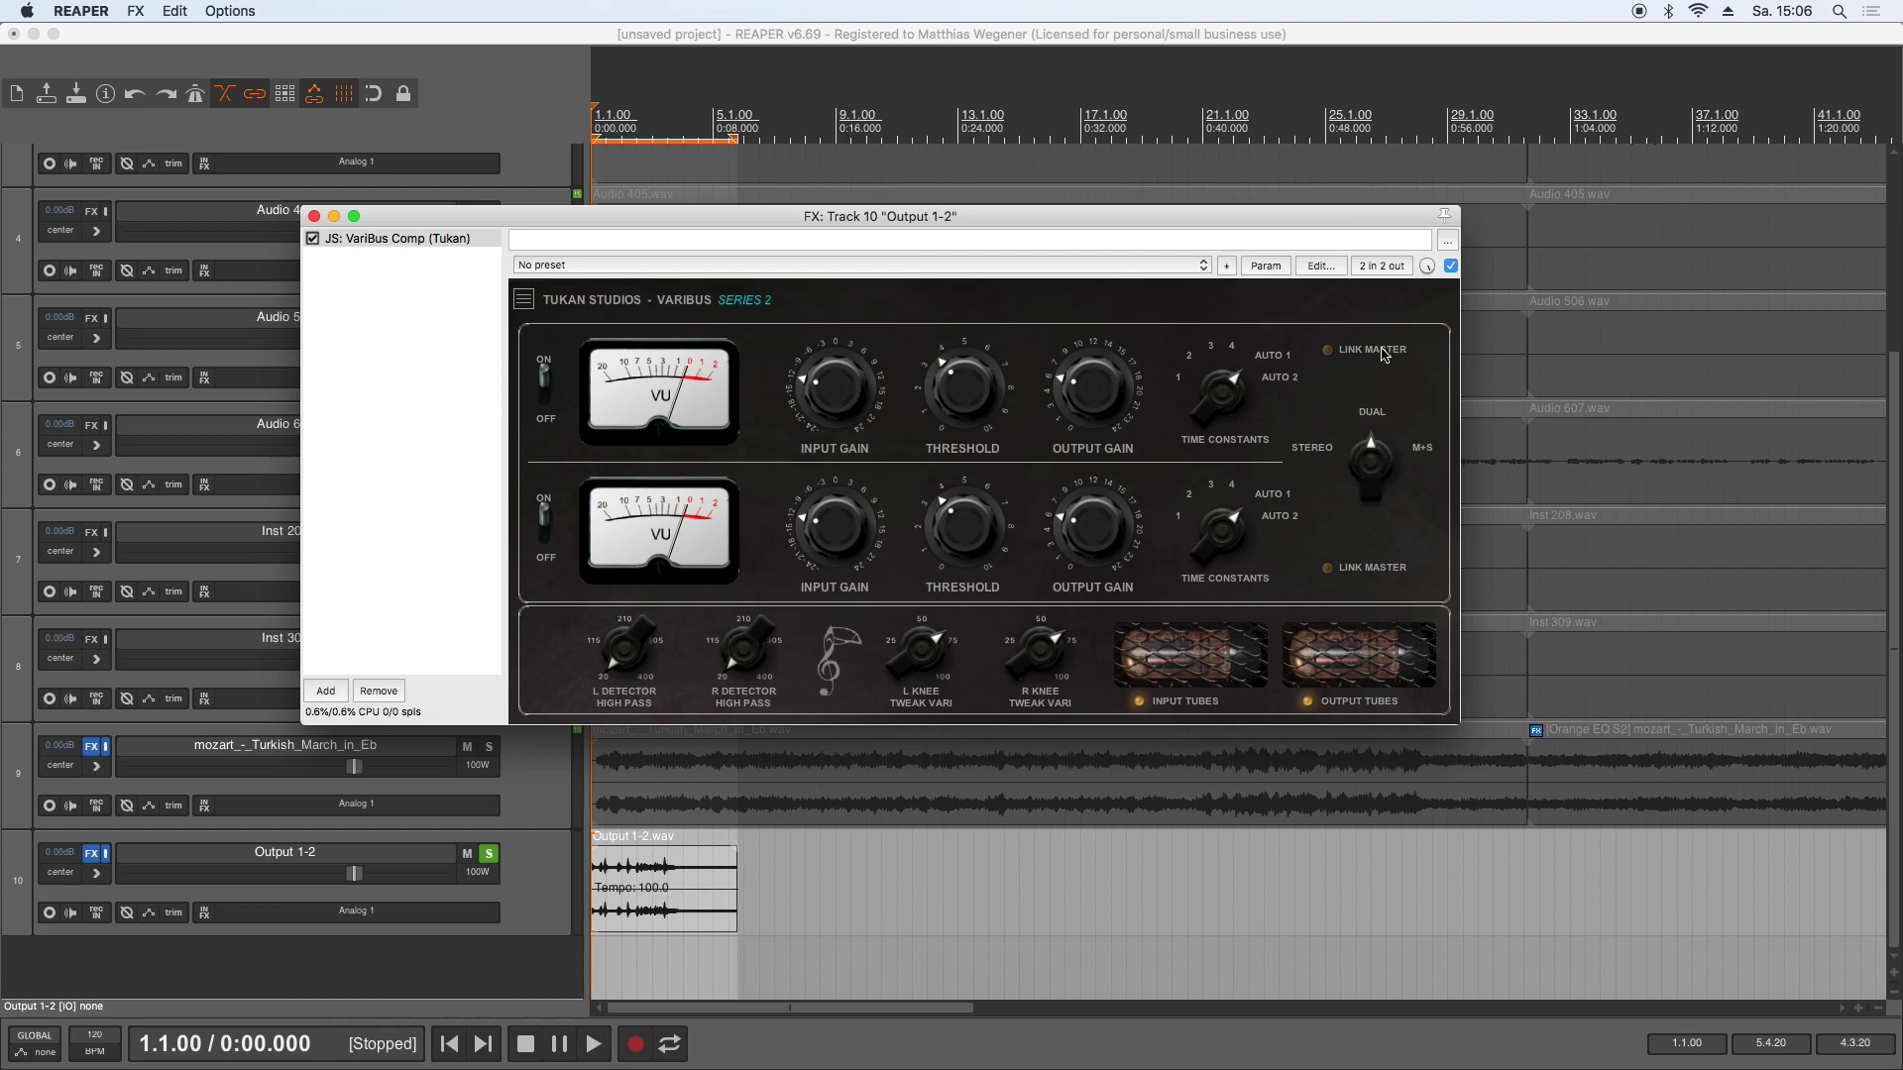
left_click(1387, 467)
mouse_move(1100, 398)
left_mouse_down()
mouse_move(1114, 335)
mouse_move(1095, 409)
left_mouse_up()
left_click_drag(1090, 517, 984, 534)
mouse_move(977, 537)
left_mouse_down()
mouse_move(994, 466)
mouse_move(986, 525)
left_mouse_up()
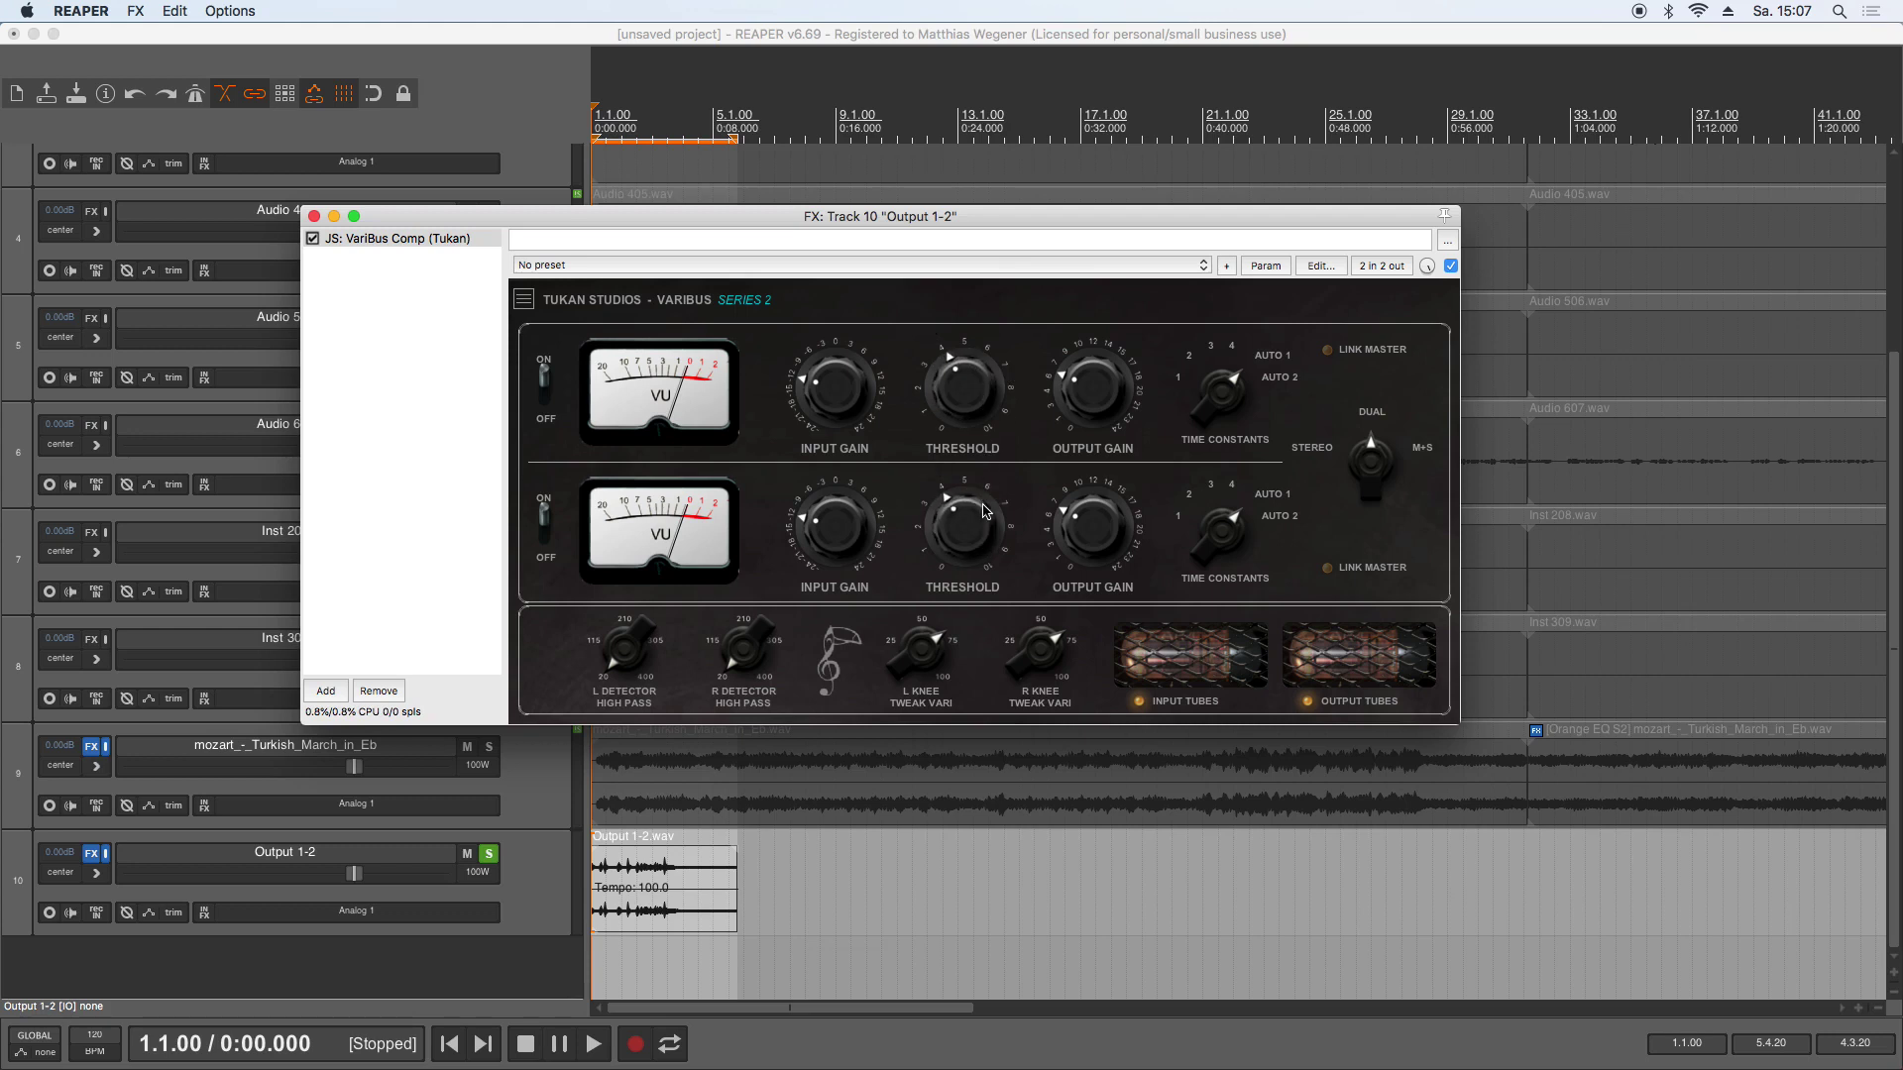
Step: Show the VariBus info and read the mouse modifier options for linking, fine-tuning and resetting knobs, then close it
left_click(524, 300)
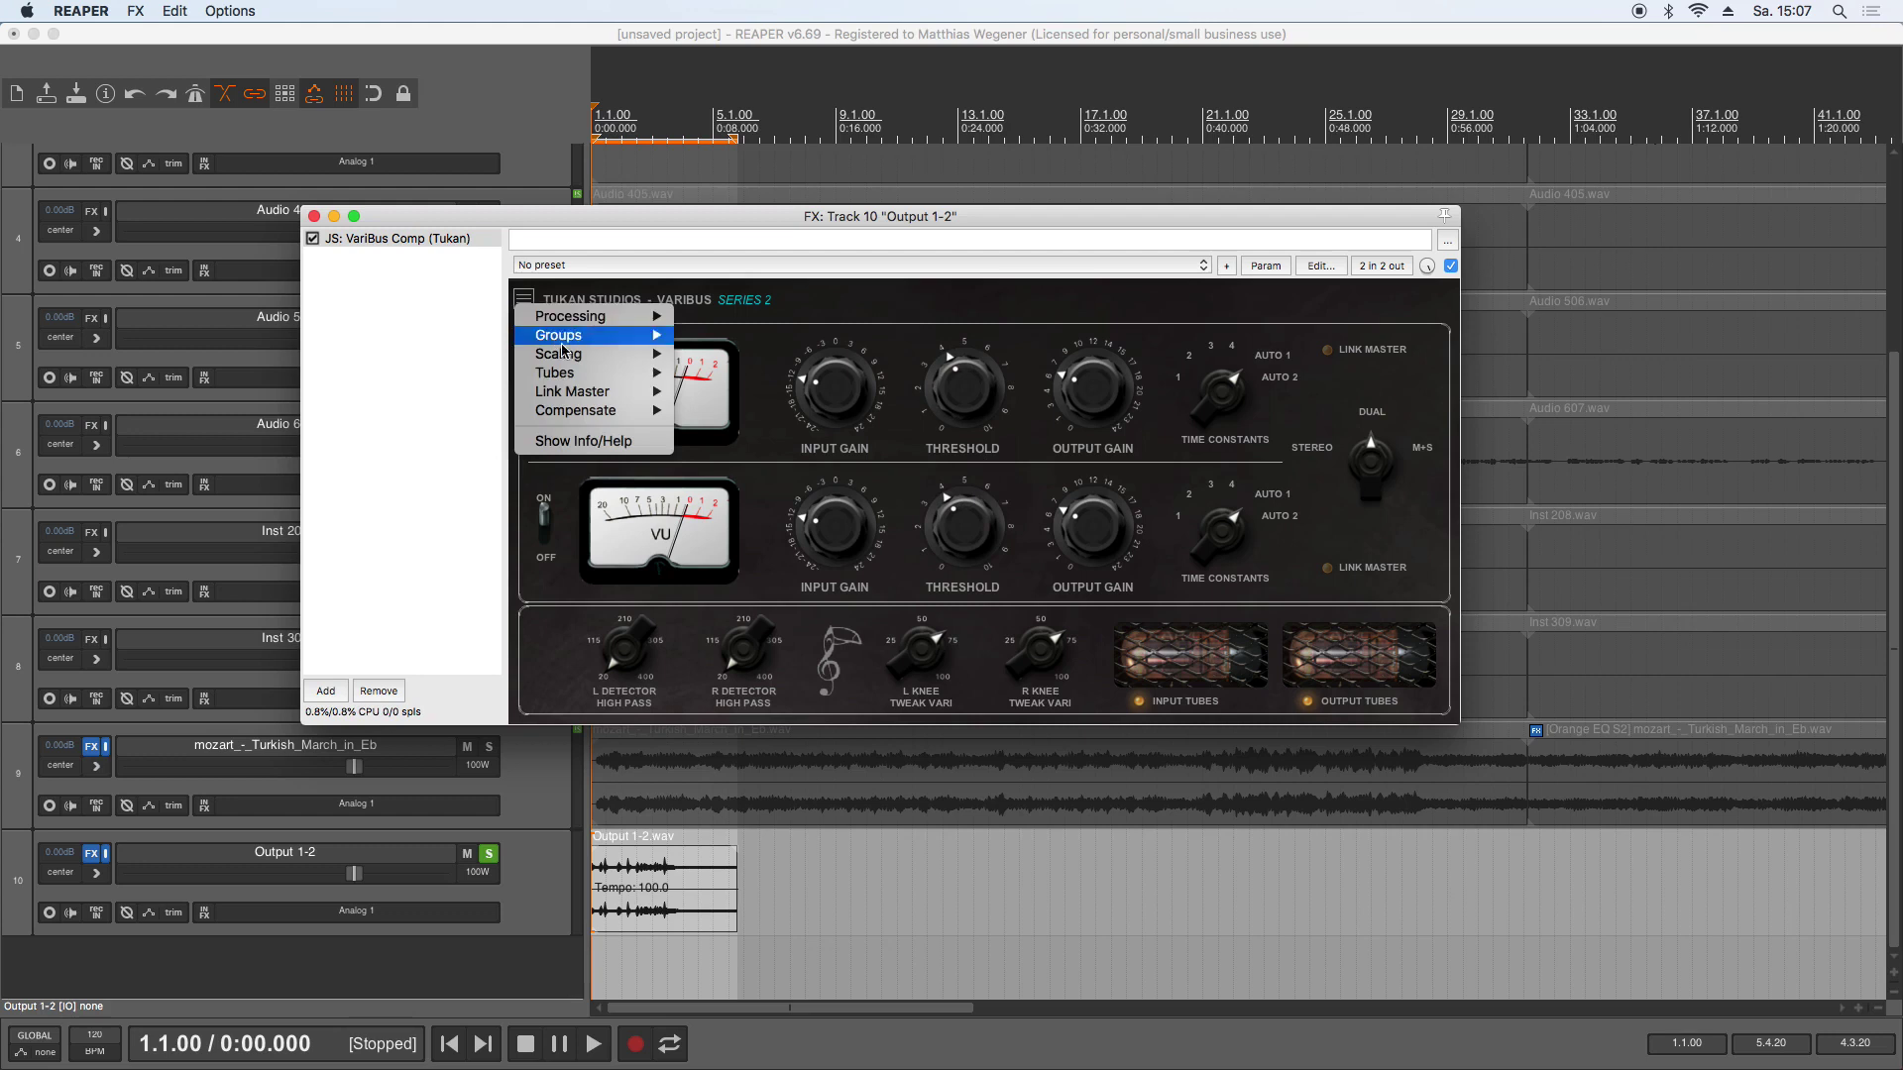
left_click(598, 442)
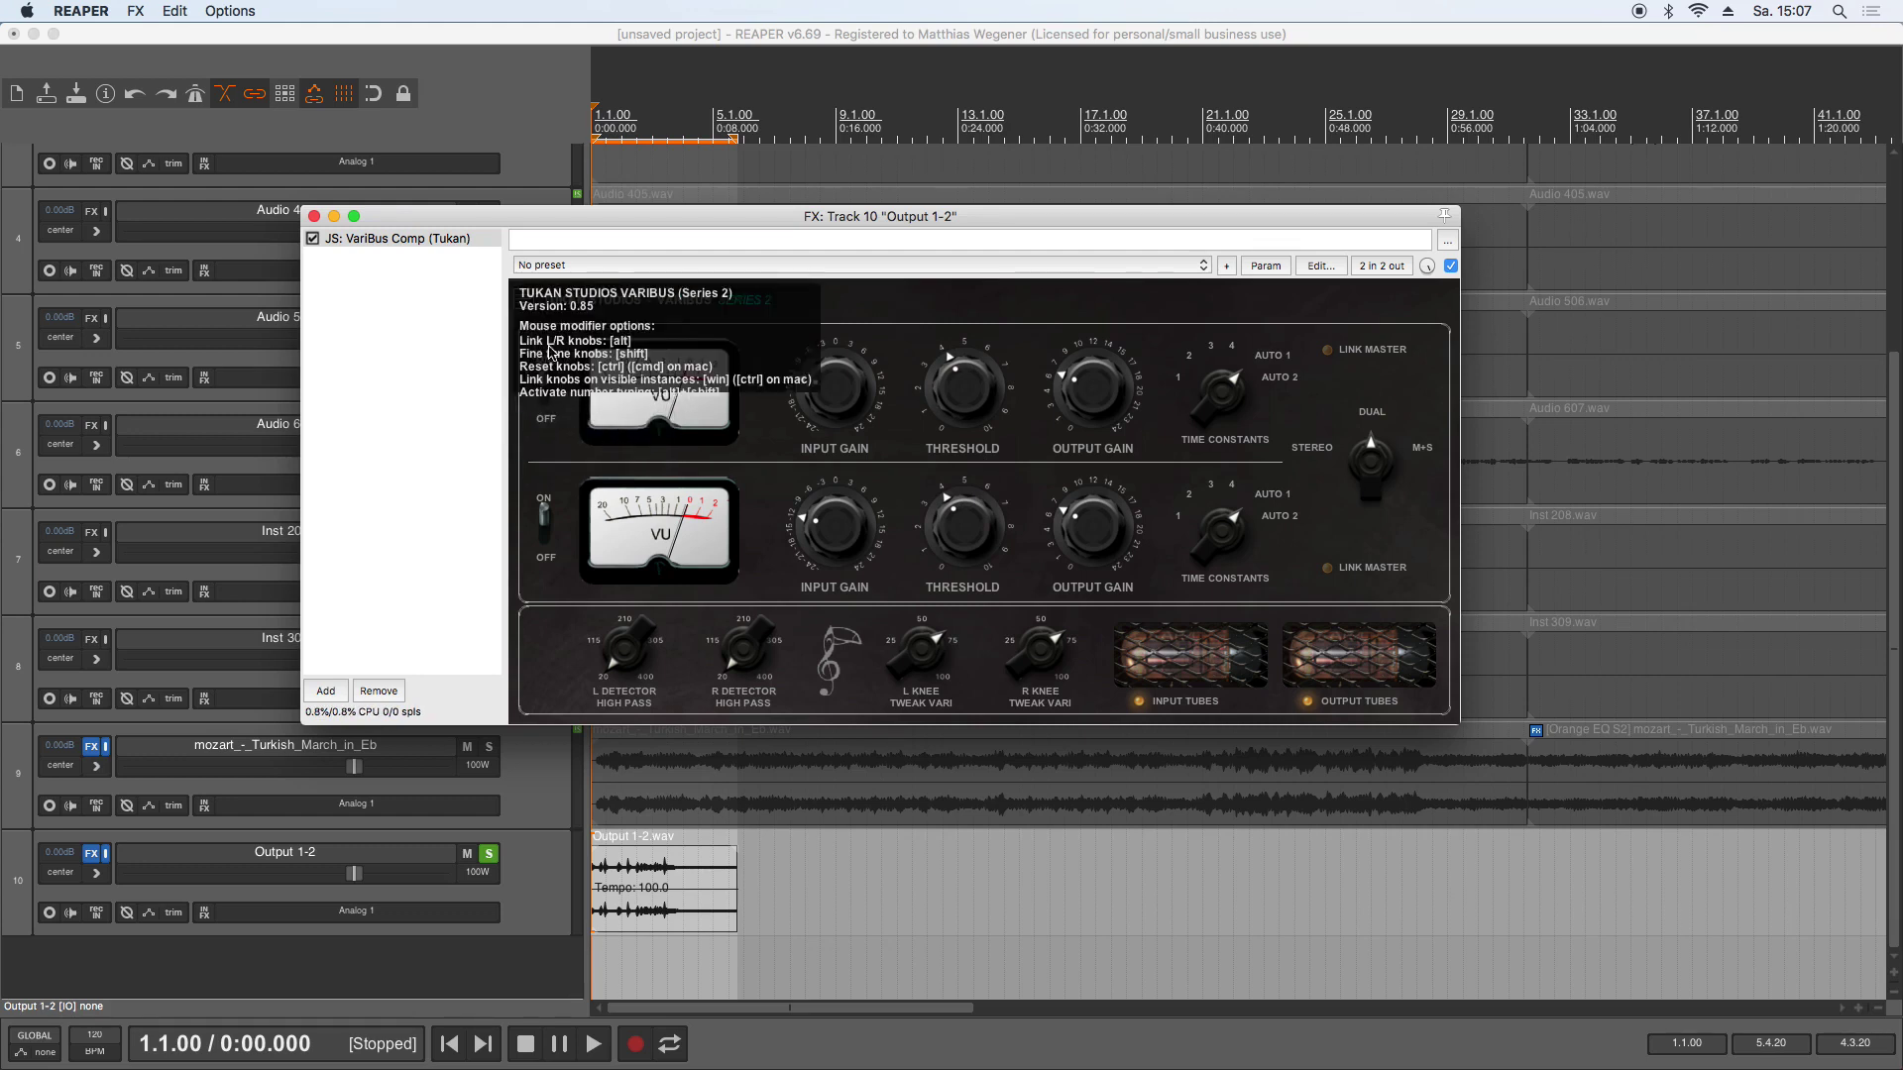
left_click(616, 342)
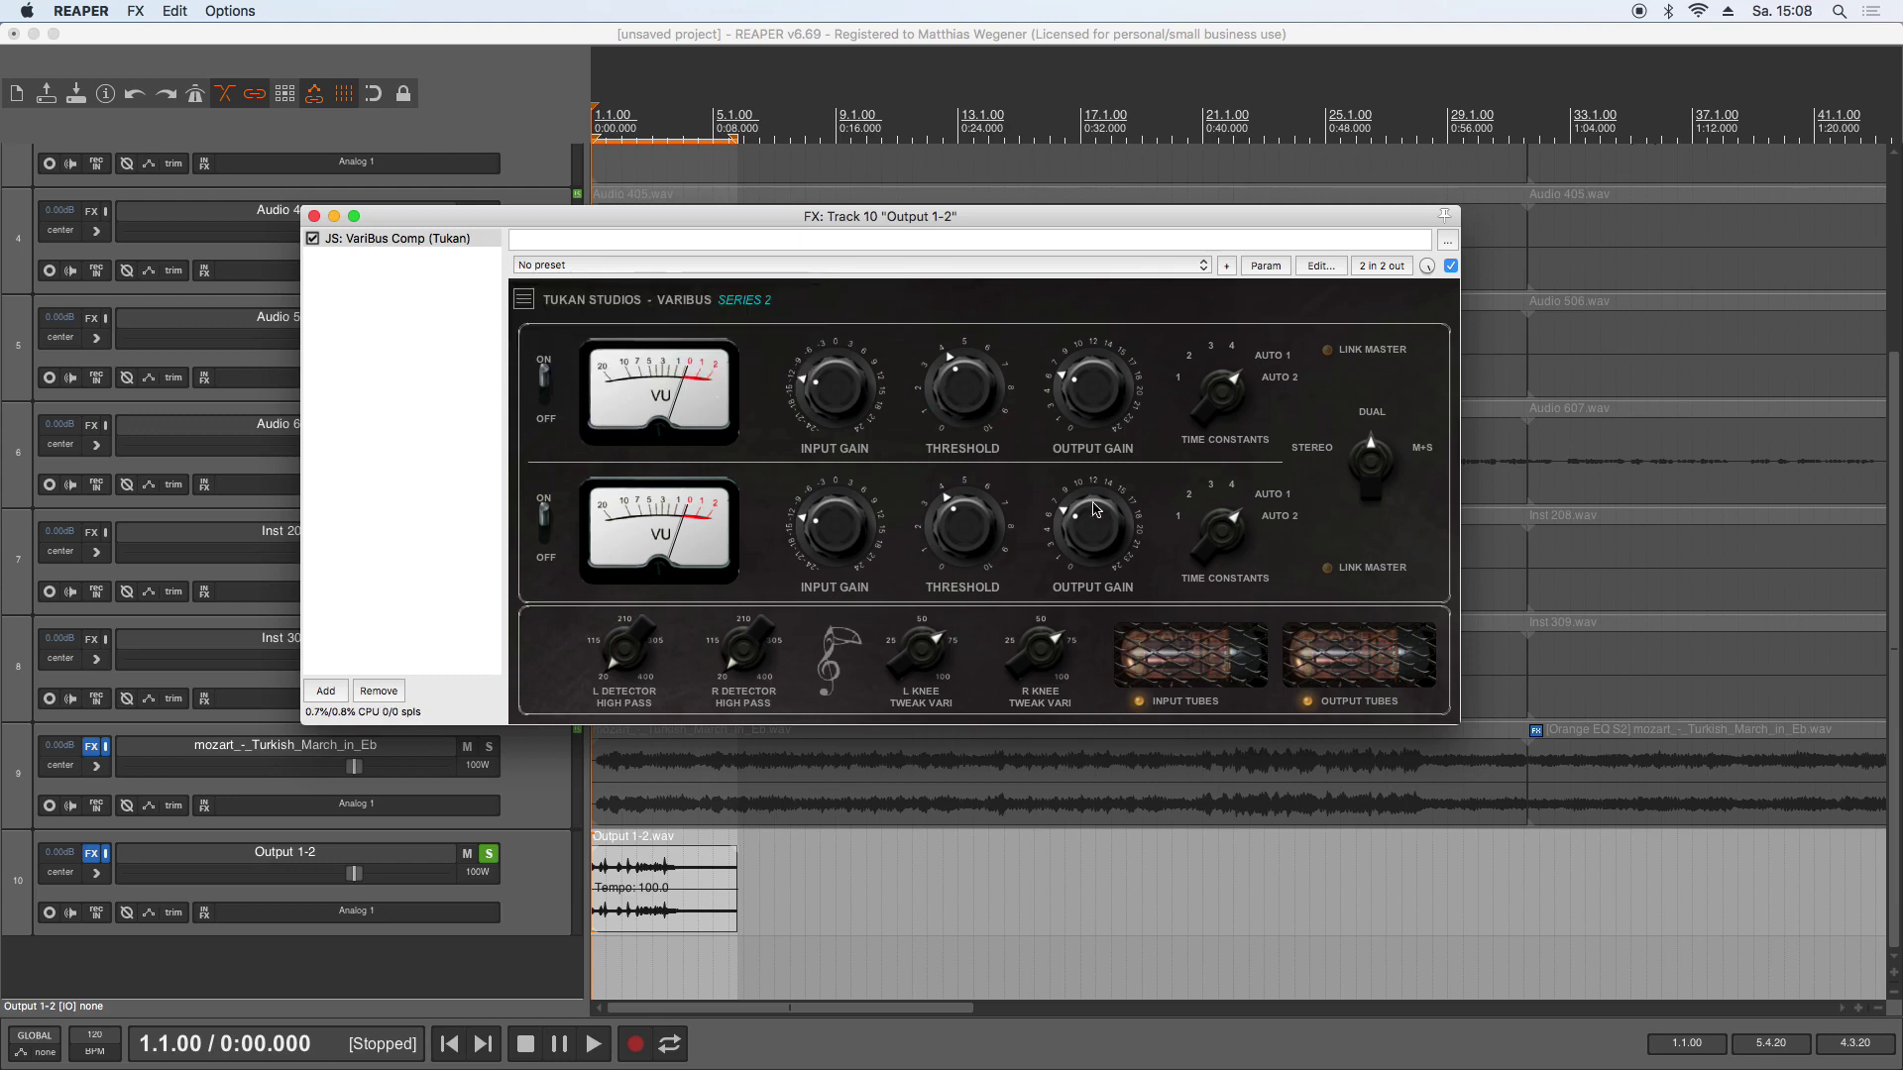
Step: Try Link Master on the upper channel, then on the lower one, moving the Threshold knob each time
left_click(1329, 351)
left_click_drag(983, 388, 984, 409)
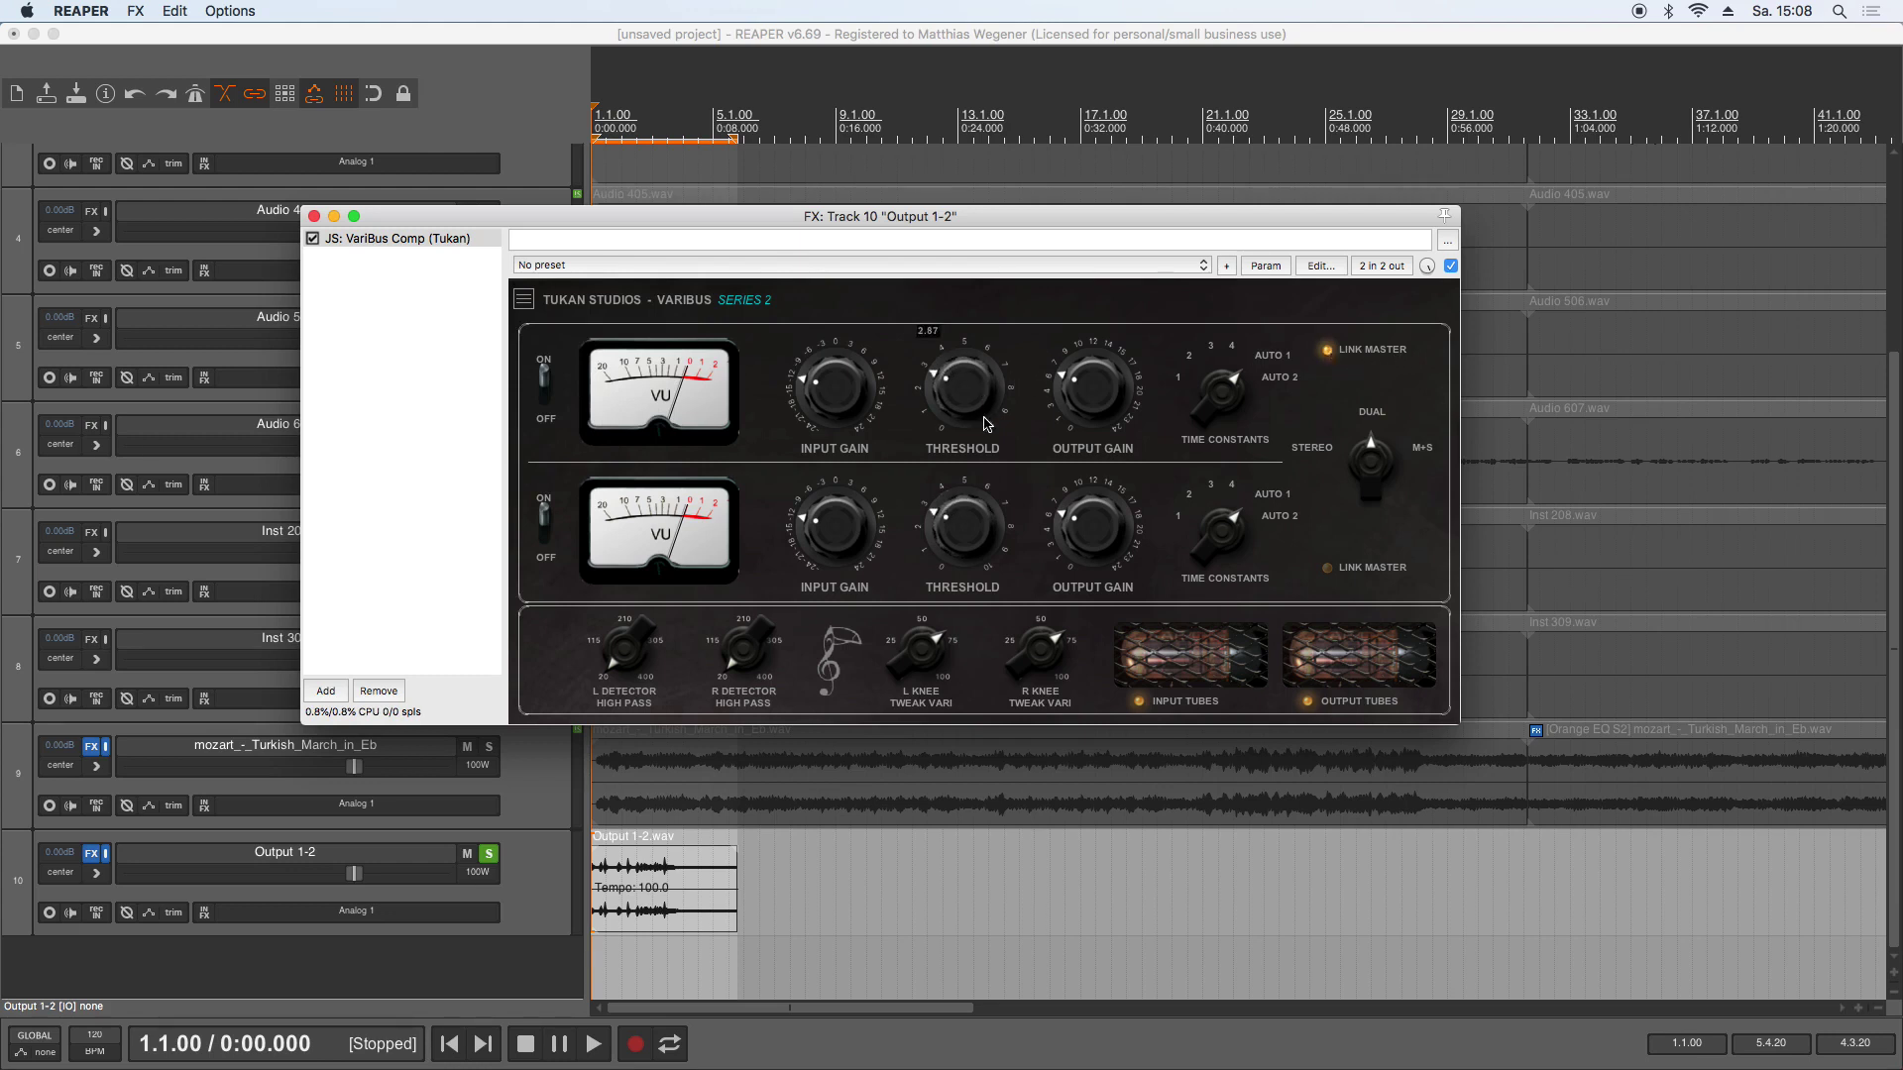
left_click(1328, 568)
mouse_move(979, 547)
left_mouse_down()
mouse_move(984, 495)
mouse_move(981, 535)
left_mouse_up()
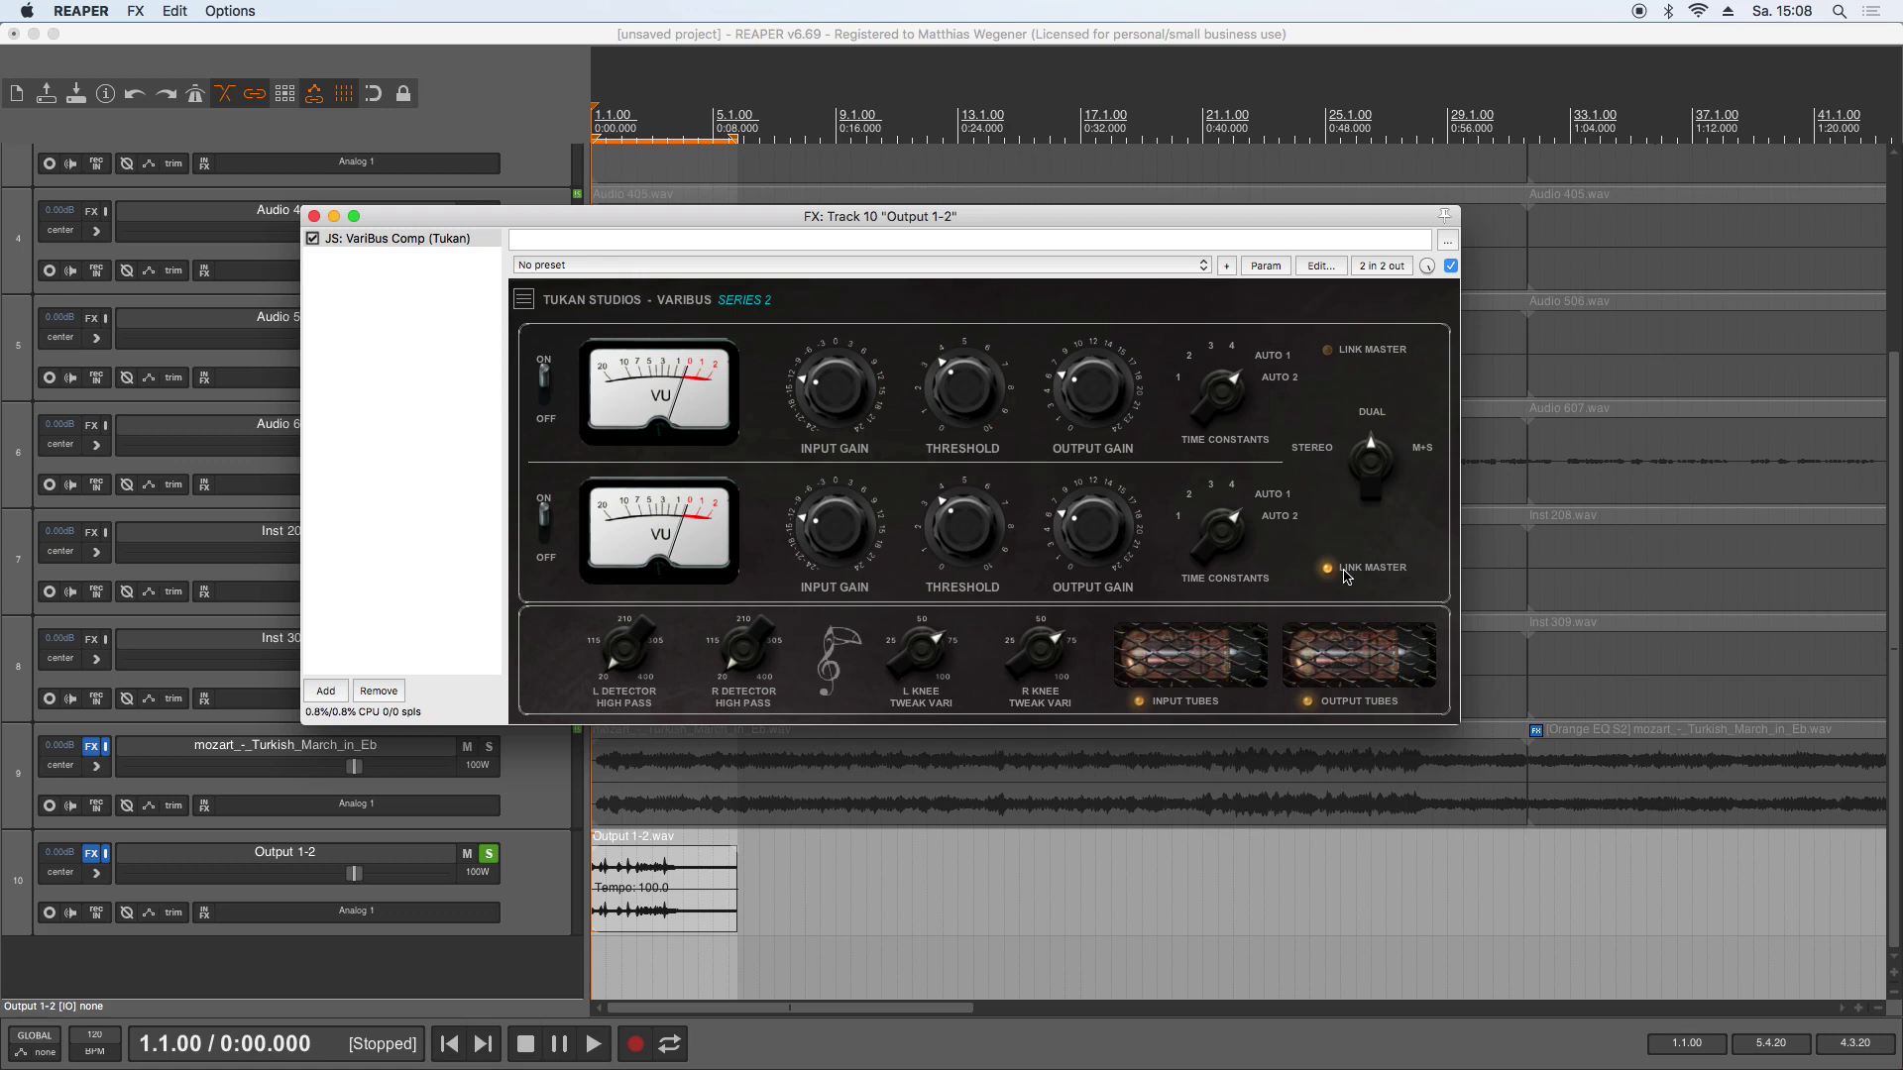
Step: Make the upper channel the link master, reset Input Gain and Output Gain to their defaults, and audition the clip
left_click(1328, 351)
double_click(837, 391)
double_click(1092, 397)
key("space")
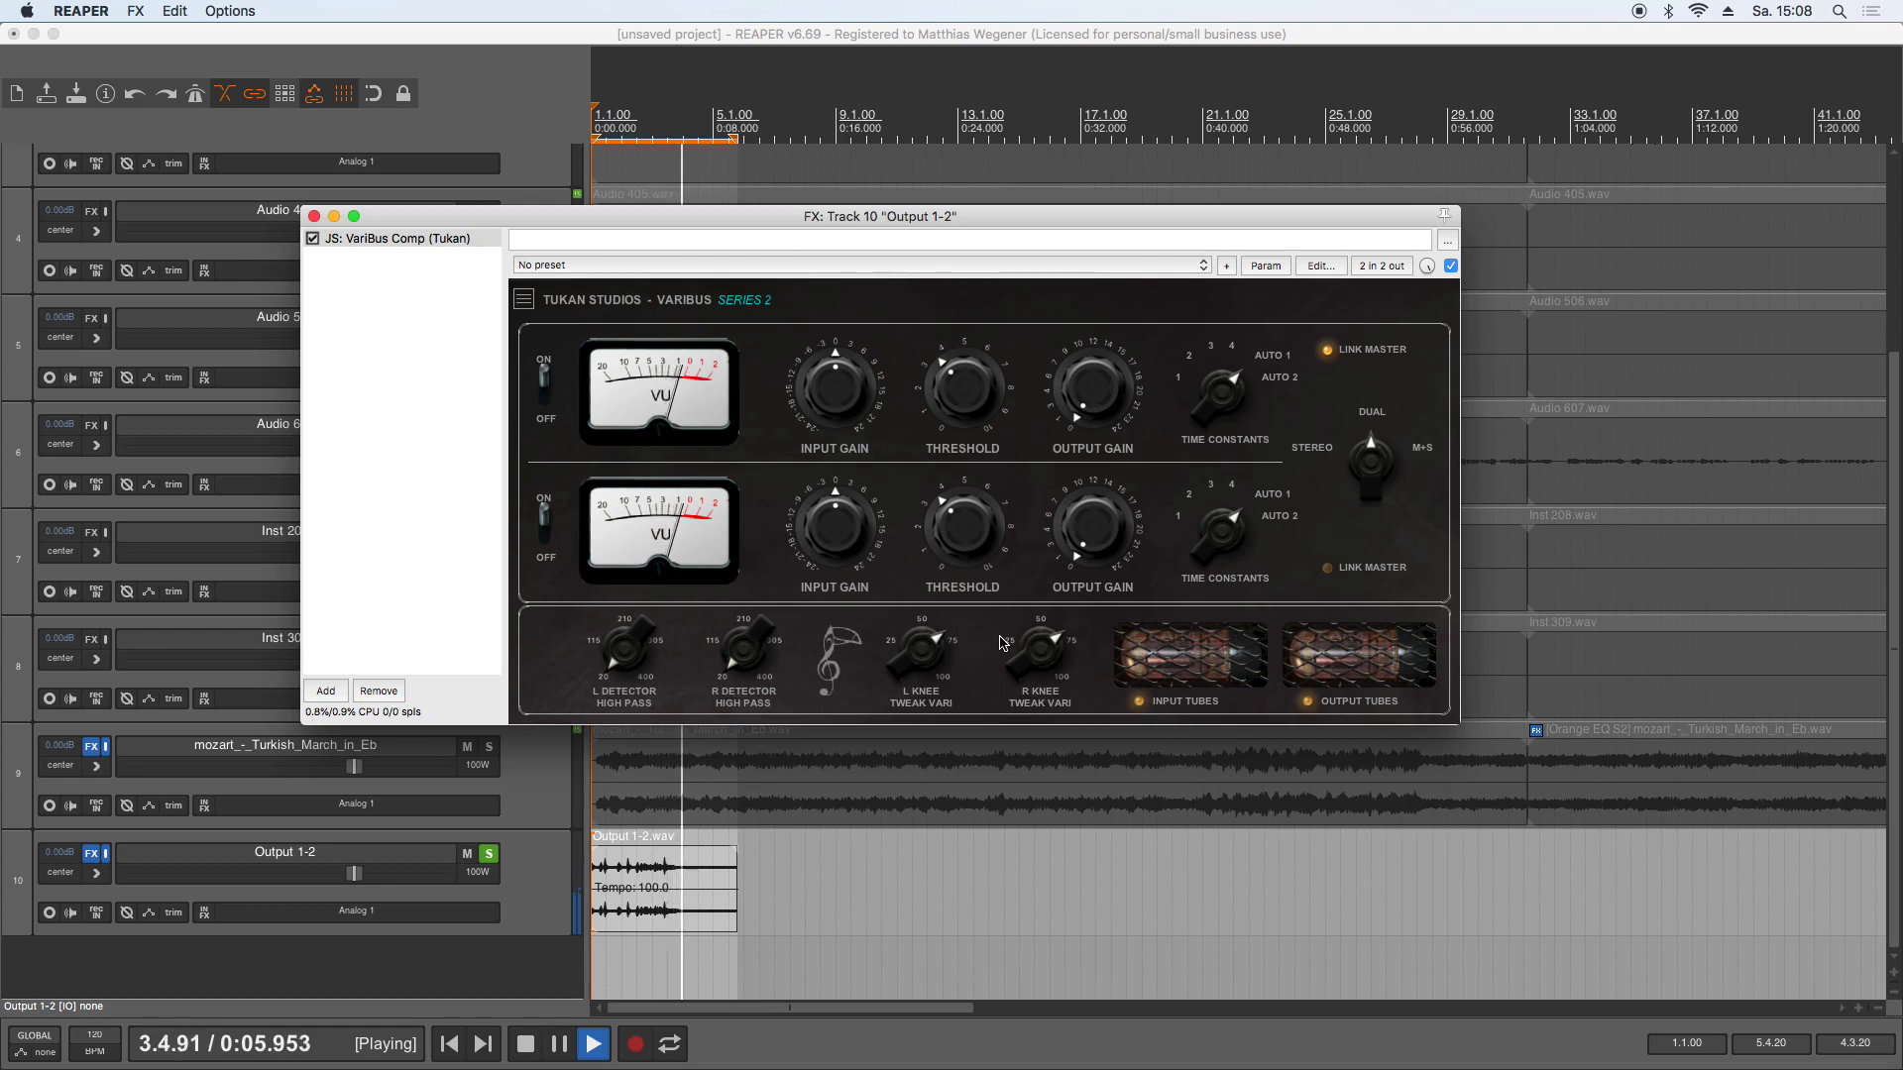
key("space")
Step: Raise the linked Threshold to just above 5 and play the Output 1-2 clip to hear the compression
mouse_move(976, 408)
left_mouse_down()
mouse_move(986, 364)
mouse_move(988, 382)
left_mouse_up()
key("space")
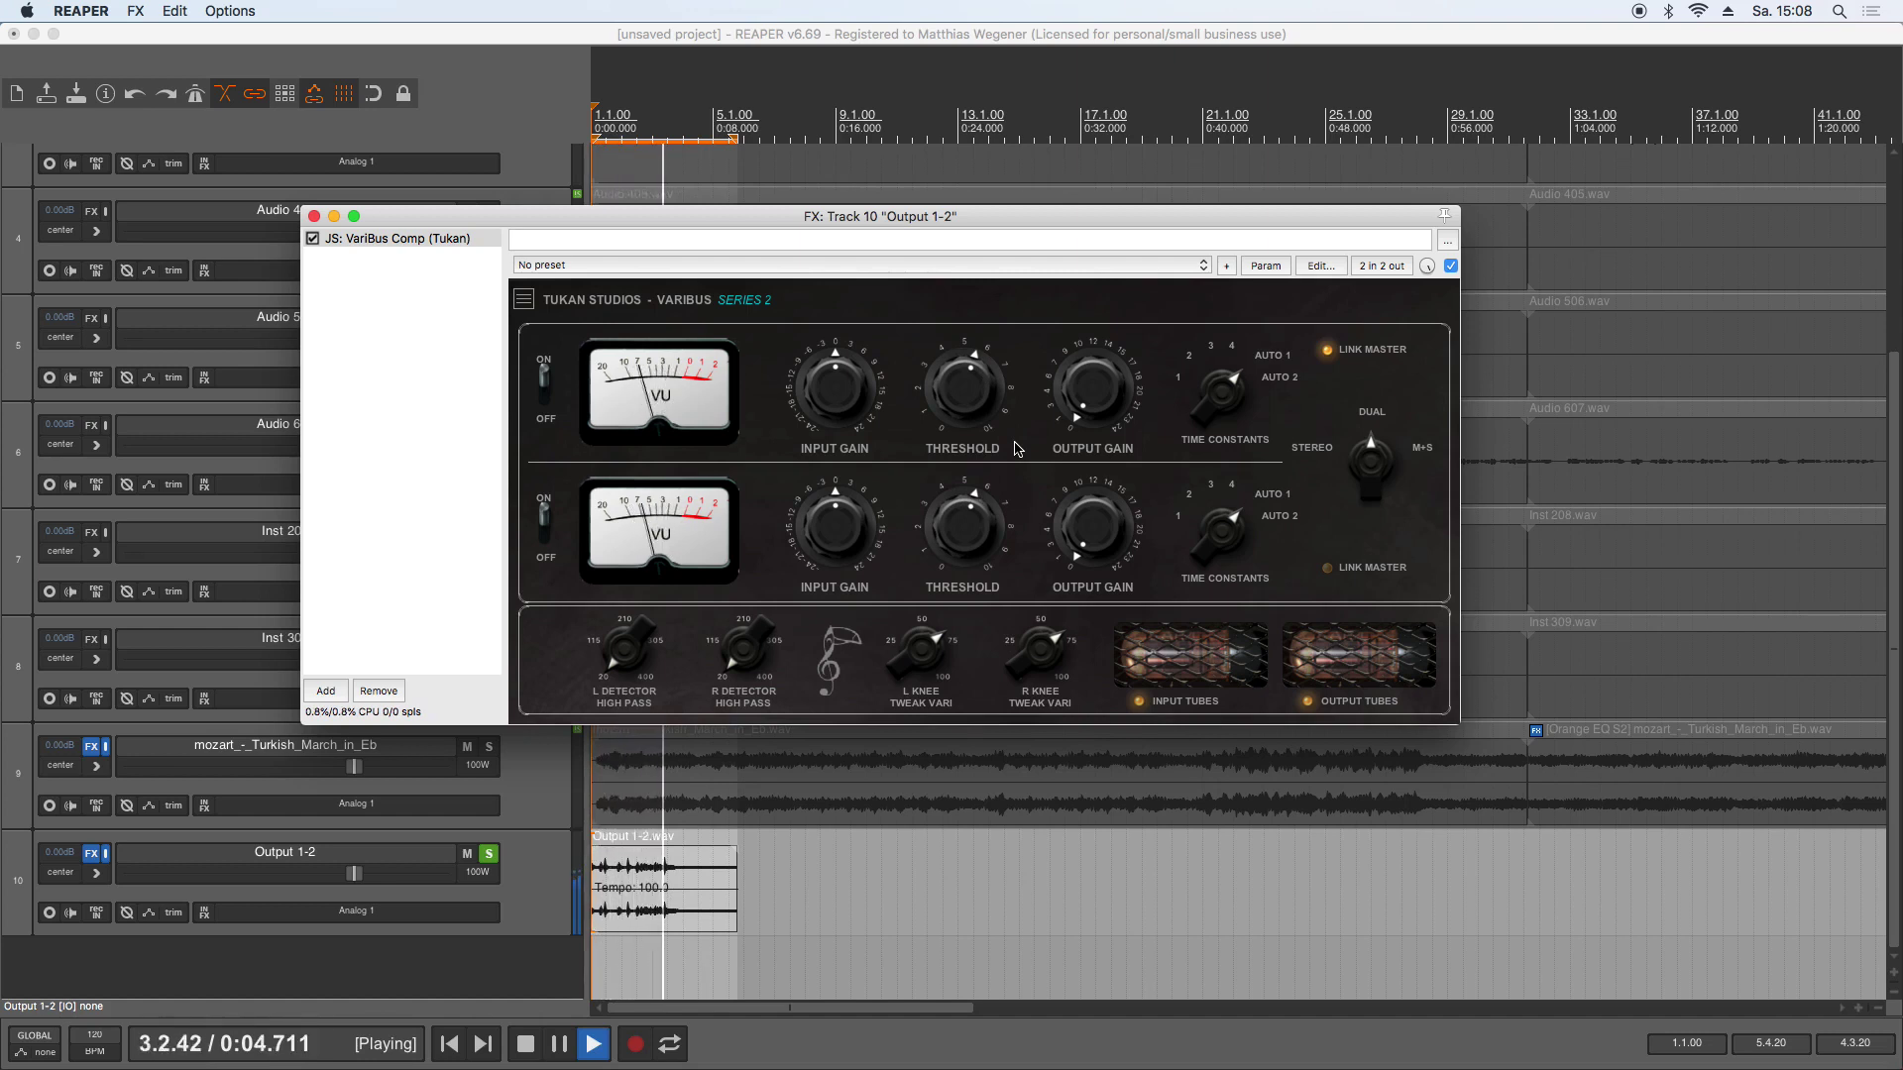
key("space")
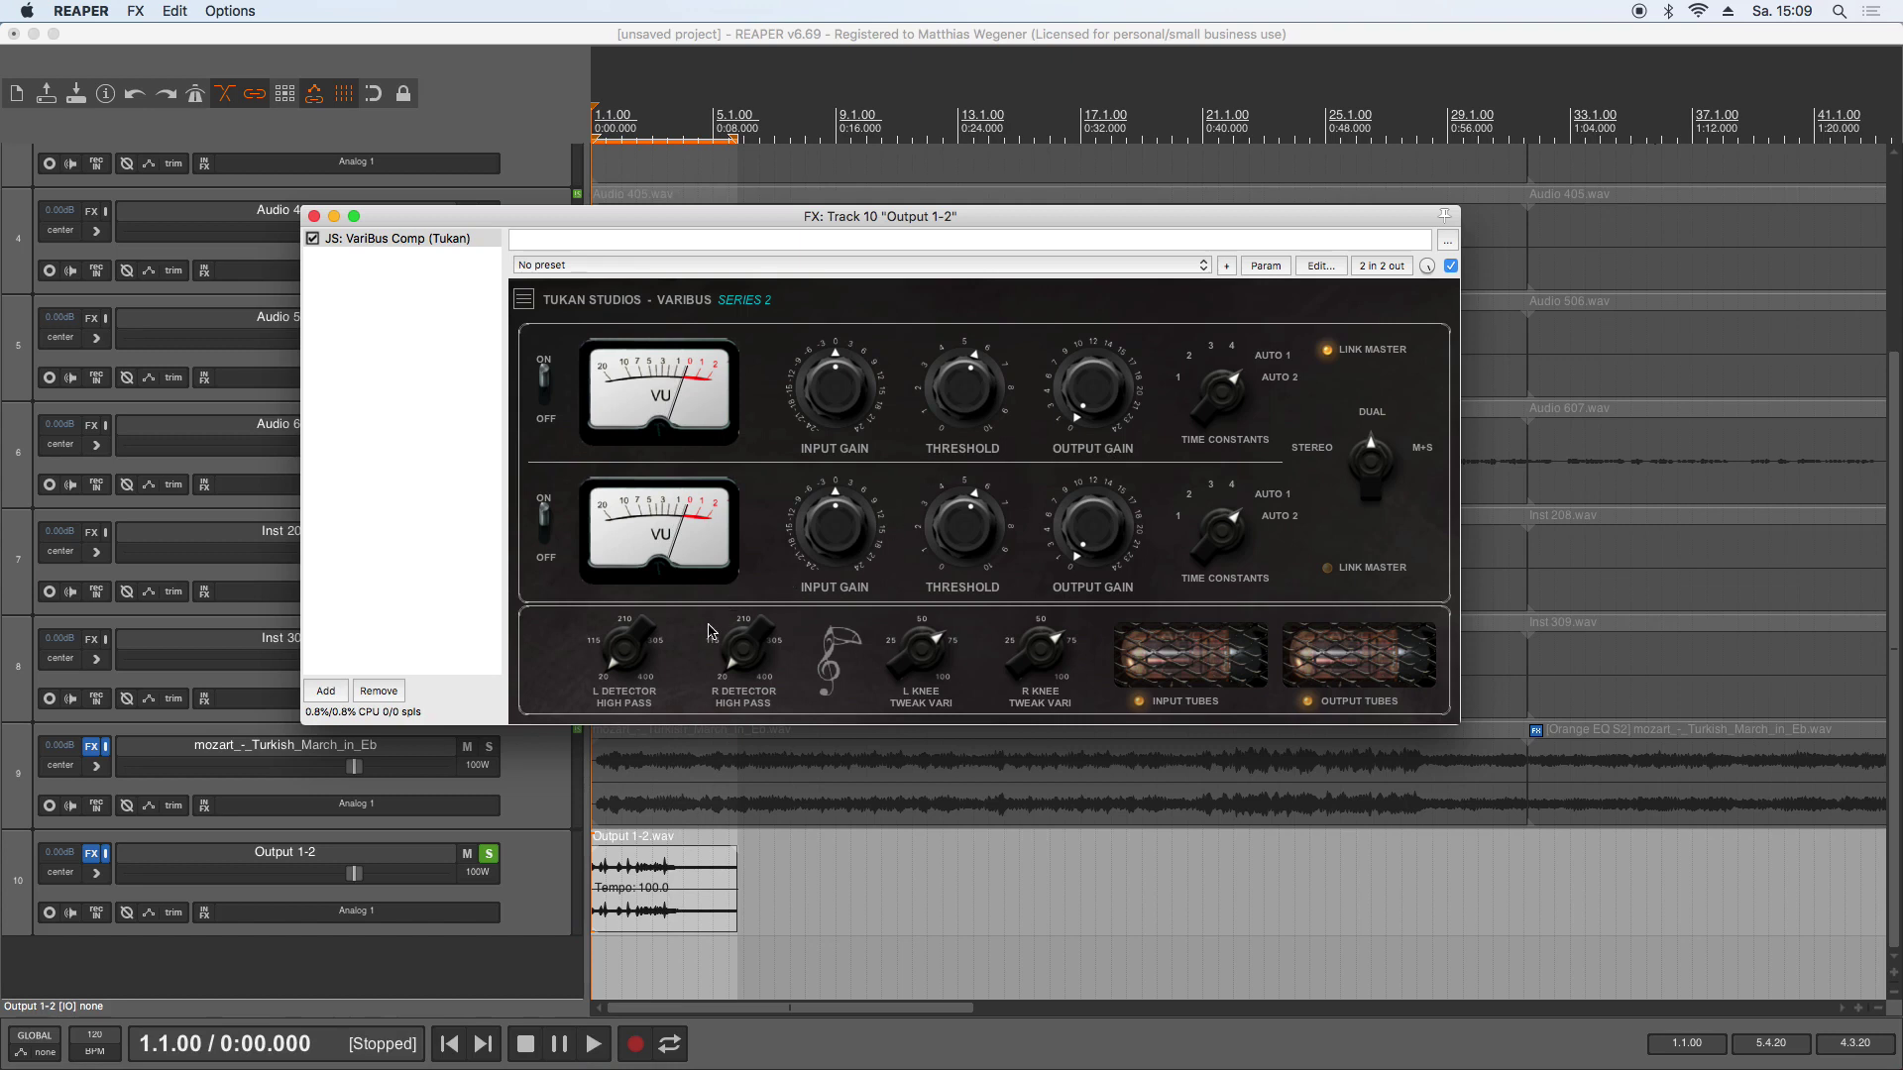
Step: Raise both Detector High Pass knobs to slightly above 210 and audition the clip with the filtered detector
left_click_drag(631, 662, 634, 630)
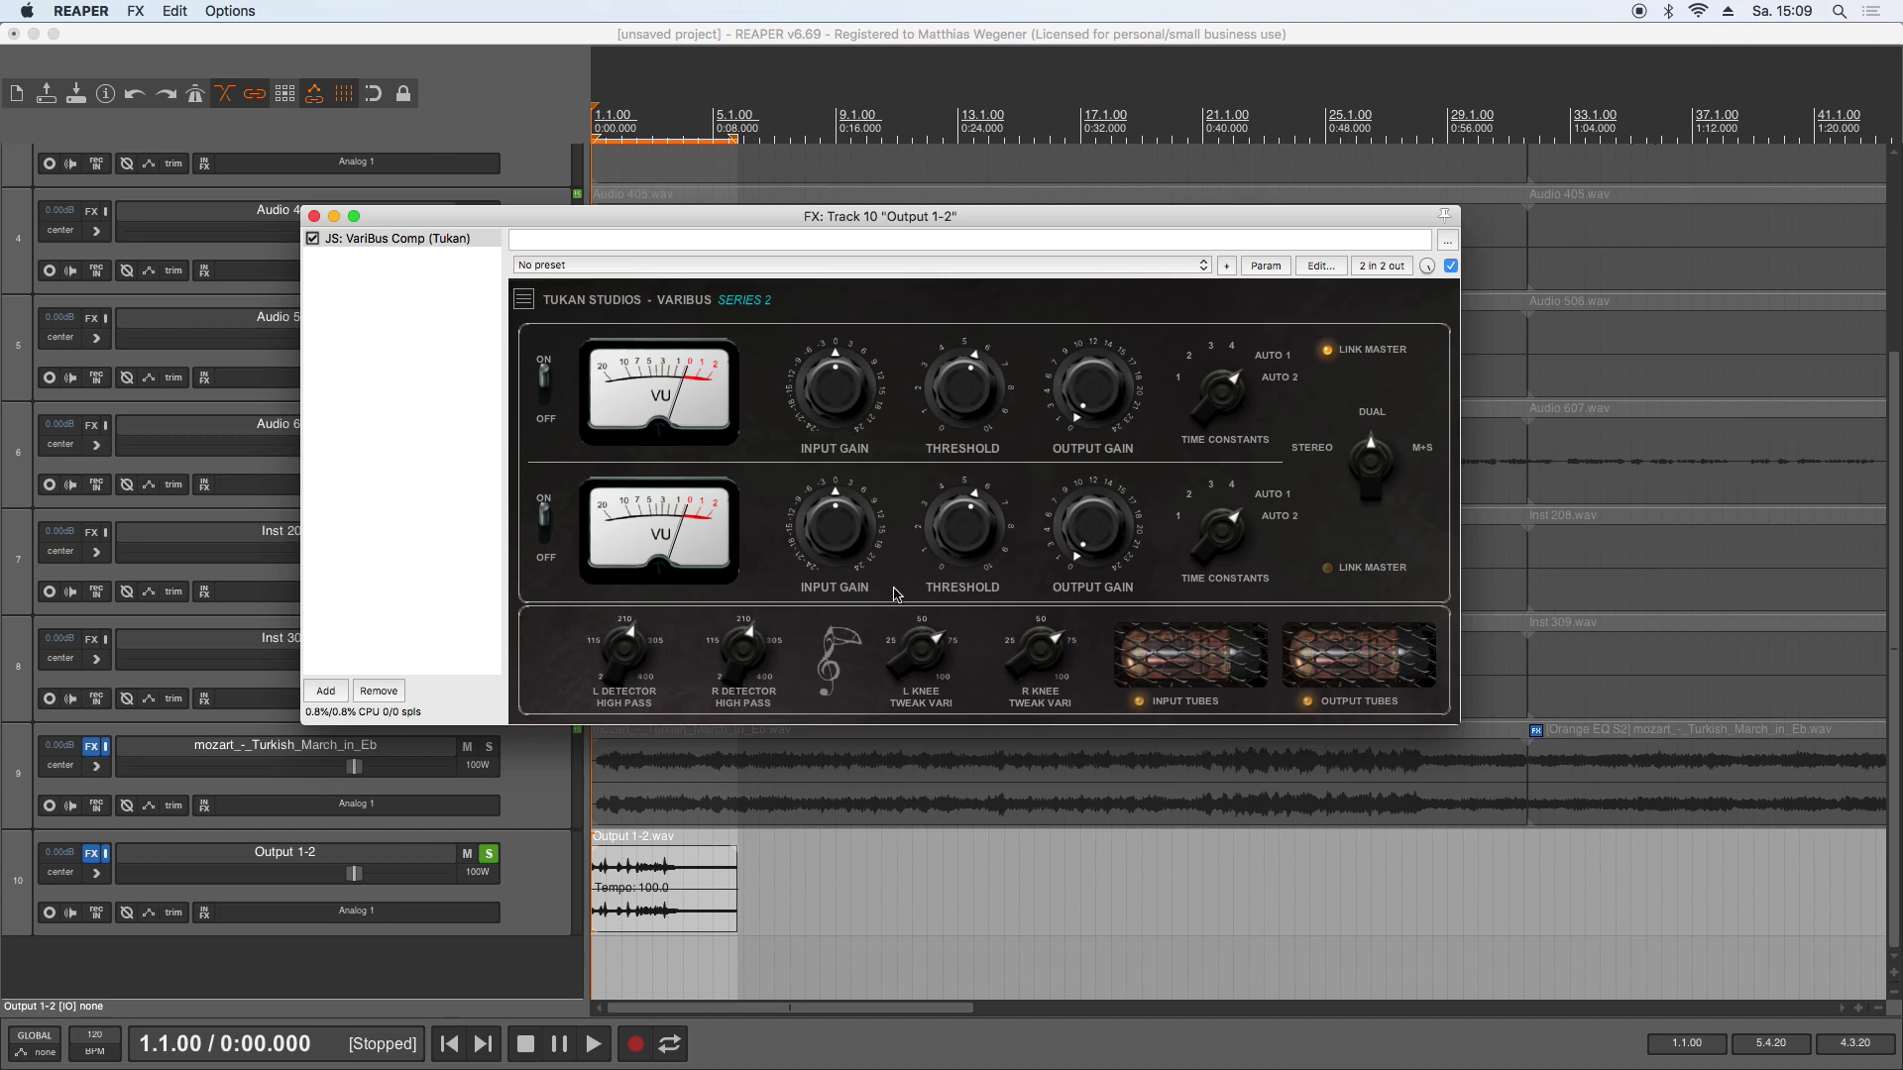
key("space")
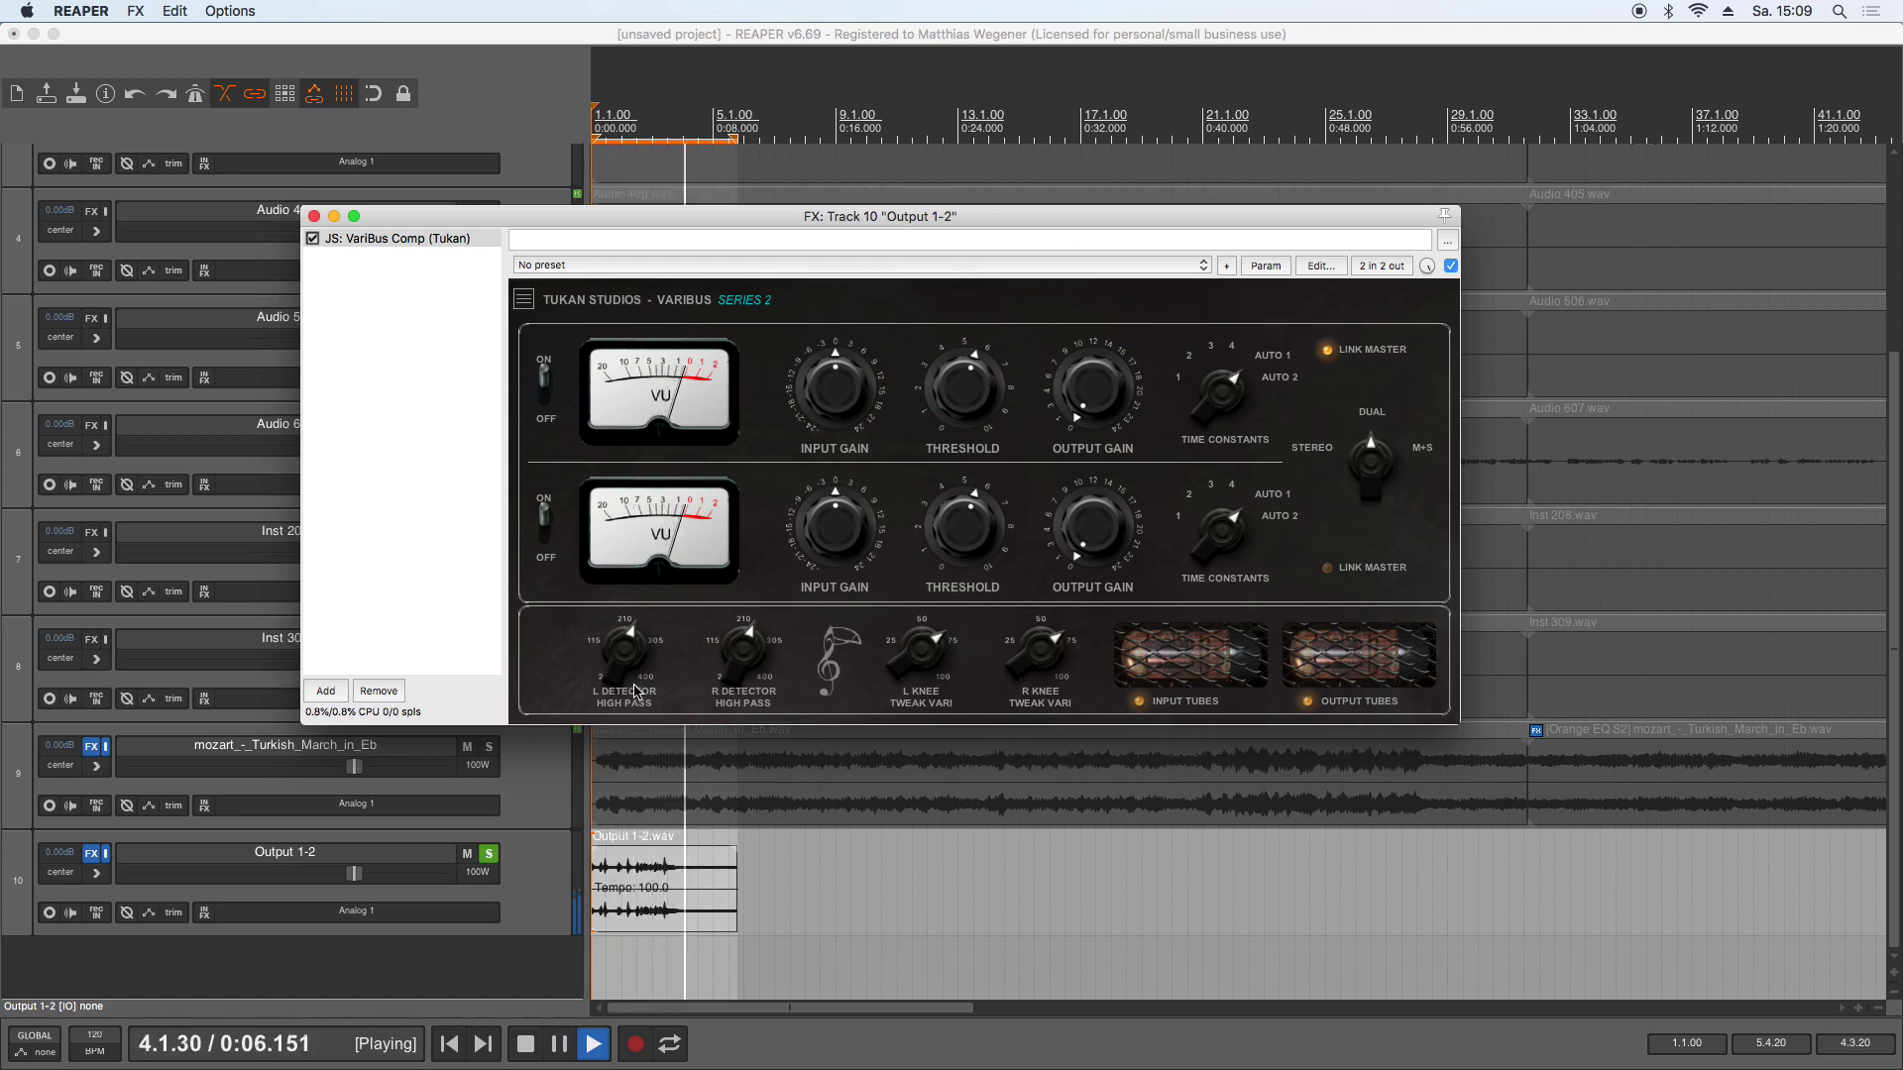
key("space")
mouse_move(635, 667)
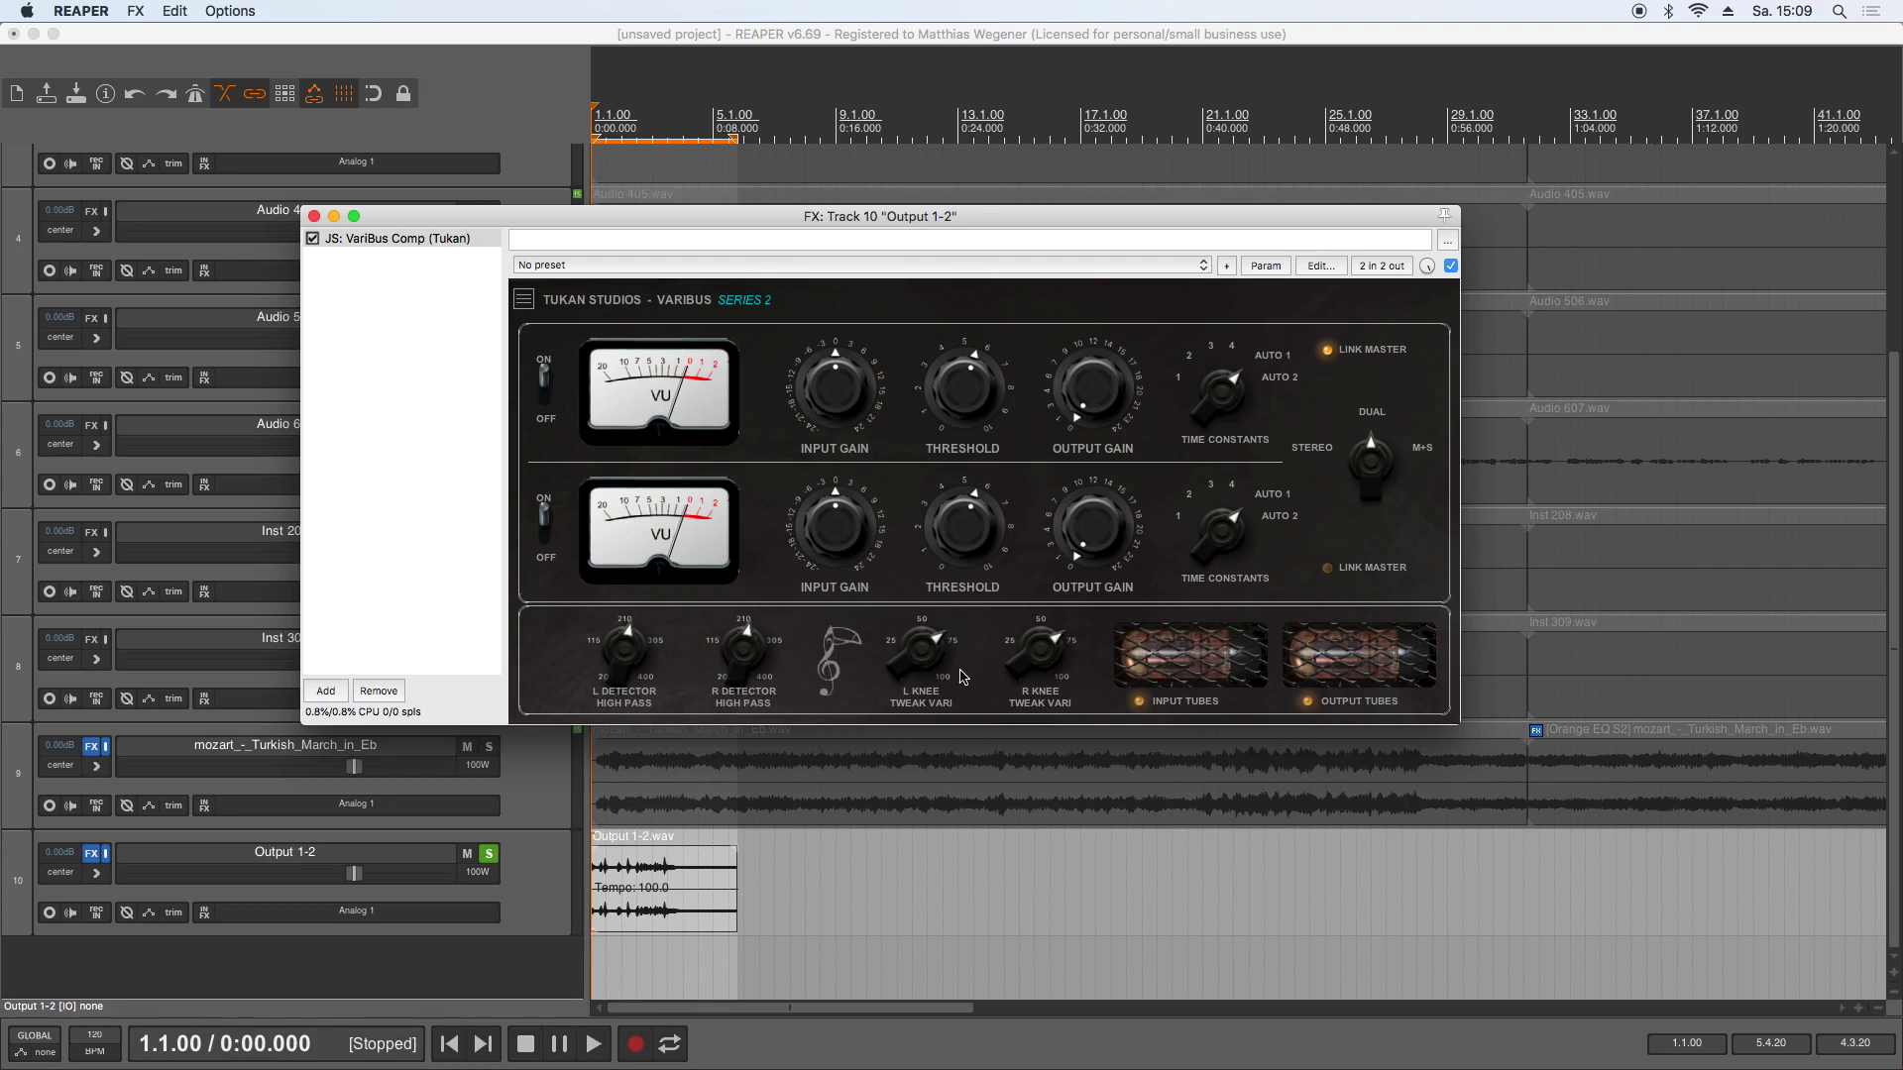
Step: Audition the Output 1-2 clip with both Knee Tweak Vari knobs at 100, and again after turning them back down
left_click_drag(937, 659, 942, 426)
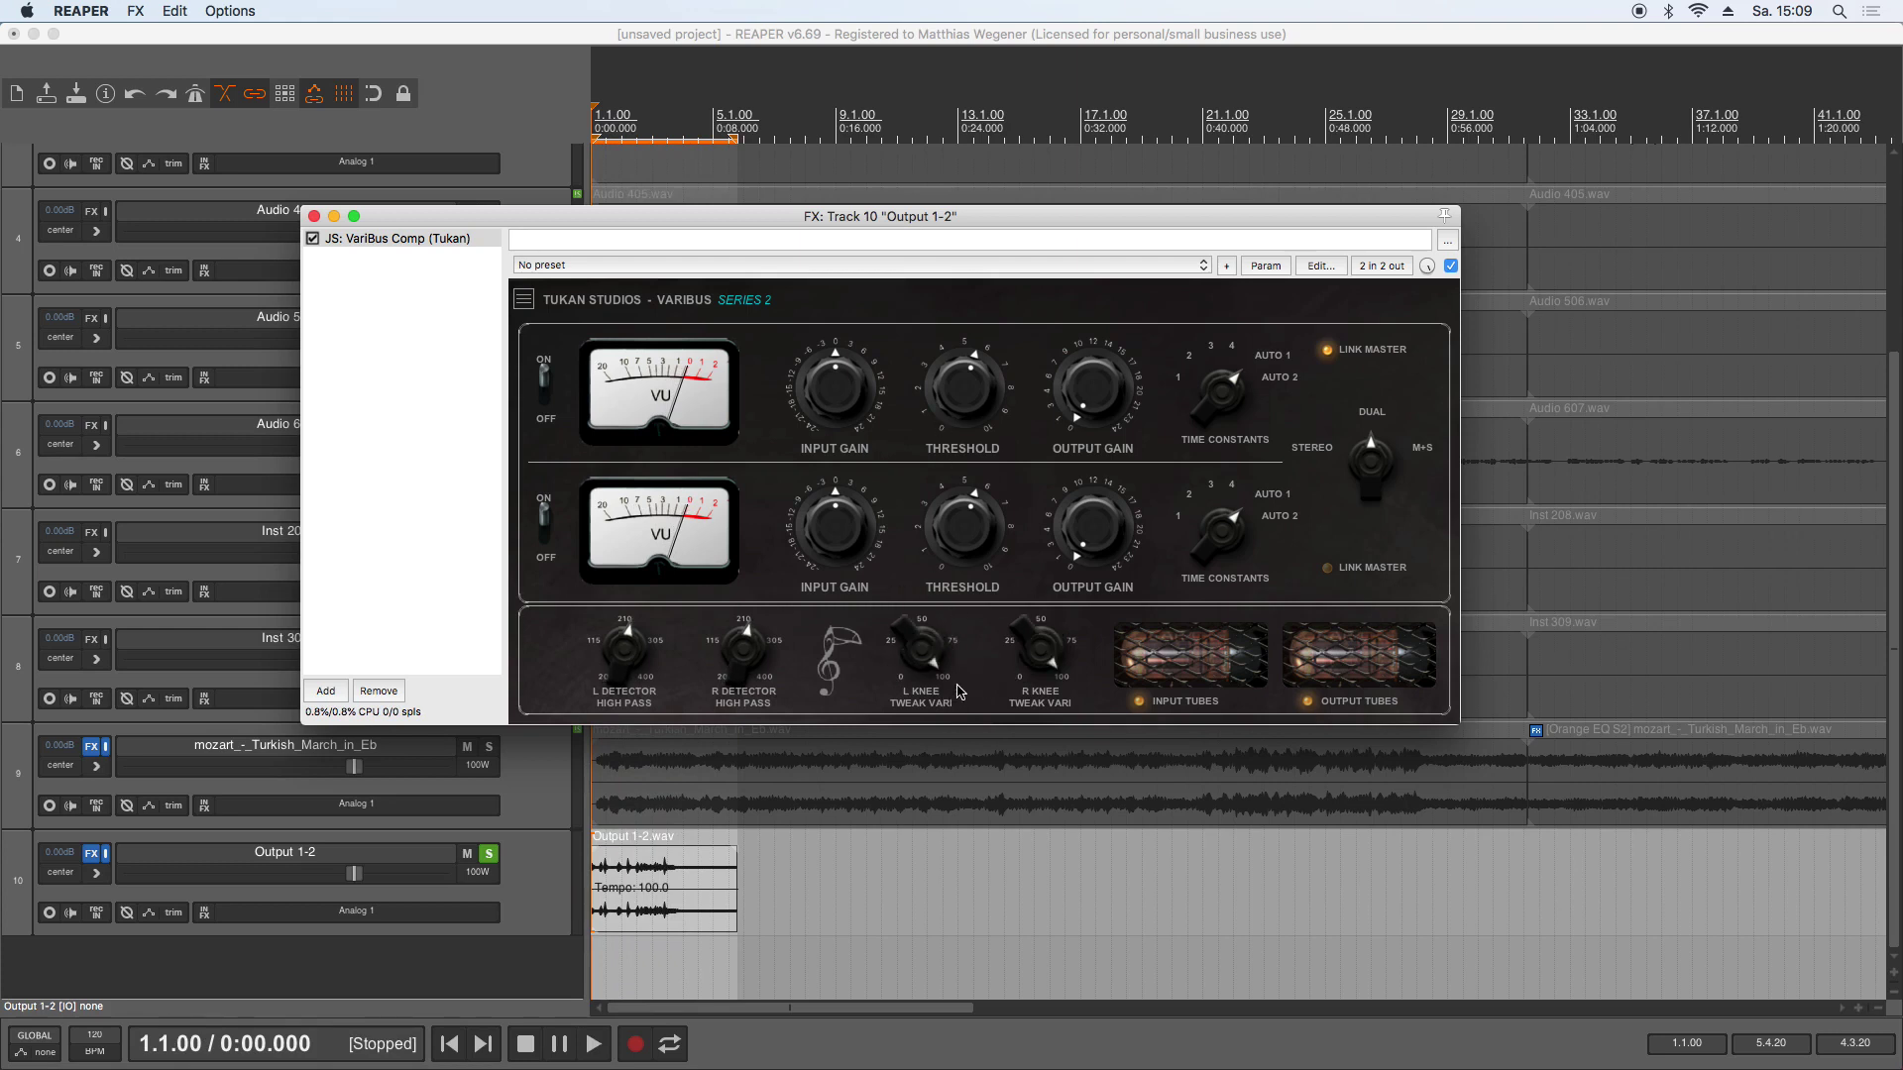
key("space")
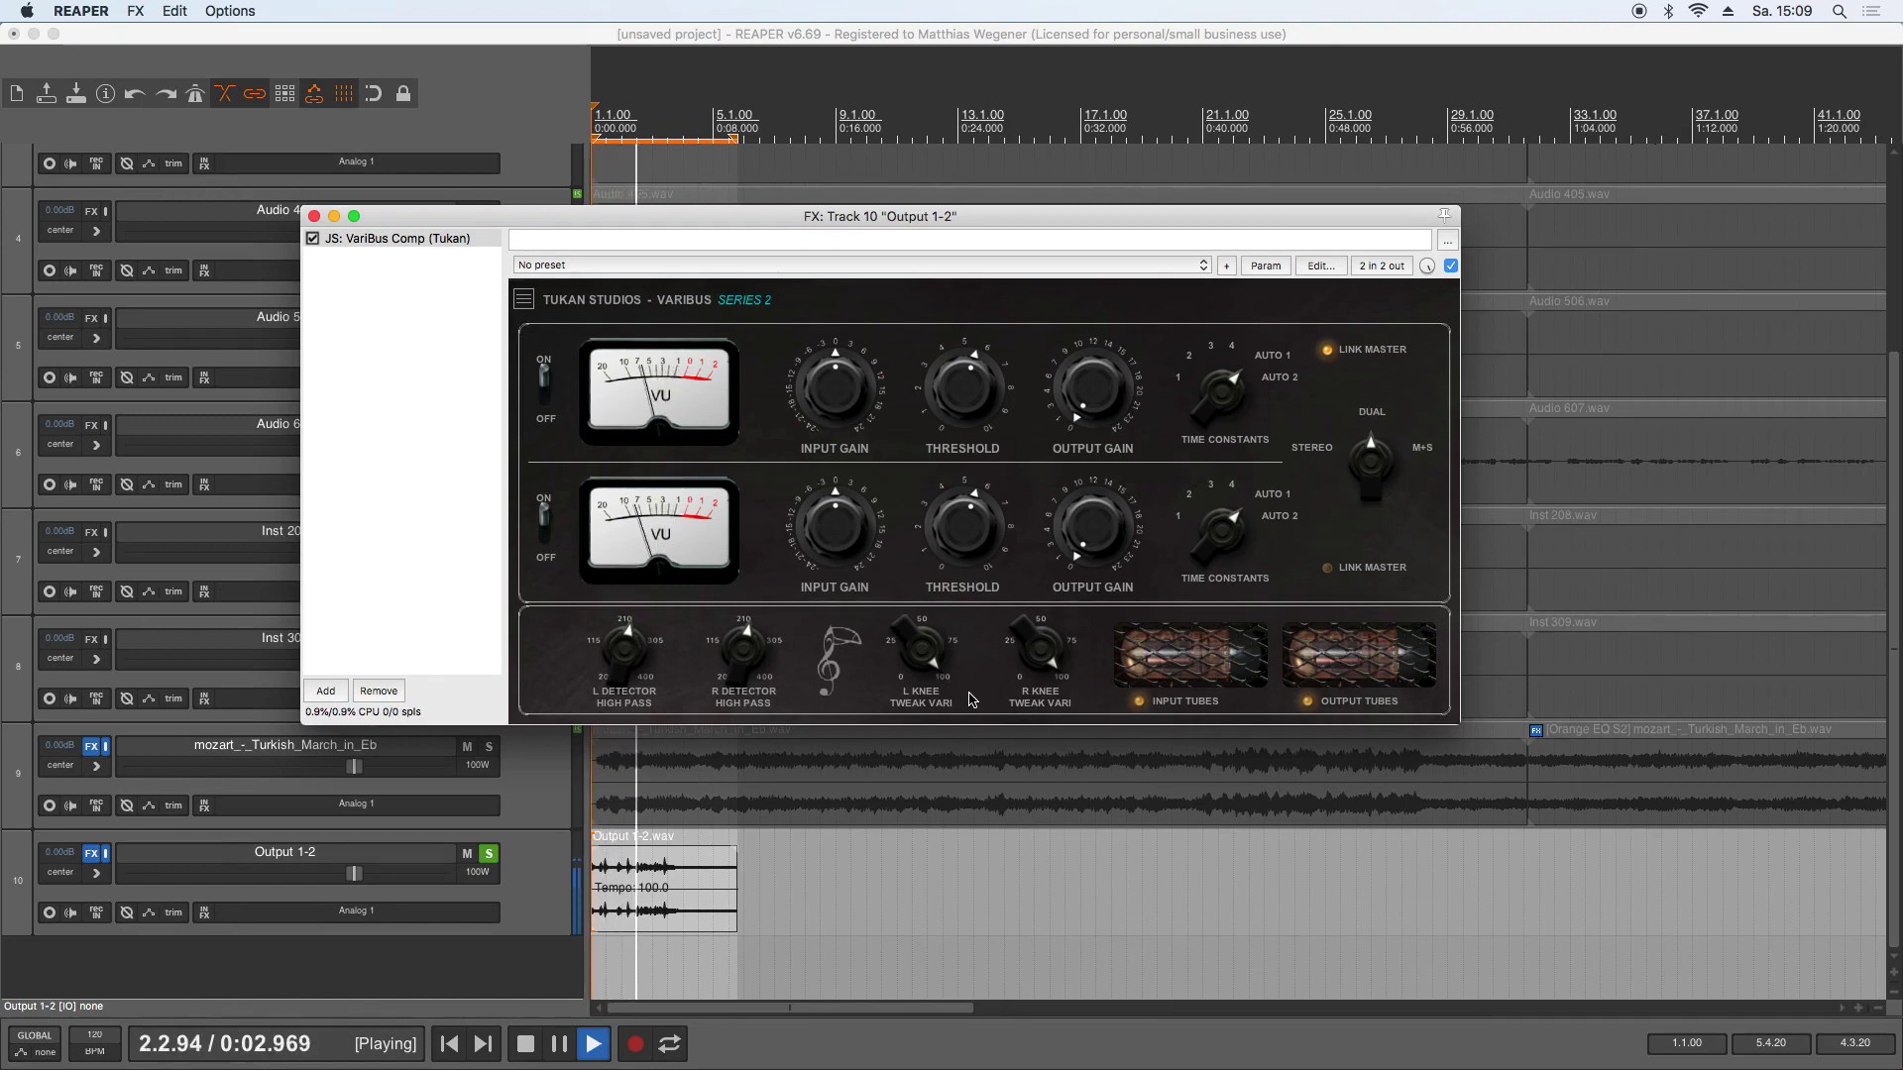
key("space")
left_click_drag(921, 649, 921, 879)
key("space")
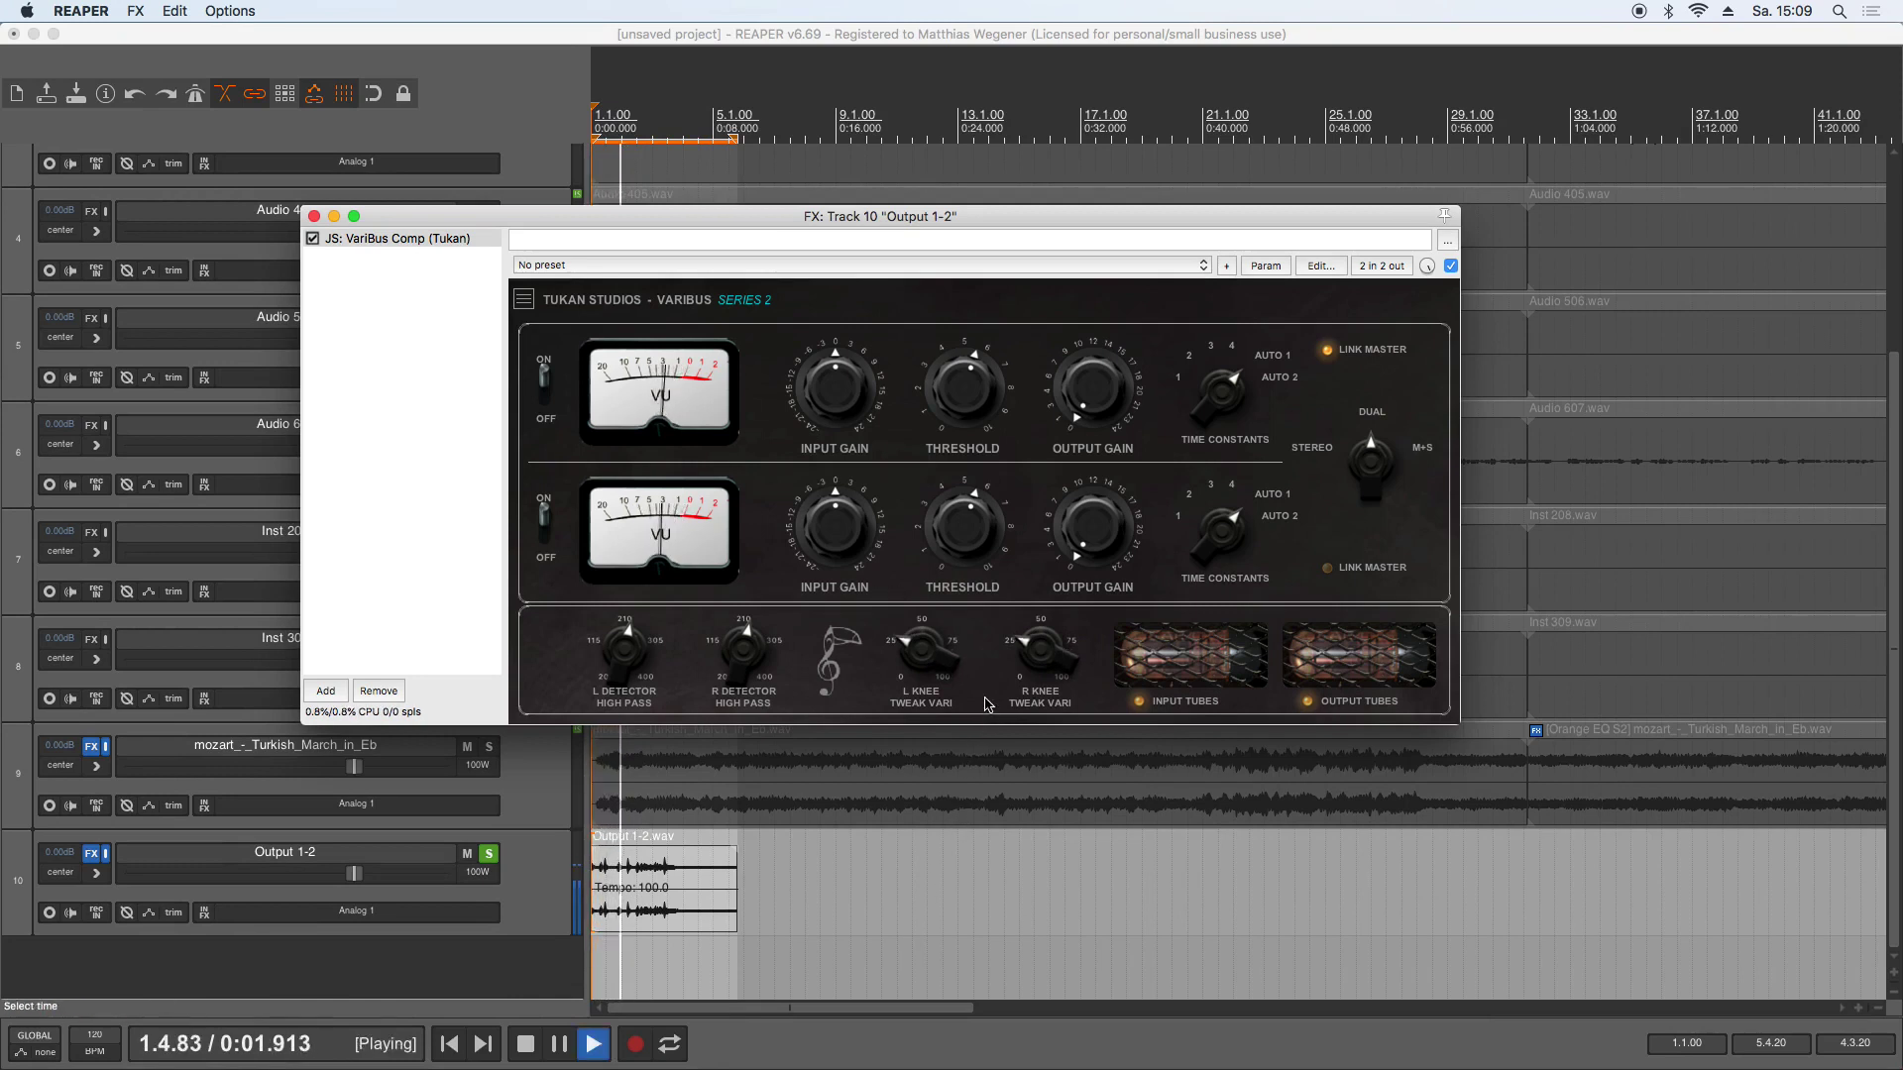
key("space")
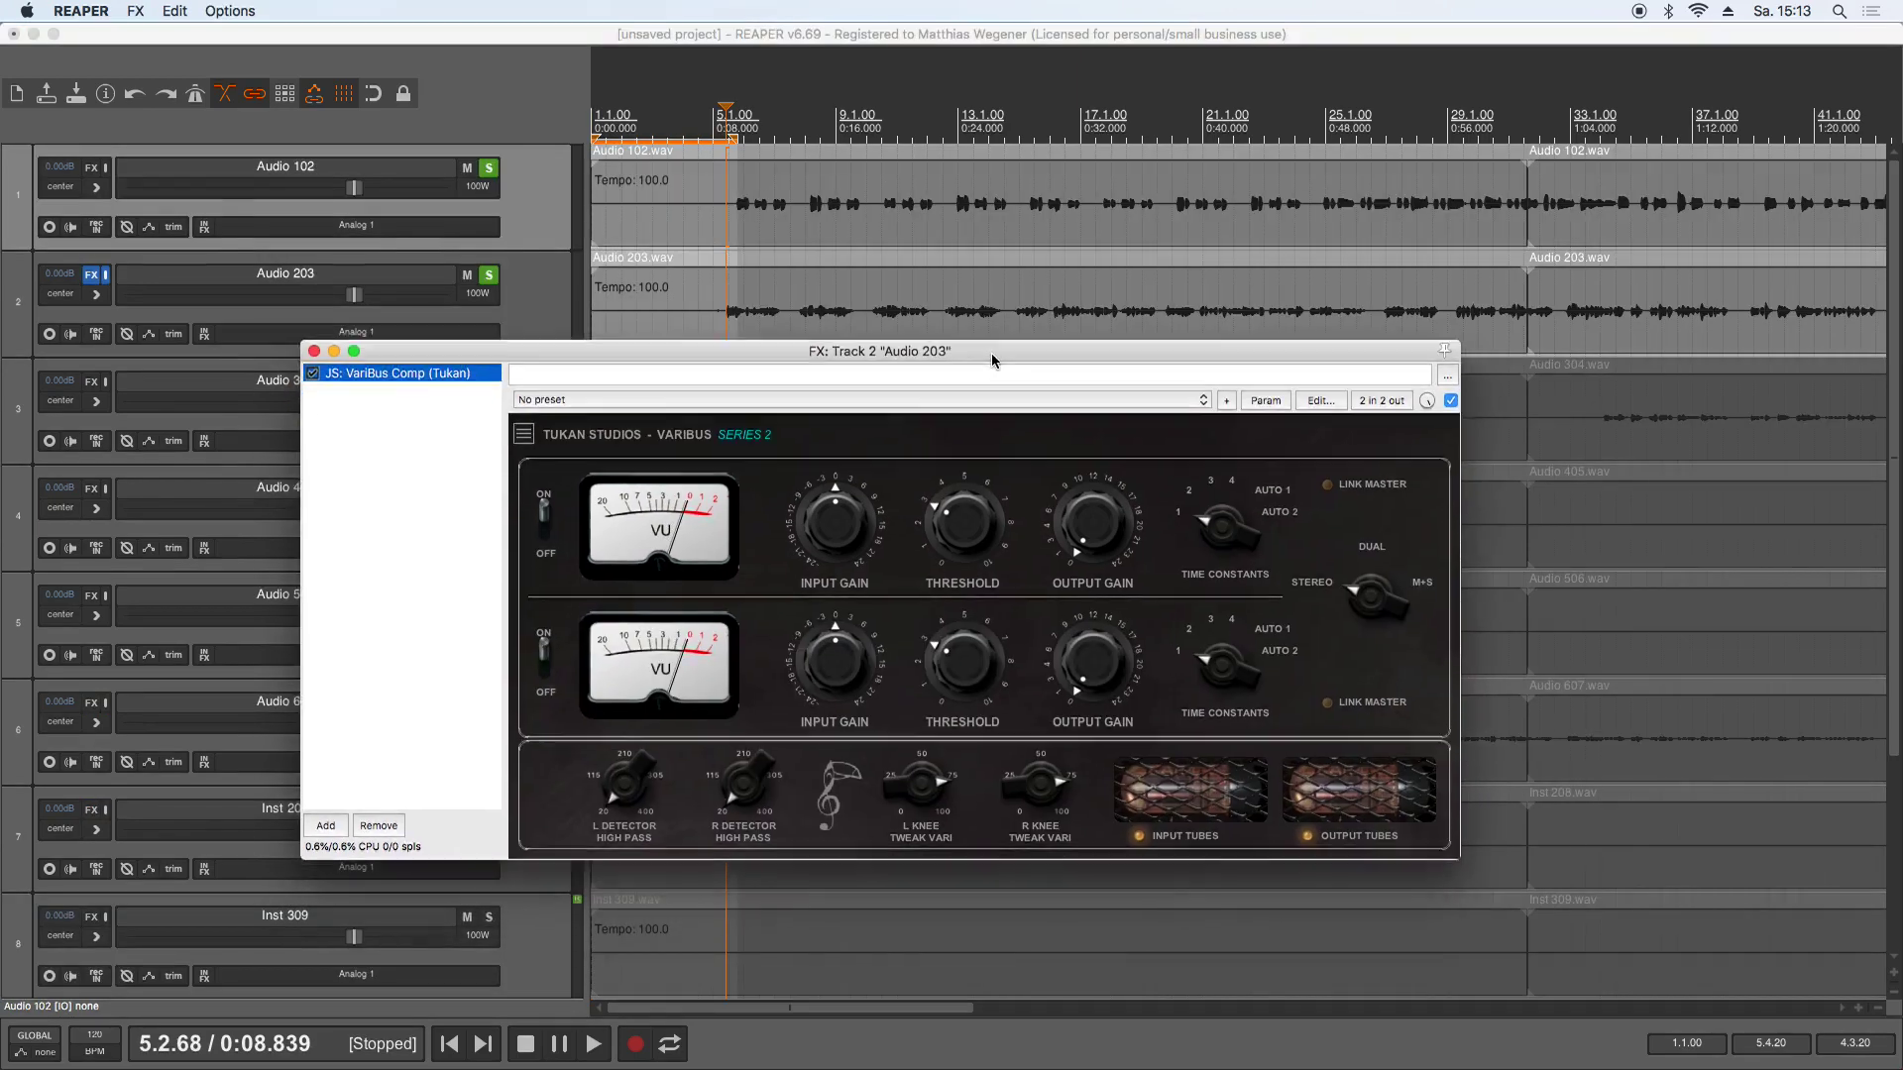
Step: While playing the tracks, set VariBus on Audio 203 to a Threshold just above 5 and Detector High Pass at 210, with Output Gain slightly raised
left_click_drag(992, 357, 1000, 348)
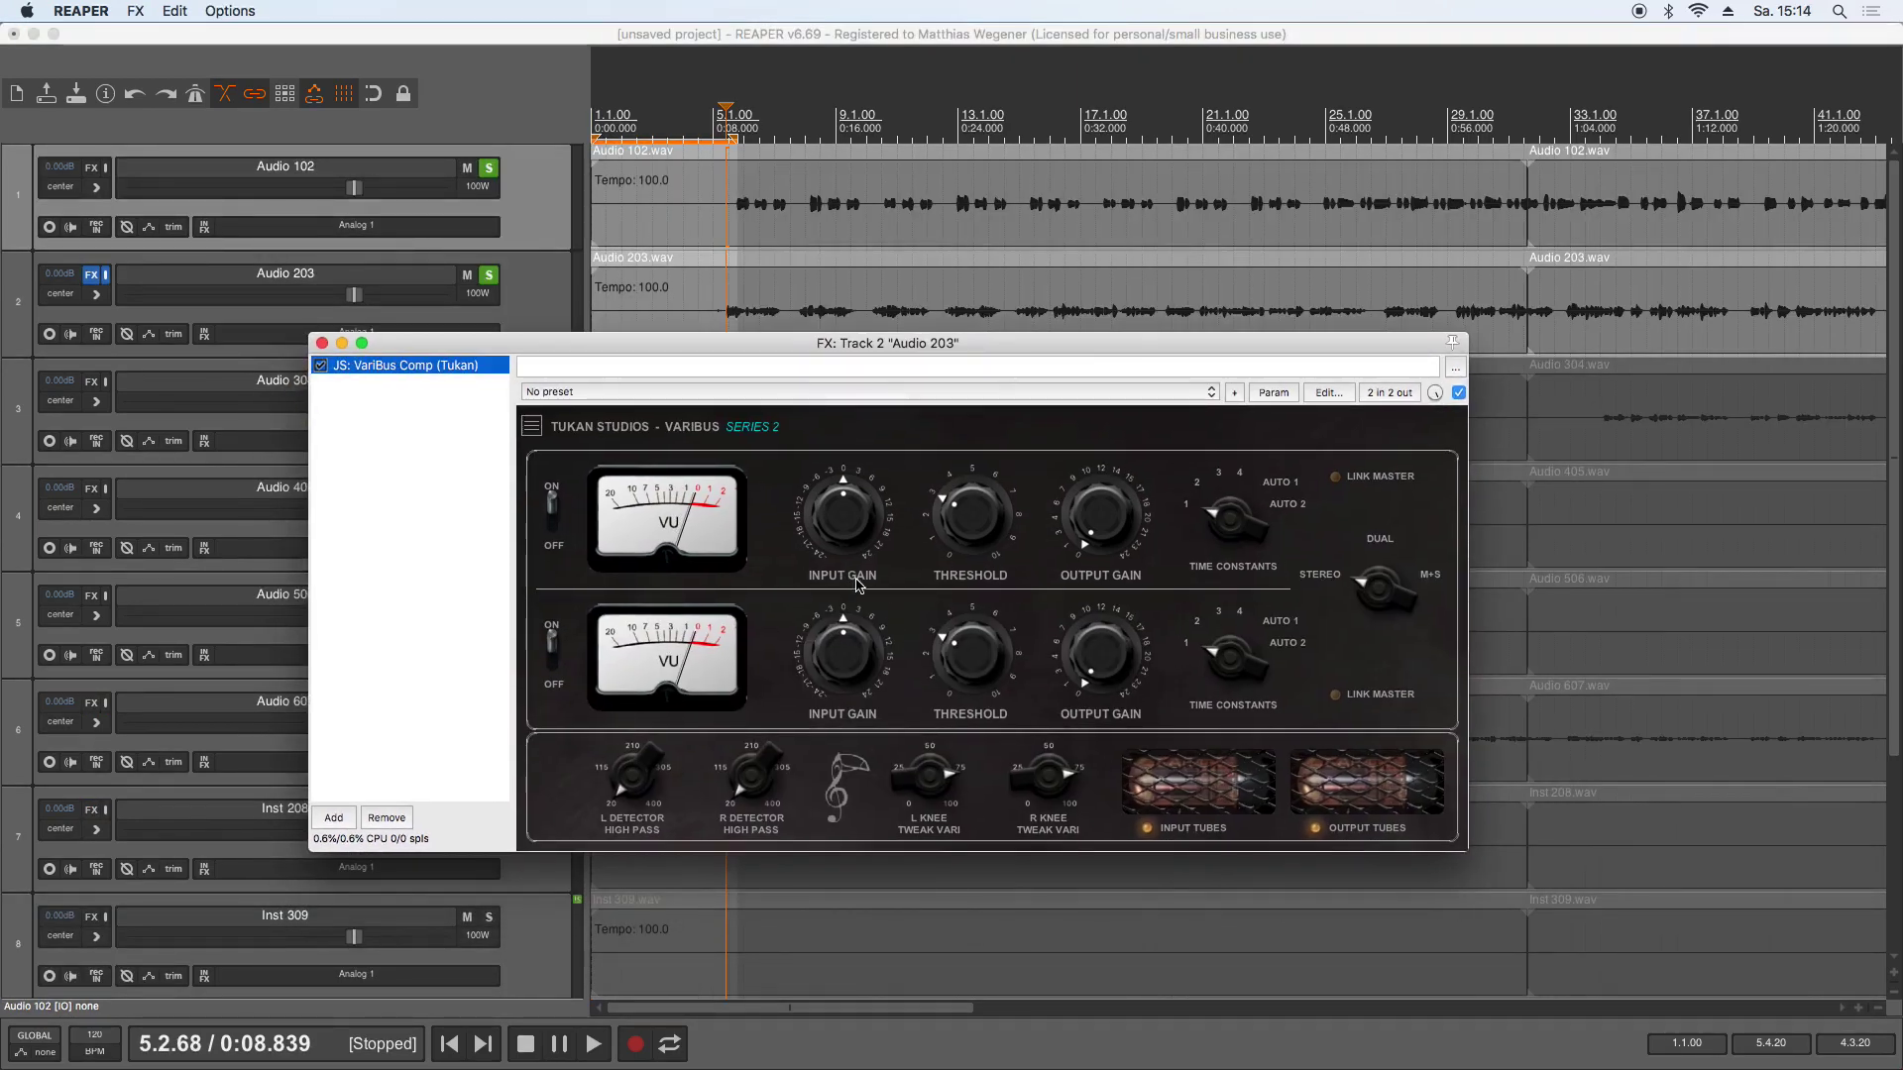
key("space")
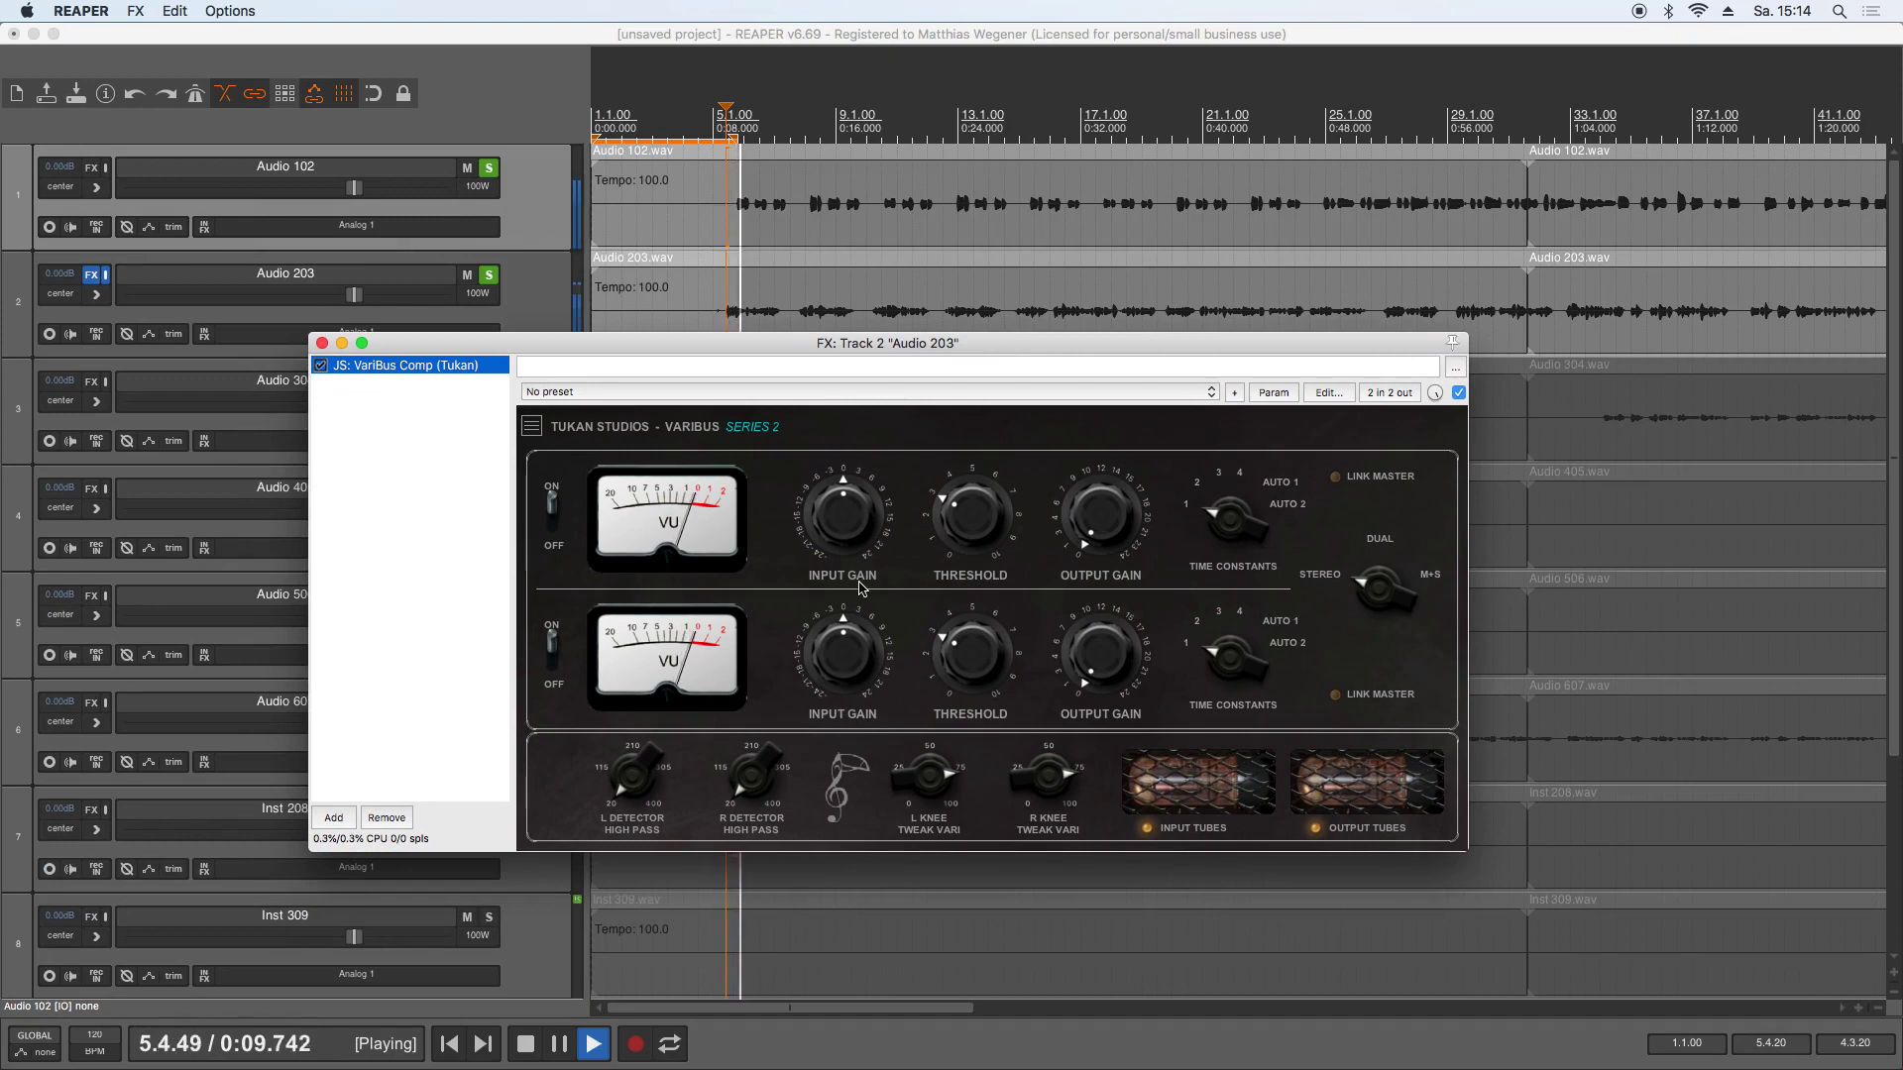
left_click_drag(958, 542, 970, 462)
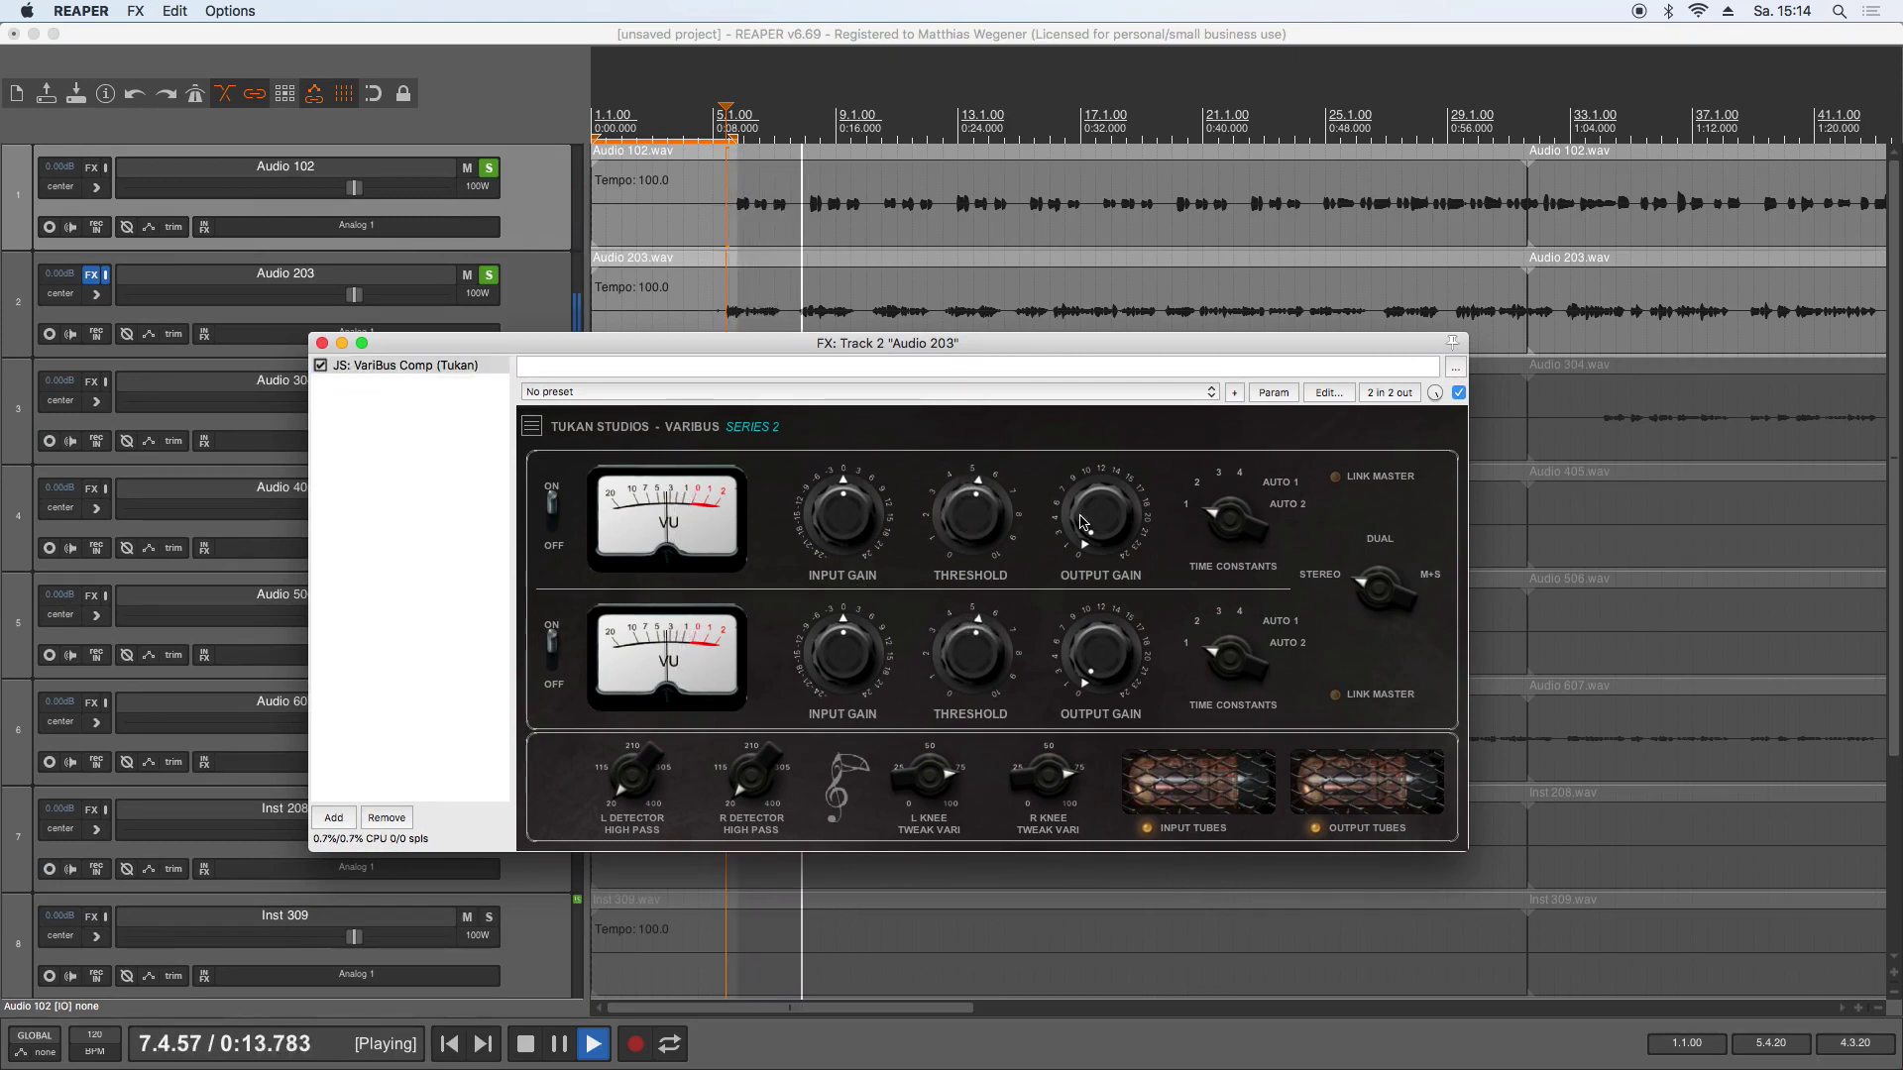
mouse_move(1082, 522)
left_mouse_down()
mouse_move(1097, 463)
mouse_move(1102, 545)
left_mouse_up()
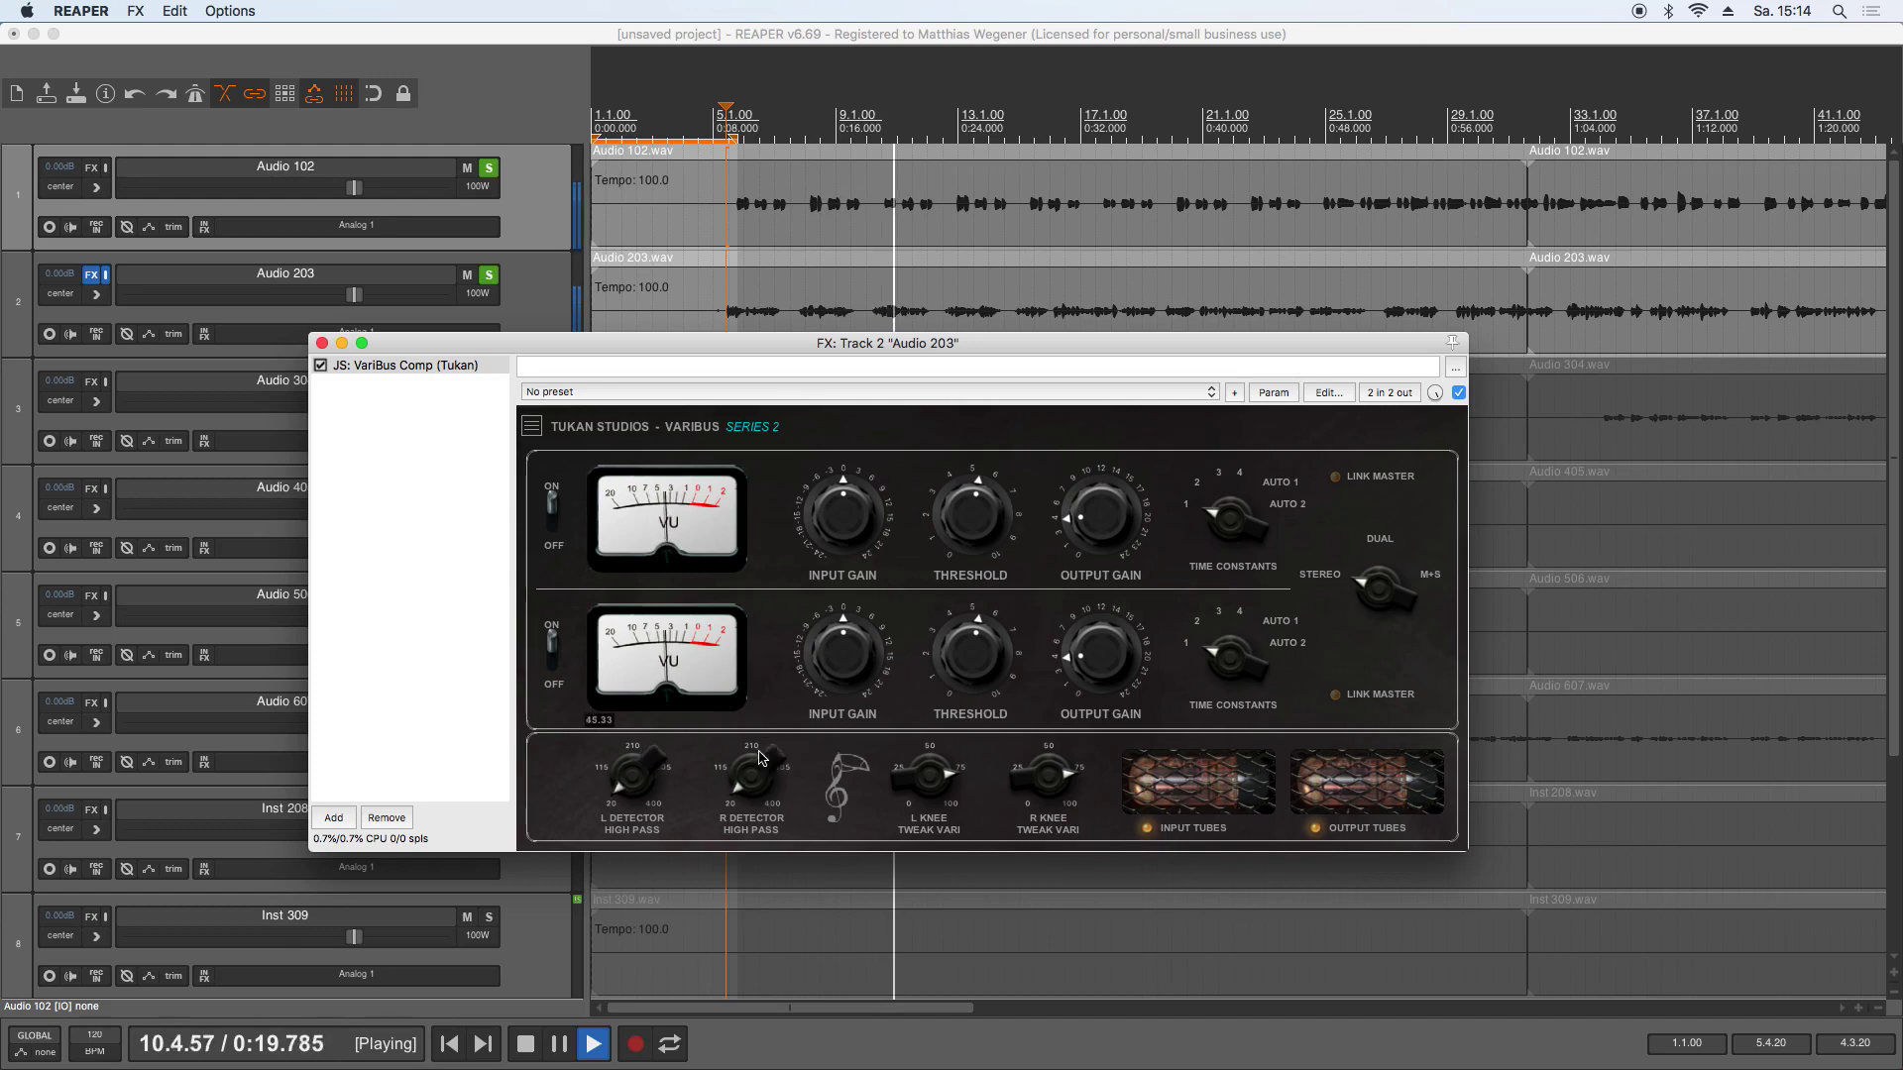
left_click_drag(760, 680, 774, 629)
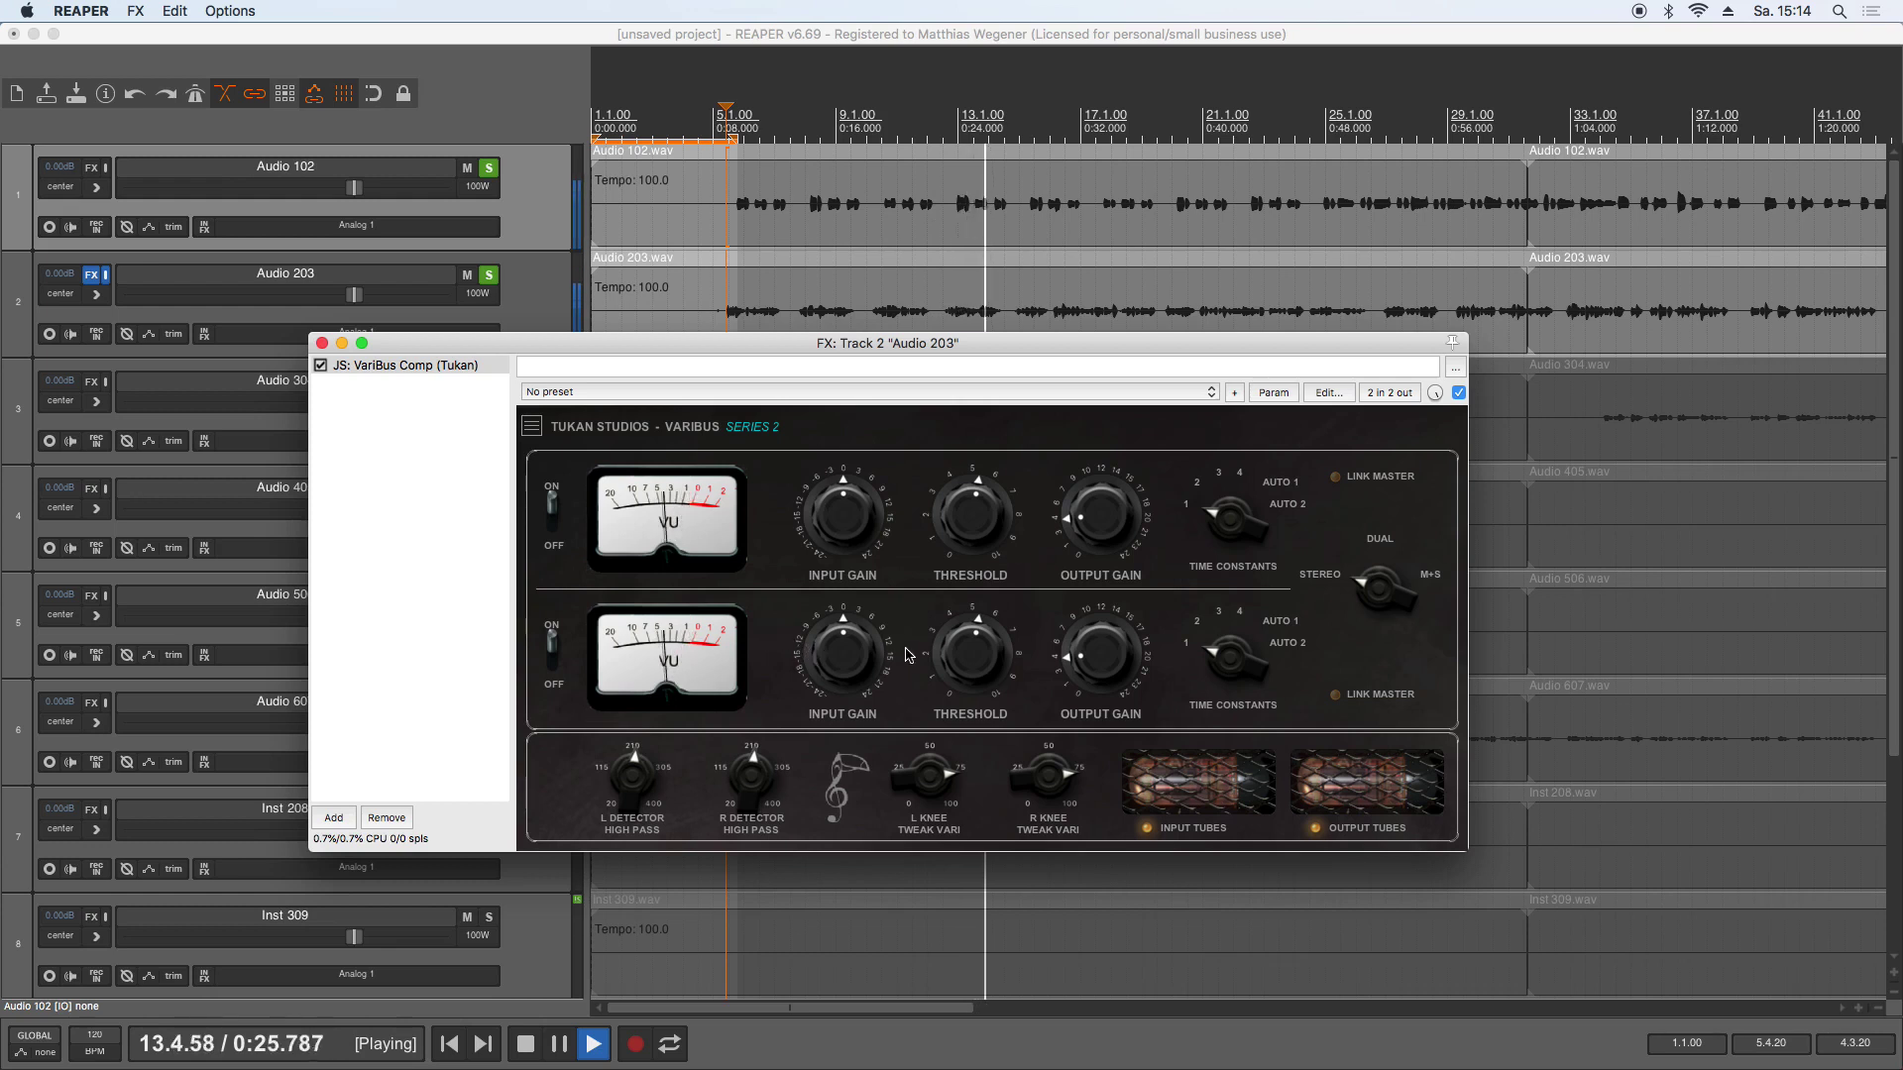
key("space")
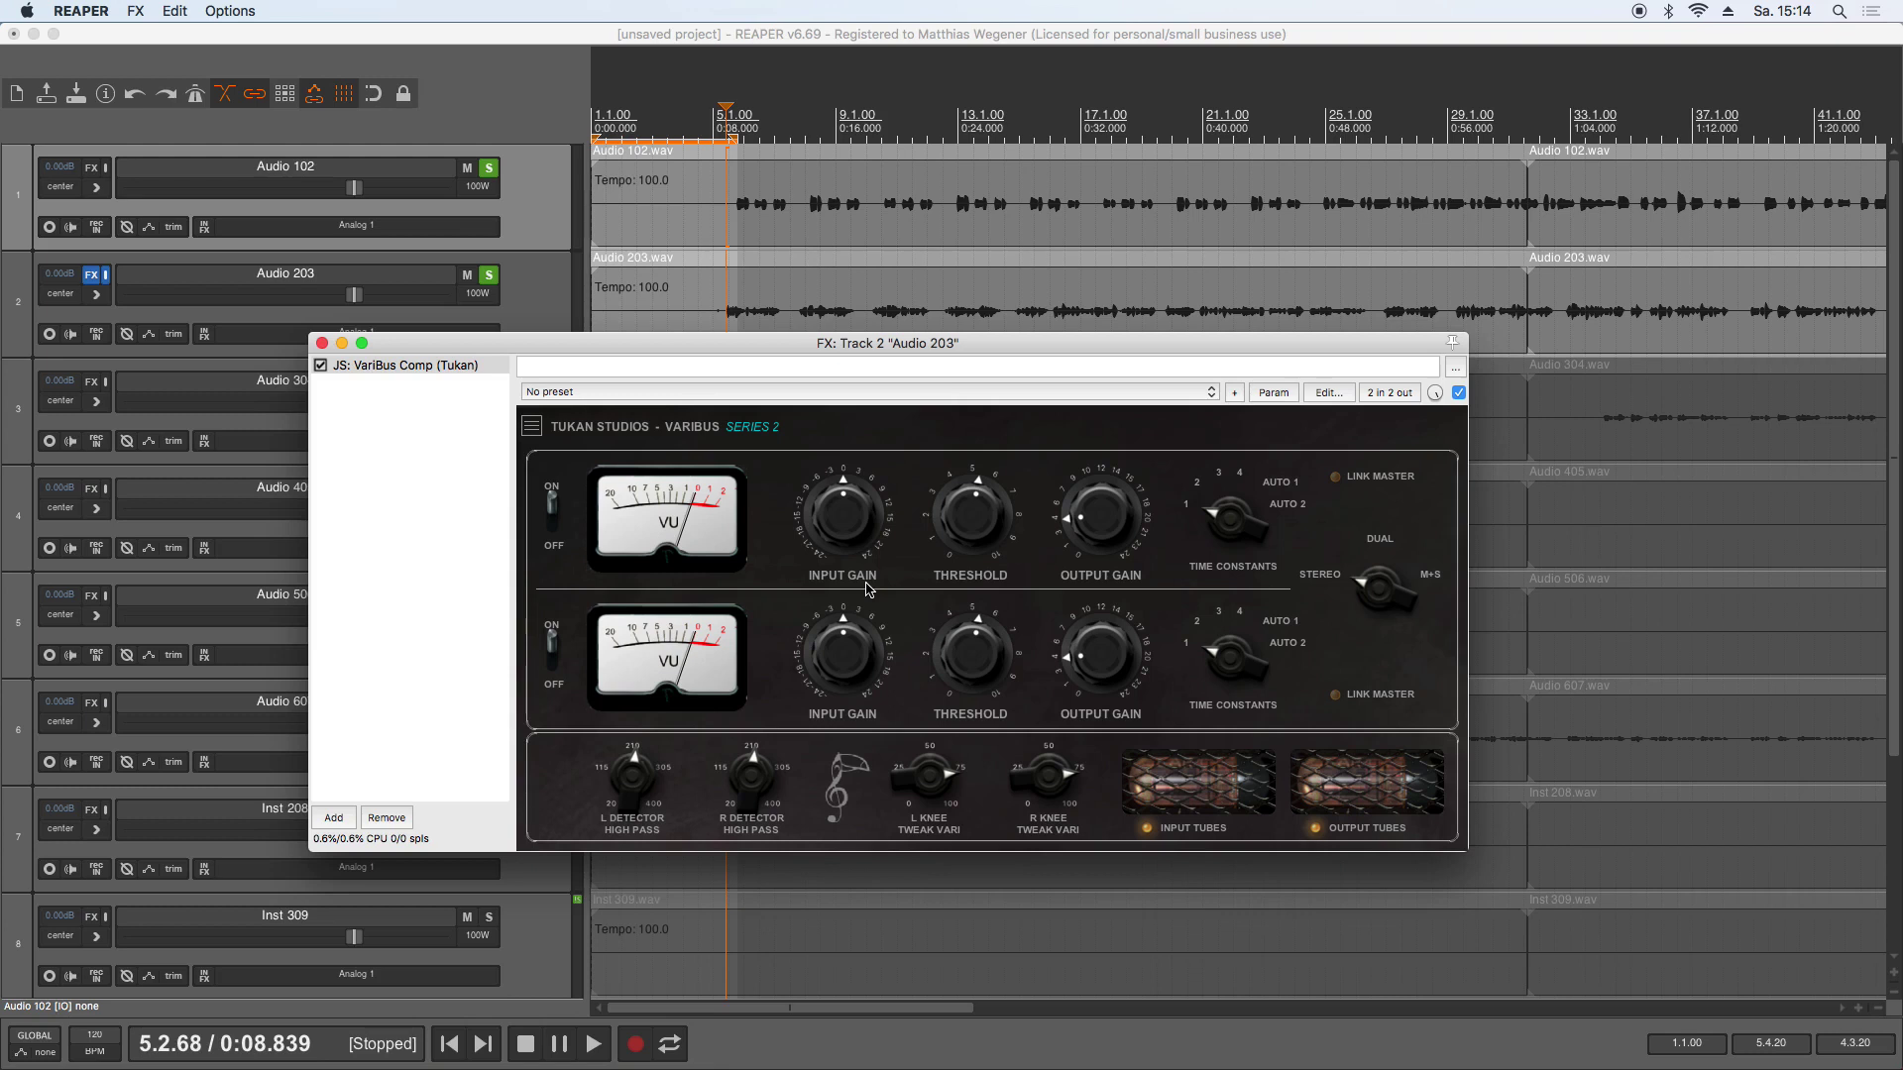
Step: Toggle the first two Compensate options of the VariBus compressor on Audio 203
left_click(532, 426)
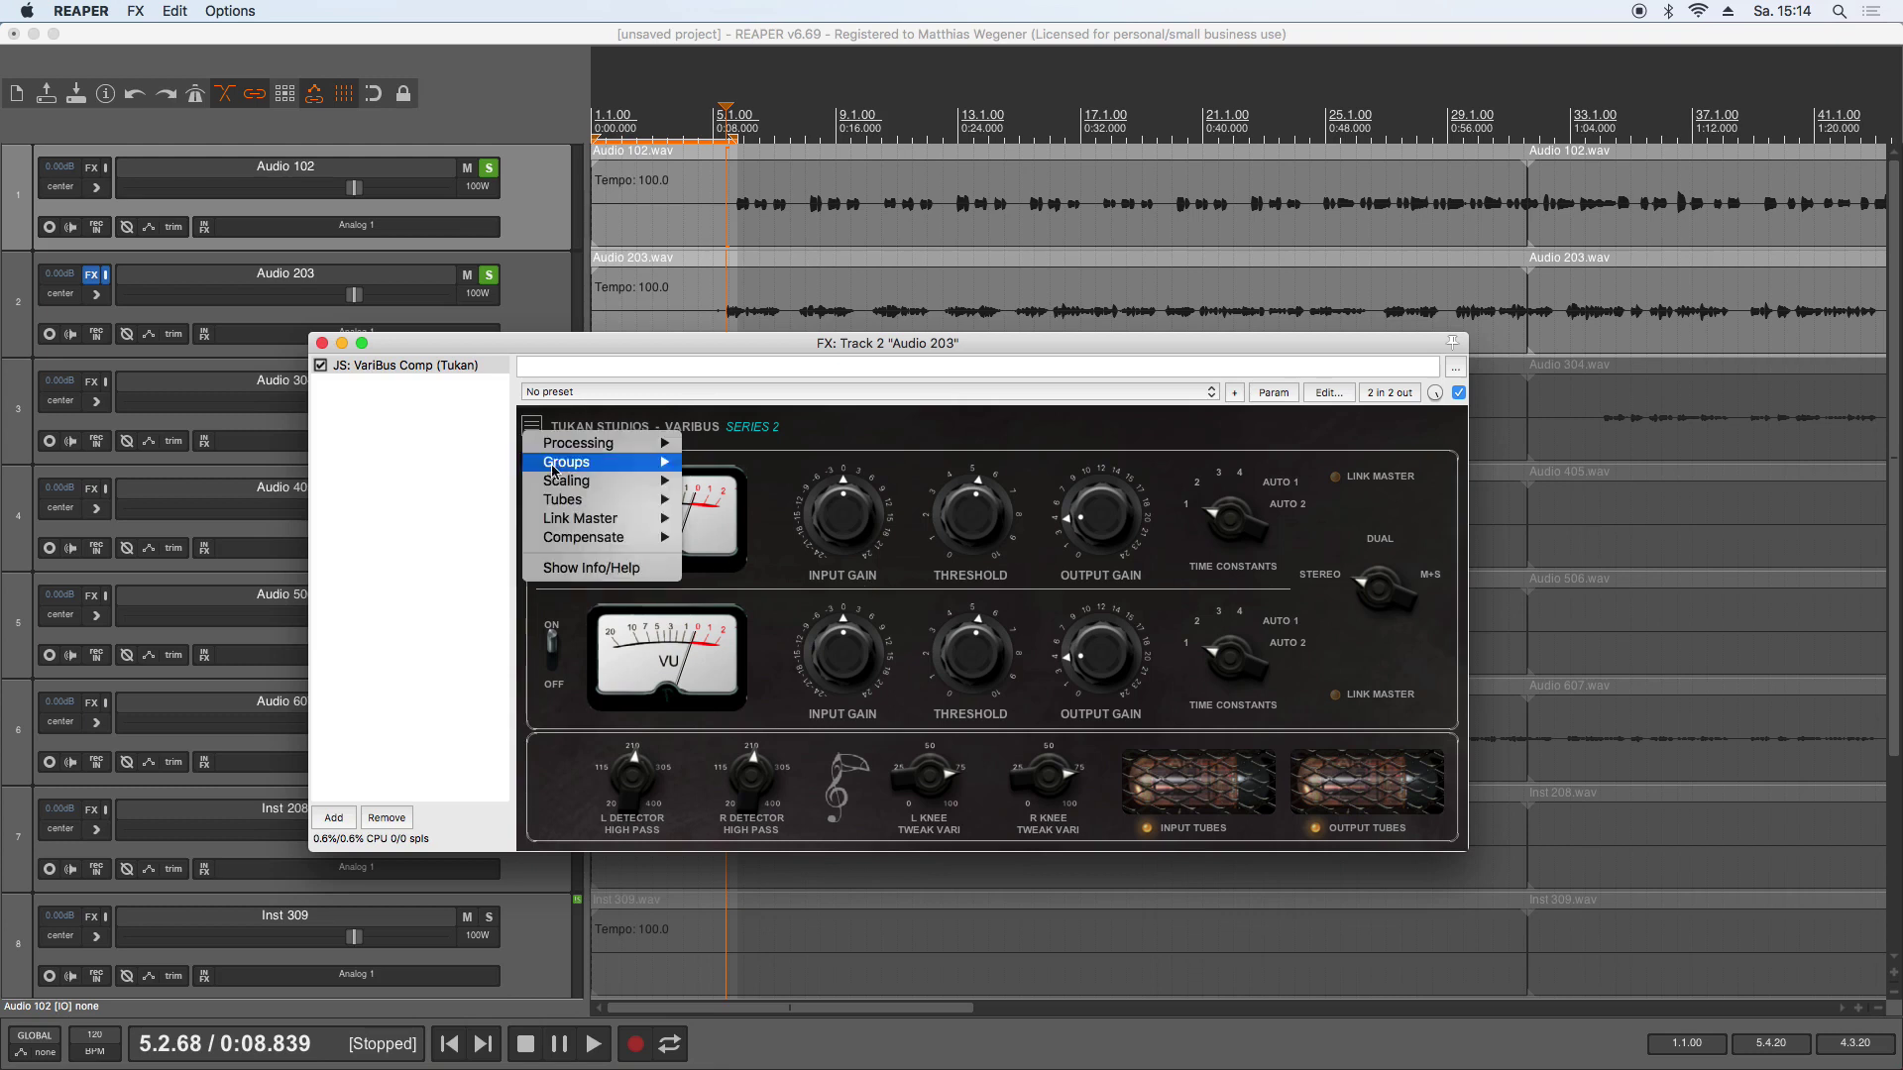
left_click(778, 536)
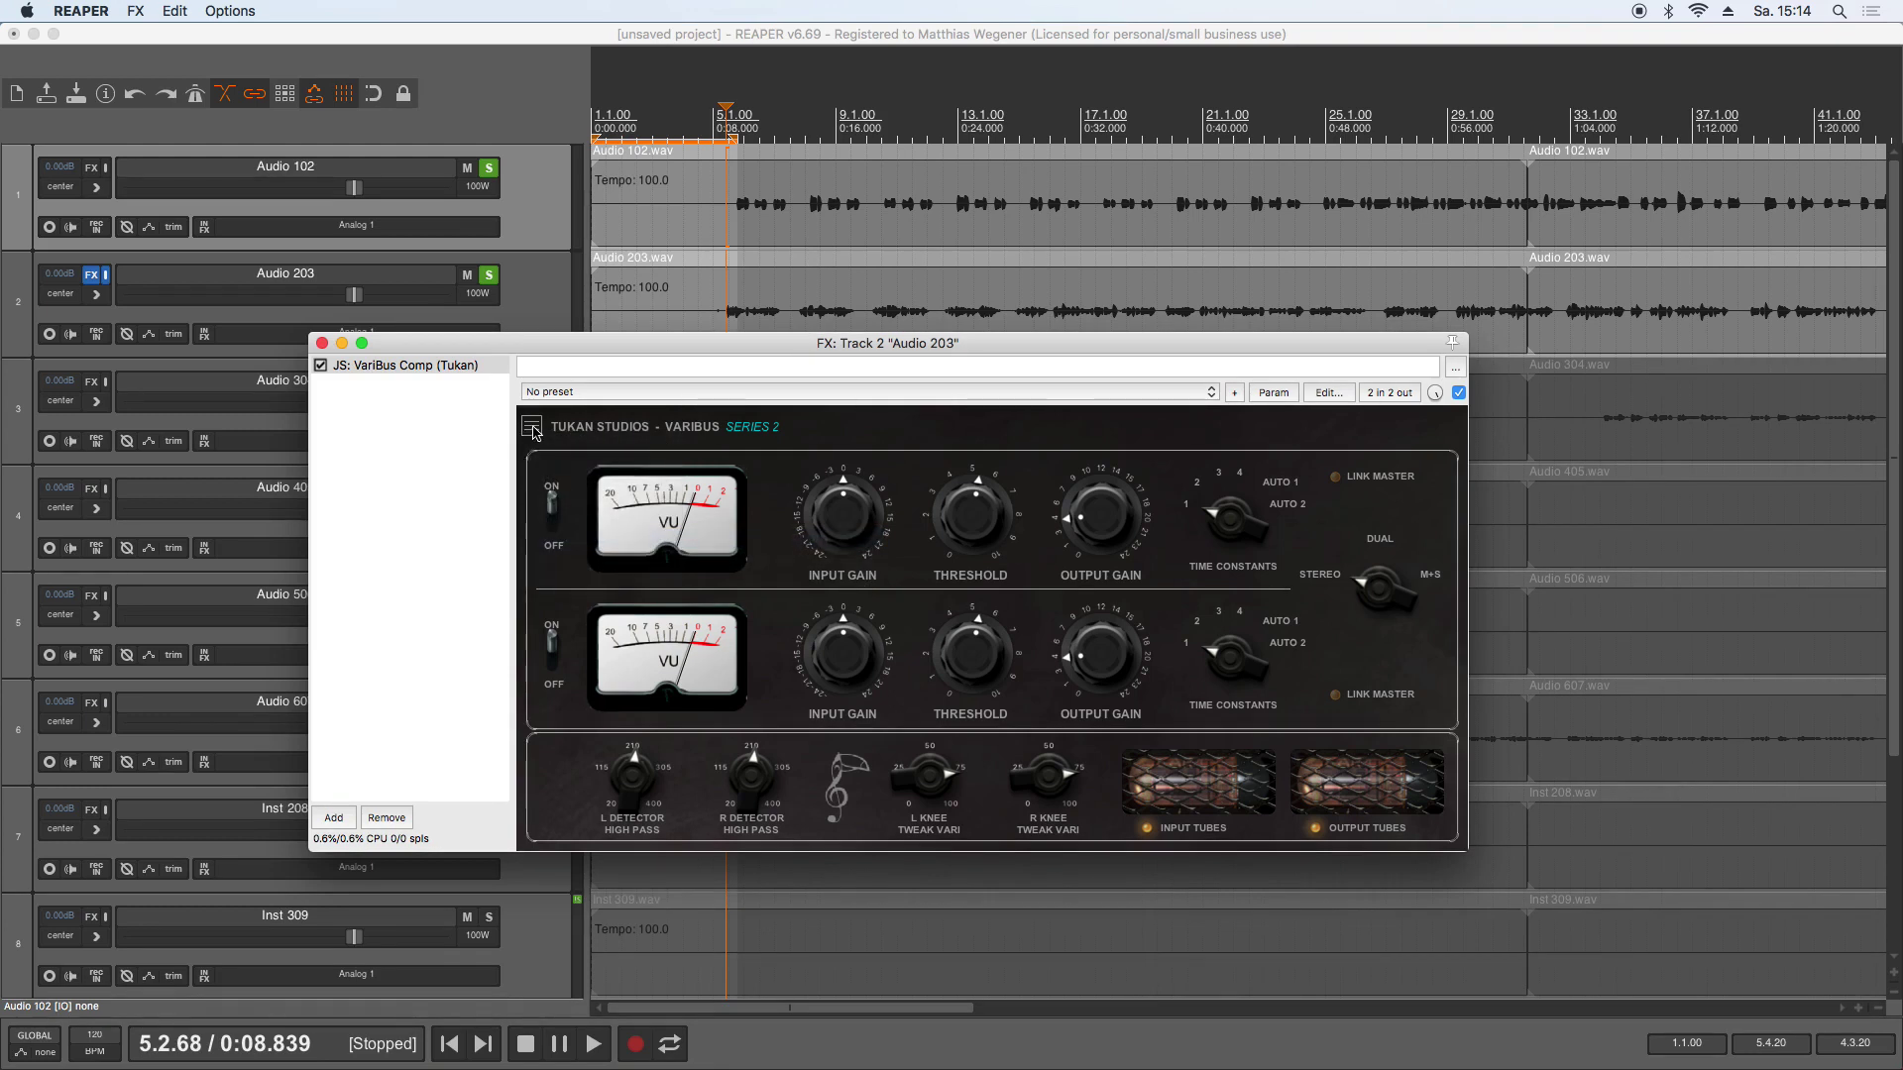
left_click(532, 426)
mouse_move(600, 537)
left_click(737, 555)
Step: Adjust Input Gain, Threshold and Output Gain, start playback, and push Output Gain to its maximum
left_click_drag(858, 540, 860, 481)
mouse_move(967, 543)
left_mouse_down()
mouse_move(966, 585)
mouse_move(969, 525)
left_mouse_up()
left_click_drag(1114, 543, 1116, 514)
key("space")
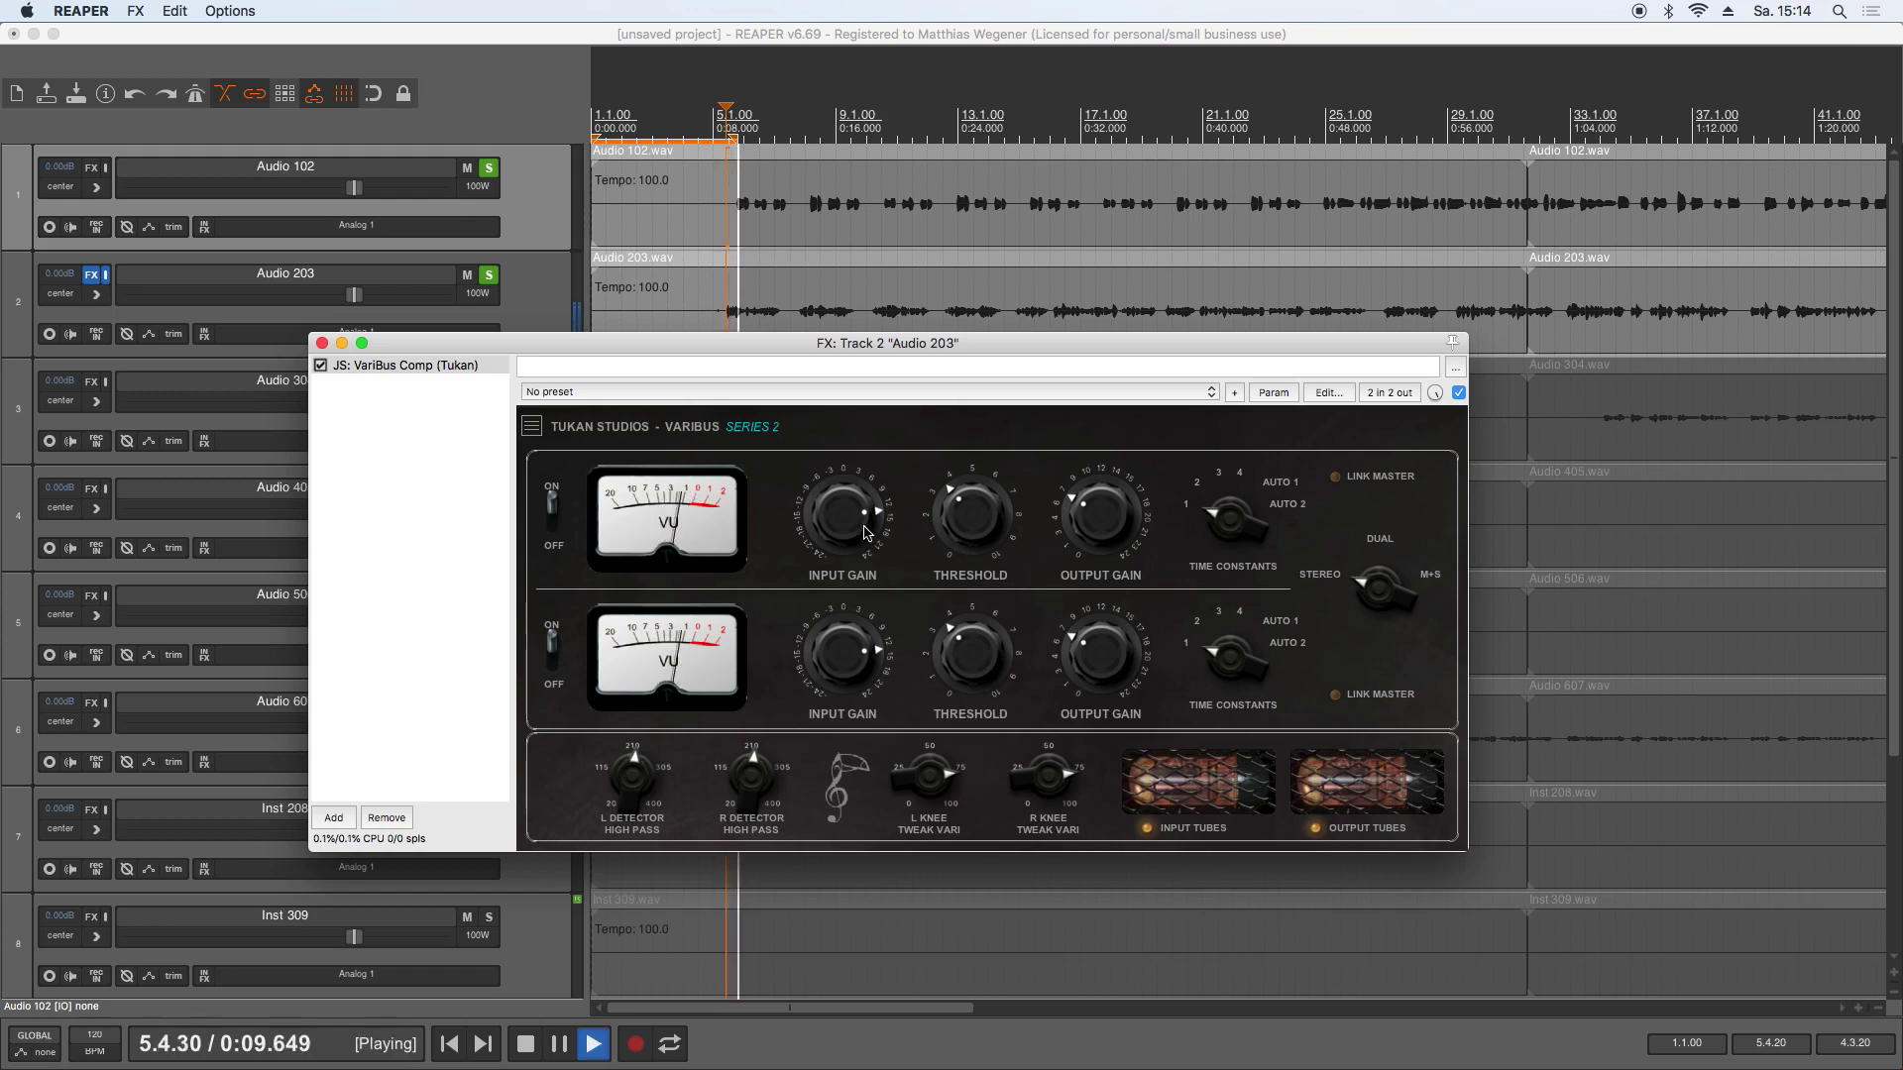
left_click_drag(1117, 532, 1113, 370)
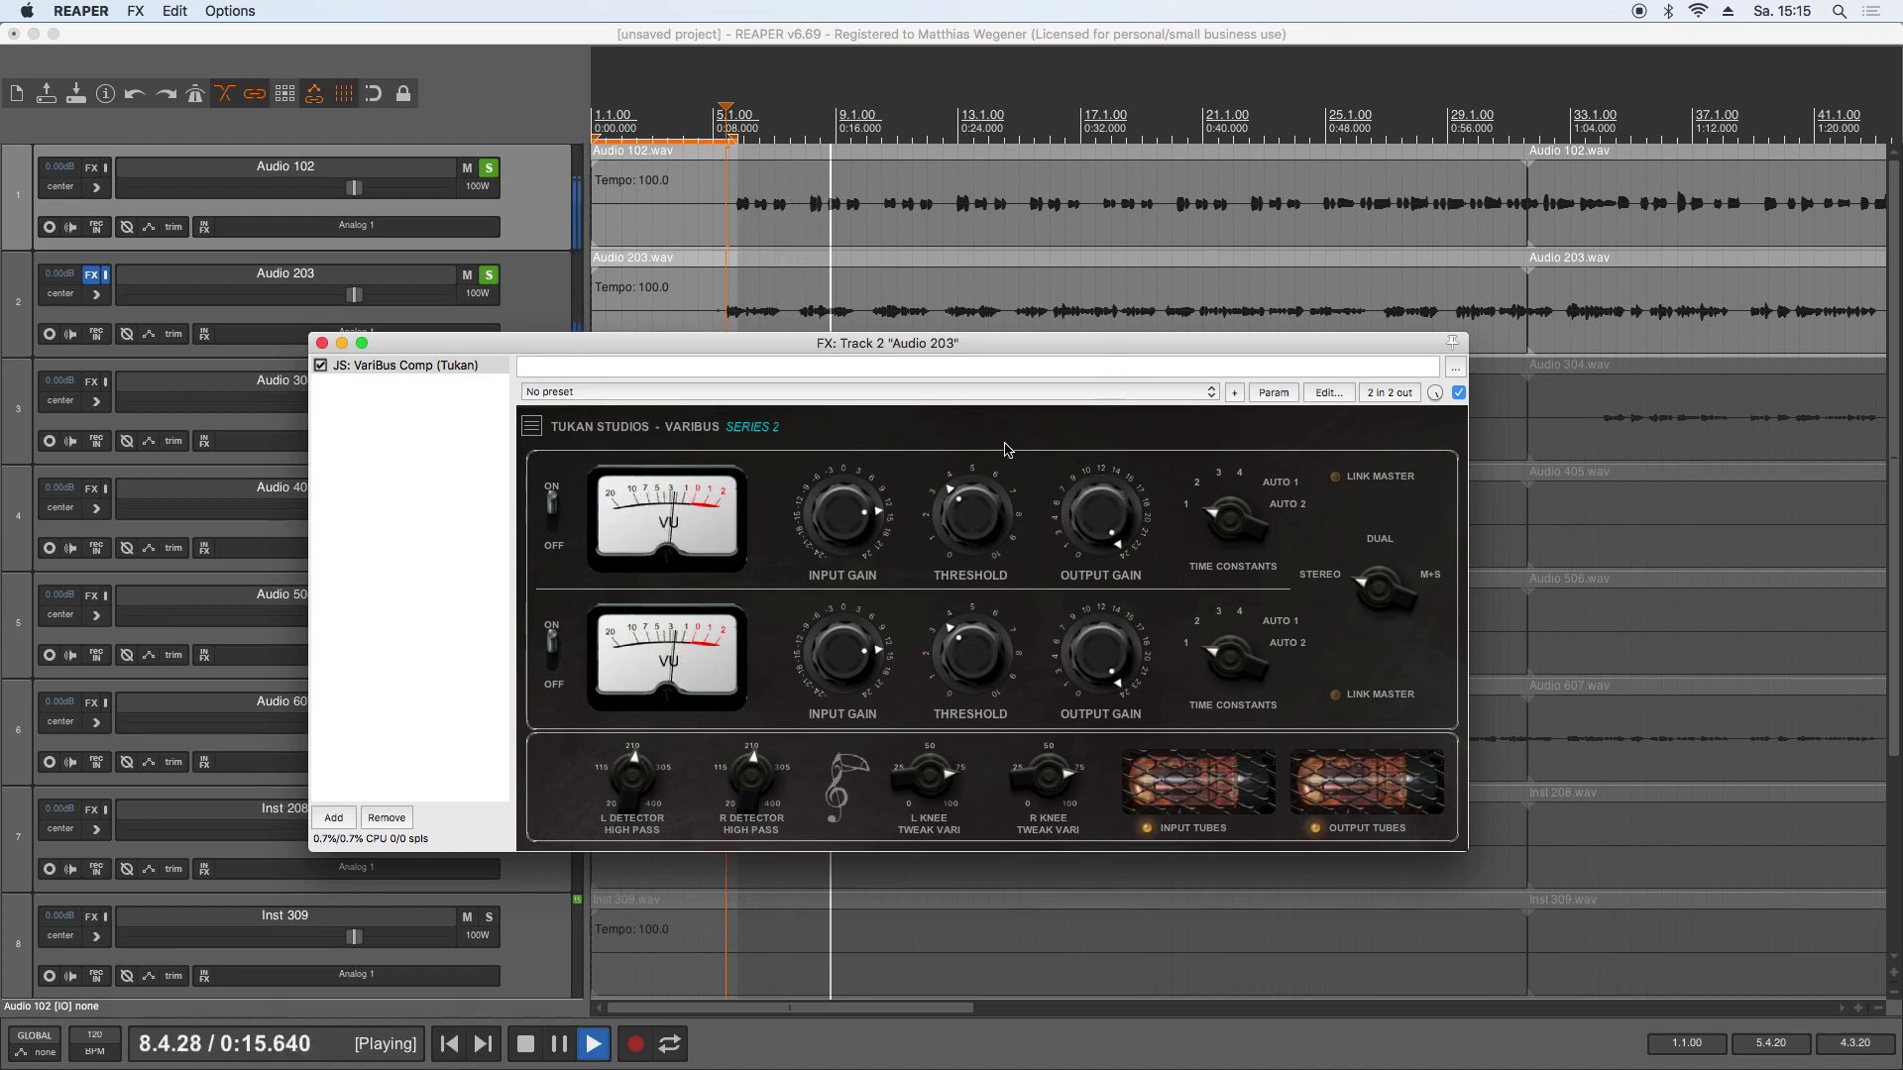
Step: During playback, rebalance the gain knobs to a near-maximum Input Gain and an Output Gain of about 12, and lower the Threshold
left_click_drag(842, 506, 858, 616)
left_click_drag(857, 620, 861, 613)
mouse_move(1090, 674)
left_mouse_down()
mouse_move(1089, 632)
mouse_move(1090, 649)
left_mouse_up()
left_click_drag(843, 515, 856, 384)
left_click_drag(973, 501, 986, 577)
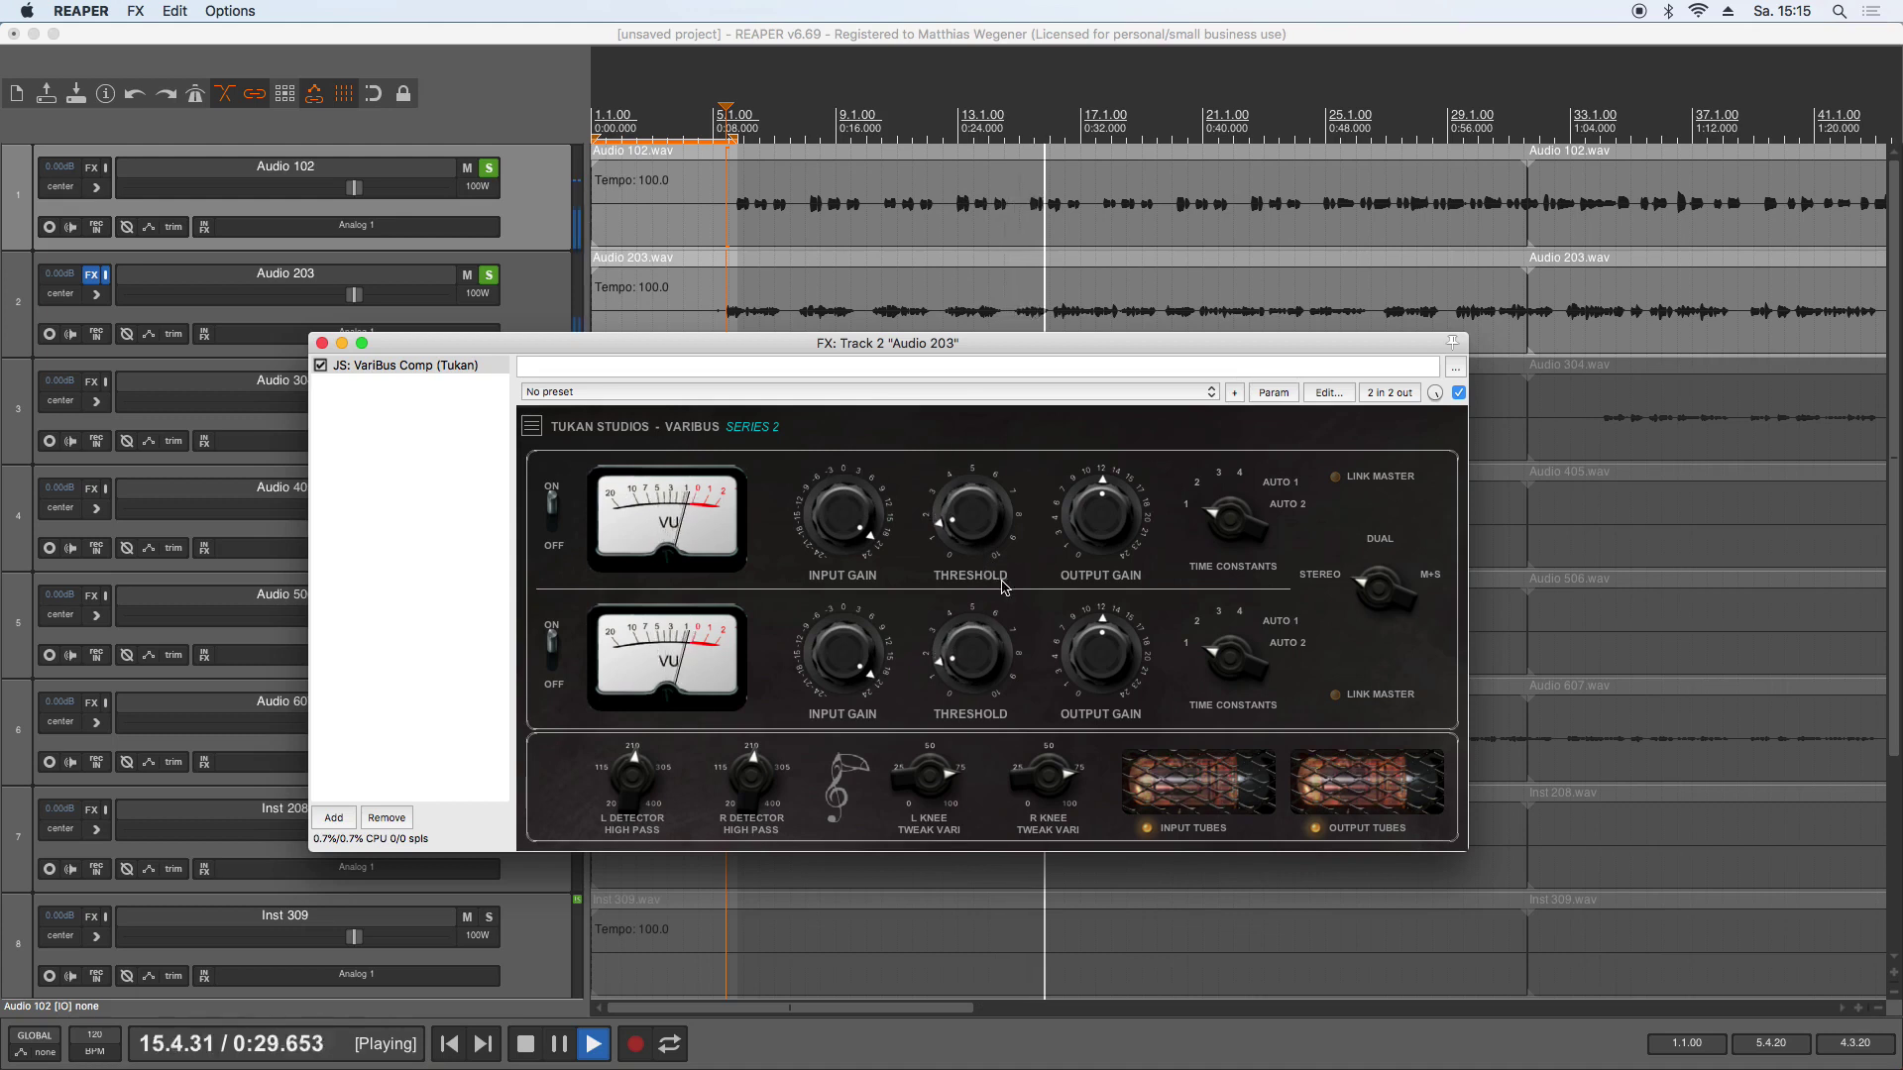
Step: Audition the tracks with Time Constants set to 3, and play them again while lowering Output Gain to its minimum
left_click_drag(1228, 495, 1225, 510)
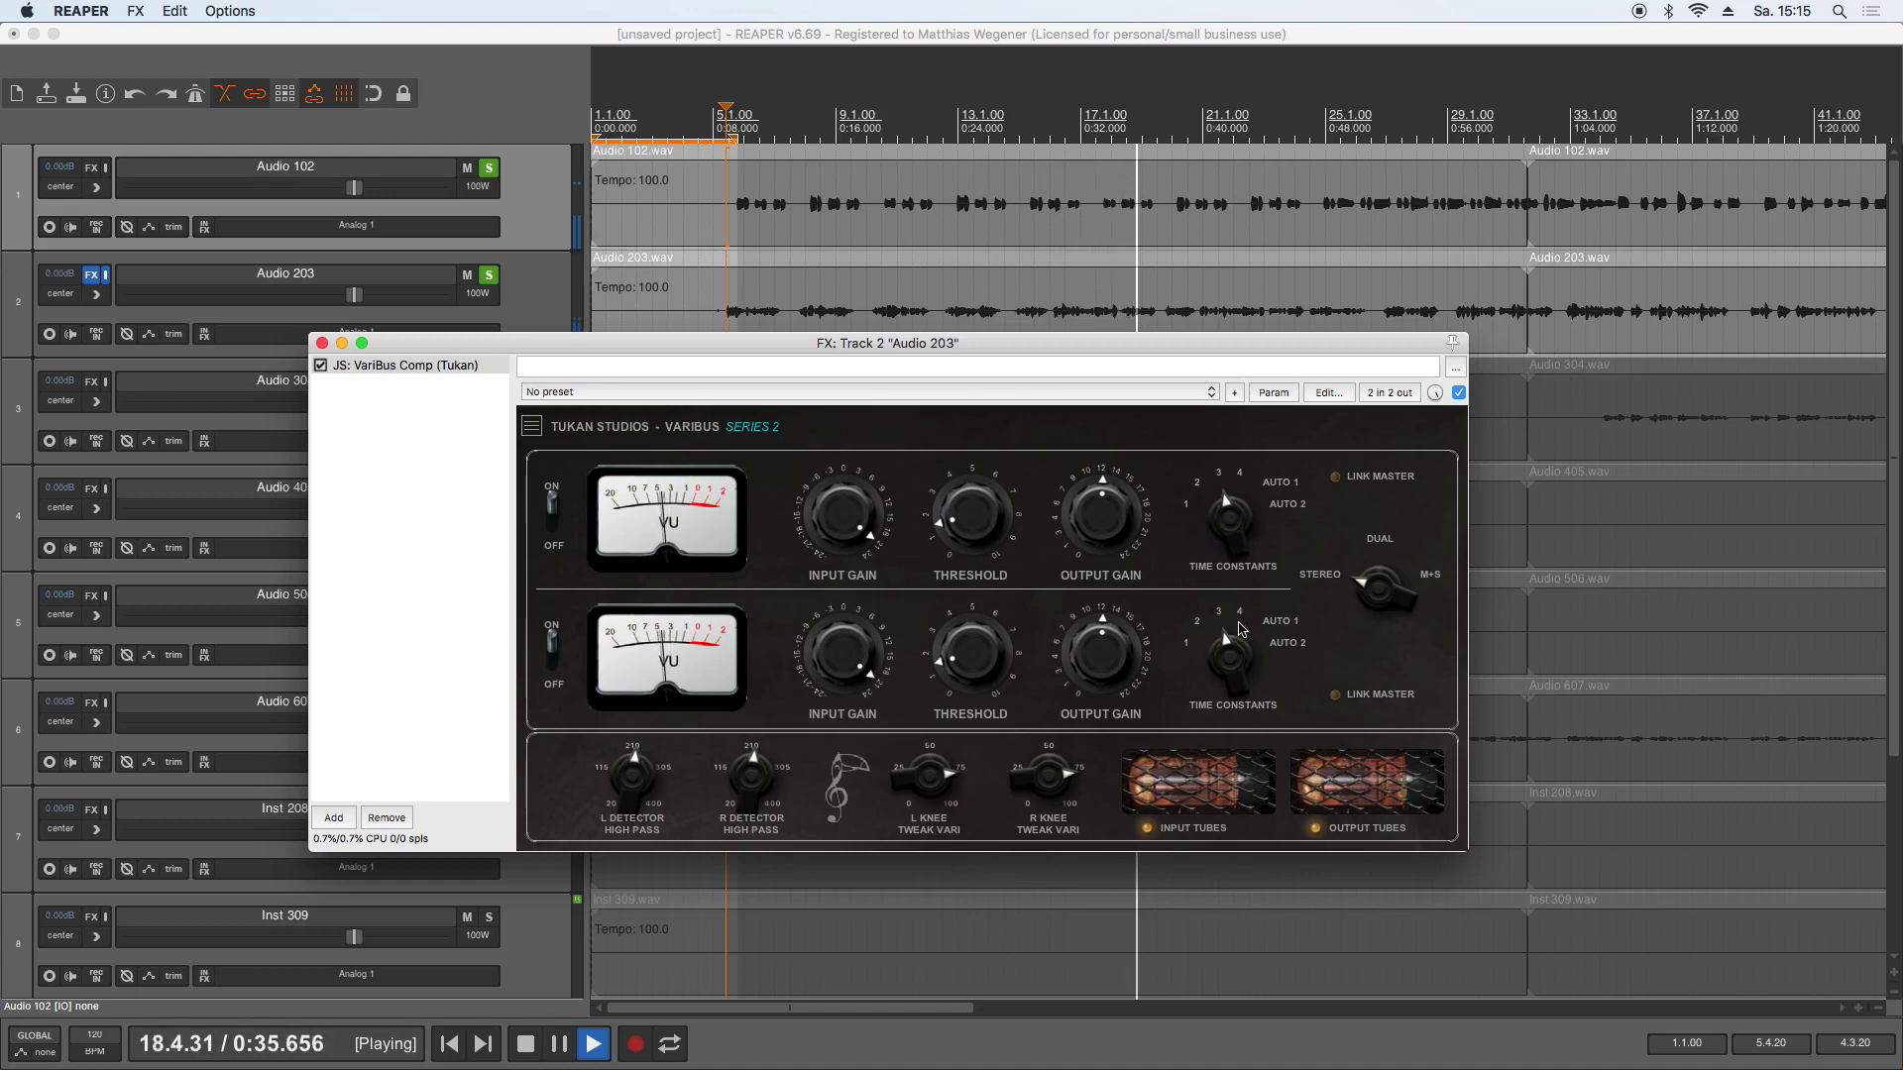
key("space")
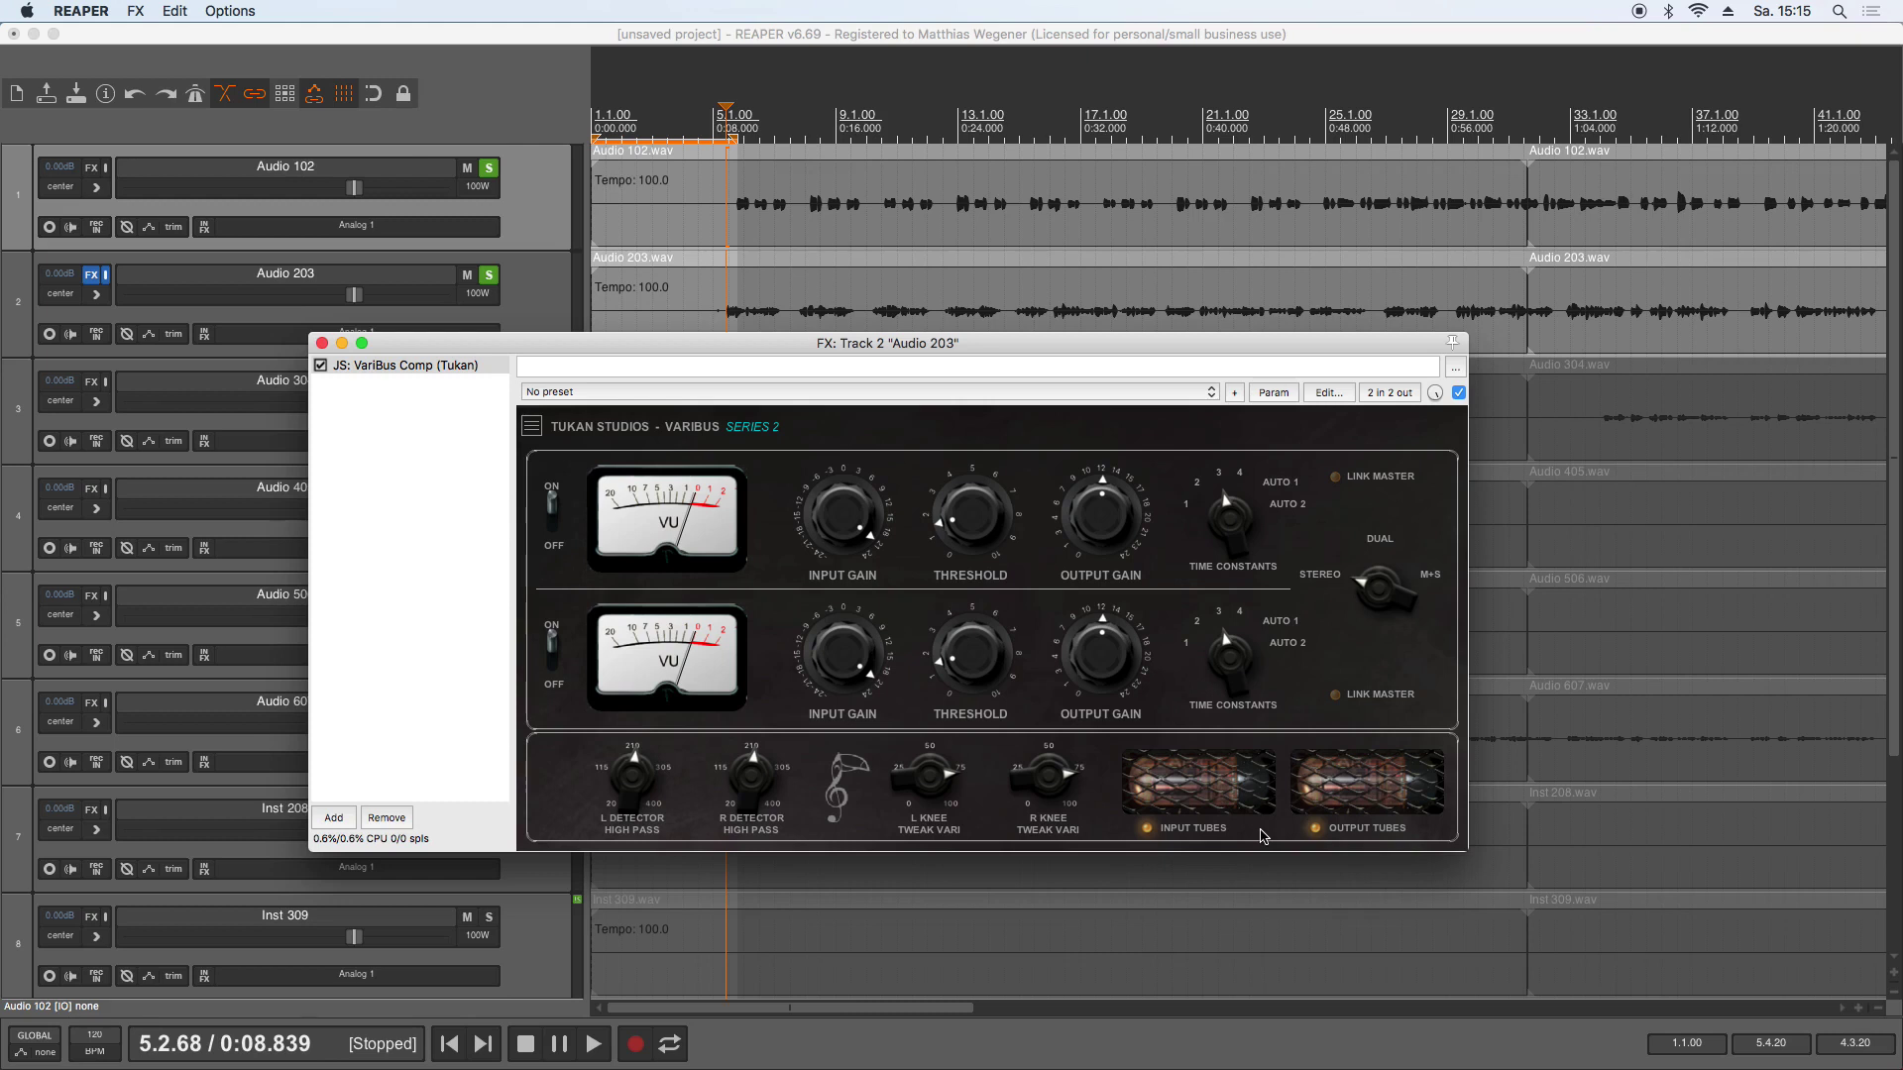
key("space")
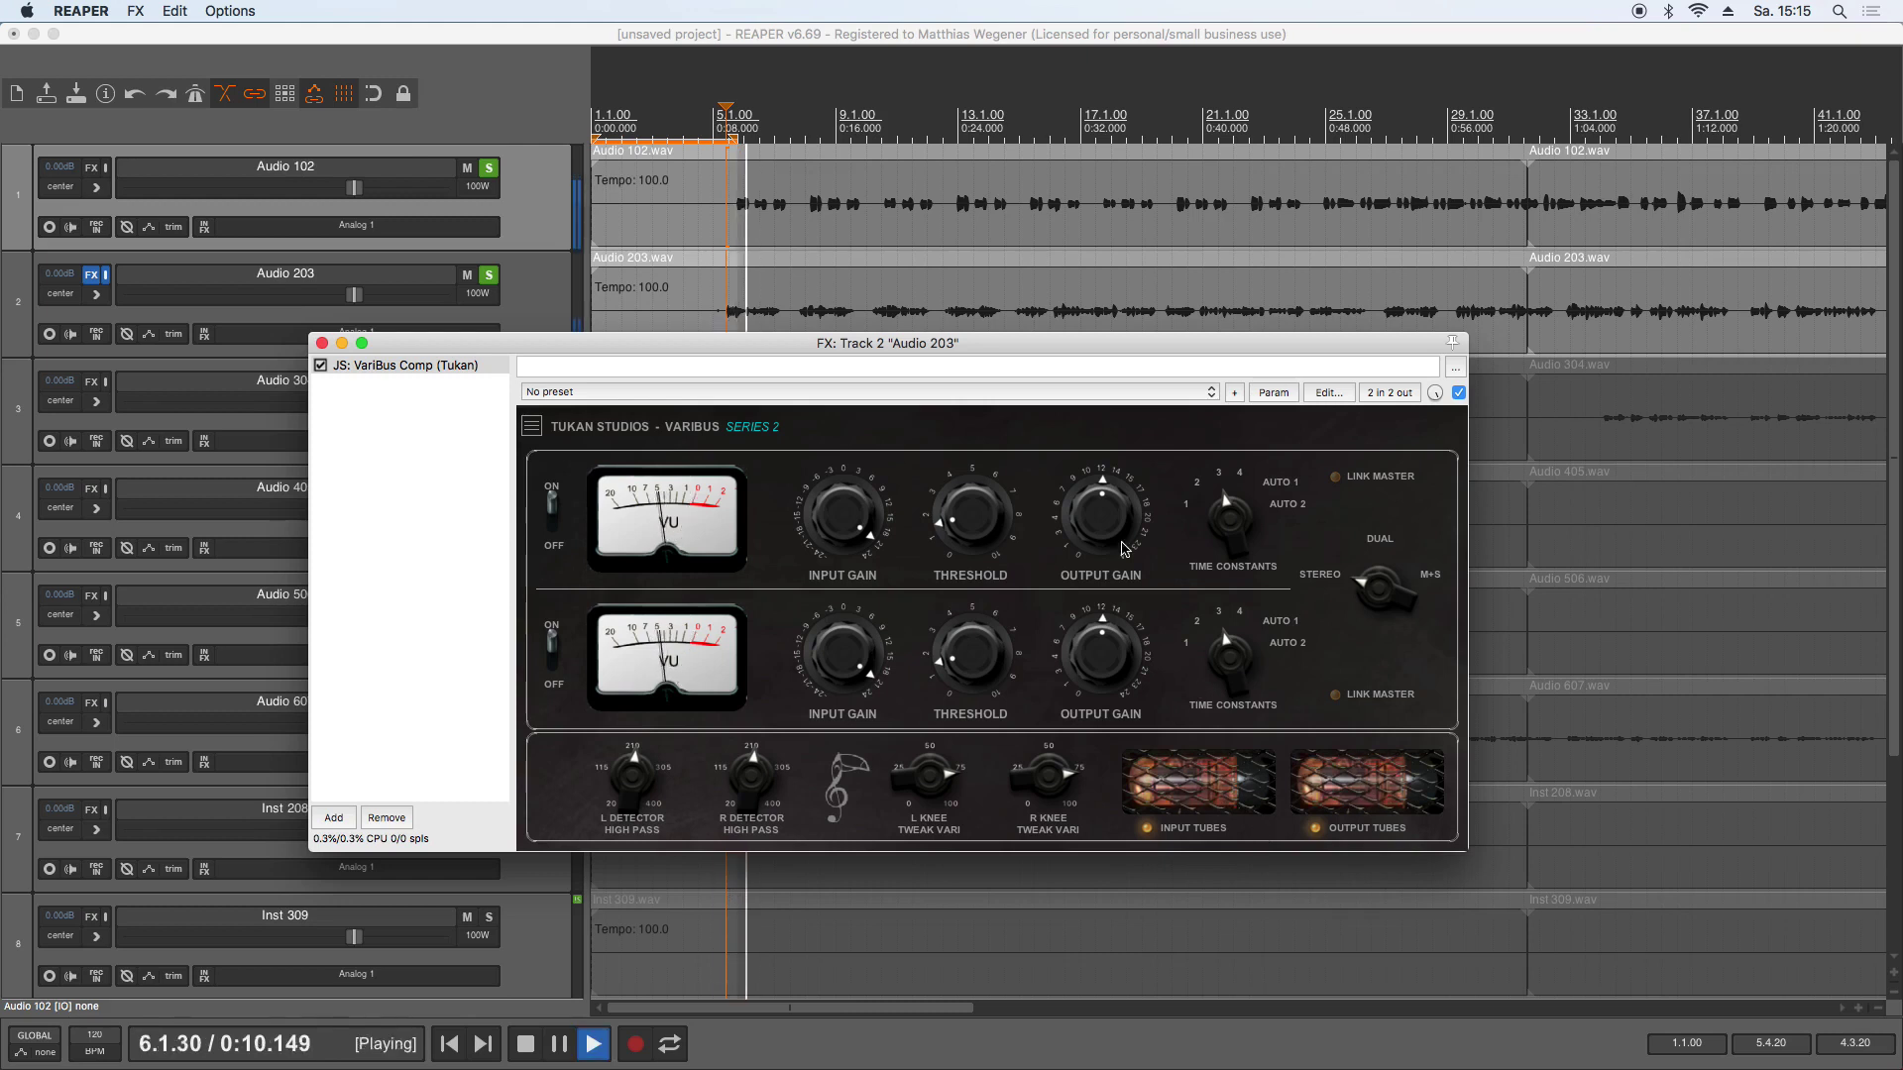
left_click_drag(1100, 525, 1111, 706)
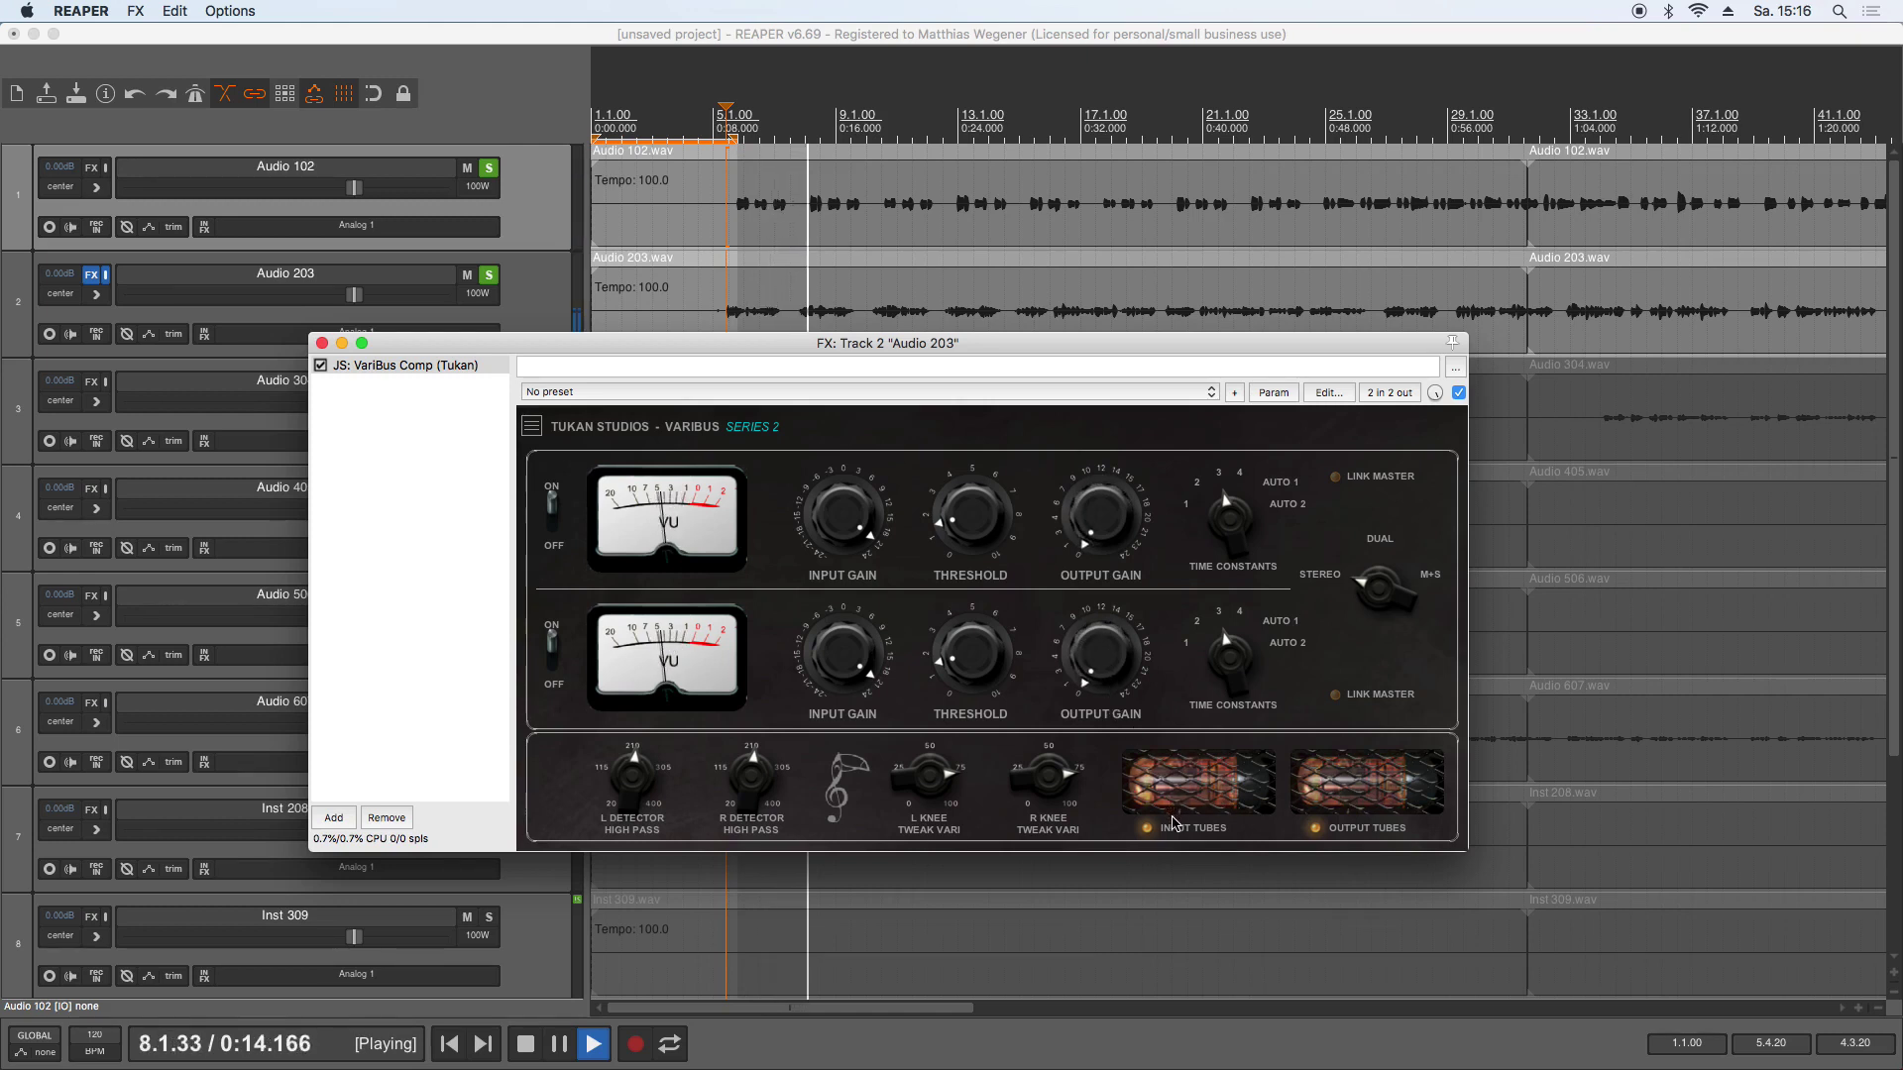
key("space")
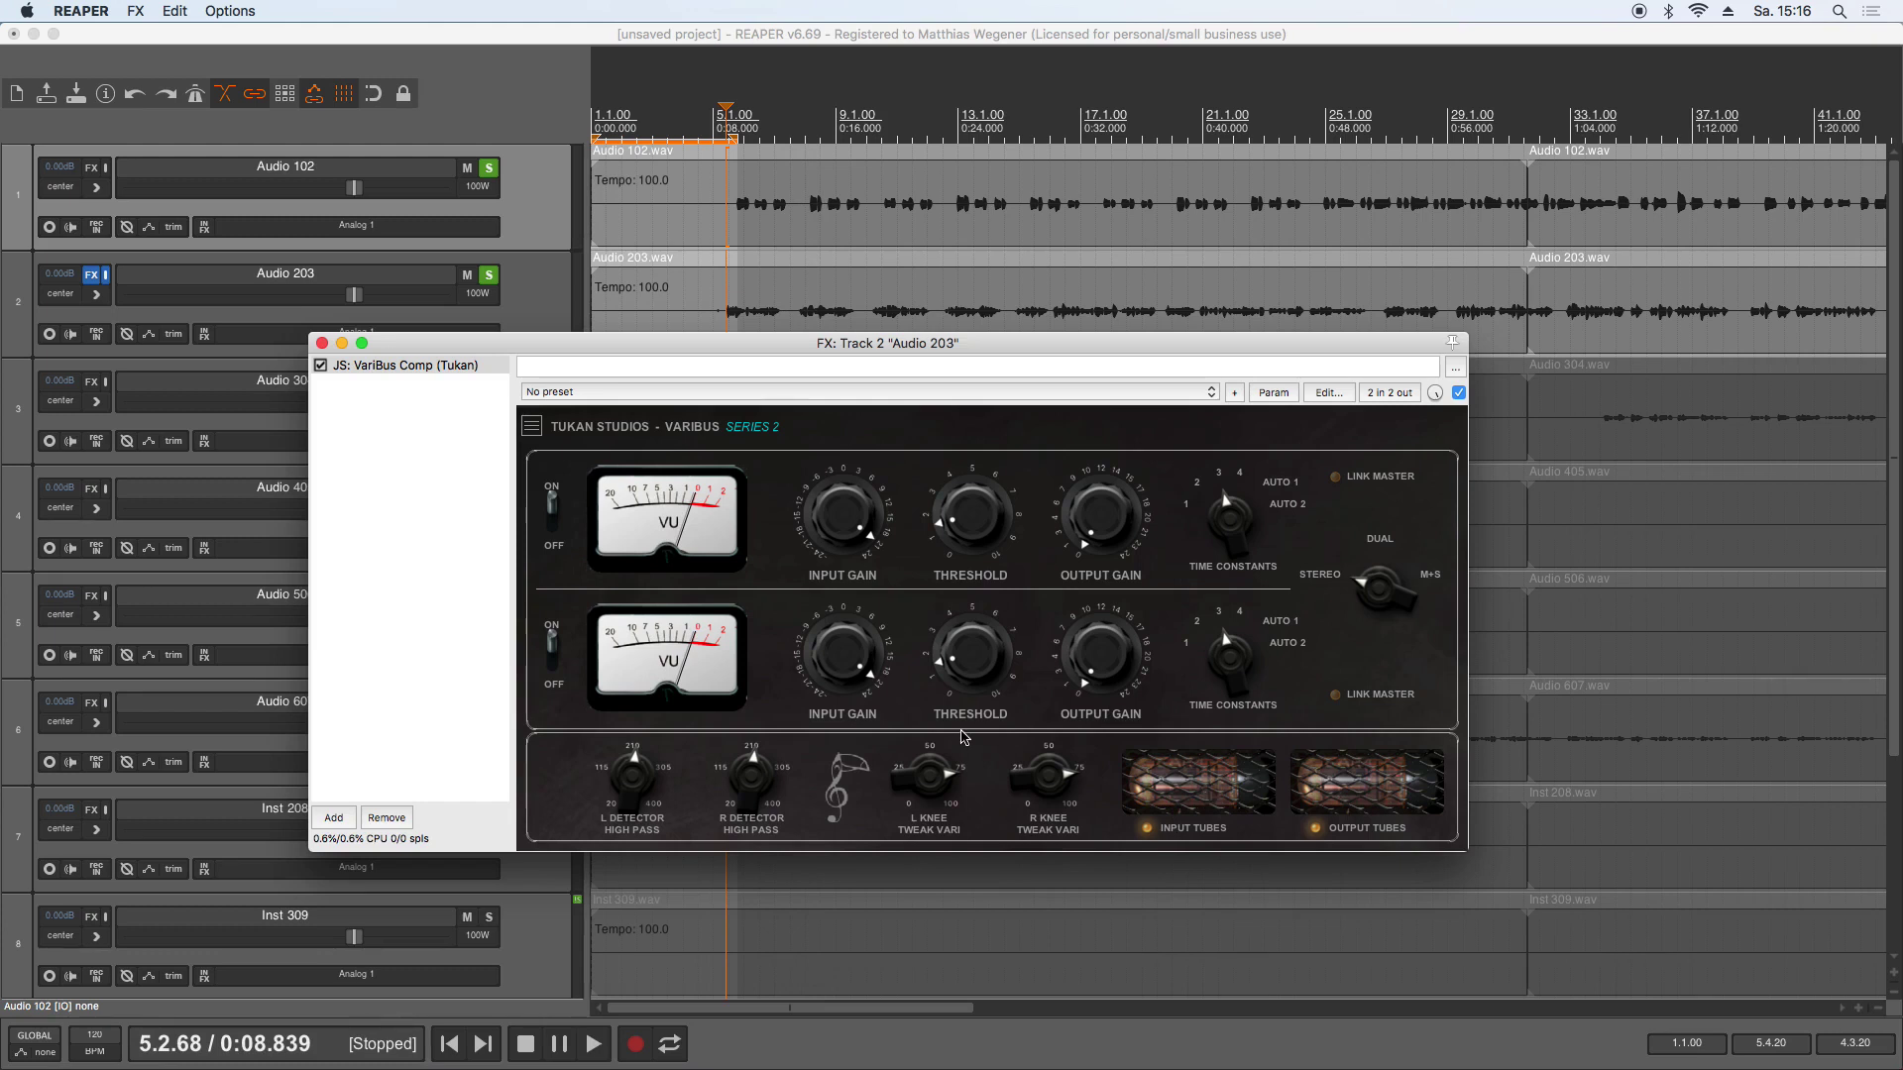
Step: Turn off the Animate Tubes option of the VariBus compressor
left_click(532, 426)
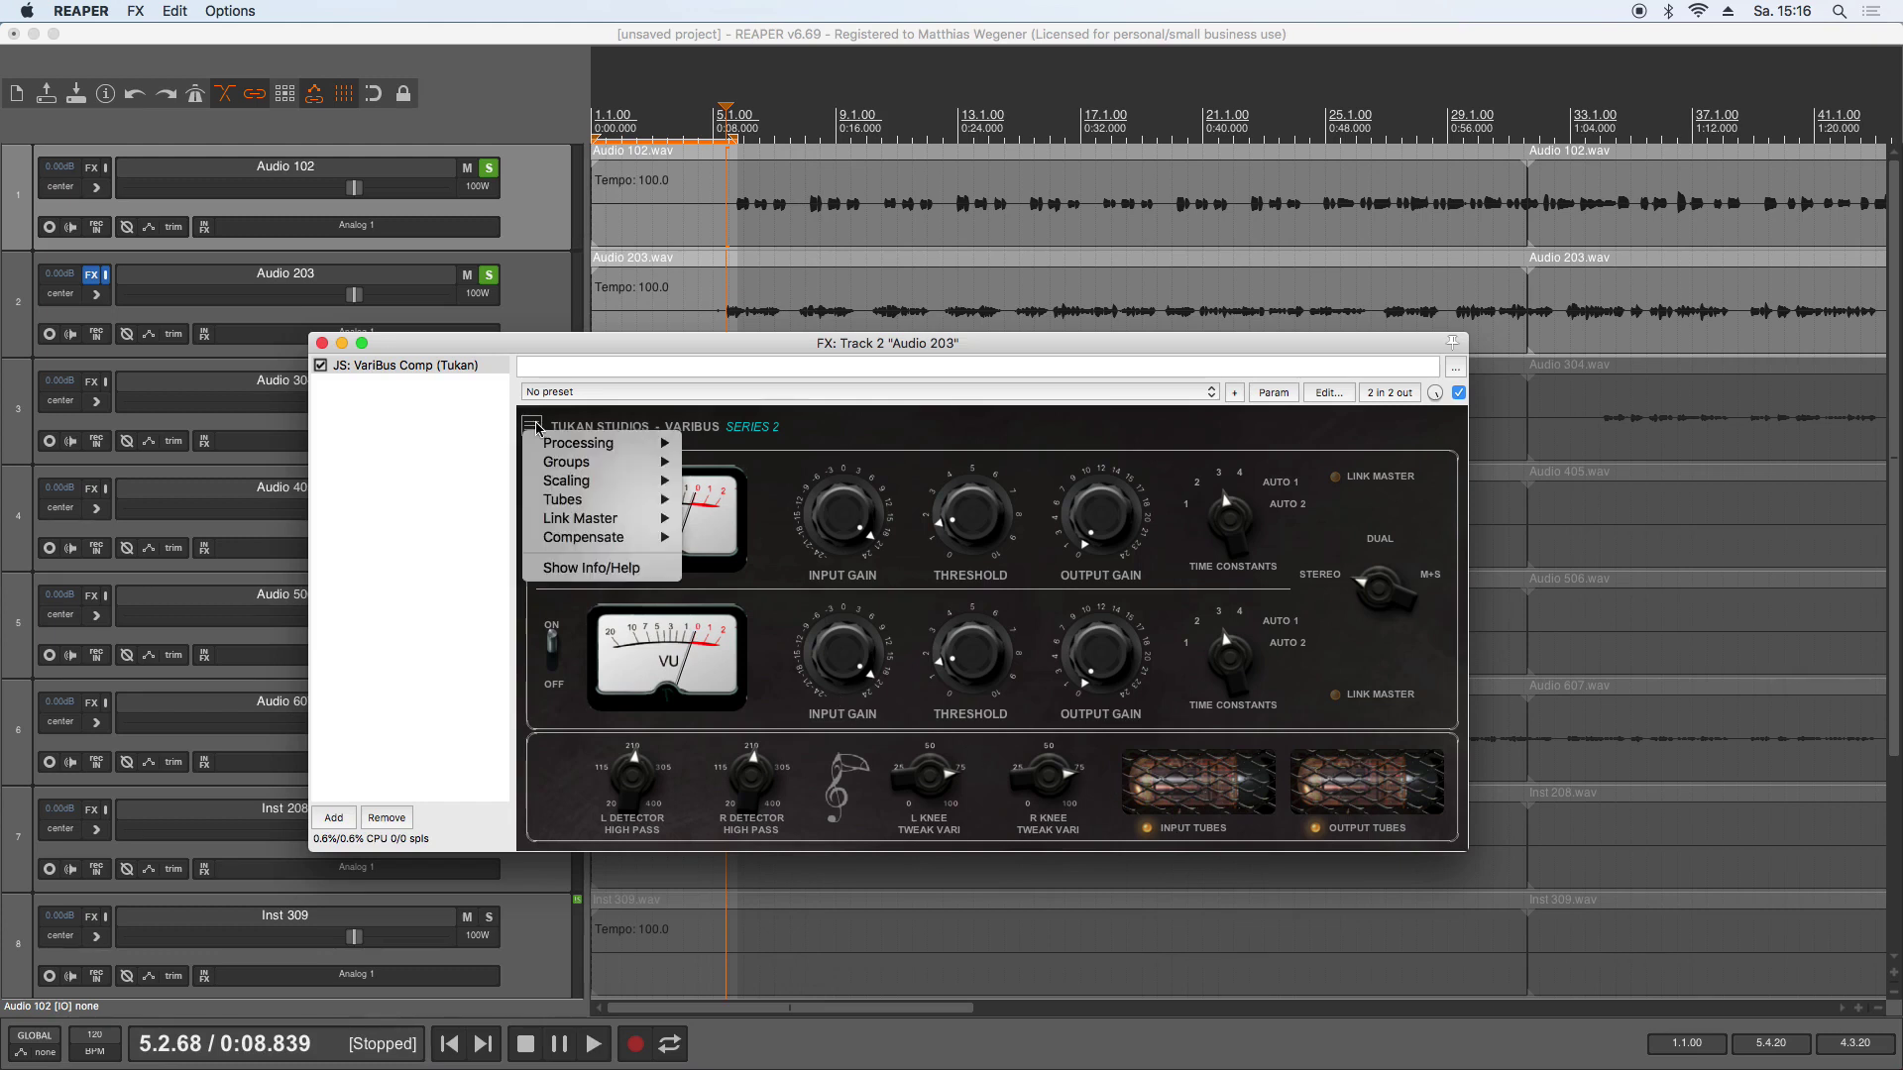
mouse_move(607, 500)
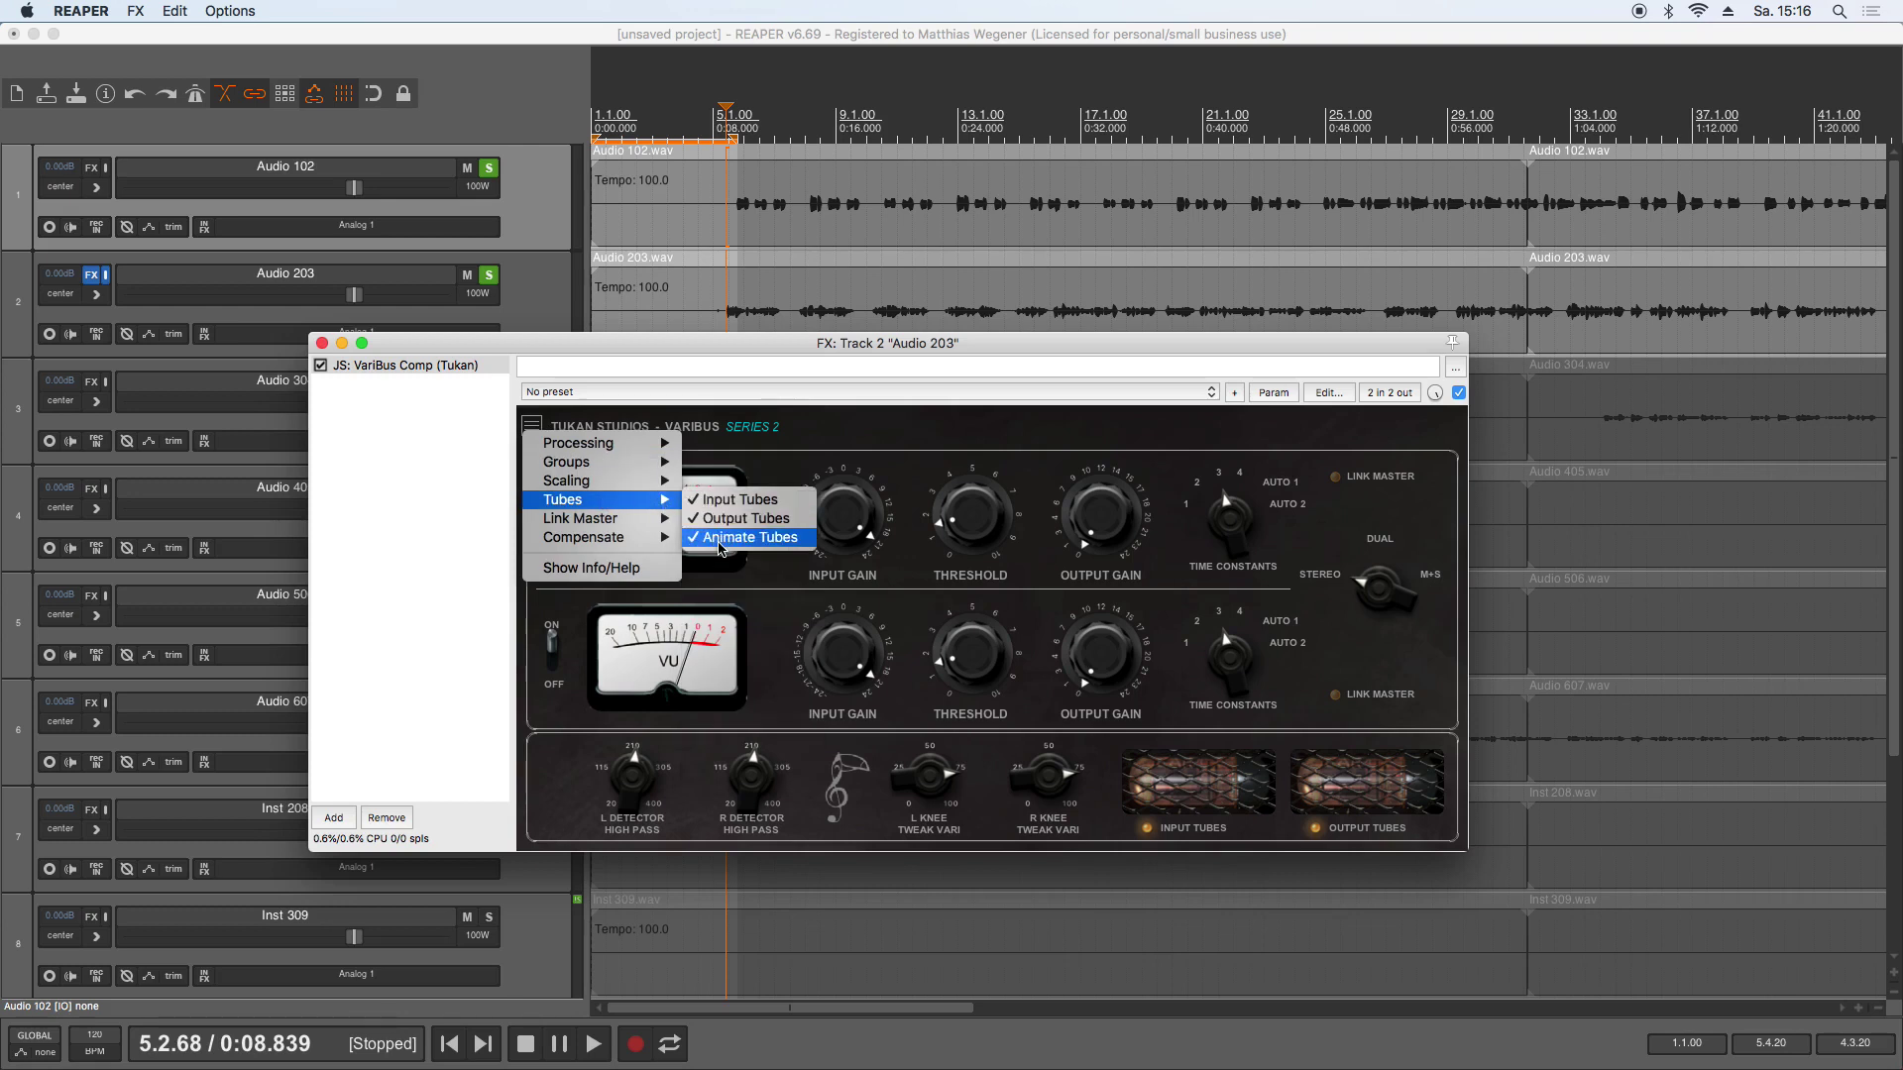
left_click(720, 537)
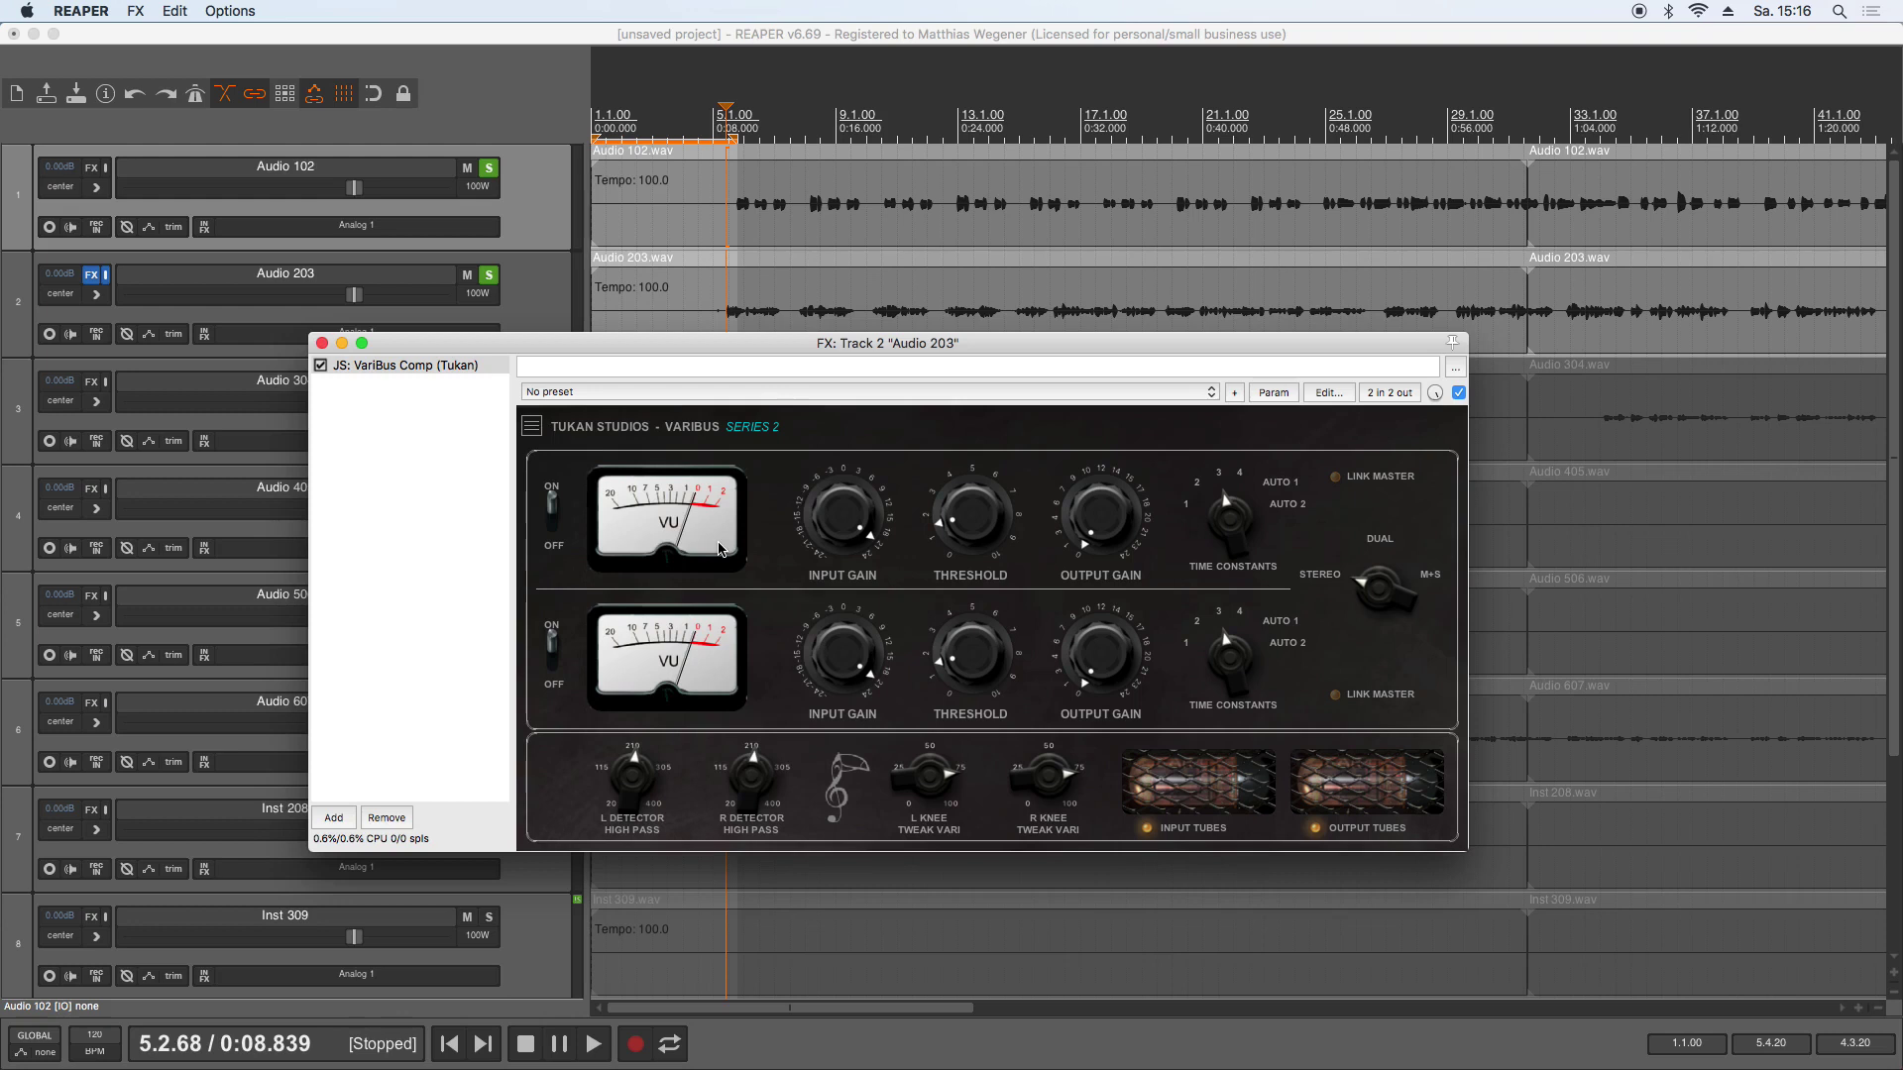